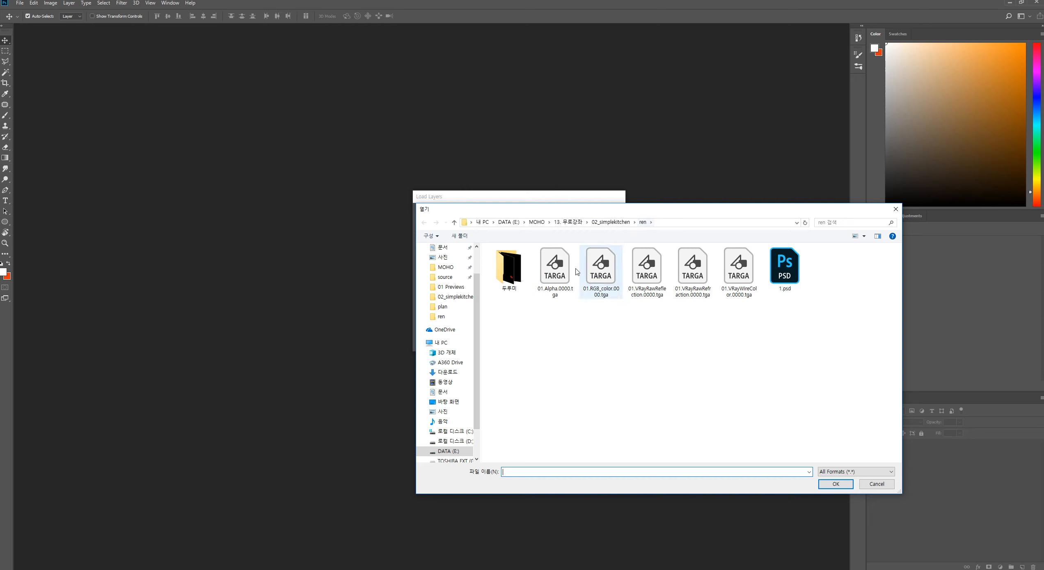
Step: Load all nine 01.cam_ TIF renders from the 두루미 folder as layers in one document, and delete the Alpha layer
double_click(520, 267)
click(509, 274)
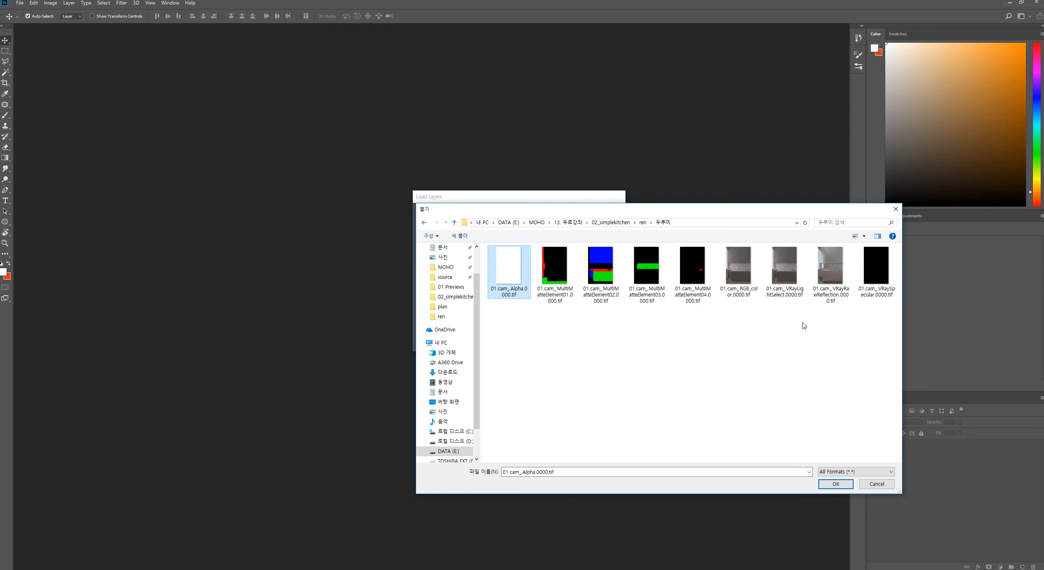
shift+click(873, 271)
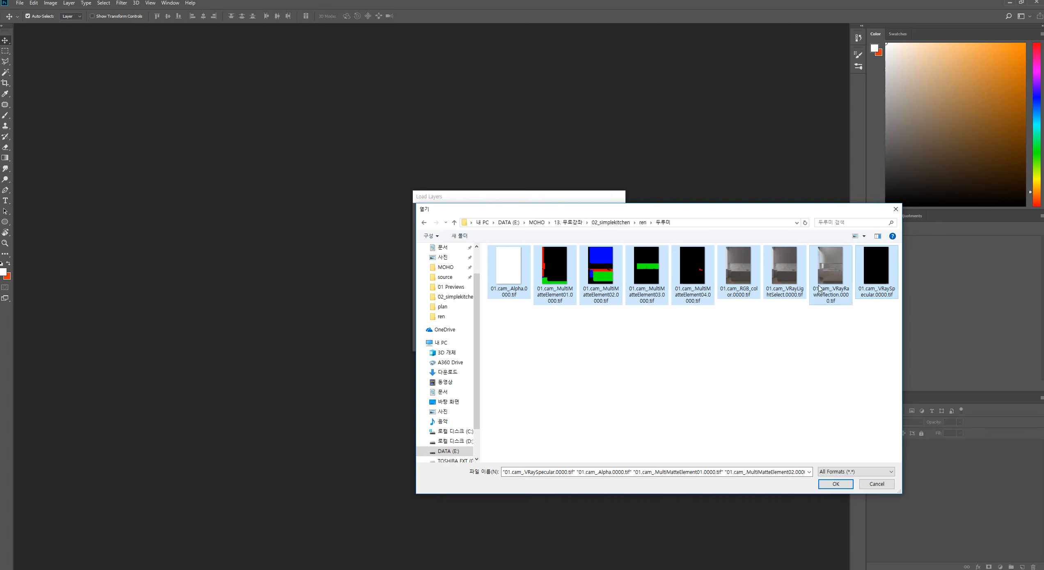
click(841, 486)
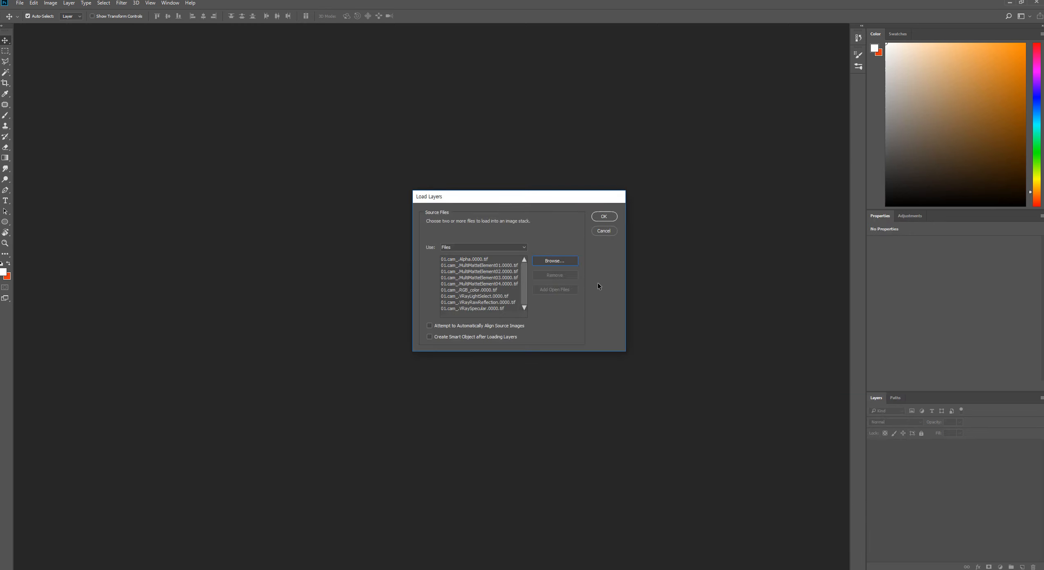
click(602, 216)
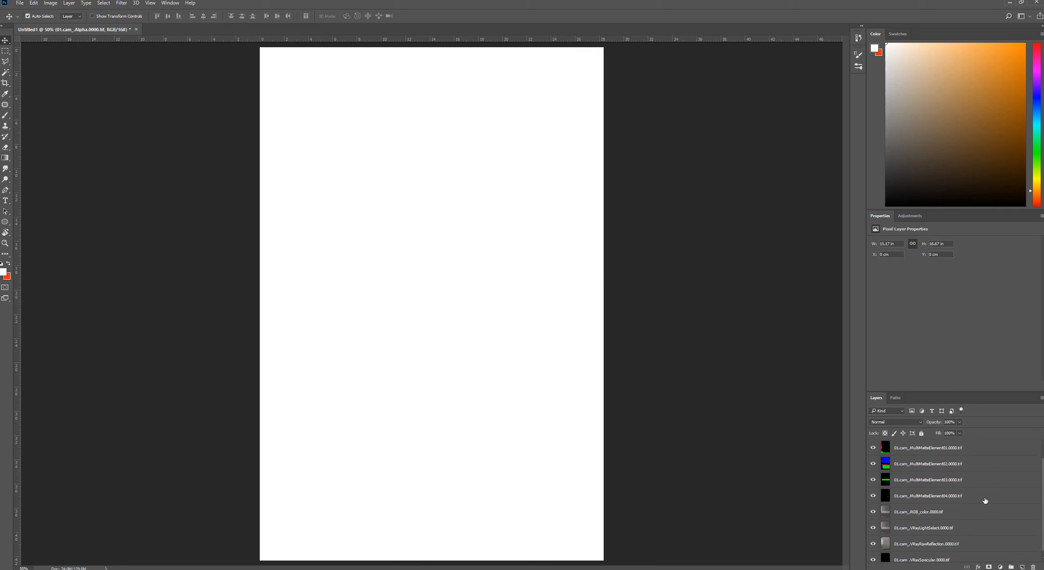
key(Delete)
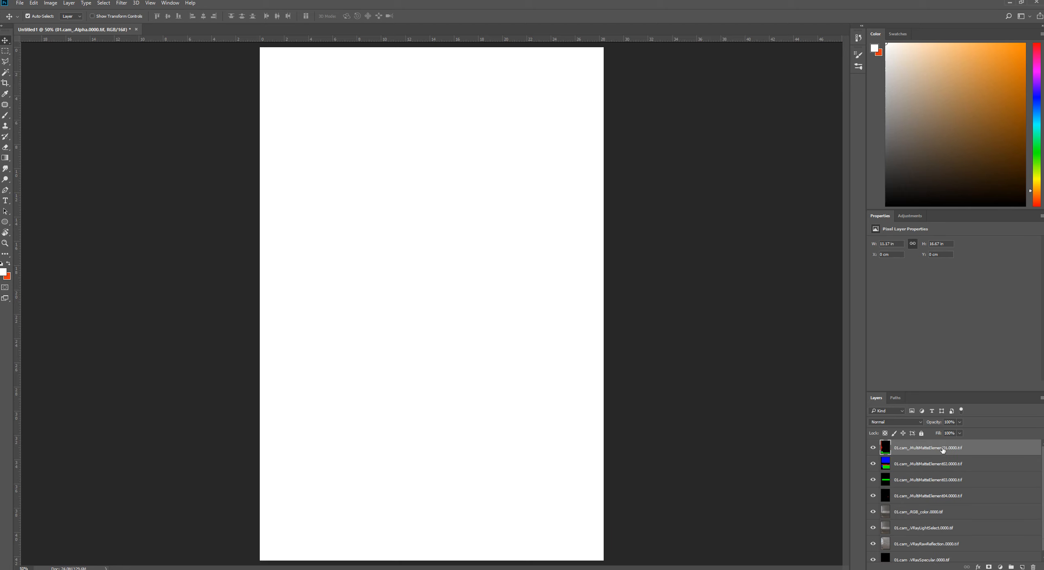
Step: Put the RGB_color layer in a group named rgb and move the group to the bottom of the layer stack
scroll(902, 509, down, 1)
click(907, 508)
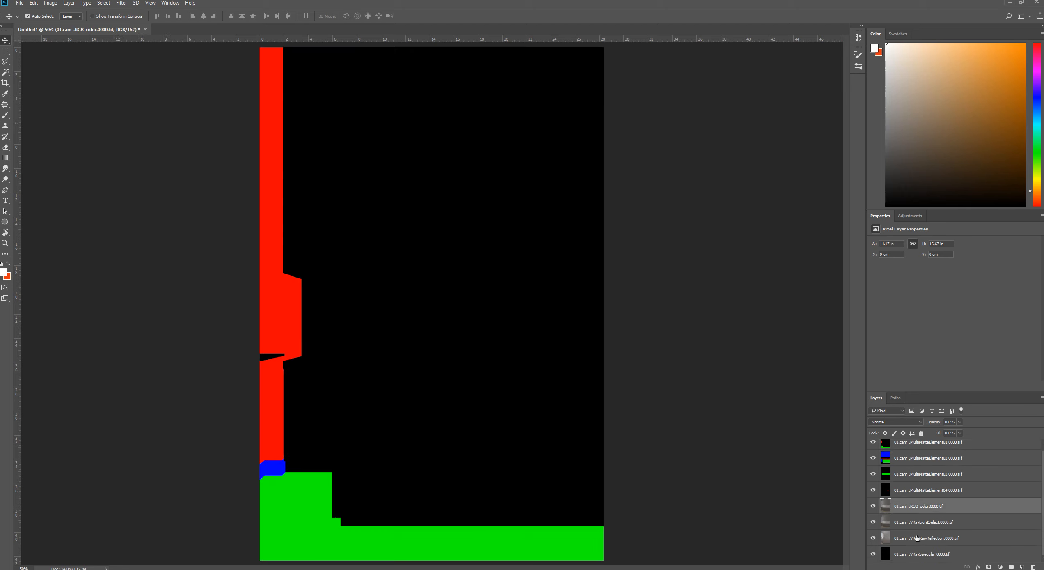
key(ctrl+g)
text(rg)
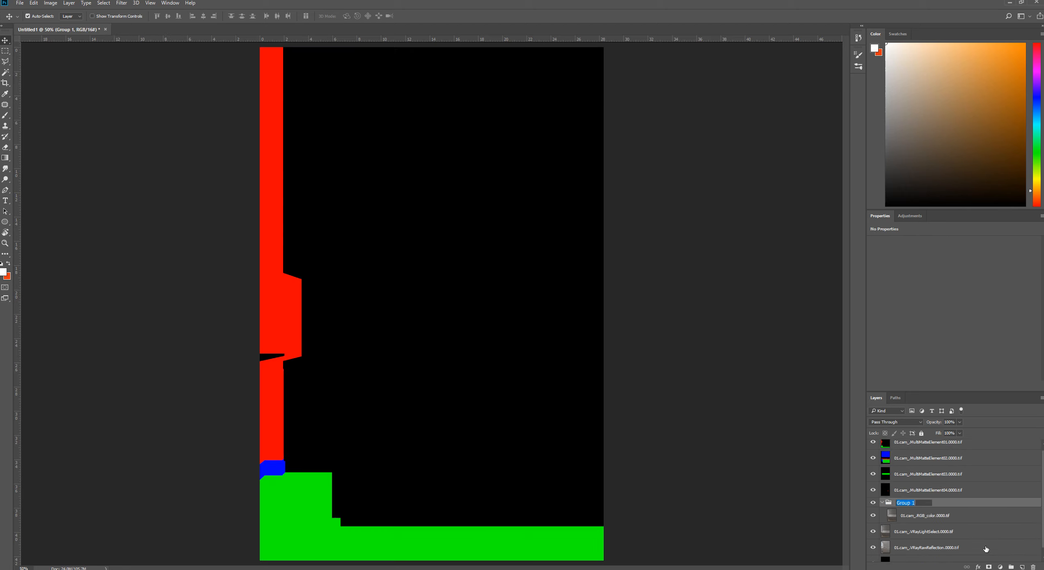
text(b)
key(Return)
drag(913, 504, 931, 560)
click(932, 531)
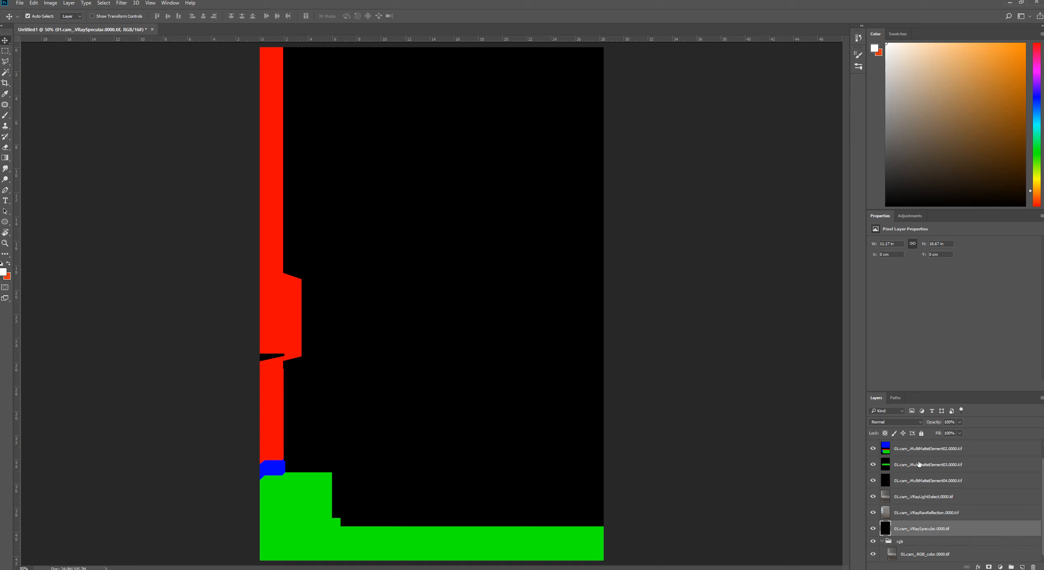
Step: Group the four MultiMatteElement layers under the name id
scroll(920, 463, up, 1)
click(920, 496)
shift+click(930, 447)
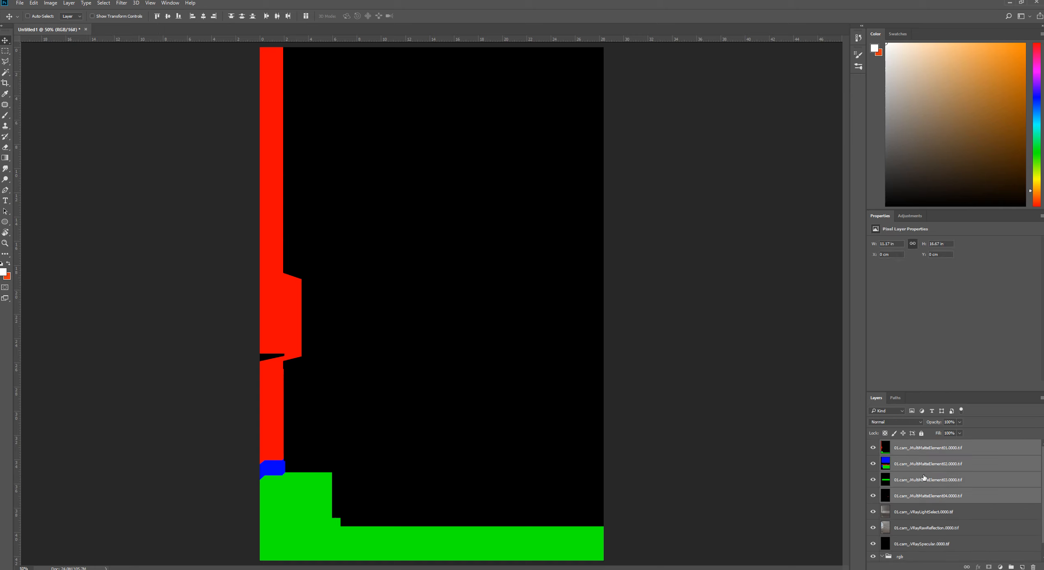
key(ctrl+g)
key(F2)
text(id)
key(Return)
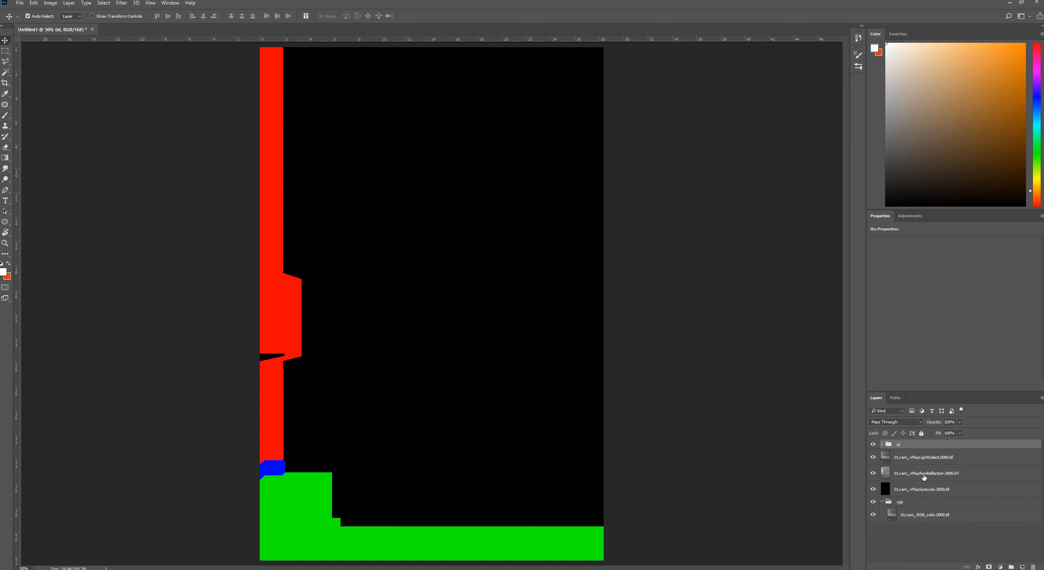
Step: Group the VRayLightSelect, VRayRawReflection and VRaySpecular layers under the name passes
key(alt+[)
shift+click(930, 490)
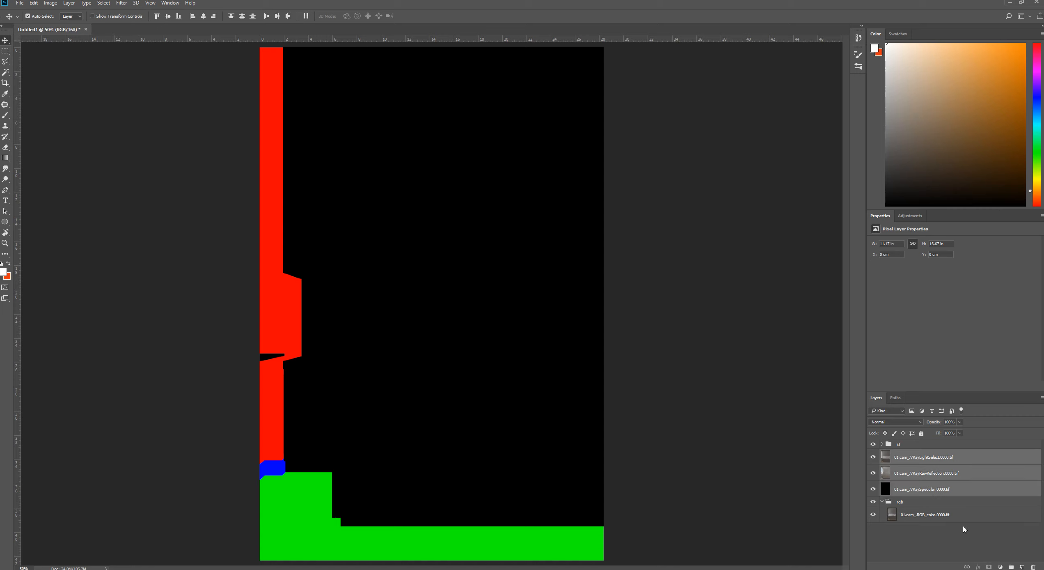
key(ctrl+g)
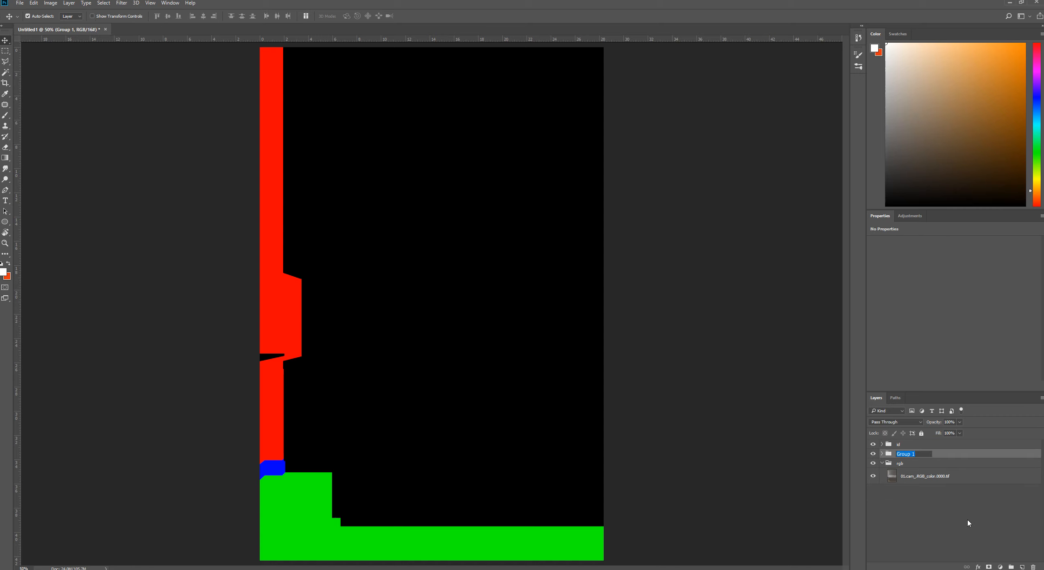
text(passes)
key(Return)
Step: Hide the passes and id groups and select the RGB_color layer inside the rgb group
click(873, 454)
click(873, 444)
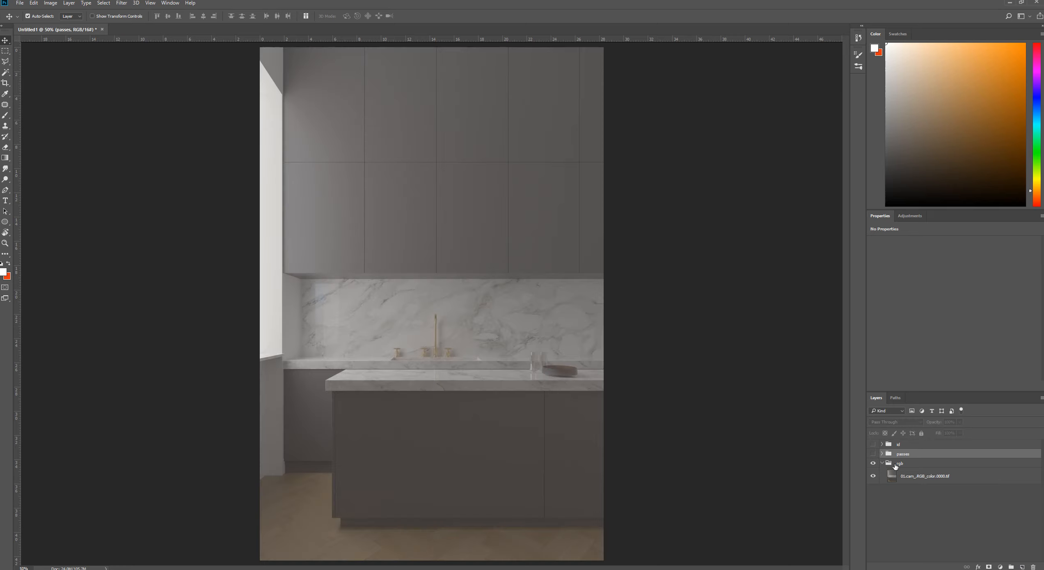
click(896, 464)
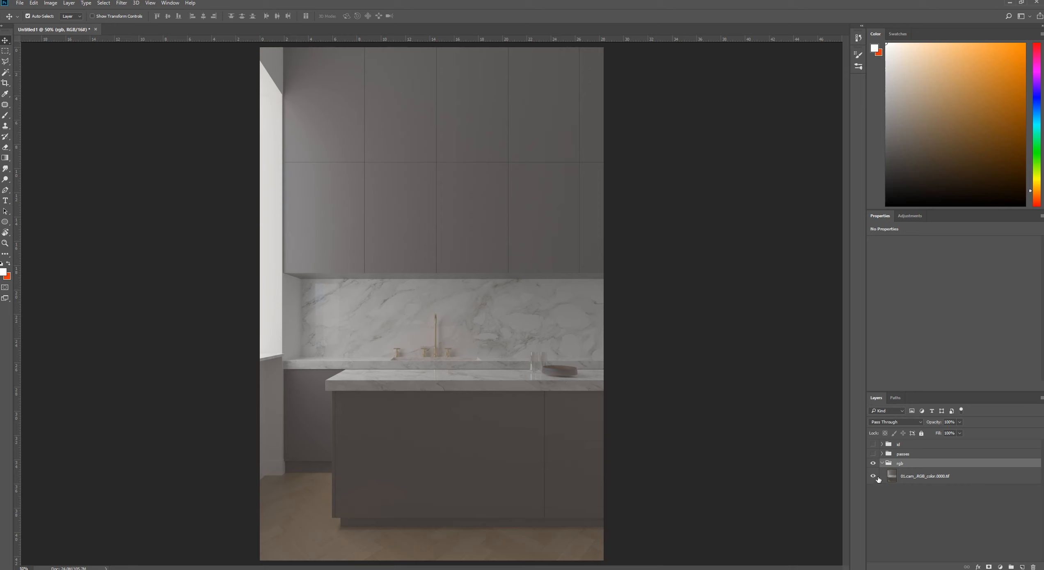
click(906, 475)
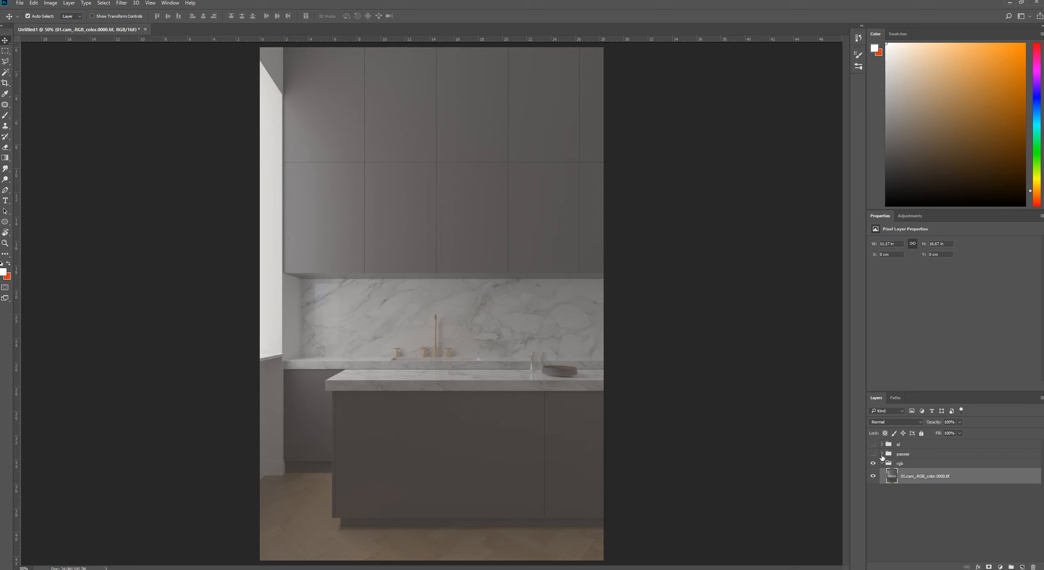
Step: Expand and show the id group, select its MultiMatteElement01 layer, and float the Channels list over the canvas
click(882, 444)
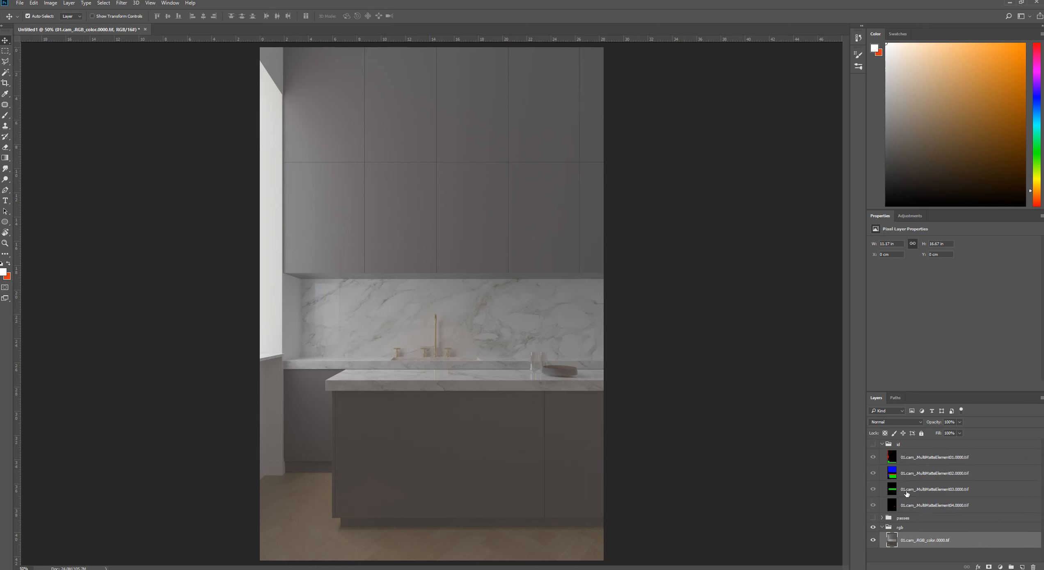
click(873, 444)
click(918, 458)
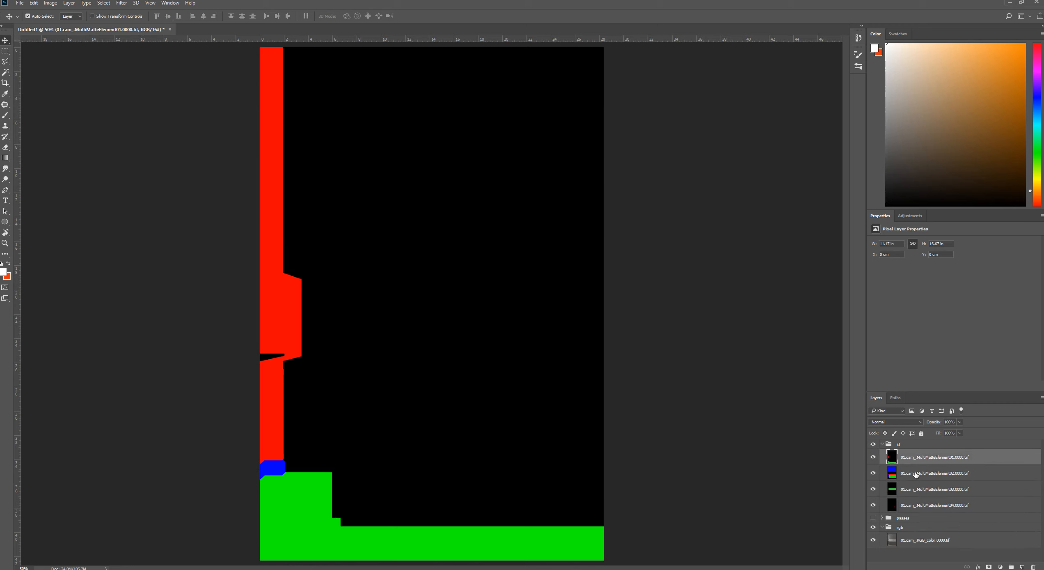
click(916, 474)
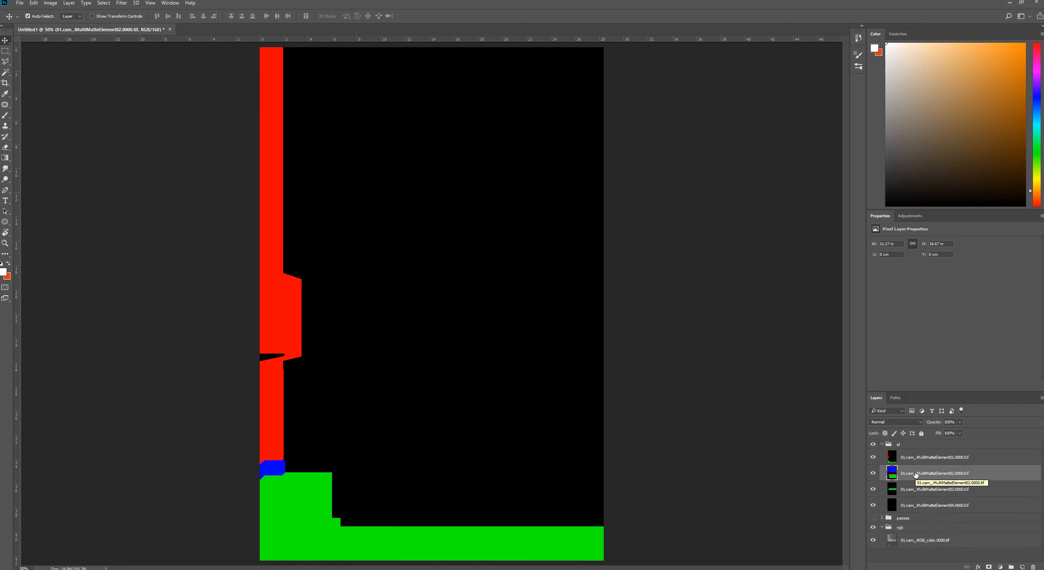
click(920, 458)
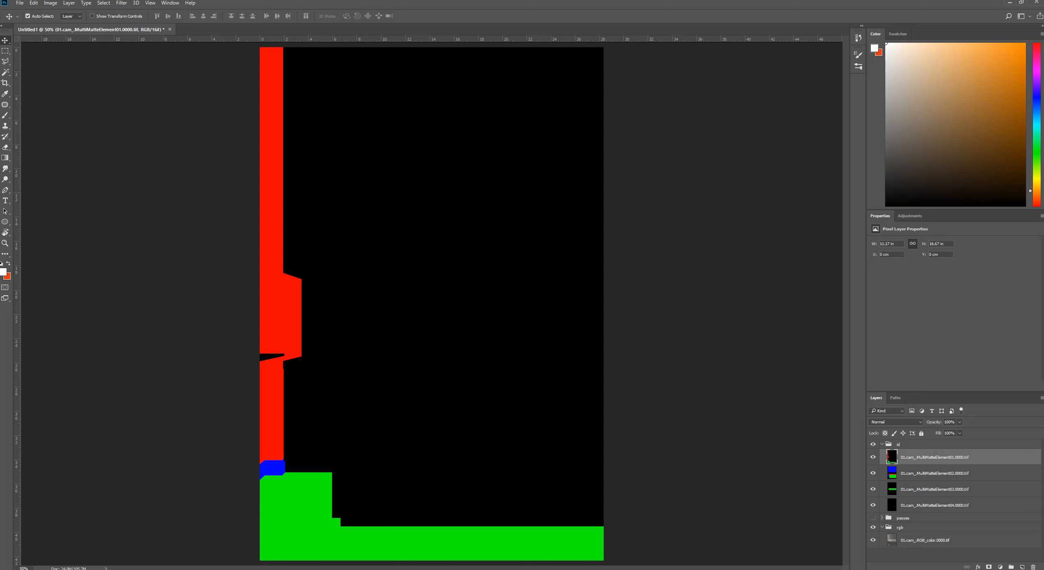
drag(347, 369, 809, 55)
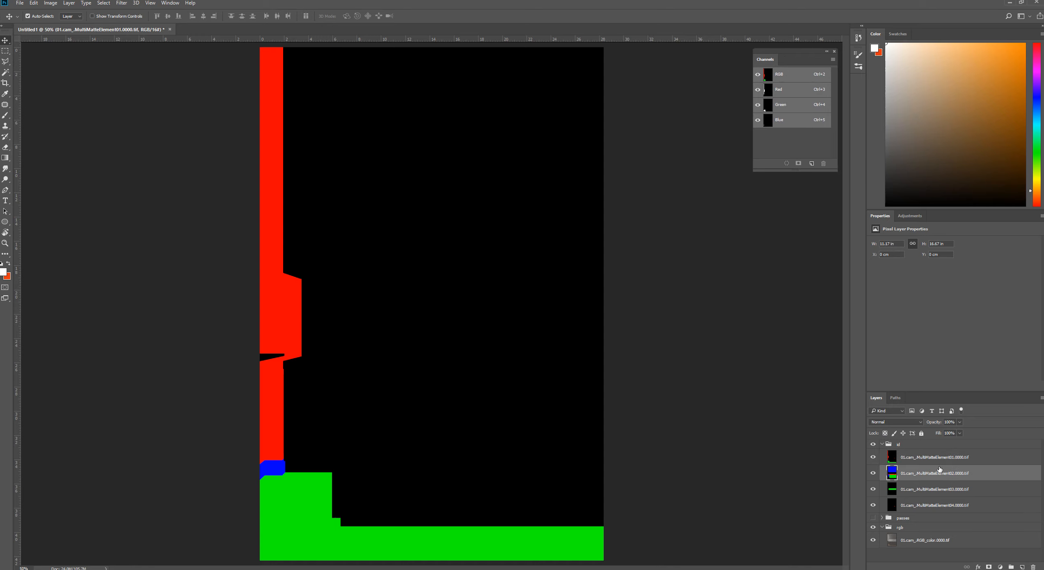
Step: Add a Curves adjustment layer masked by the red channel of MultiMatteElement01 and name it w_wall
ctrl+click(769, 91)
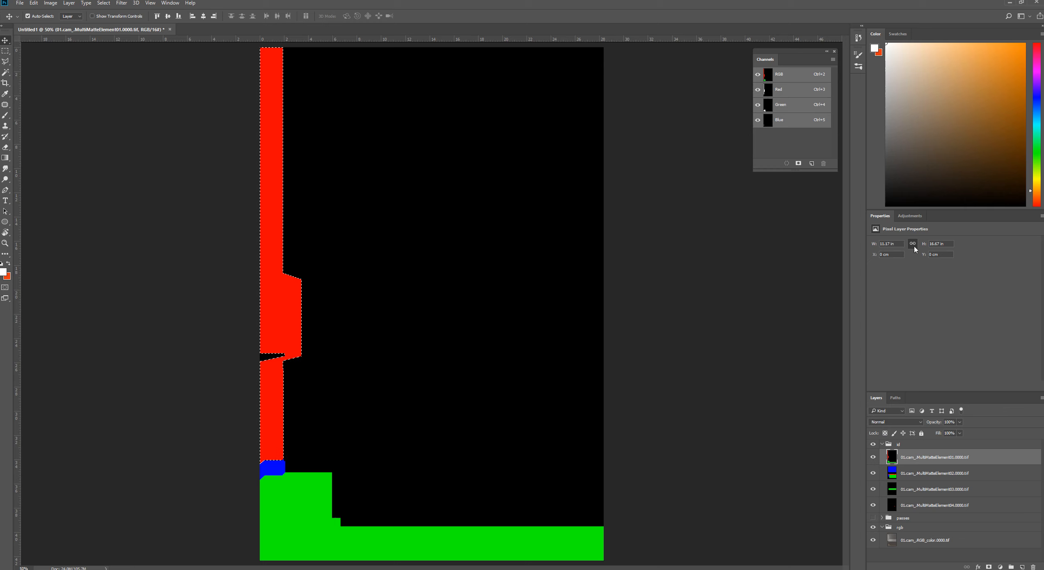
click(910, 215)
click(896, 233)
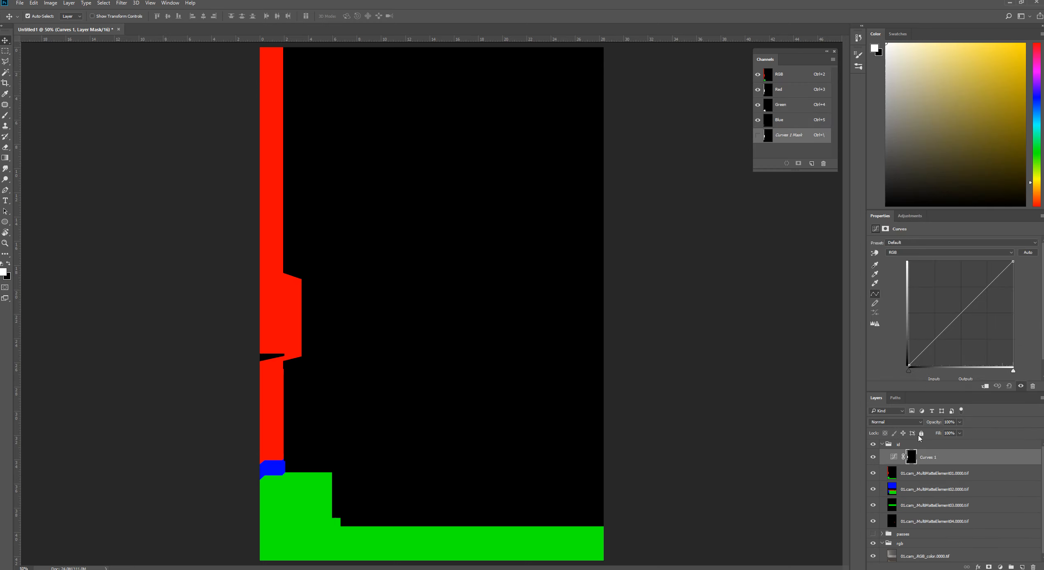
double_click(940, 461)
text(d)
text(_wall)
key(Return)
Step: Add a Curves adjustment layer masked by the green channel of MultiMatteElement01 and name it w_floor
ctrl+click(768, 108)
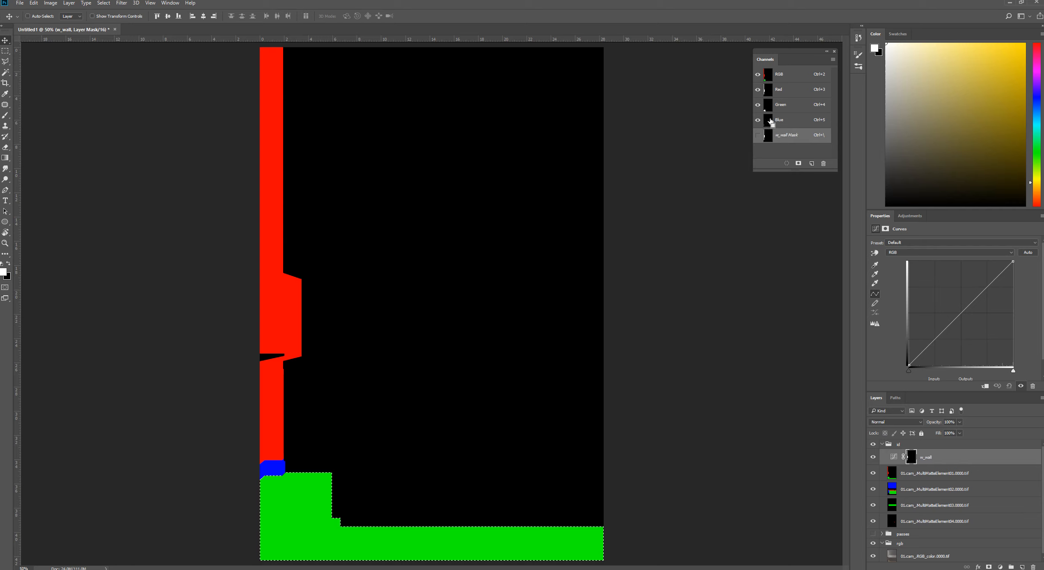
click(910, 216)
click(908, 237)
text(w_)
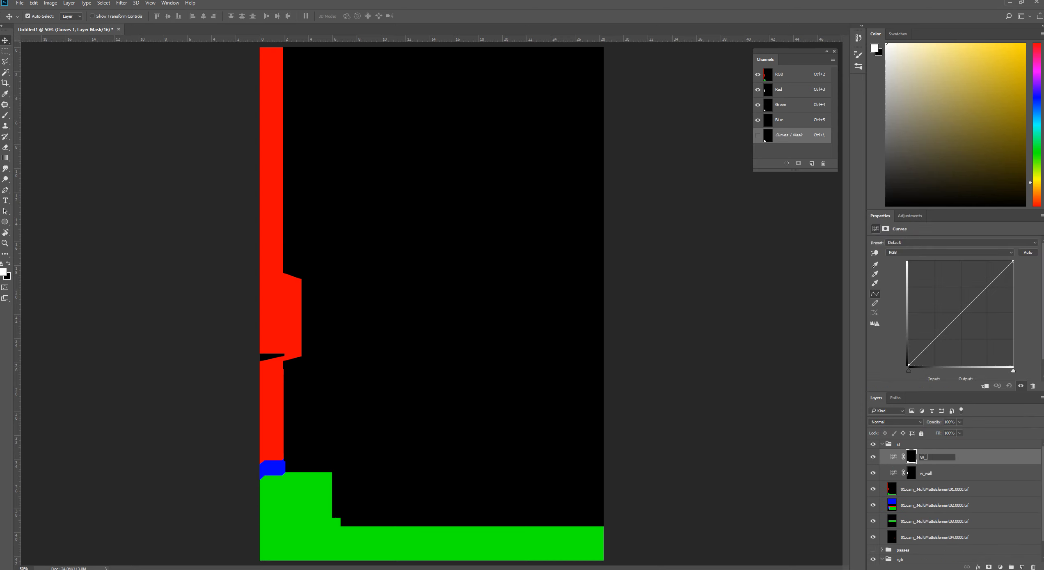
text(floor)
key(Return)
Step: Add a Curves adjustment layer masked by the blue channel of MultiMatteElement01 and name it w_skirting
ctrl+click(767, 129)
click(906, 216)
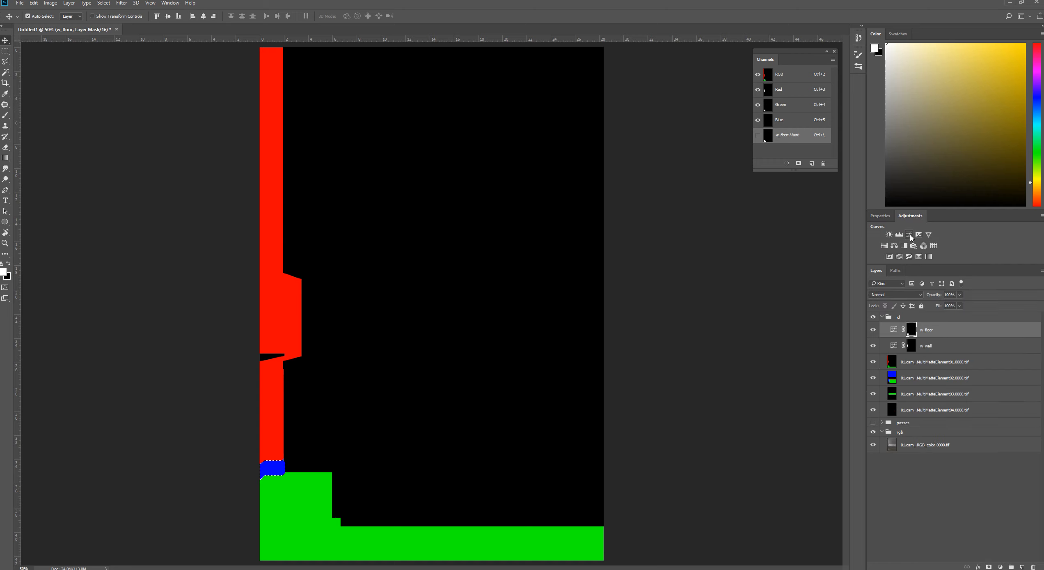
click(910, 235)
key(F2)
text(w_skirting)
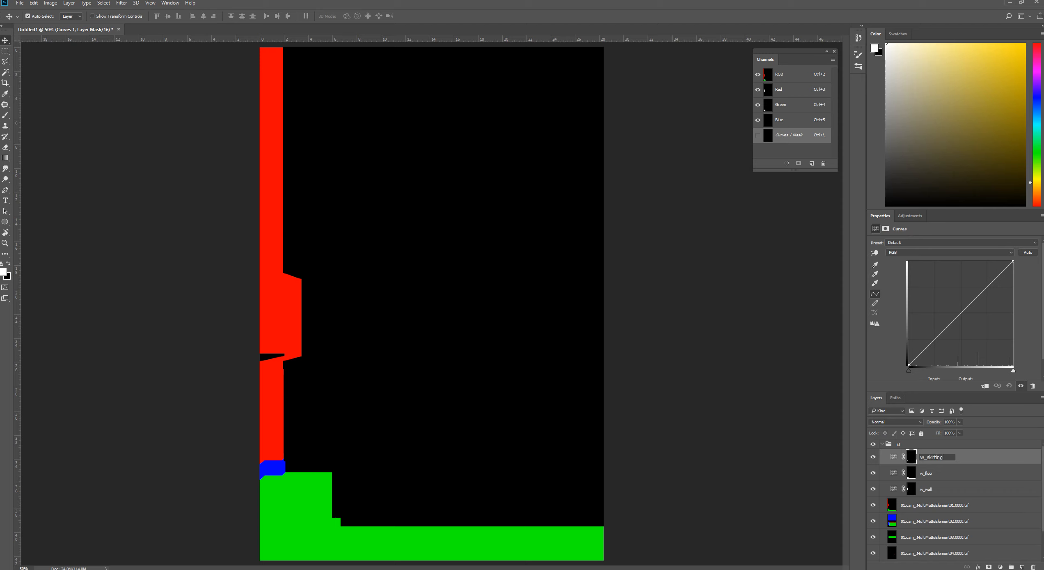
key(Return)
Step: Hide the MultiMatteElement01 layer and load the red channel of MultiMatteElement02 as a selection
click(873, 505)
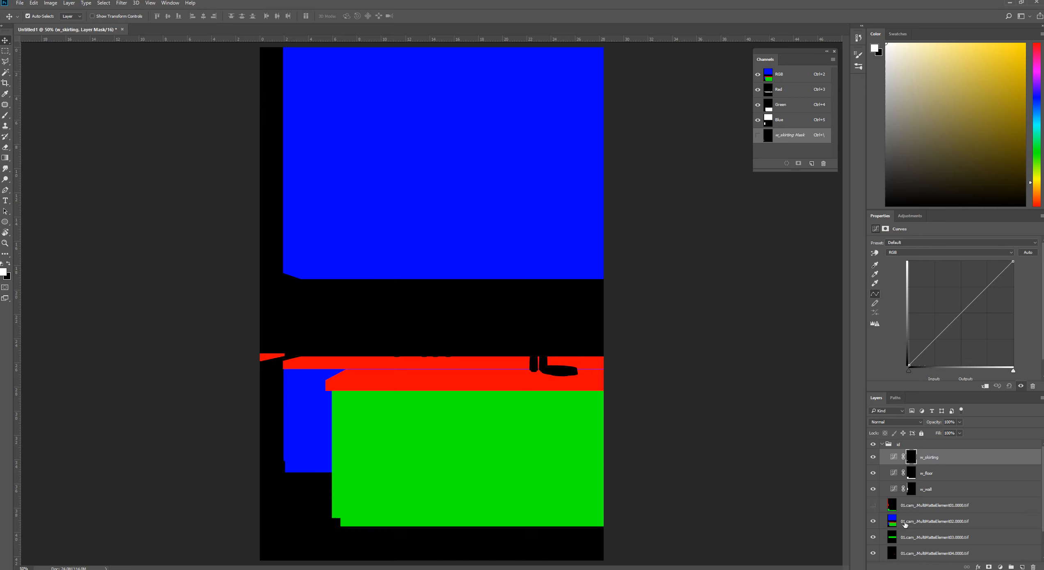
click(907, 521)
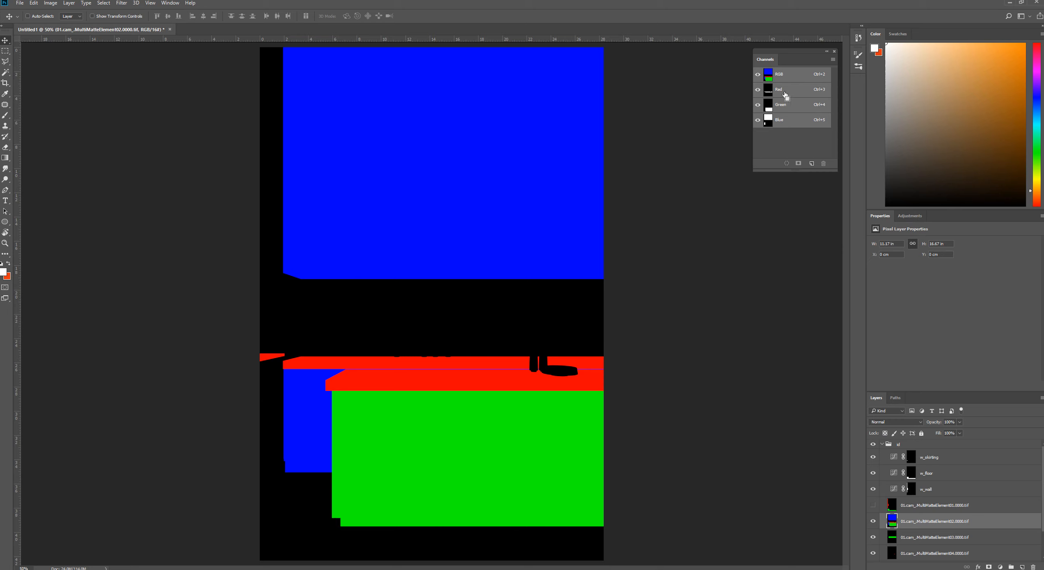
ctrl+click(768, 95)
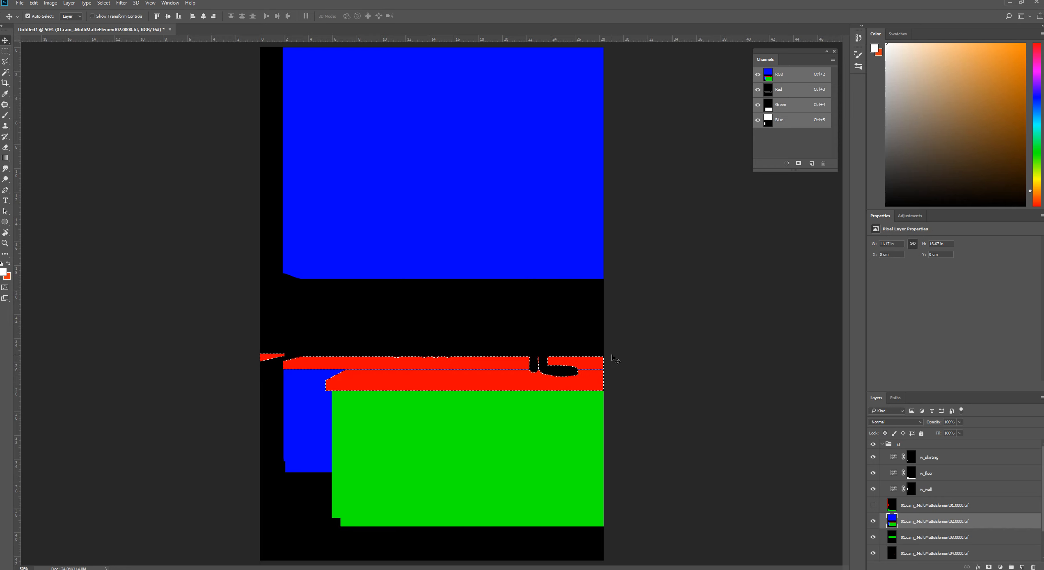
Step: Subtract the rear benchtop and window sill areas from the selection with the Rectangular Marquee, keeping only the front island benchtop
key(m)
drag(665, 302, 233, 370)
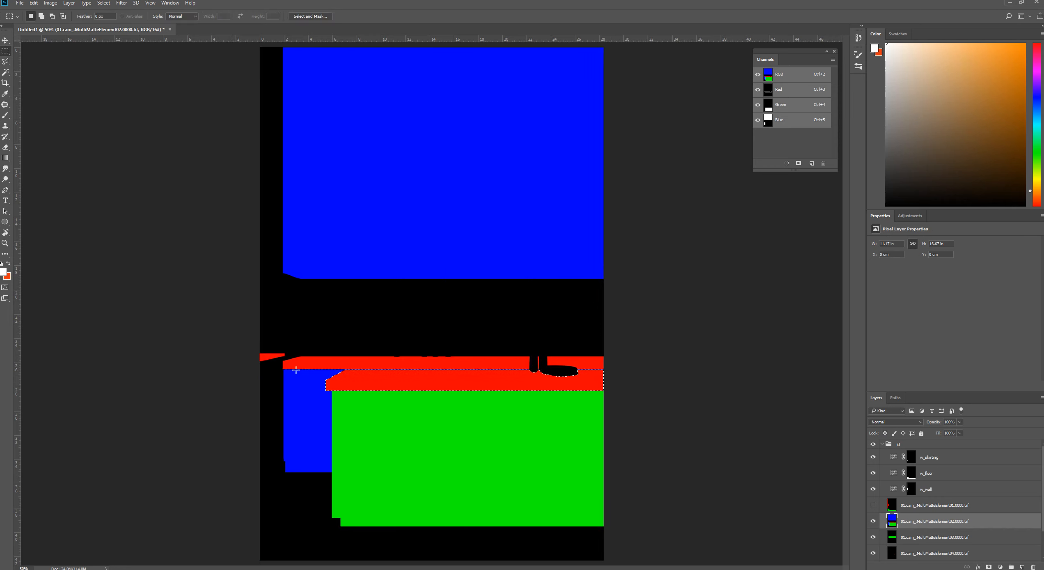
scroll(222, 363, up, 4)
drag(188, 326, 834, 370)
scroll(258, 388, up, 1)
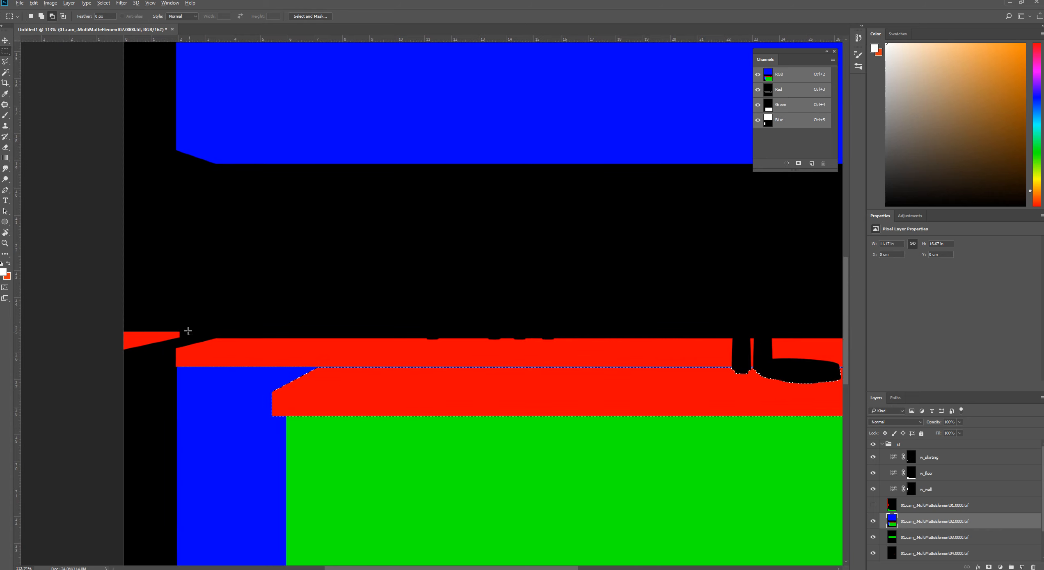
drag(150, 323, 485, 366)
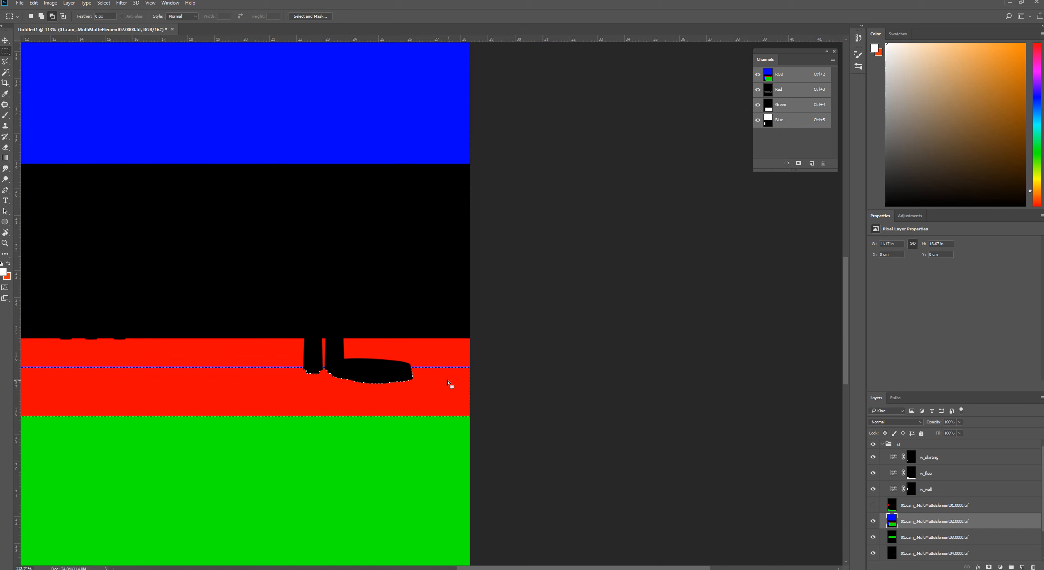
drag(352, 313, 516, 288)
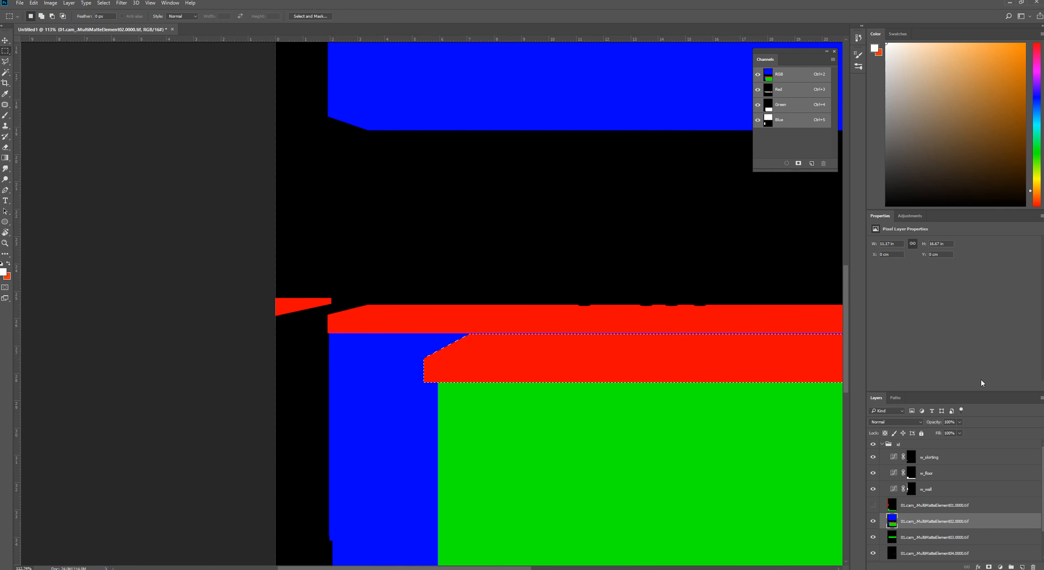
Step: Add a Curves adjustment layer from the front benchtop selection, place it above MultiMatteElement01 and name it f_benchtop01
click(910, 215)
click(908, 234)
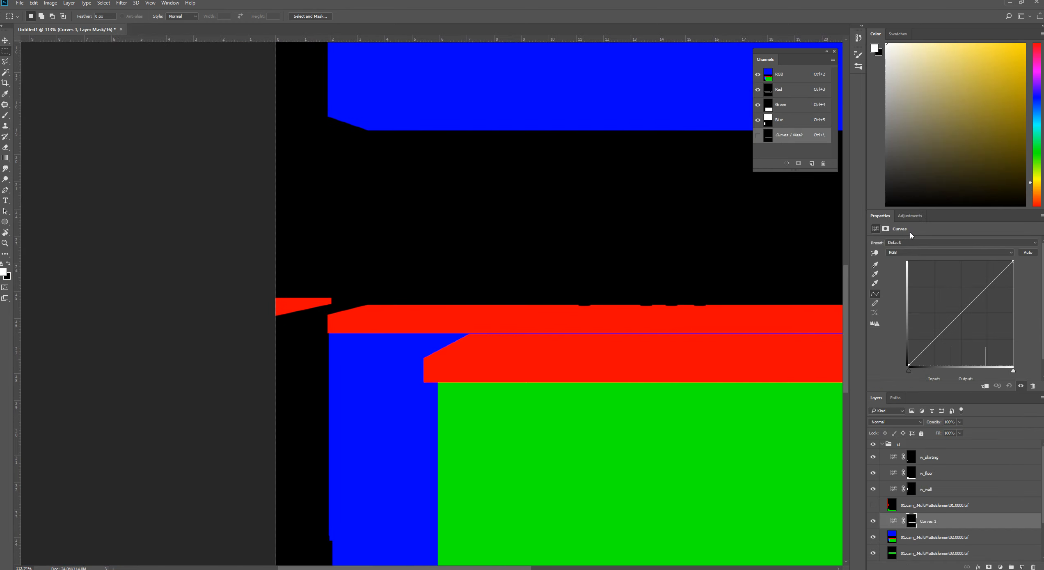
drag(929, 517, 928, 505)
double_click(929, 505)
text(f)
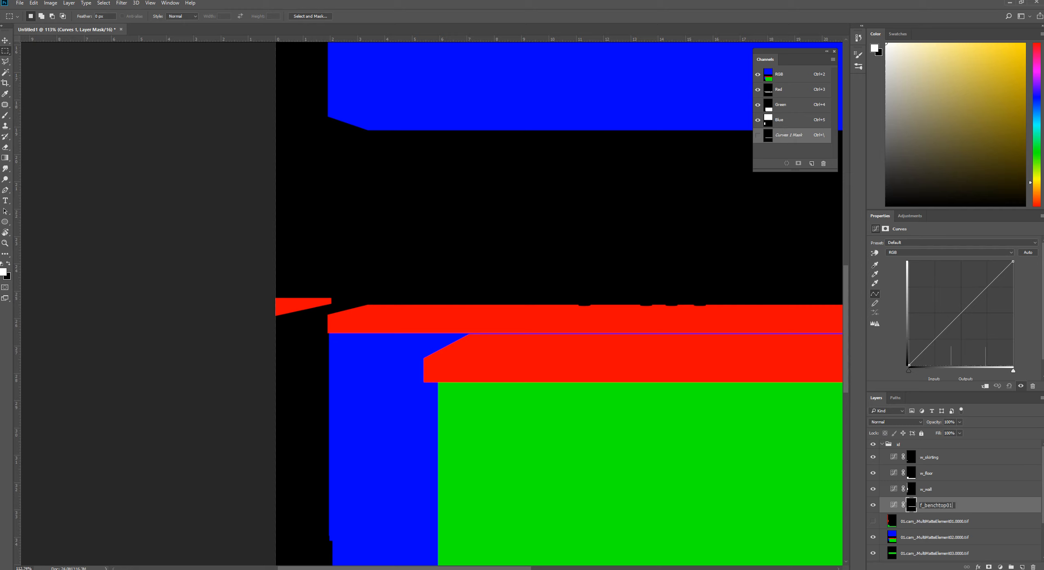
text(_benchtop01)
key(Return)
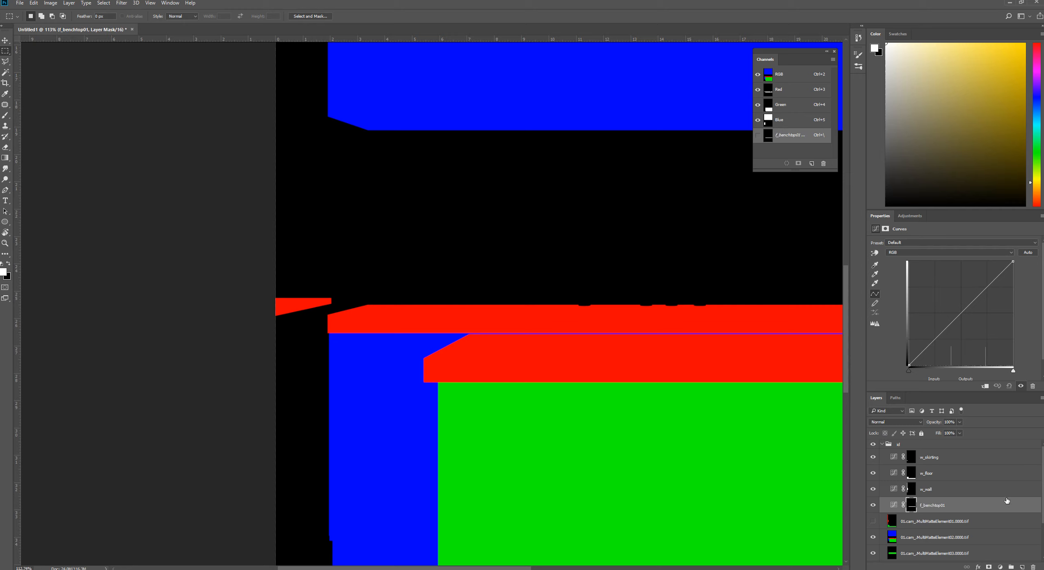
Step: Load the red channel as a selection and subtract the f_benchtop01 mask and the window sill, keeping only the rear benchtop
ctrl+click(771, 91)
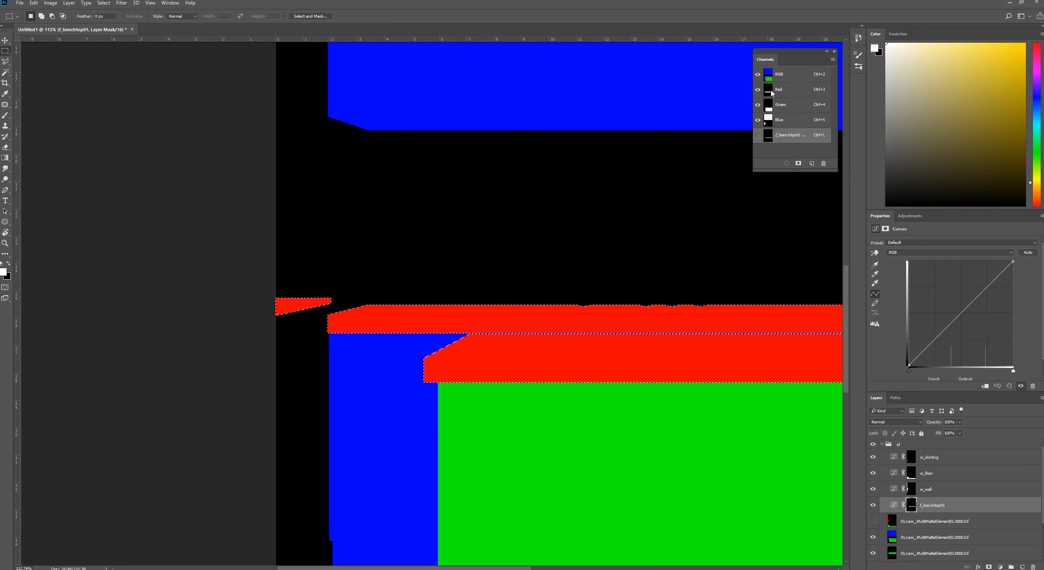
click(911, 508)
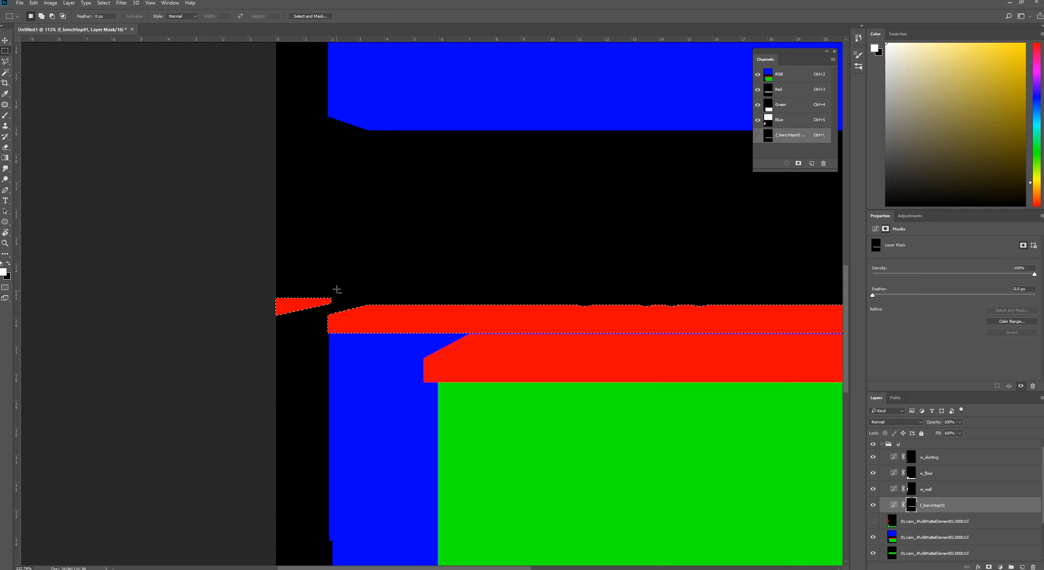
drag(336, 296, 210, 347)
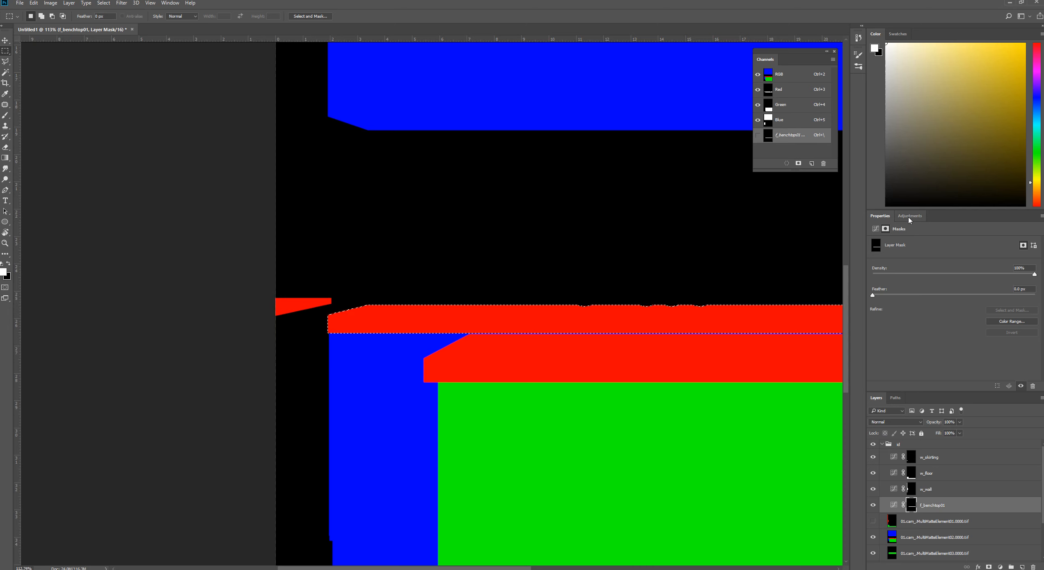
Step: Add a Curves adjustment layer masked by the rear benchtop selection and name it f_benchtop_02
key(ctrl+d)
key(F2)
text(f_)
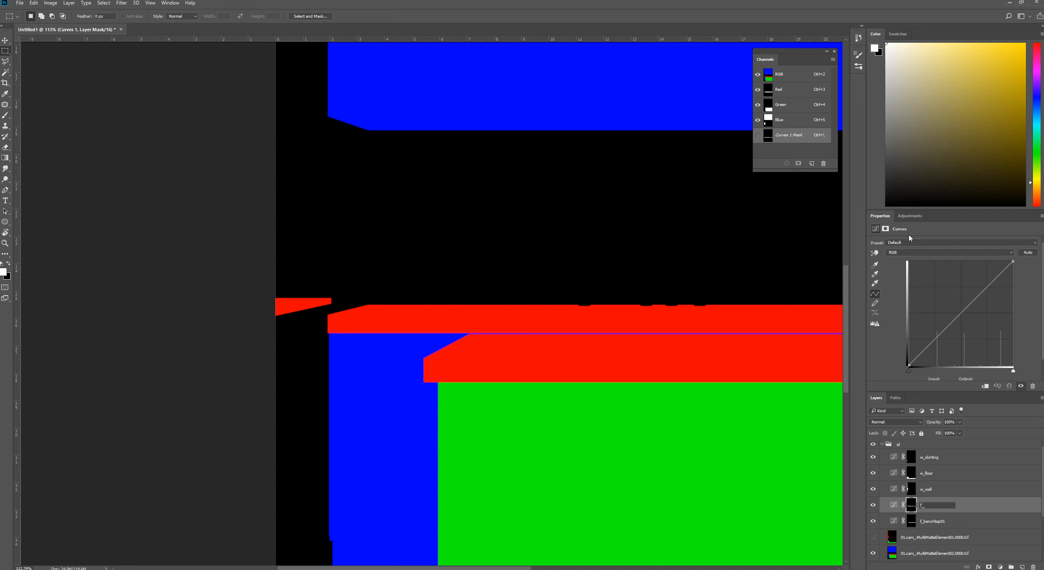
text(benchtop_02)
key(Return)
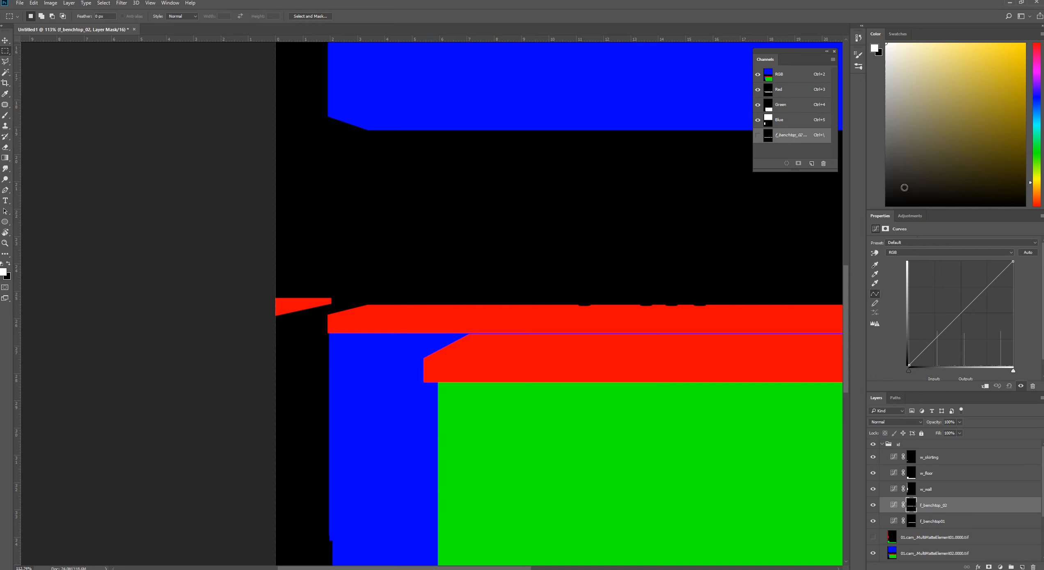
Step: Load the red channel minus both benchtop masks as a selection and add a Curves adjustment layer named w_benchtop for the window sill
ctrl+click(912, 522)
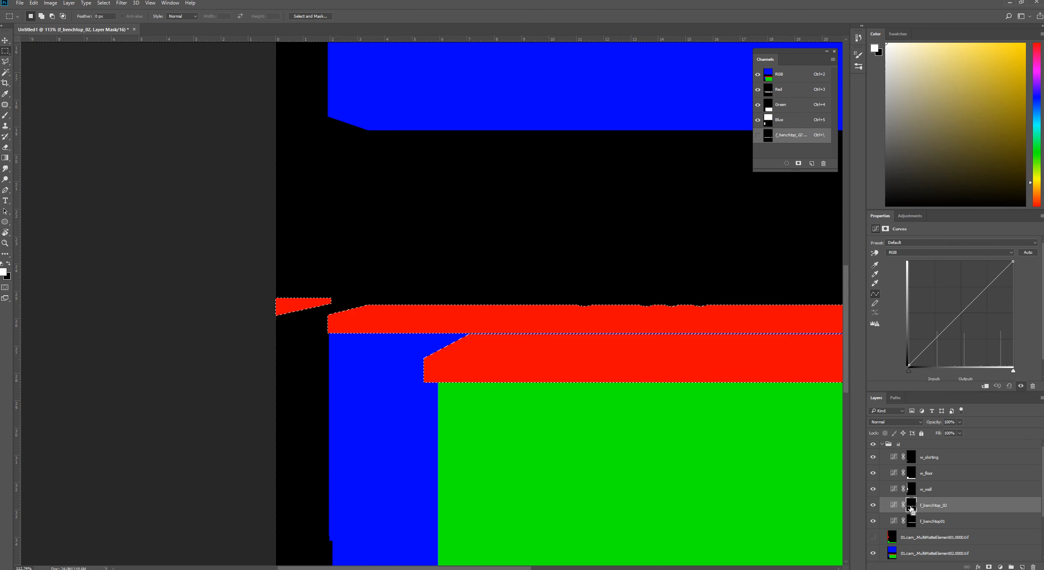
click(910, 216)
click(909, 235)
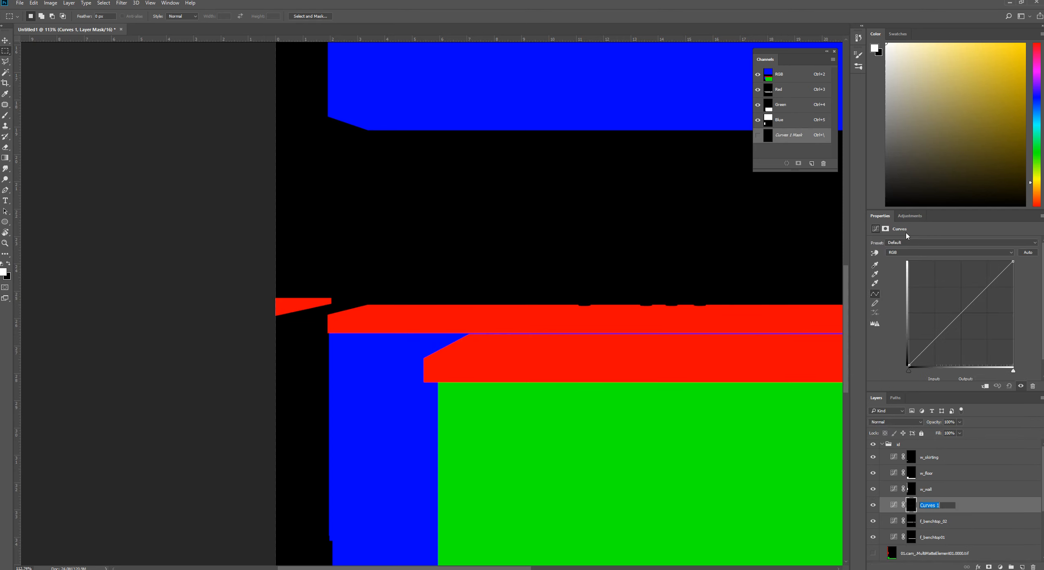
text(w_benchtop)
key(Return)
Step: Make w_skirting the active layer and hide MultiMatteElement02 so that MultiMatteElement03 is shown
scroll(942, 501, down, 1)
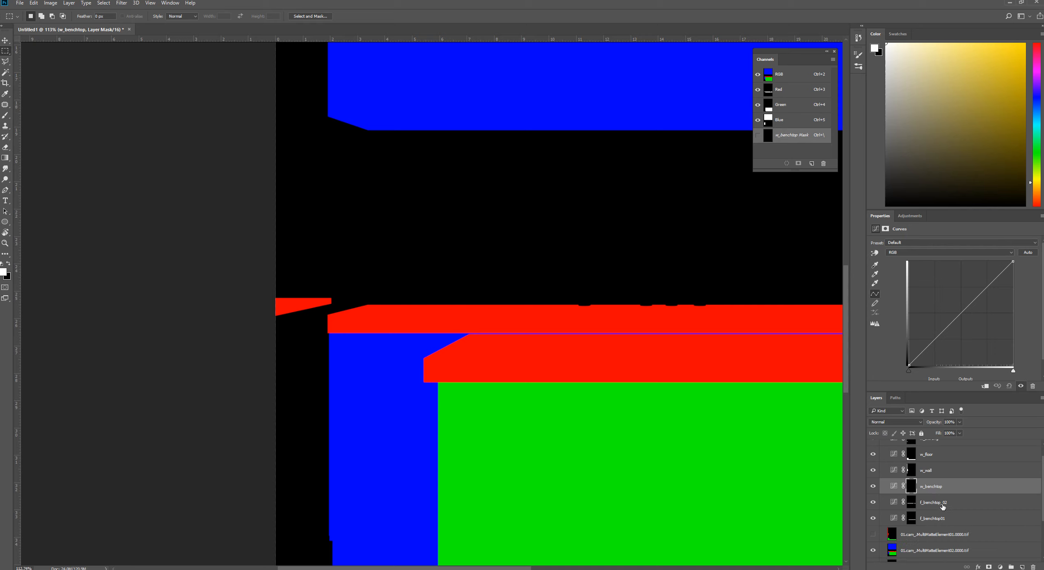
click(929, 525)
scroll(941, 485, up, 1)
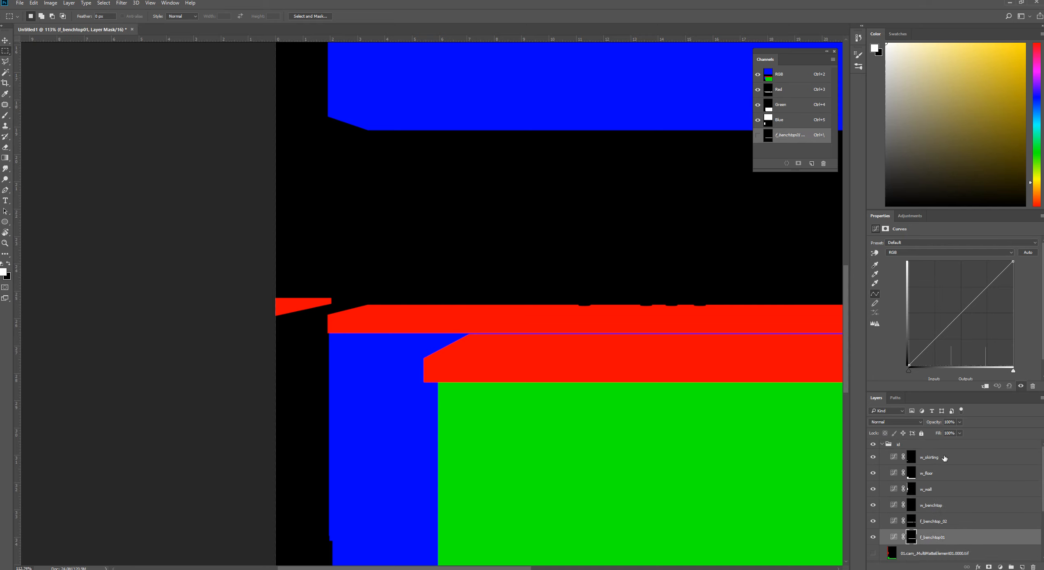
click(944, 458)
scroll(936, 497, down, 1)
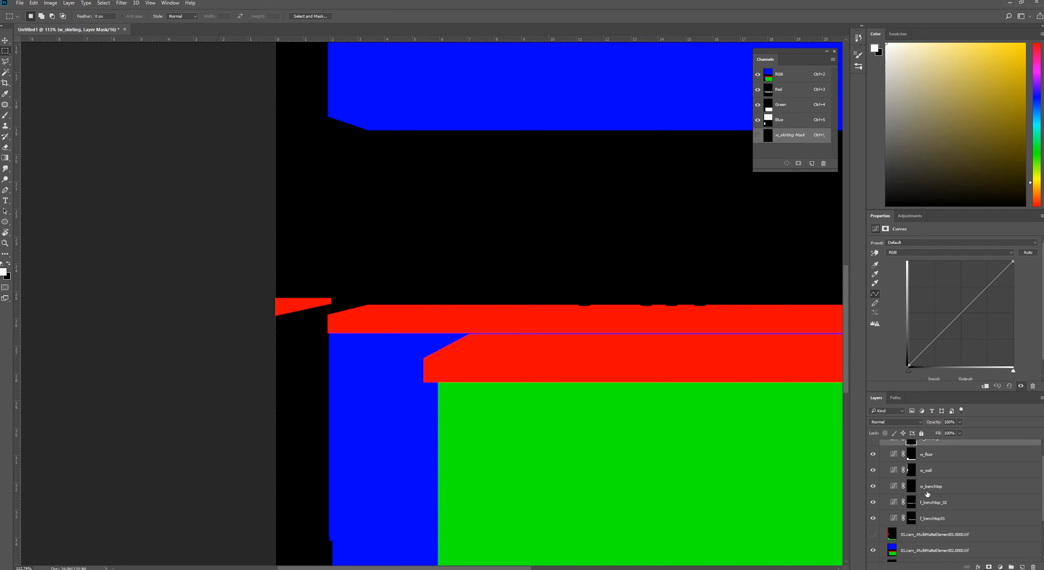
key(ctrl+0)
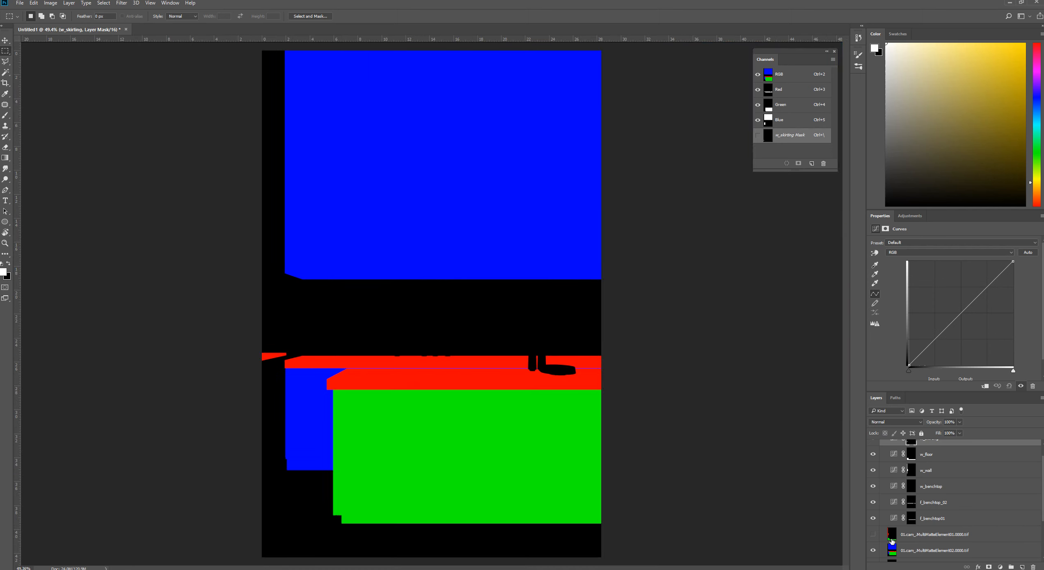
scroll(891, 541, down, 1)
click(873, 531)
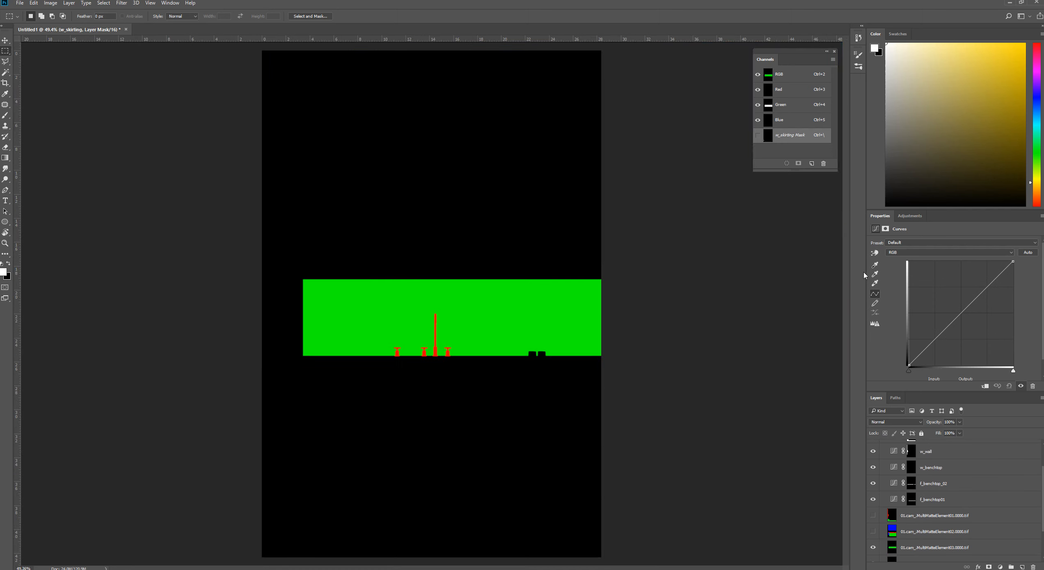
Step: Add a Curves adjustment layer masked by the red channel of MultiMatteElement03 and name it a_mixer
drag(760, 95, 769, 94)
ctrl+click(770, 95)
click(910, 215)
click(909, 234)
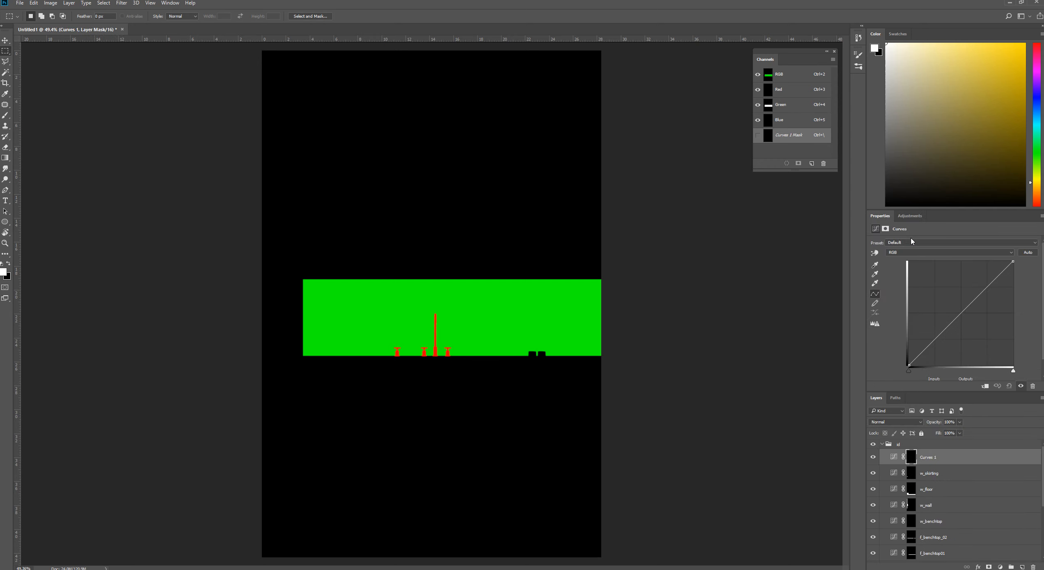
text(f_)
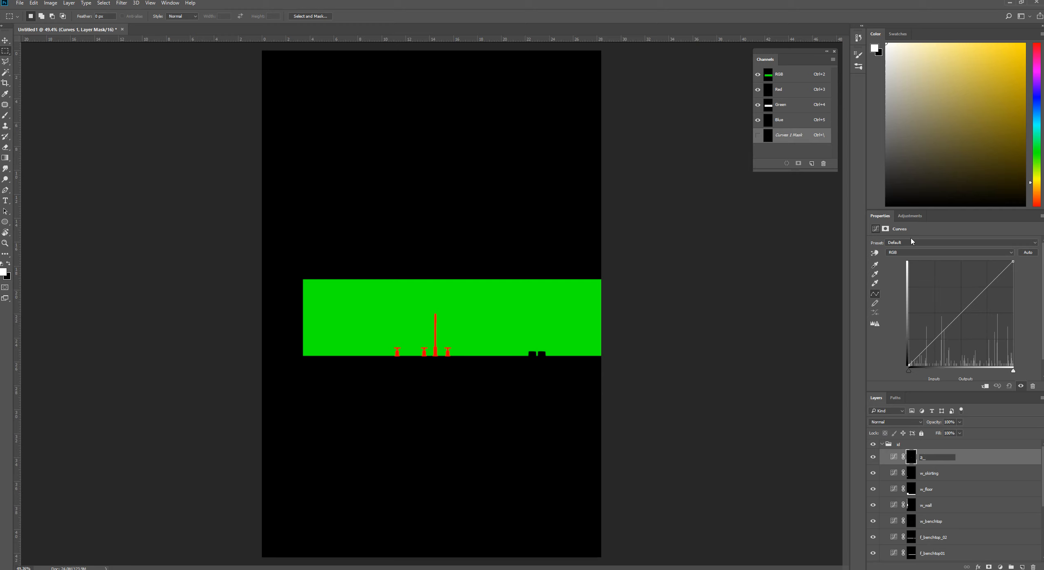
key(Return)
Step: Add a Curves adjustment layer masked by the green channel of MultiMatteElement03 and name it w_marble
ctrl+click(769, 108)
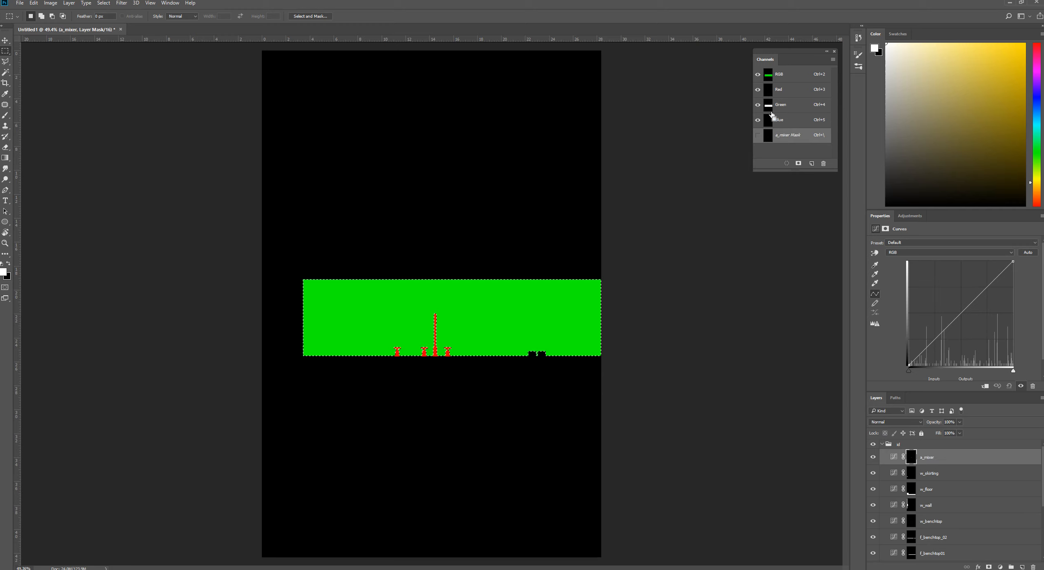
click(910, 215)
click(909, 236)
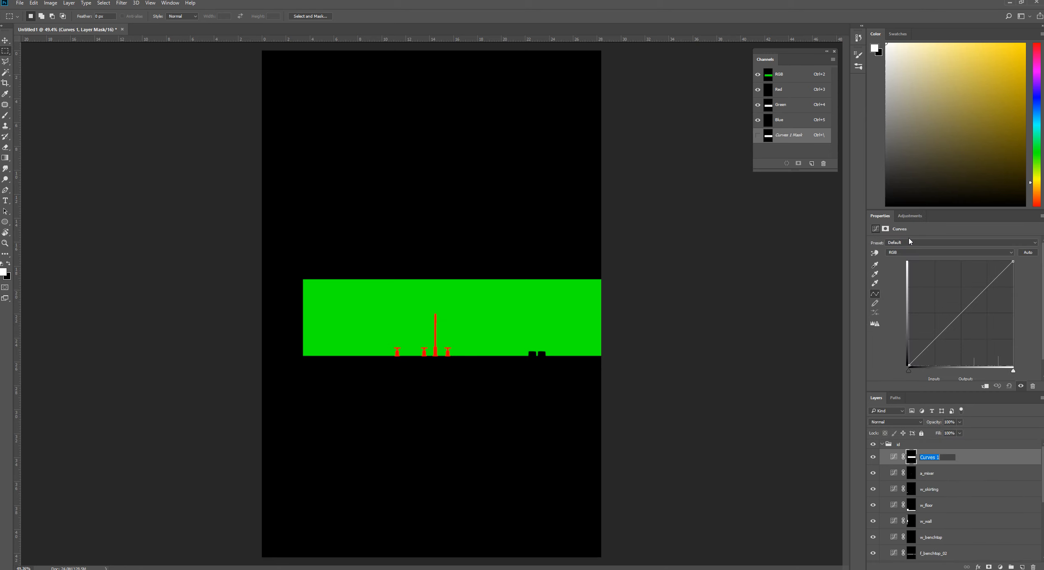
text(w_marble)
key(Return)
Step: Hide MultiMatteElement03 and add a Curves adjustment layer named a_glass, masked by the glass and dish area of MultiMatteElement04
scroll(874, 510, down, 3)
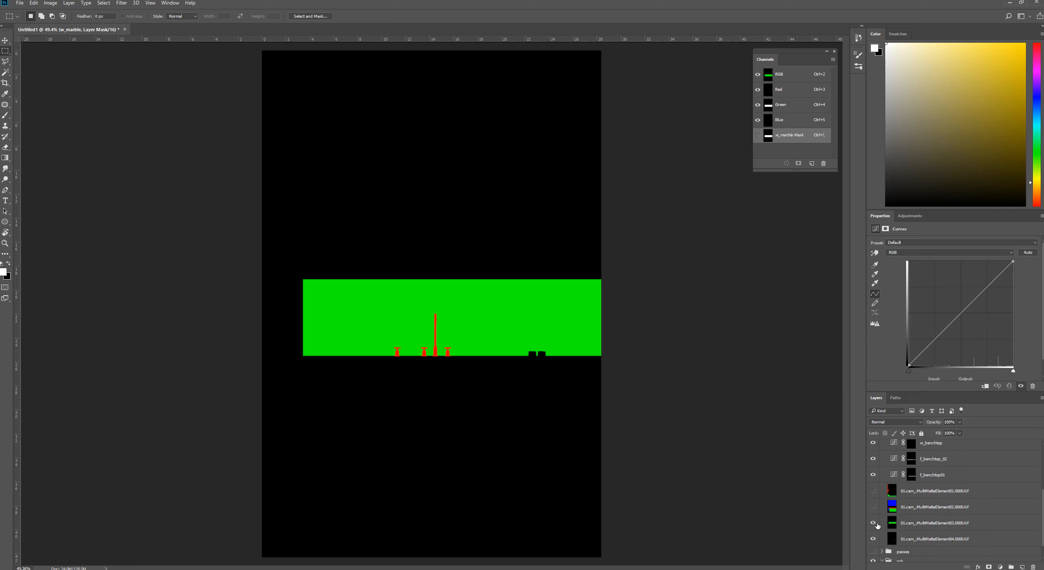
click(874, 523)
scroll(875, 513, up, 2)
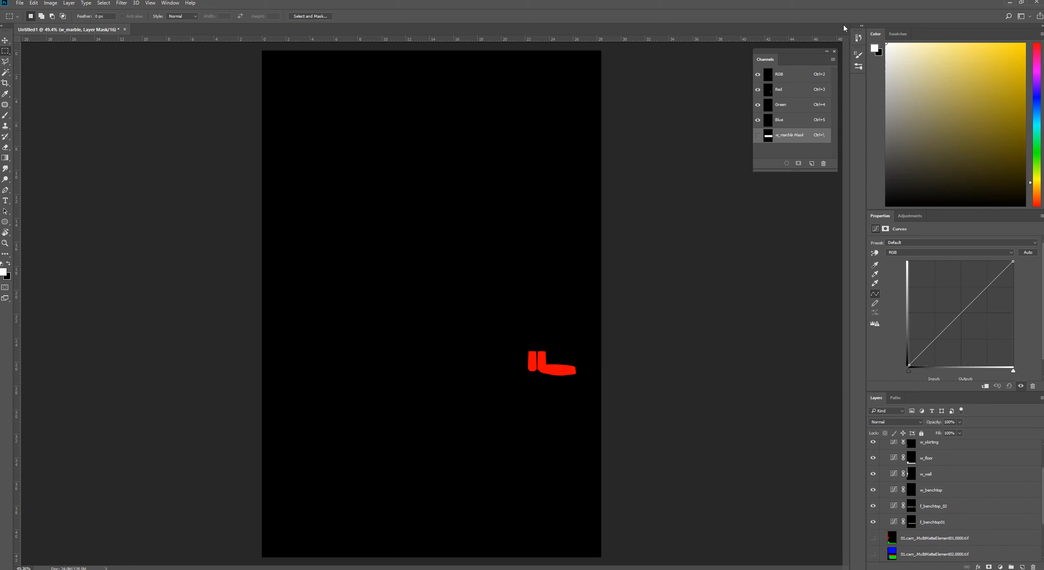
ctrl+click(772, 105)
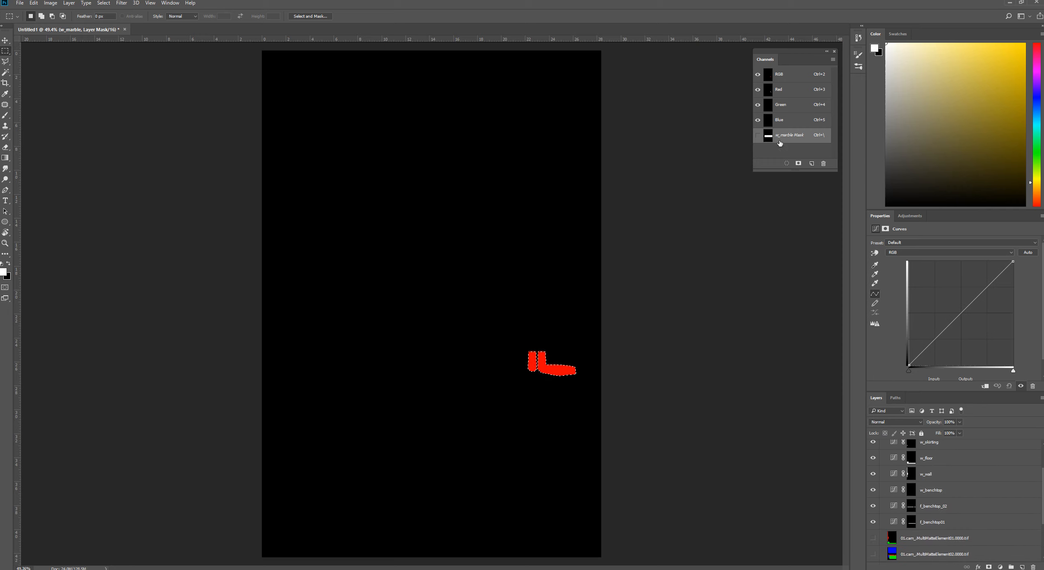
click(910, 216)
click(909, 234)
double_click(929, 457)
text(a_glass)
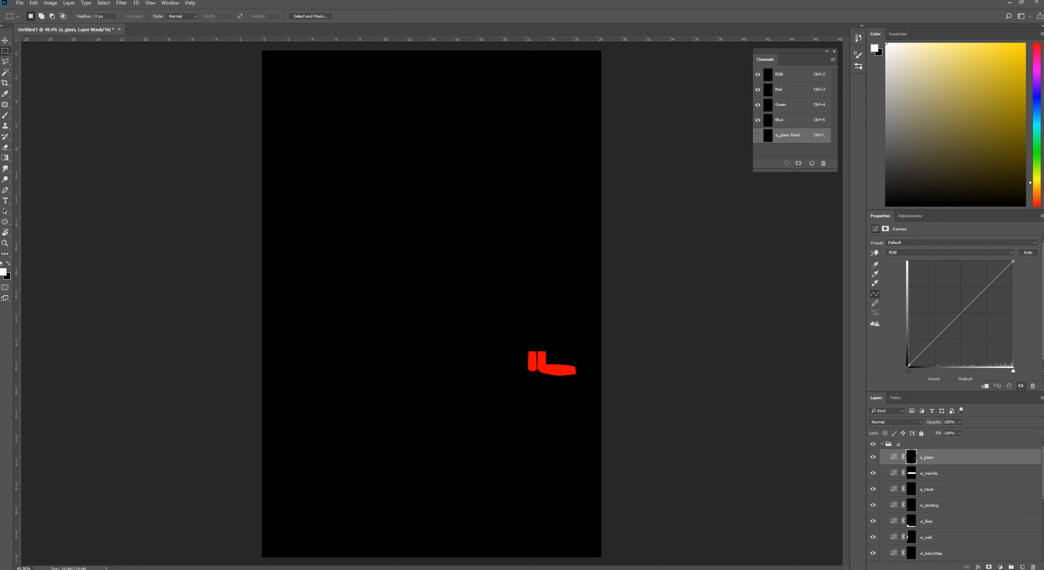
Step: Group all the Curves adjustment layers from a_glass to f_benchtop01 and name the group ad
scroll(959, 486, down, 3)
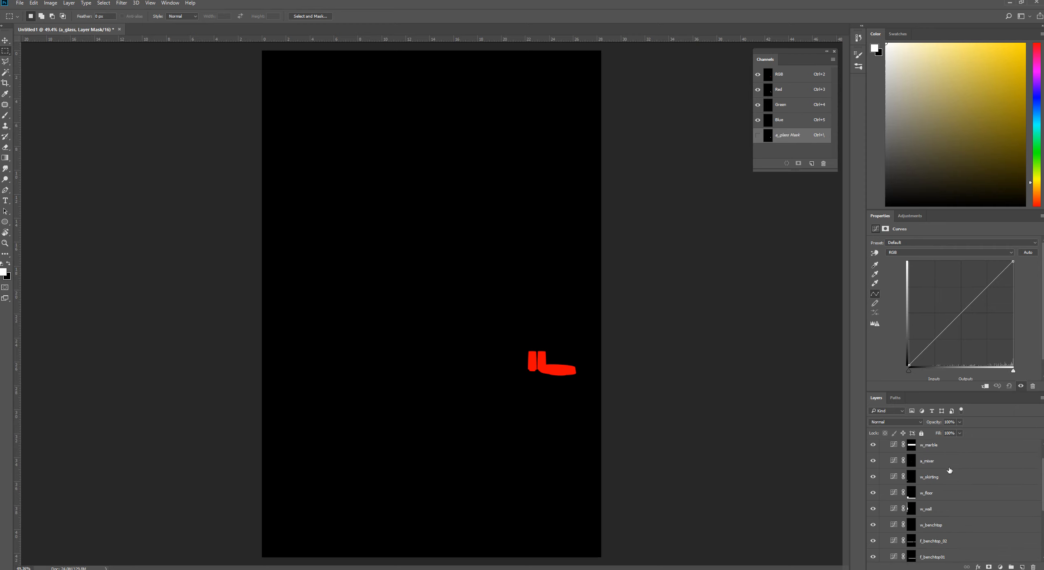
shift+click(939, 526)
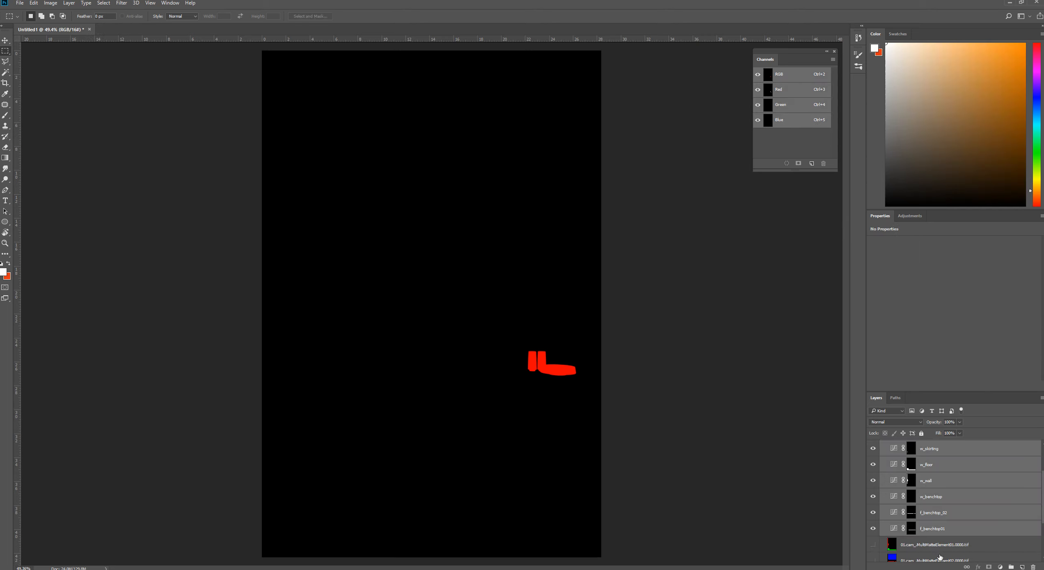
key(ctrl+g)
key(F2)
text(ad)
key(Return)
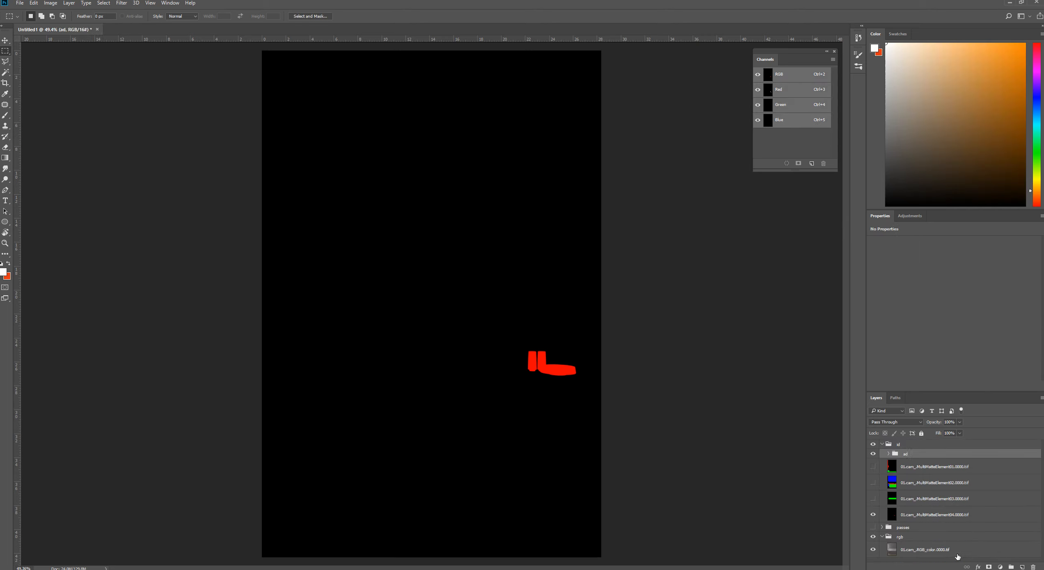
Step: Move the ad group out of the id group to just above passes, then collapse and hide the id group
drag(922, 455, 922, 521)
click(883, 444)
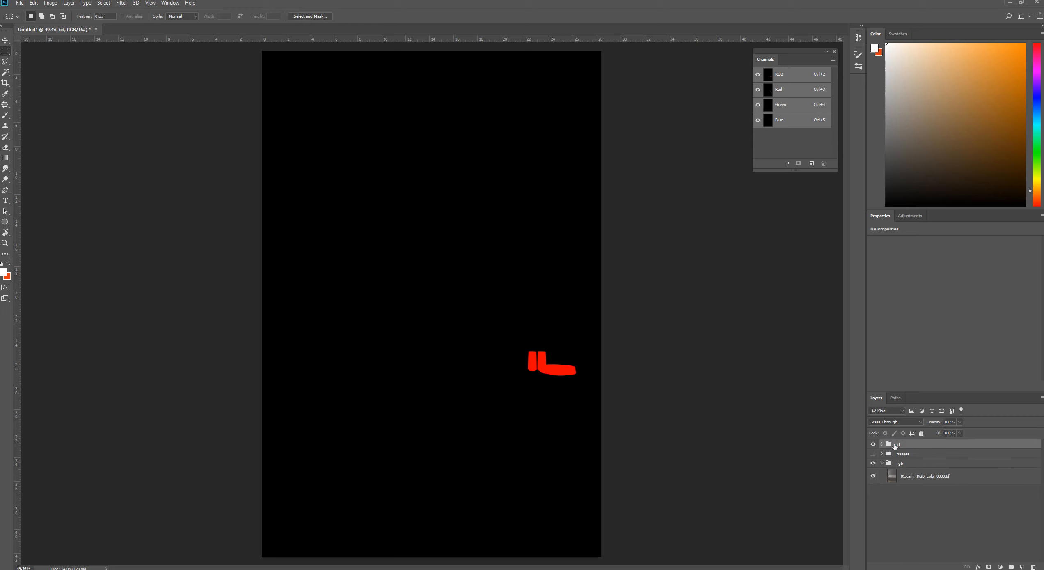
click(883, 444)
drag(931, 524, 925, 522)
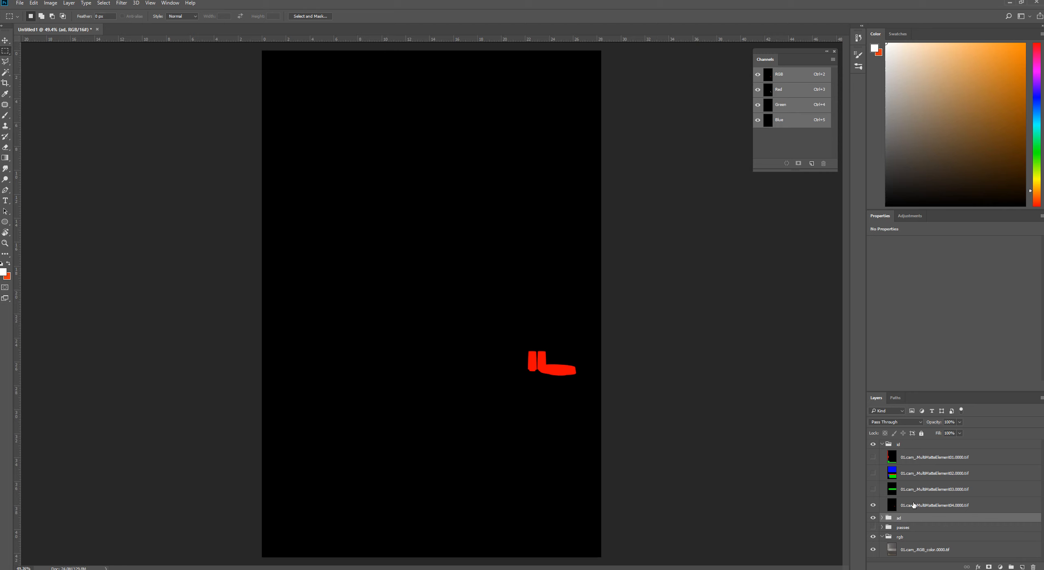
click(883, 444)
click(873, 444)
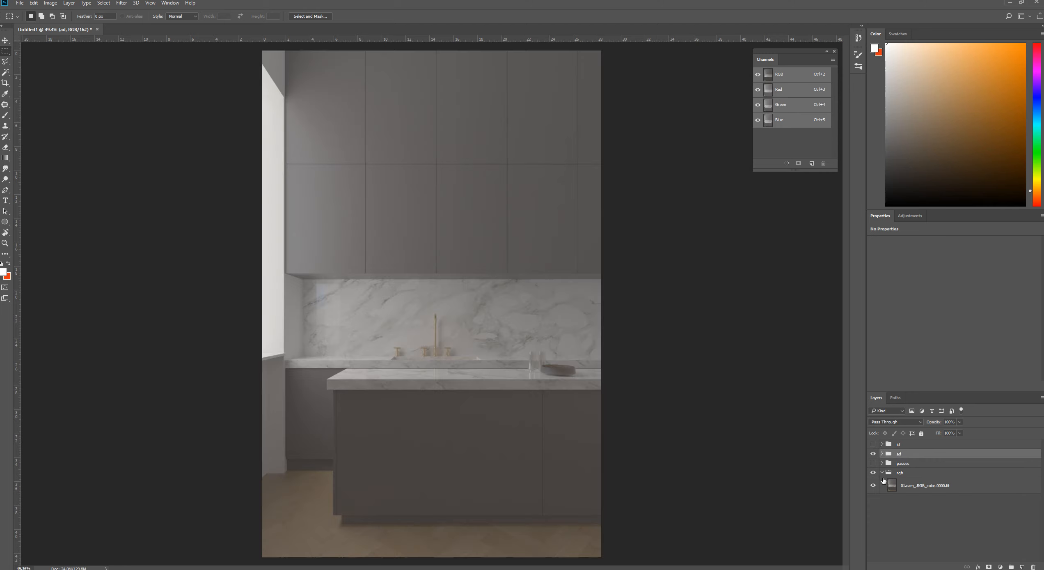
Step: Show and expand the passes group, and hide its VRayLightSelect, VRayRawReflection and VRaySpecular layers
click(883, 480)
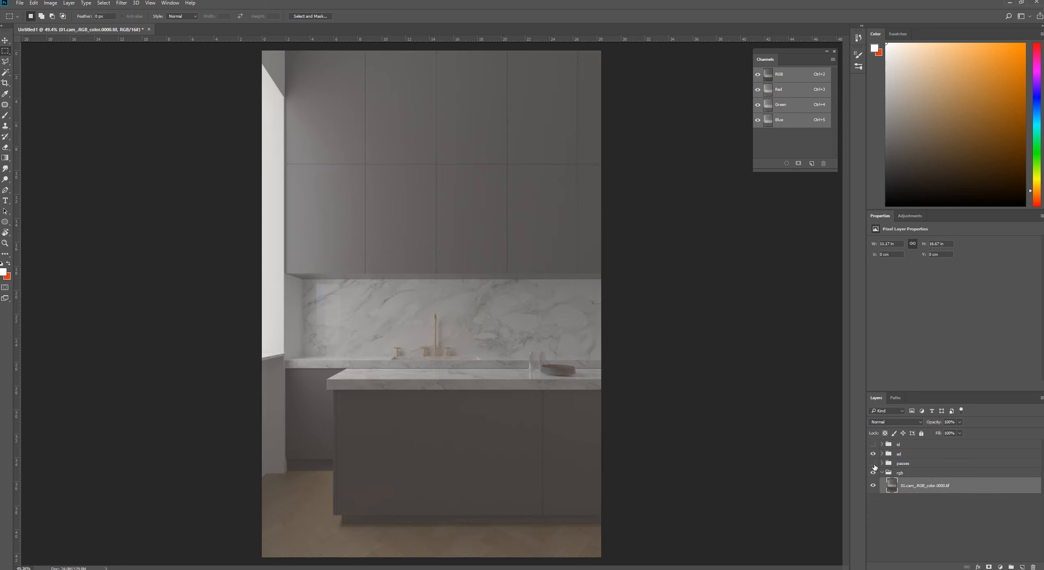
click(873, 463)
click(882, 463)
click(874, 476)
click(873, 492)
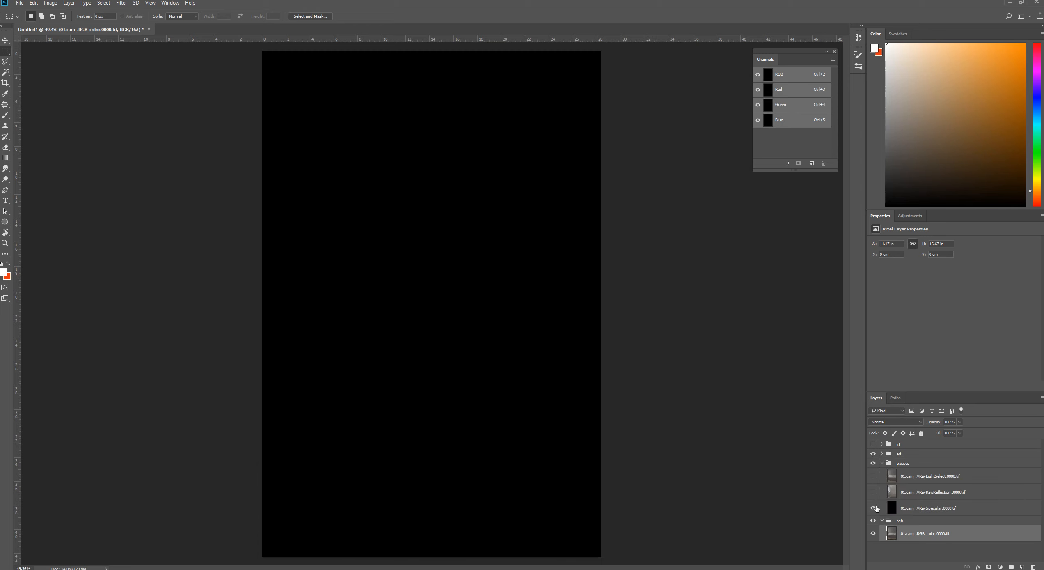
click(873, 508)
click(873, 508)
click(873, 508)
Step: Show the VRayRawReflection layer and duplicate it twice, hiding both copies and leaving the original selected
click(892, 492)
click(873, 492)
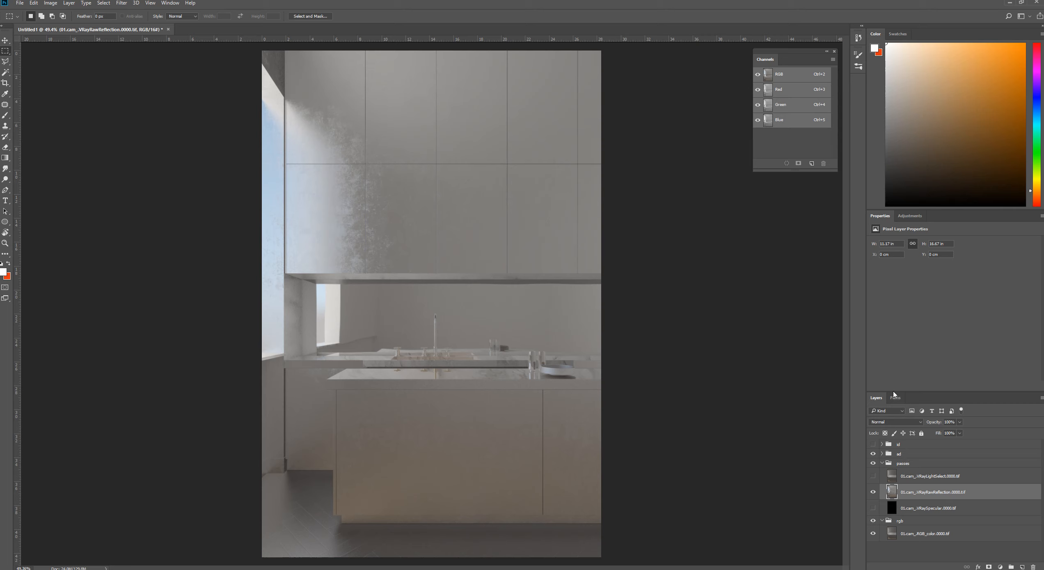
key(ctrl+j)
key(ctrl+j)
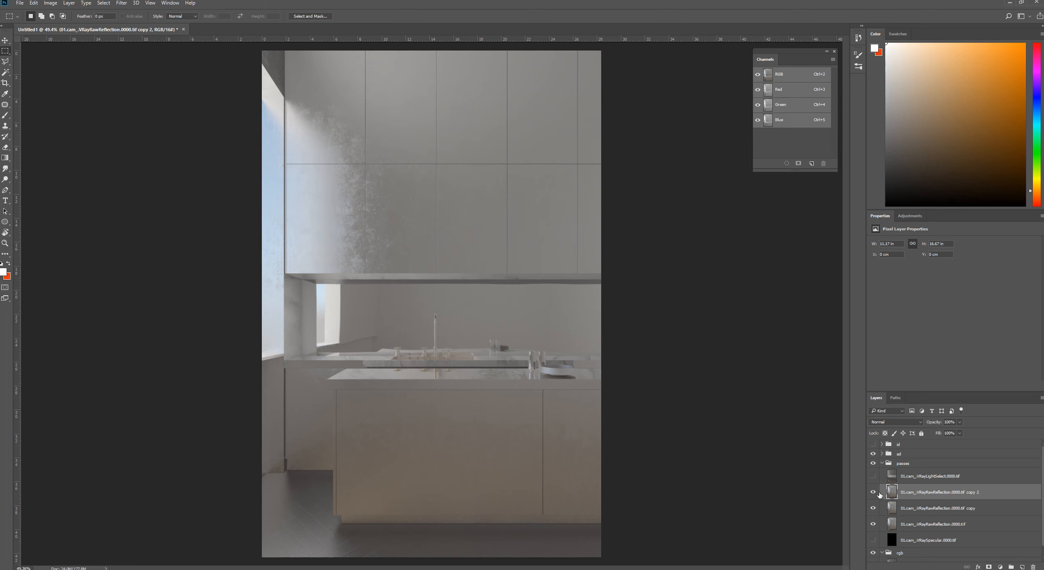
click(918, 521)
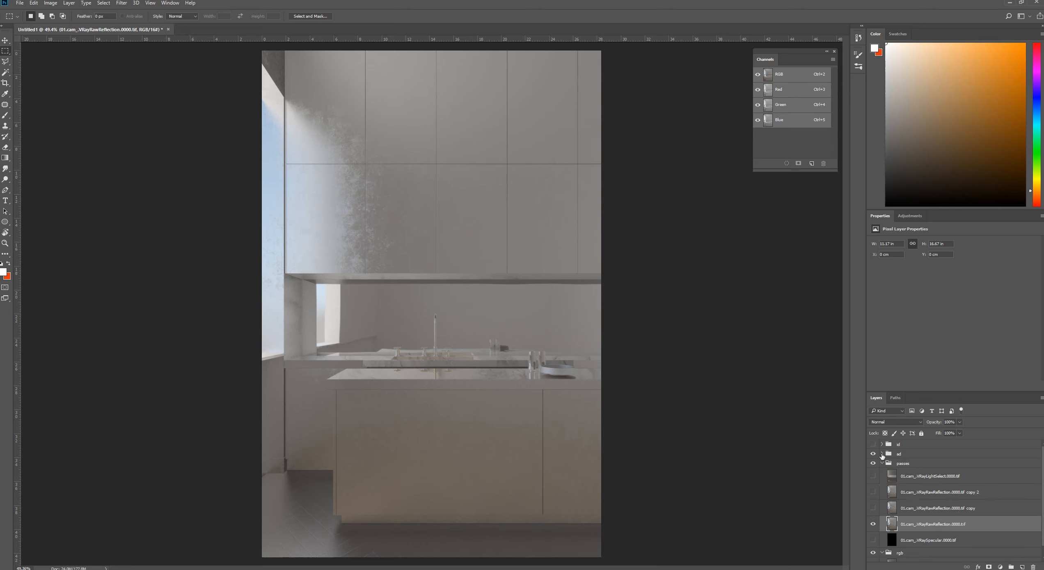
Step: Expand the ad group and look through its Curves layers down to the passes group
click(882, 454)
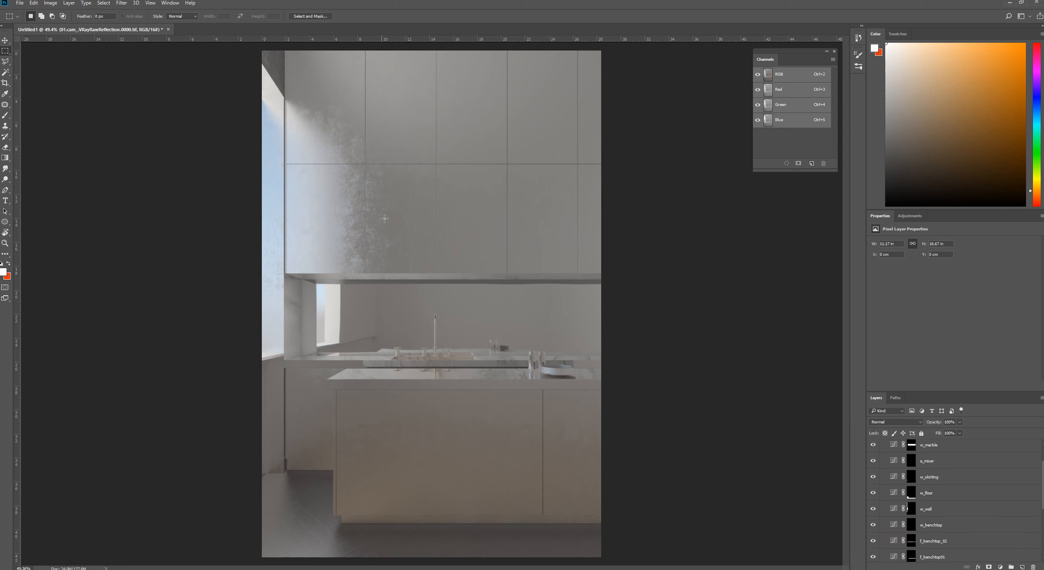
scroll(385, 218, up, 2)
scroll(426, 223, down, 2)
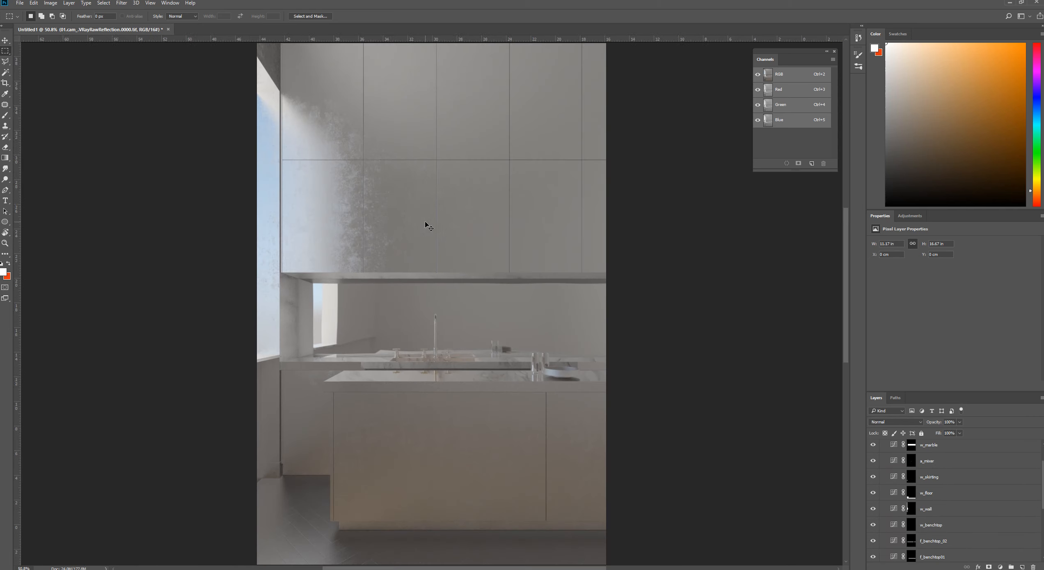
scroll(941, 508, down, 2)
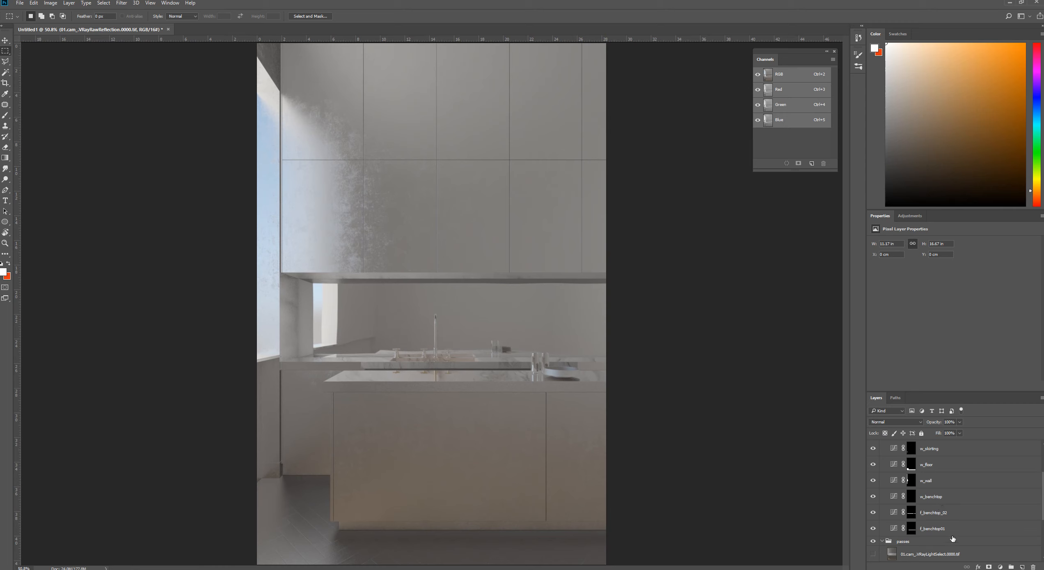
scroll(927, 509, up, 3)
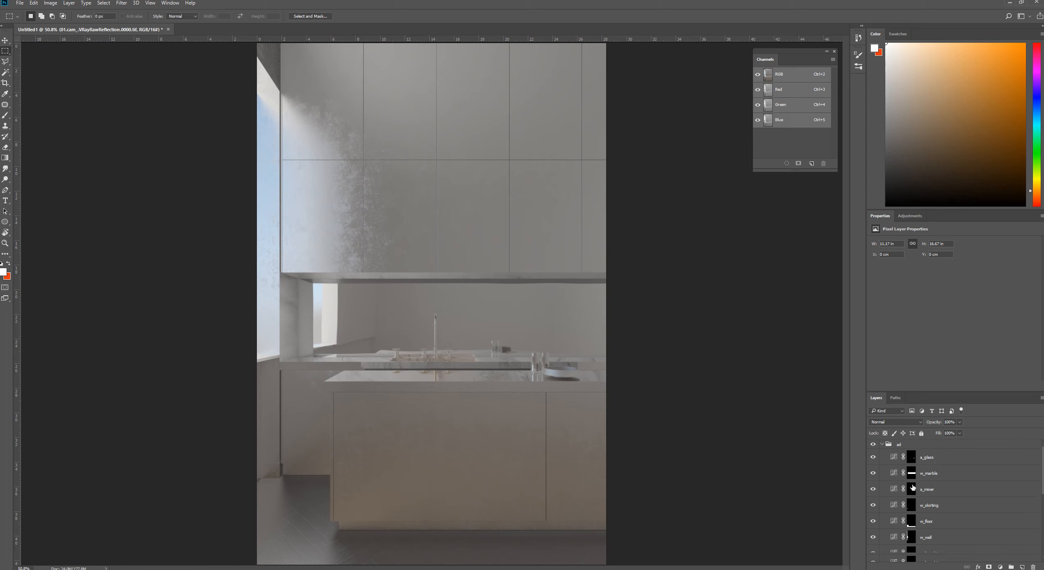
scroll(913, 487, down, 3)
scroll(920, 485, up, 3)
Step: Show and expand the id group, and make the MultiMatteElement02 layer visible with MultiMatteElement01 hidden
click(883, 445)
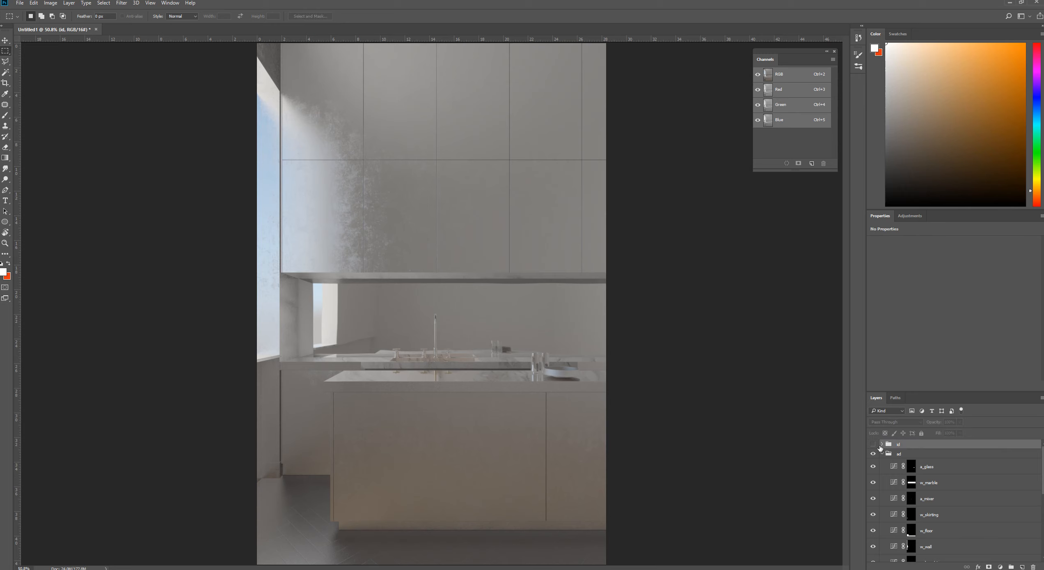
click(873, 445)
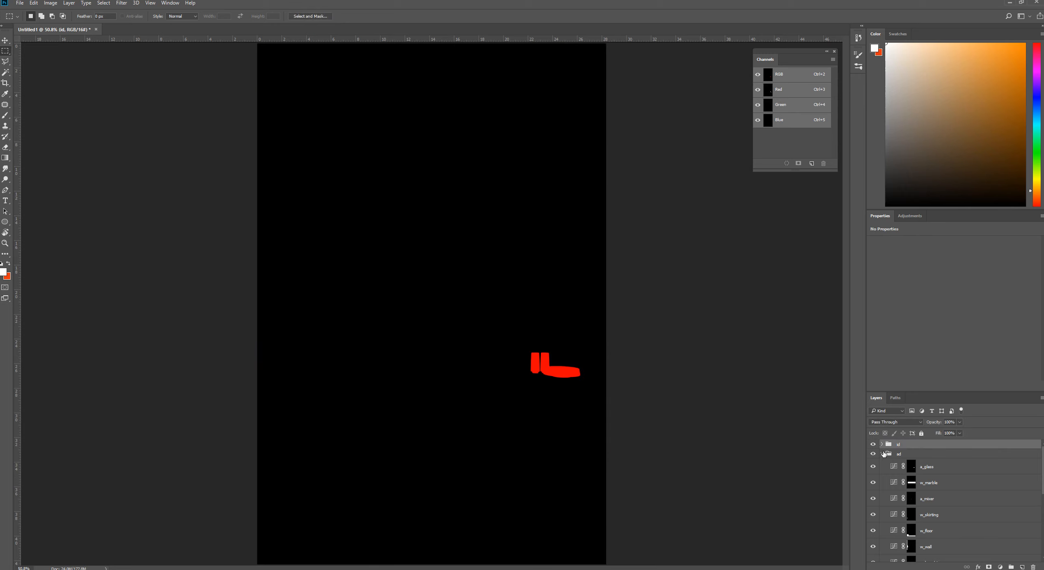
click(882, 445)
click(873, 458)
click(874, 473)
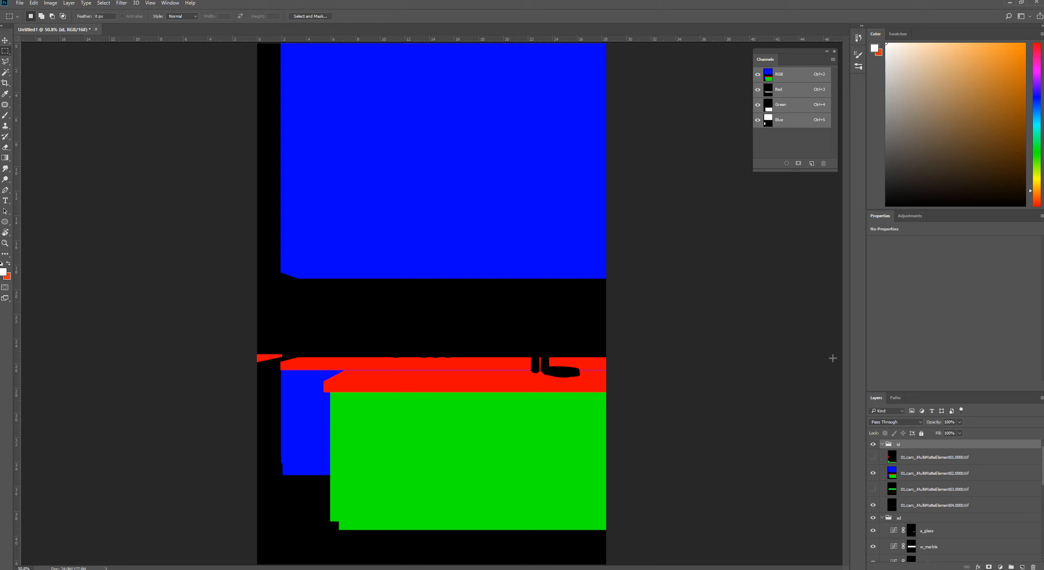
Step: Add a Curves layer above a_glass, masked to the green island cabinet from the Green channel, and name it f_cabinet
scroll(913, 495, down, 3)
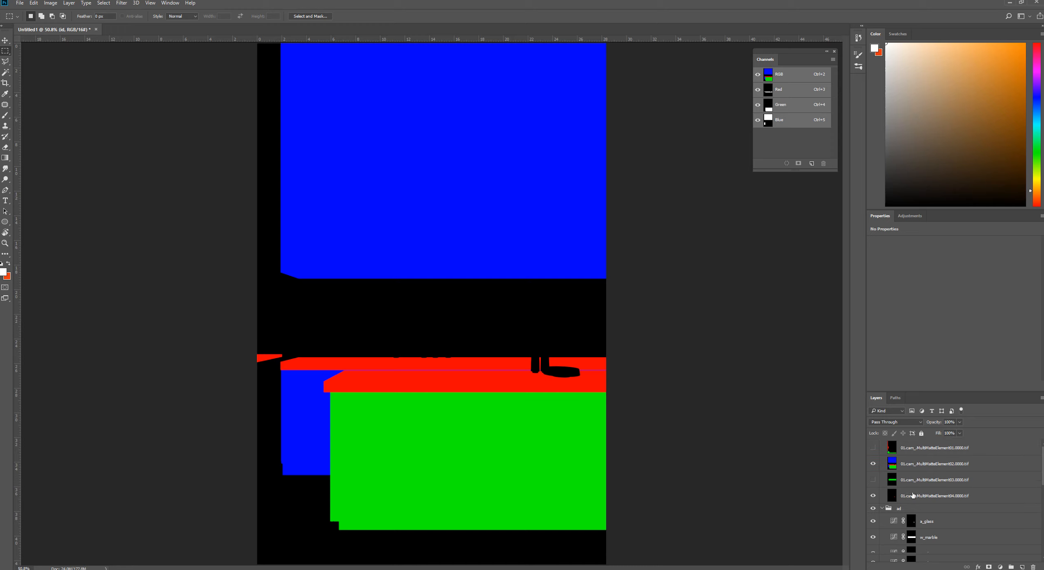
click(926, 483)
scroll(909, 480, up, 3)
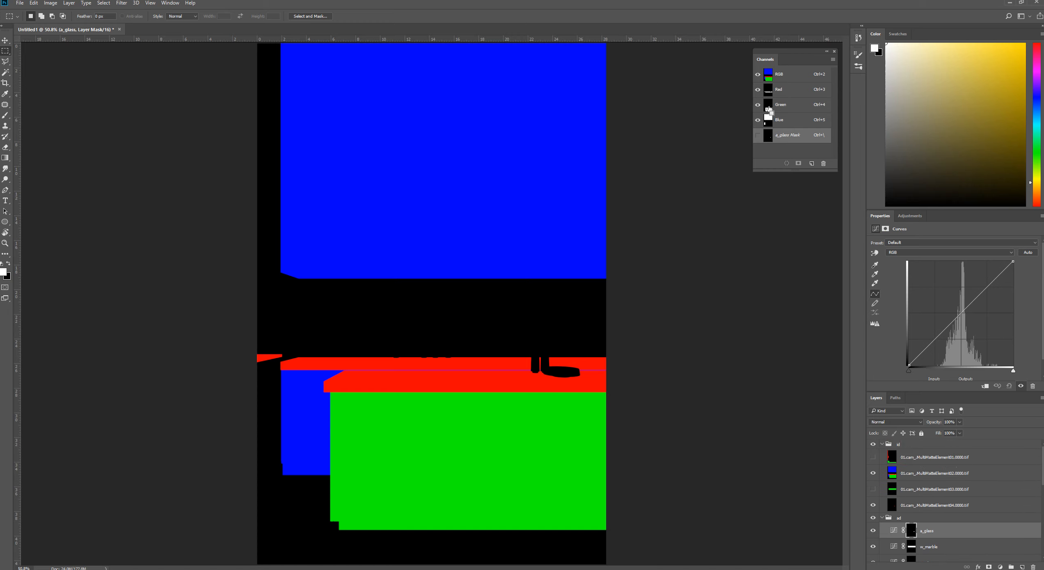
ctrl+click(770, 108)
click(909, 215)
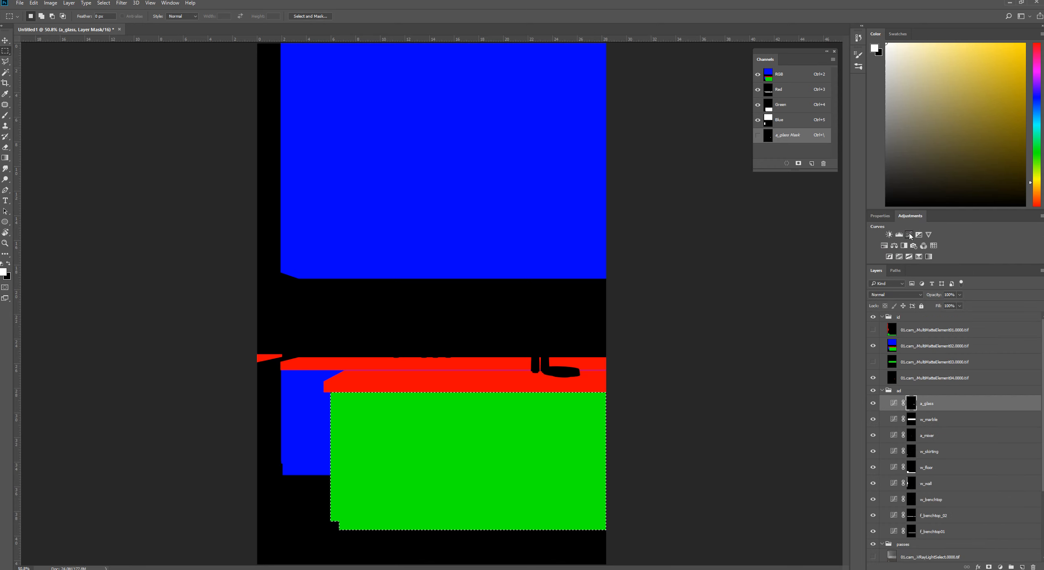
click(905, 234)
key(F2)
text(W)
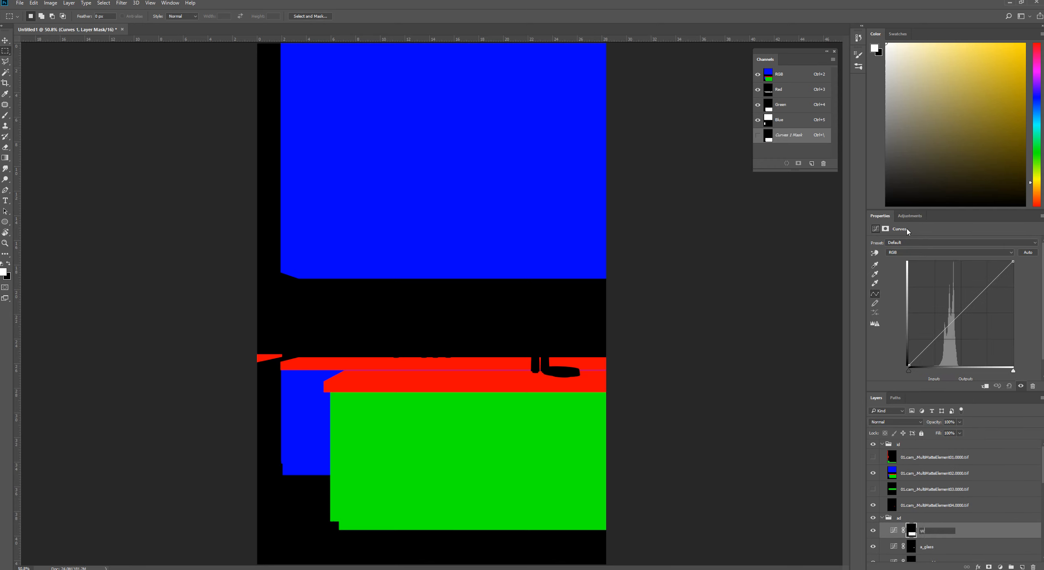
text(_cabinet)
key(Return)
Step: Add a Curves layer masked to only the upper cabinets from the Blue channel, and name it f_cabinet_02
ctrl+click(768, 120)
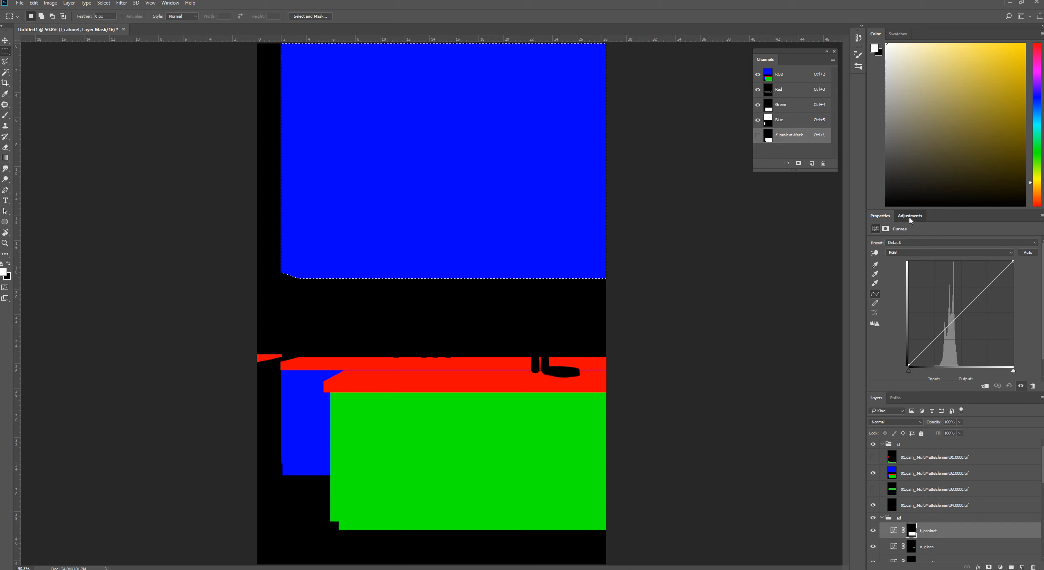
key(F2)
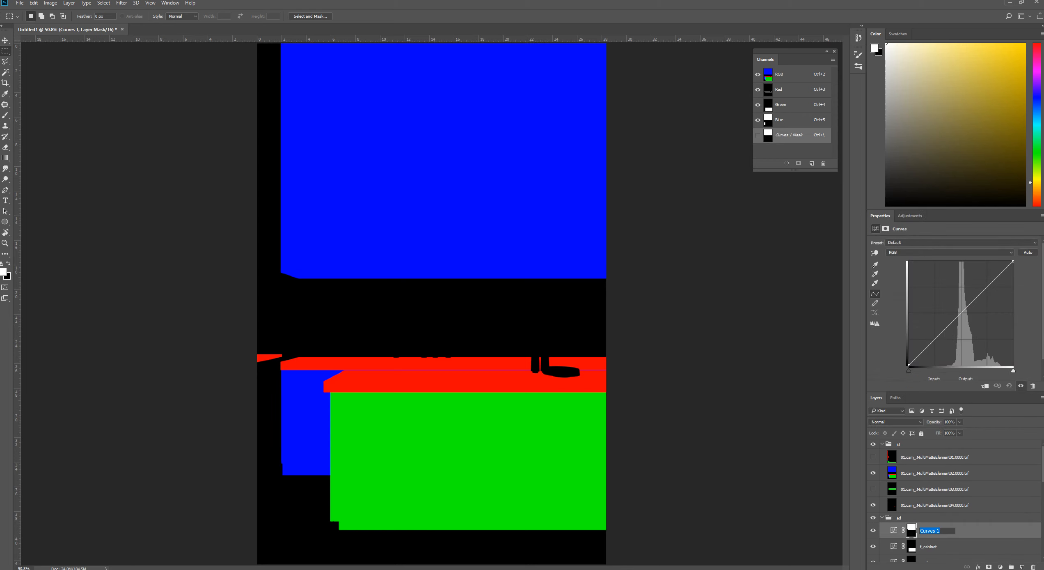
key(BackSpace)
key(Return)
Step: Add a Curves layer masked to only the lower blue cabinet area, name it f_cabinet_03, and hide the id group
ctrl+click(768, 121)
drag(603, 370, 275, 39)
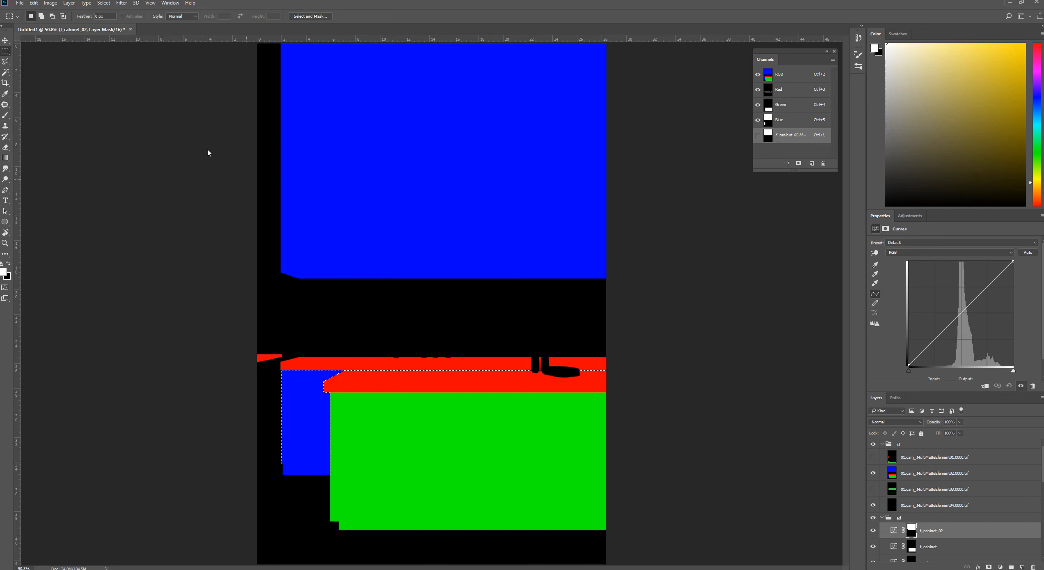
click(910, 216)
click(894, 239)
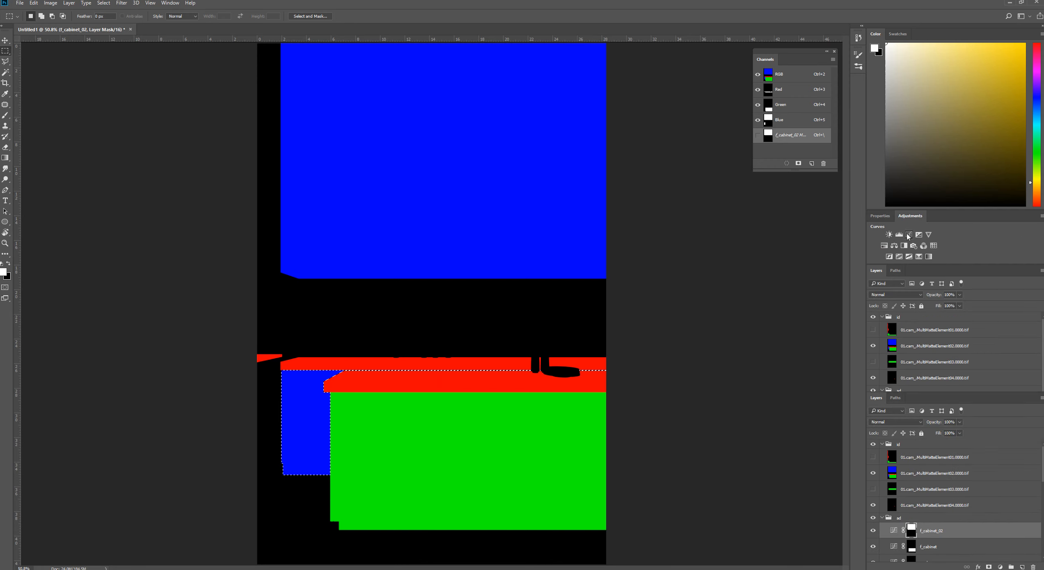
double_click(931, 530)
text(f_cabin)
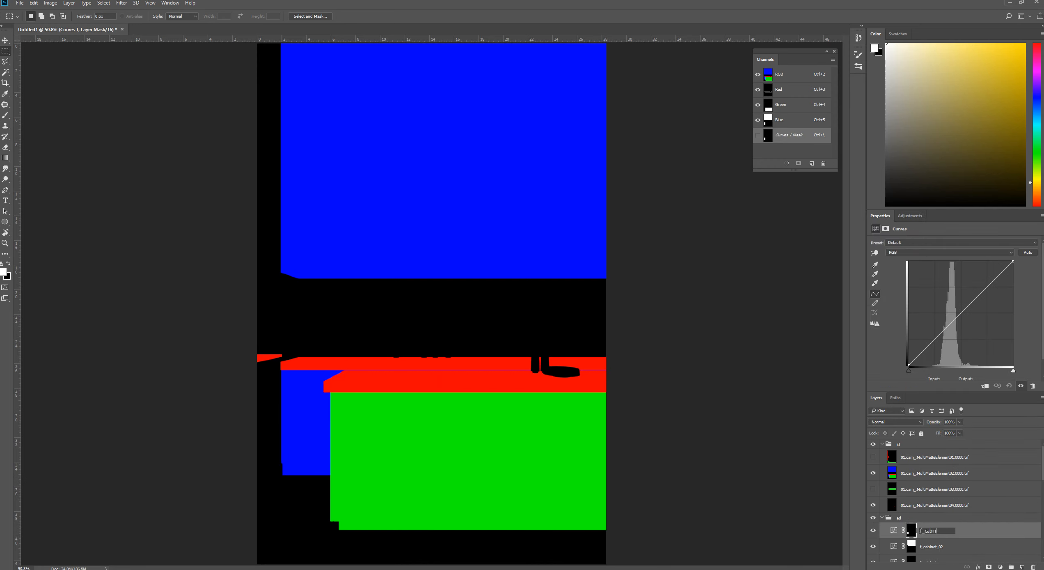
text(et_03)
key(Return)
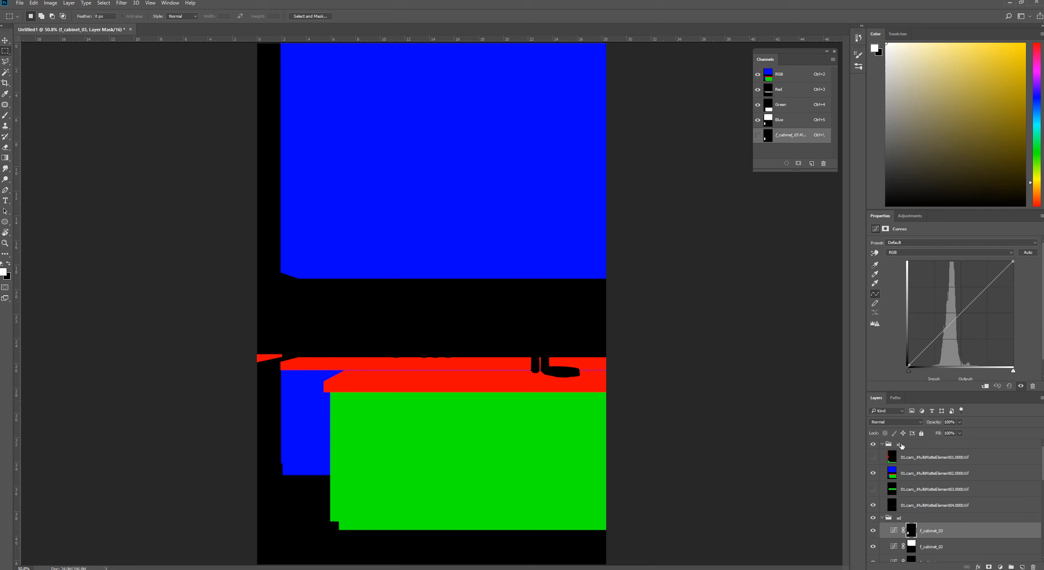
click(872, 444)
Step: Move the w_marble, w_skirting, w_floor, w_wall and w_benchtop layers below f_benchtop01 in the ad group
scroll(942, 501, down, 5)
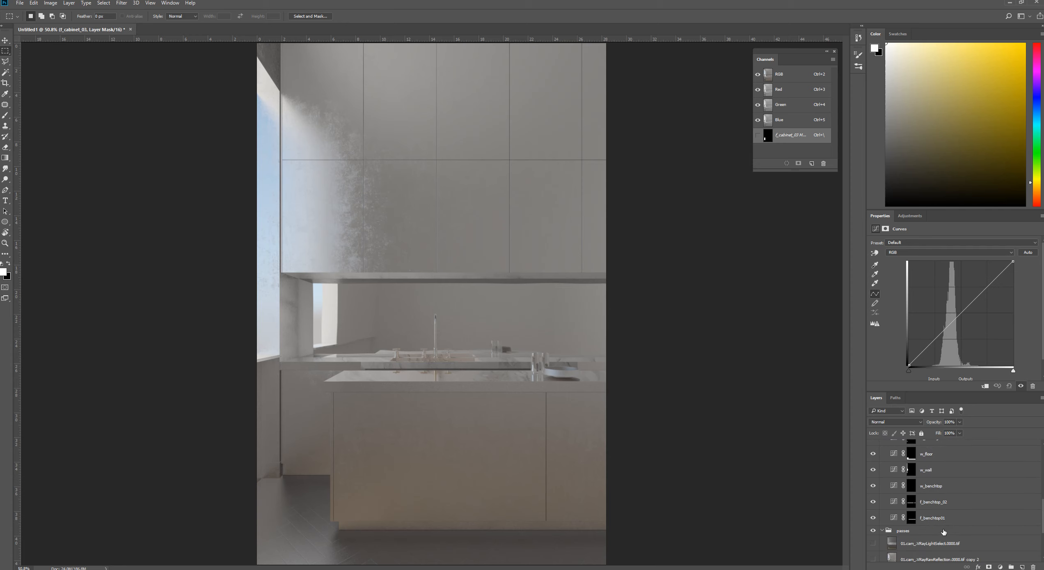
click(952, 518)
scroll(958, 507, up, 3)
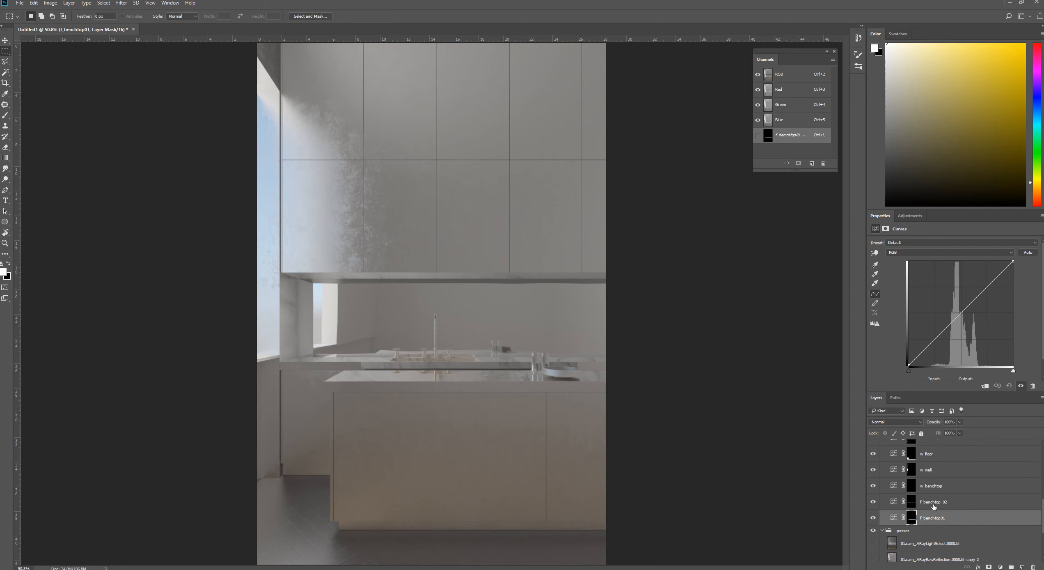
click(944, 479)
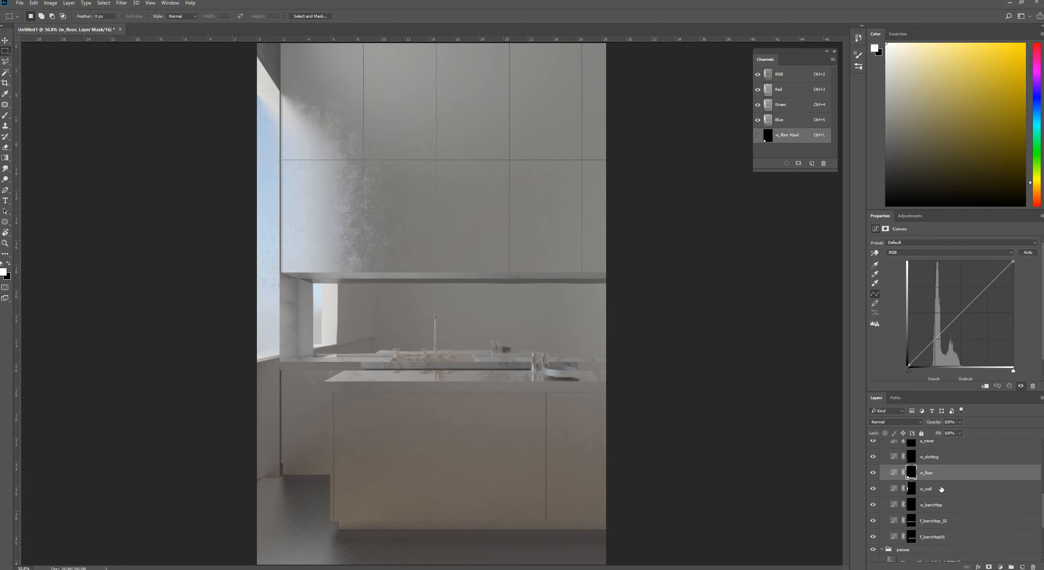
shift+click(940, 489)
shift+click(937, 499)
ctrl+click(941, 459)
scroll(931, 492, up, 4)
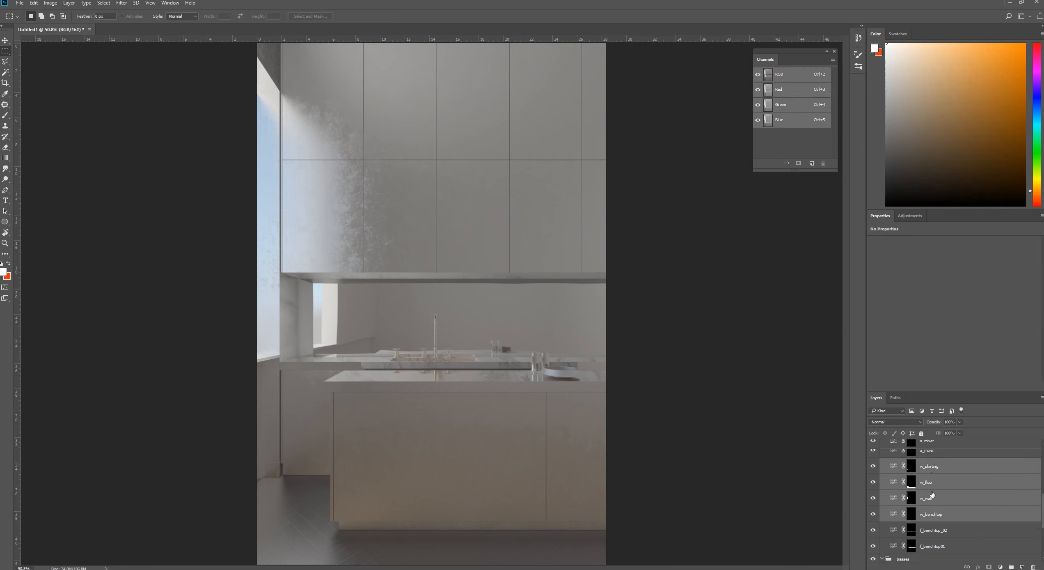
ctrl+click(932, 475)
scroll(929, 501, down, 2)
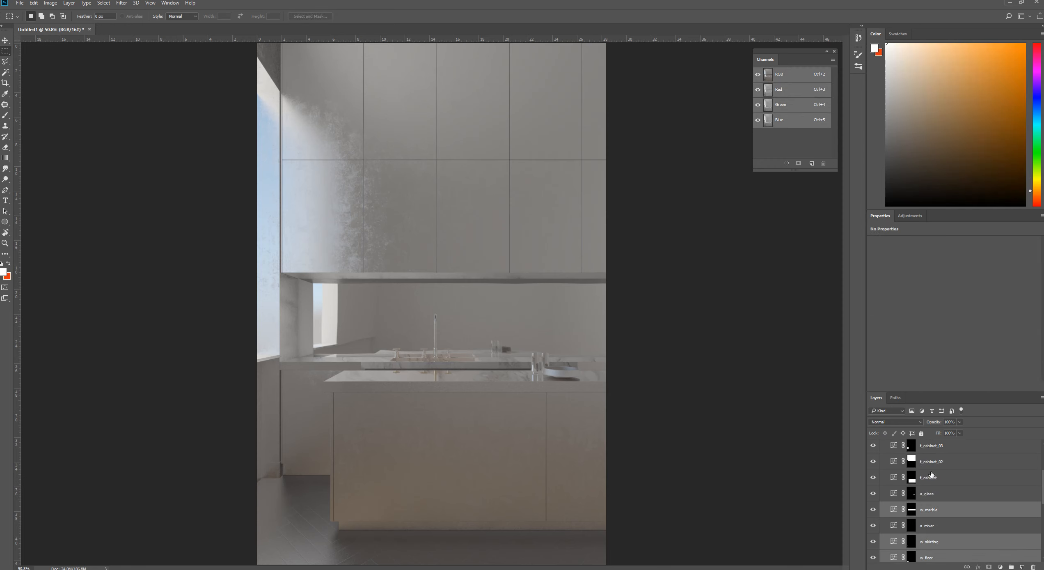
key(ctrl+bracketleft)
key(ctrl+bracketleft)
key(ctrl+bracketleft)
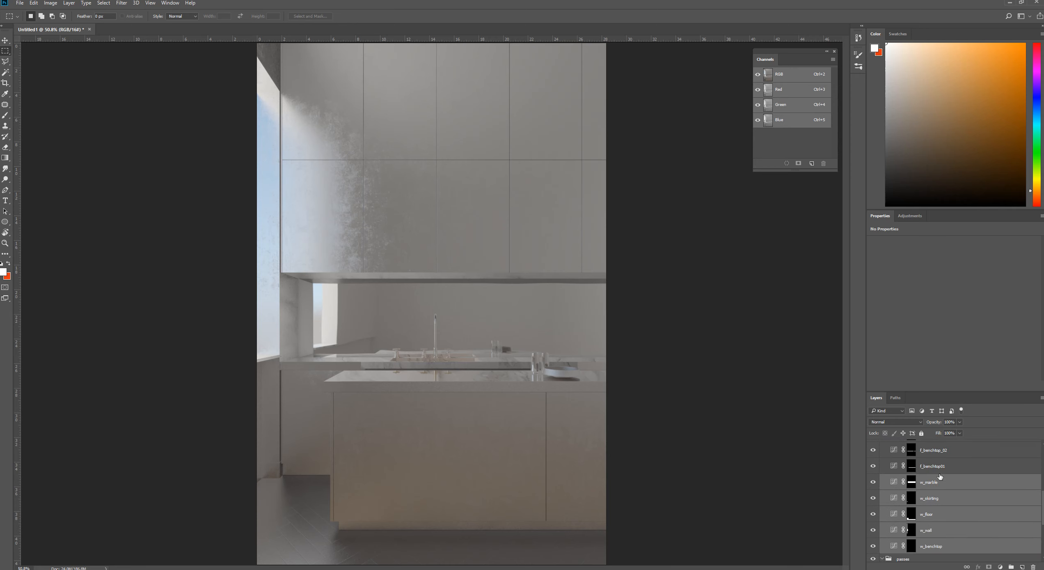
Step: Move the f_cabinet_03, f_cabinet_02 and f_cabinet layers down between a_mixer and f_benchtop_02
click(939, 470)
scroll(931, 488, up, 4)
click(931, 455)
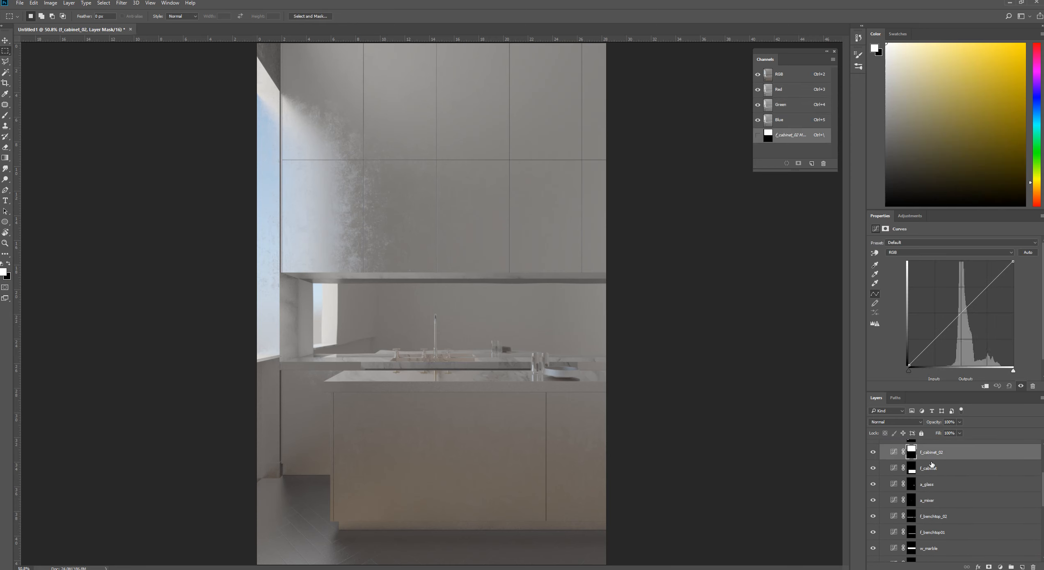
ctrl+click(931, 465)
scroll(932, 468, up, 2)
scroll(932, 476, down, 6)
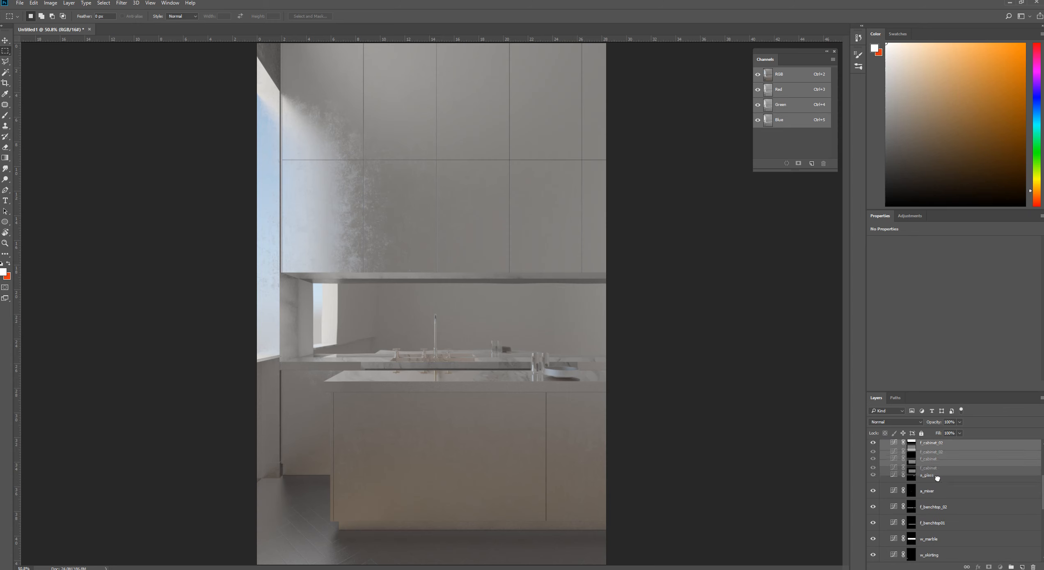
scroll(947, 485, down, 3)
Step: Mask the original VRayRawReflection layer to the upper cabinets, using a selection loaded from the f_cabinet_02 mask
click(943, 492)
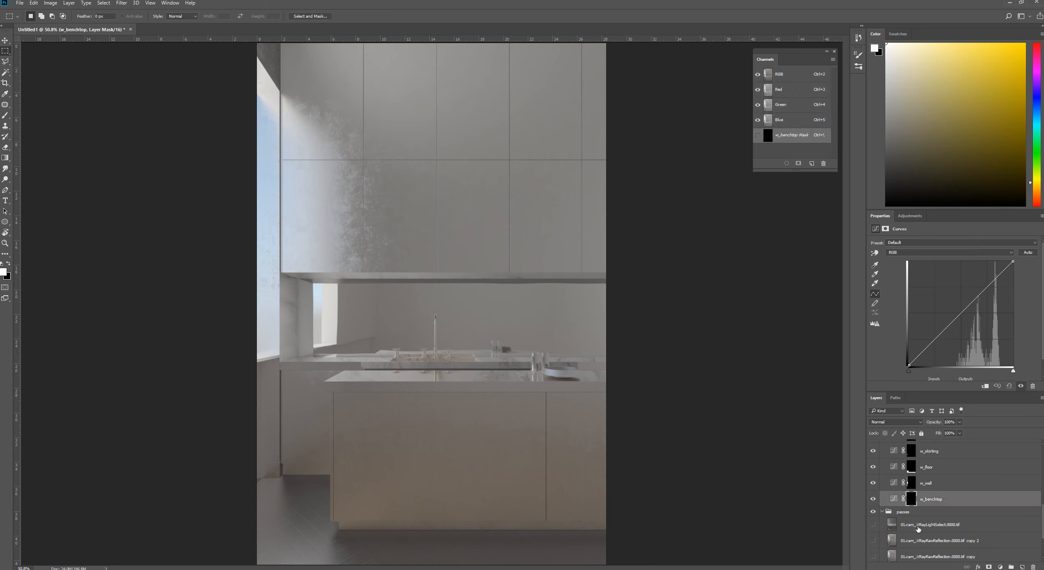
click(917, 527)
scroll(913, 523, down, 2)
click(918, 536)
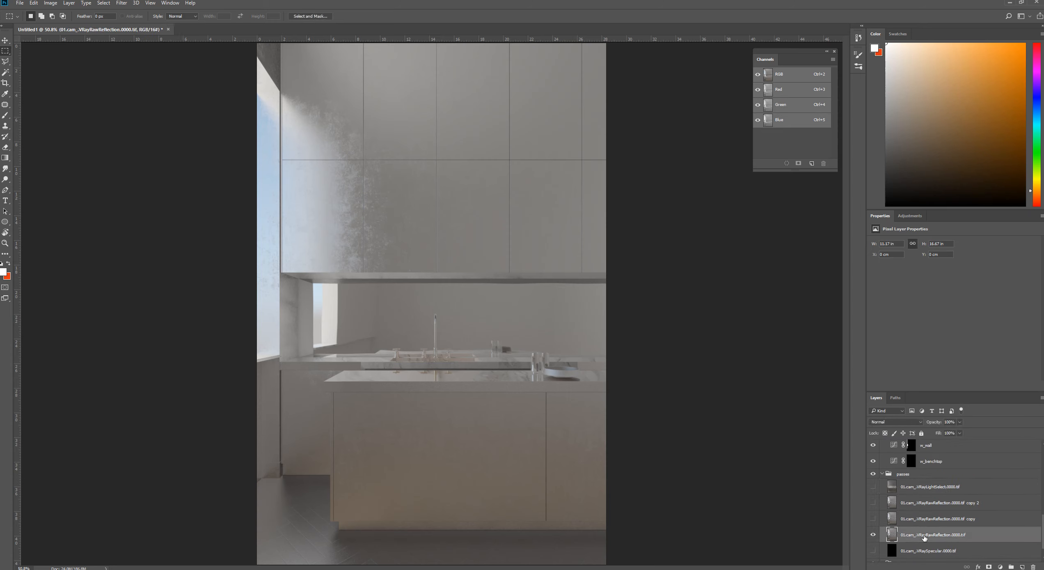
scroll(925, 538, up, 2)
scroll(928, 498, up, 3)
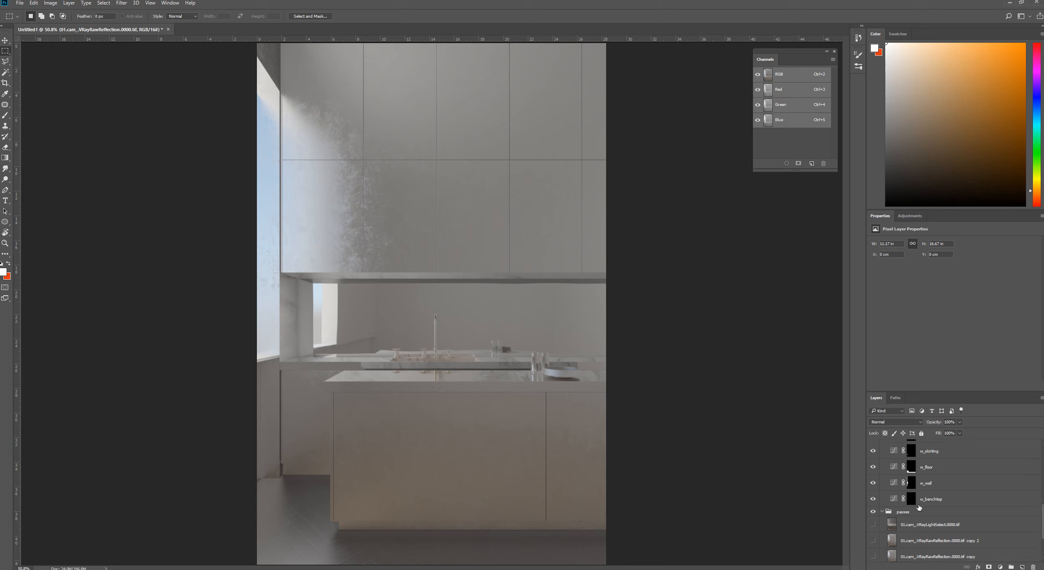
scroll(918, 465, up, 2)
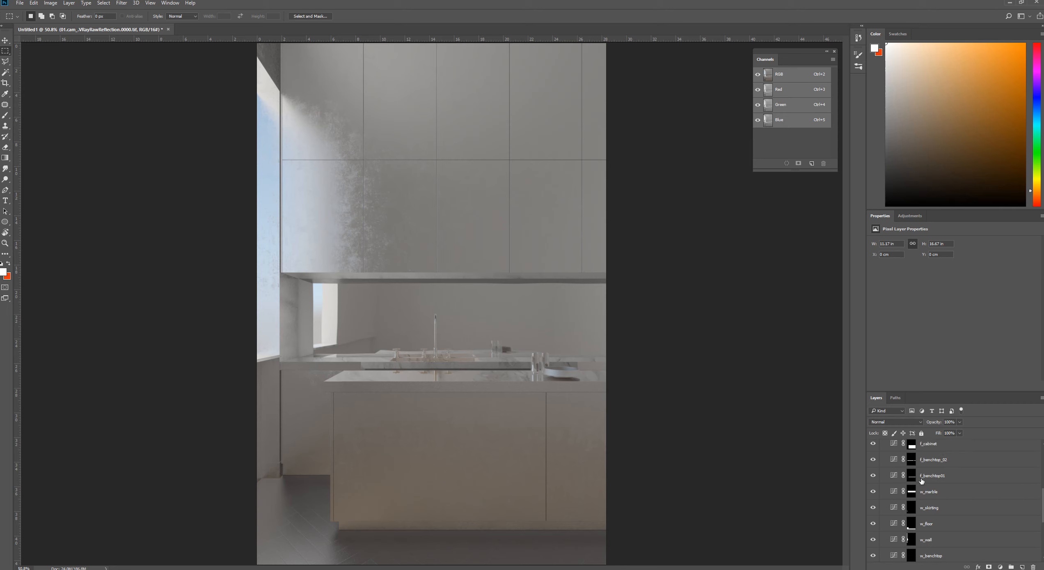
scroll(919, 476, up, 5)
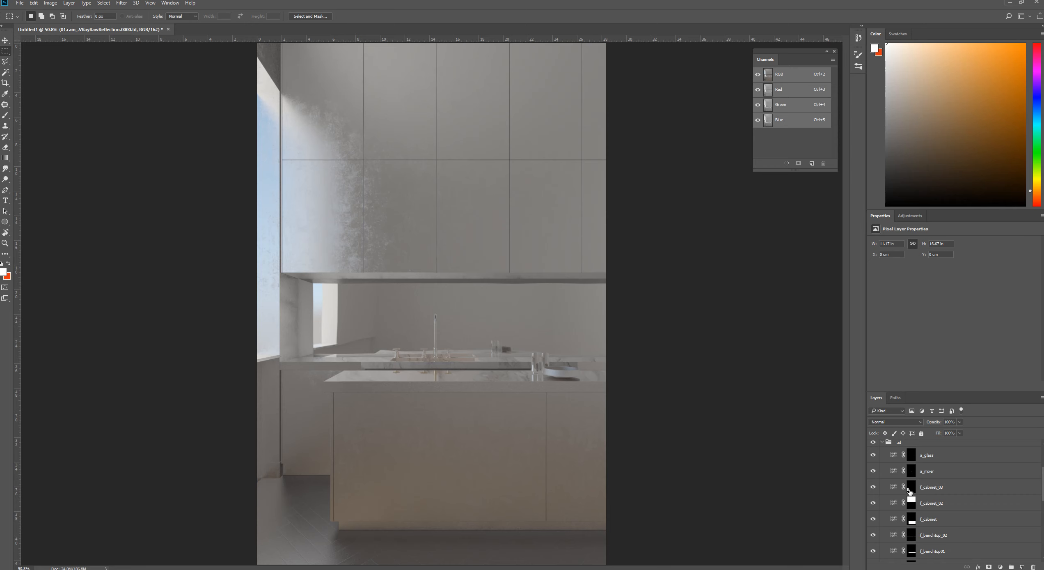
ctrl+click(911, 503)
scroll(941, 475, down, 9)
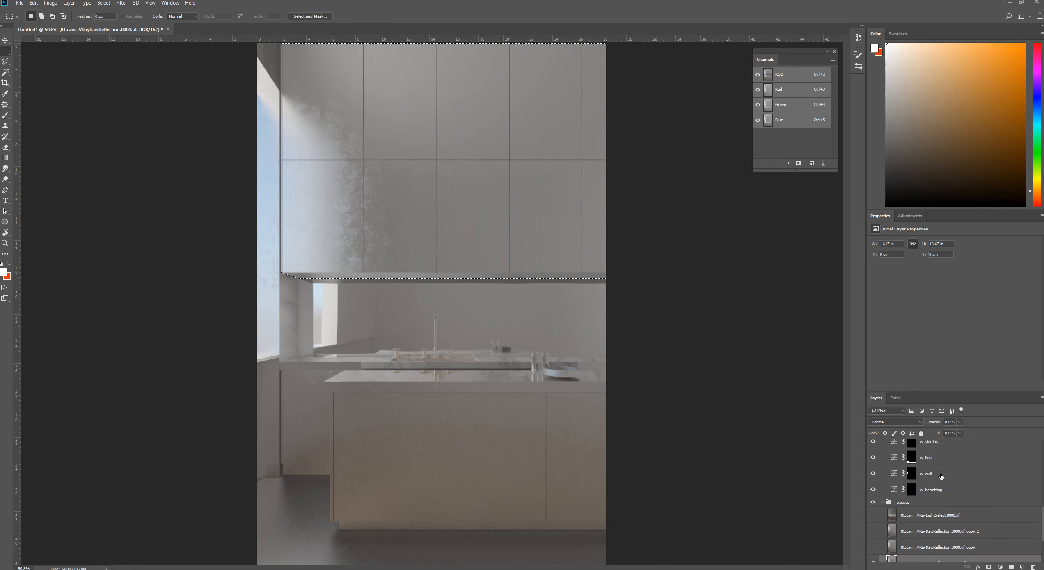
scroll(941, 475, down, 3)
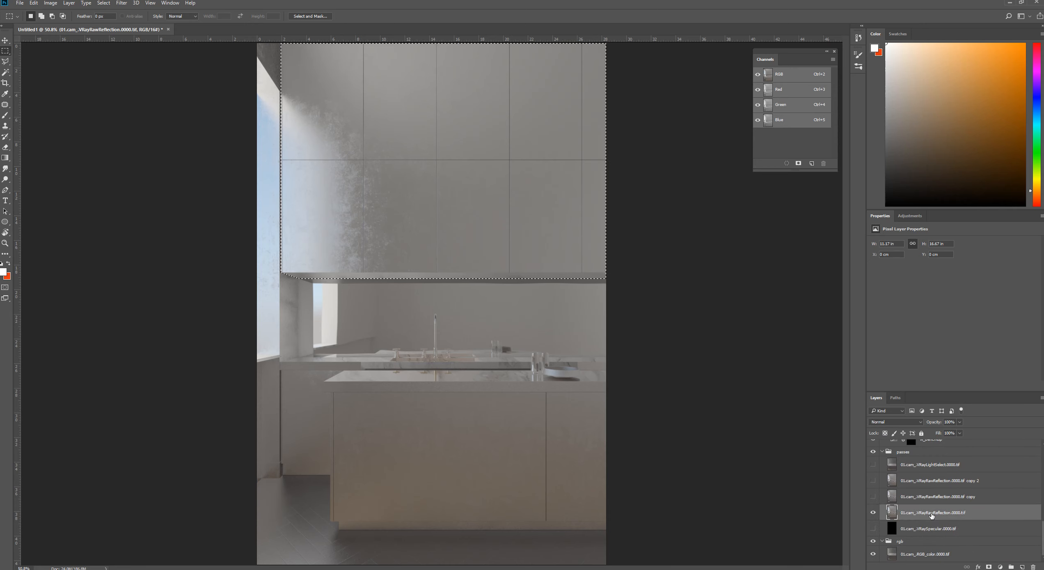
click(989, 567)
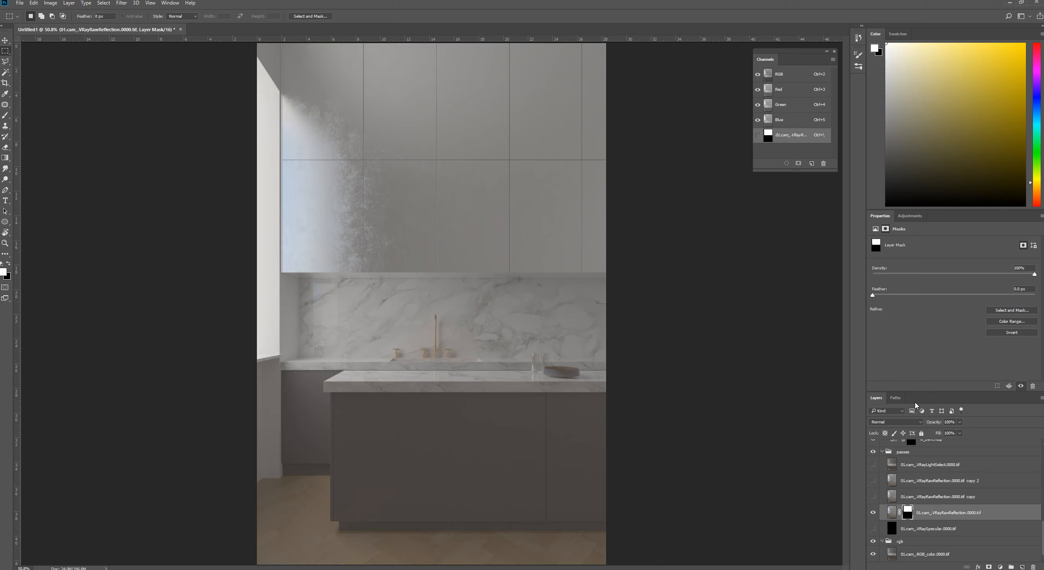
Step: Set the blend mode of the masked VRayRawReflection layer to Overlay
click(927, 514)
click(904, 423)
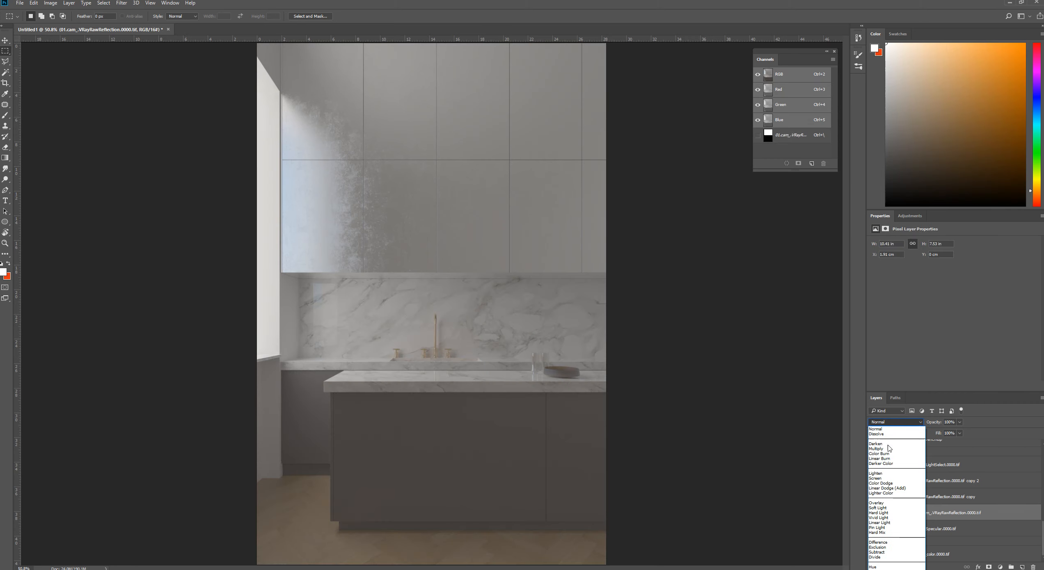
click(895, 508)
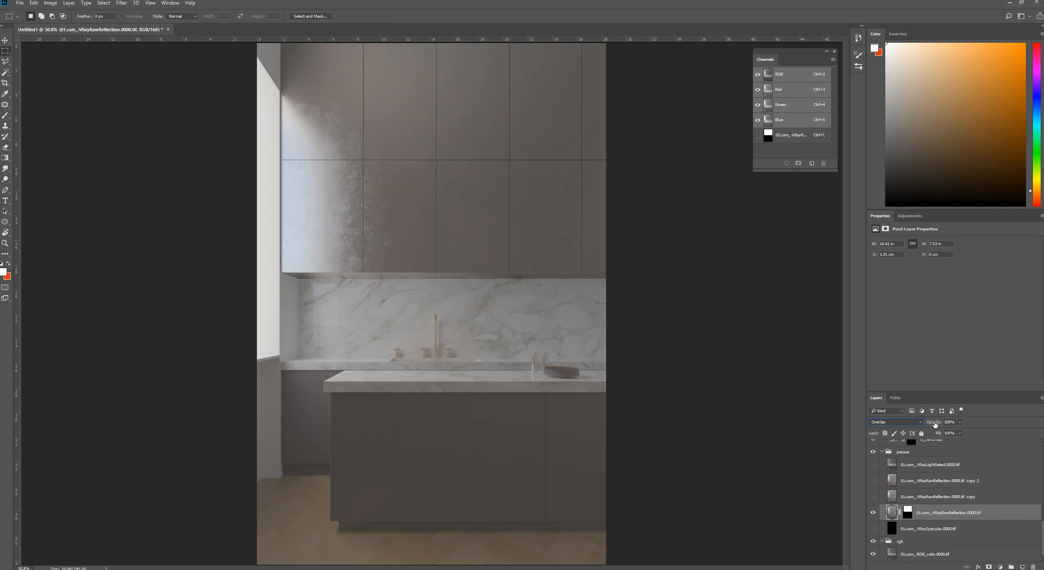
Step: Lower the opacity of the masked VRayRawReflection layer to 13% and compare the render with and without it
drag(935, 424, 899, 426)
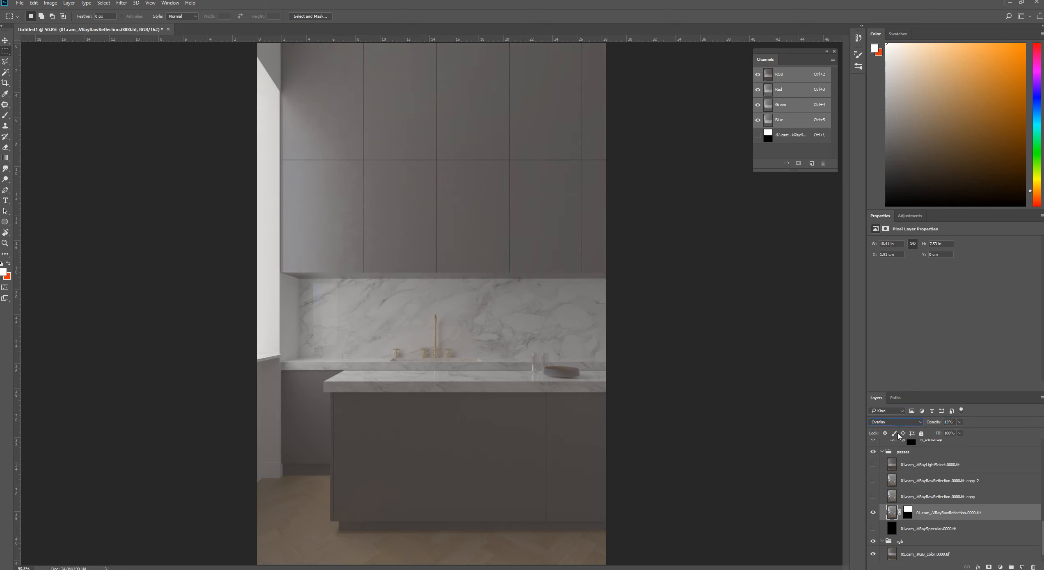
click(874, 513)
click(874, 513)
Step: Show the VRayRawReflection copy layer and mask it to the lower cabinets, using a combined selection from the f_cabinet_03 and f_cabinet masks
click(930, 503)
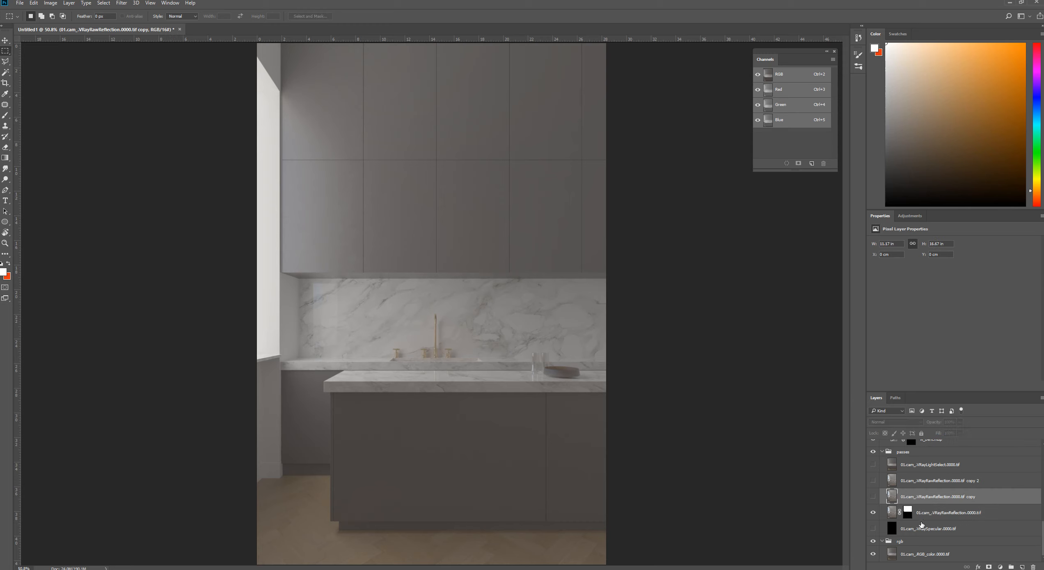
click(873, 497)
scroll(915, 492, up, 3)
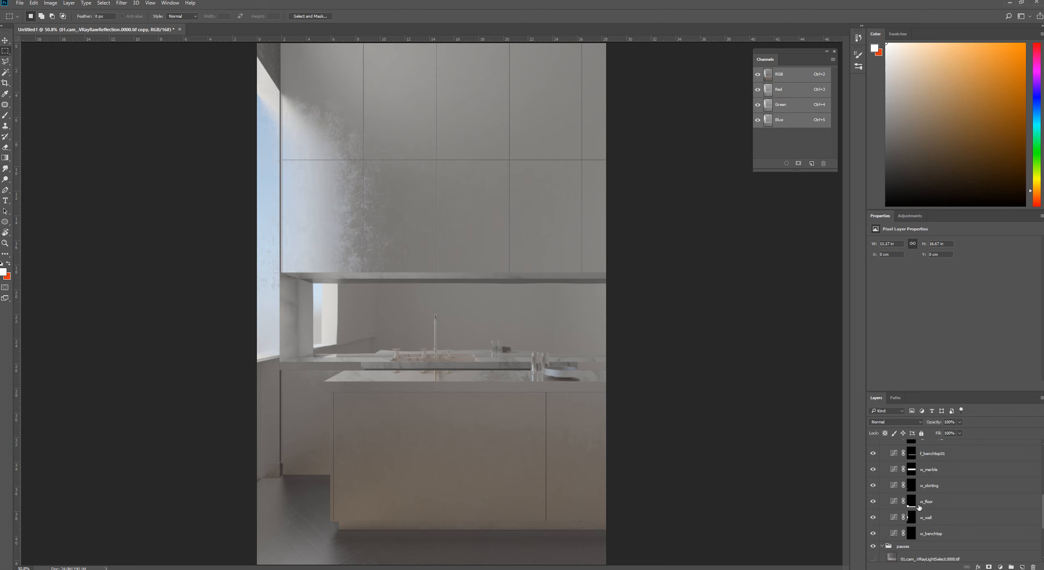
scroll(917, 472, up, 2)
scroll(915, 473, up, 1)
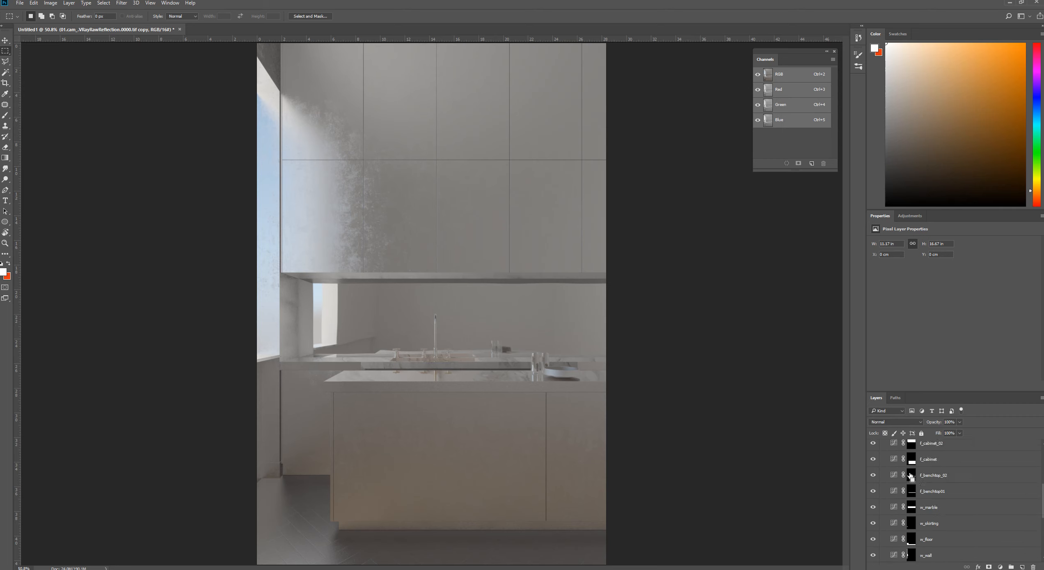
ctrl+click(910, 475)
key(ctrl+d)
ctrl+click(917, 458)
scroll(913, 454, up, 1)
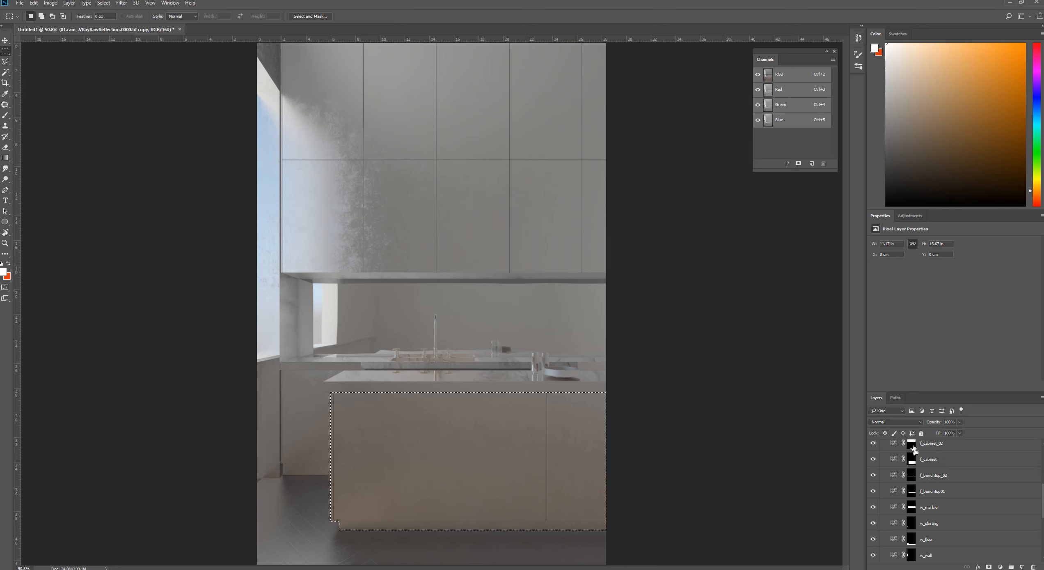
ctrl+click(911, 448)
scroll(911, 452, down, 1)
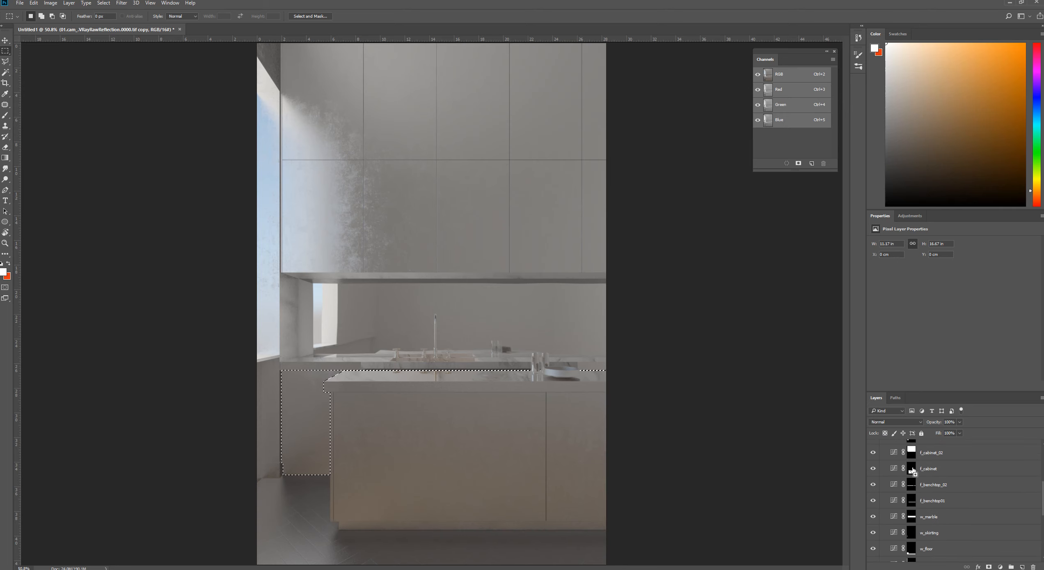
ctrl+shift+click(912, 472)
scroll(924, 497, down, 3)
scroll(925, 496, down, 3)
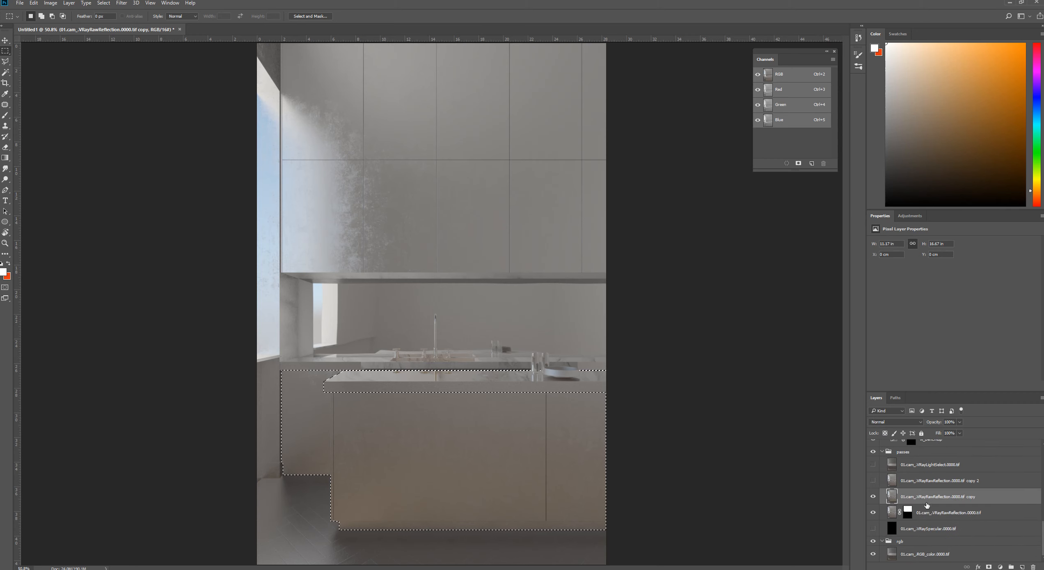
click(989, 566)
Step: Set the masked VRayRawReflection copy layer to Overlay blending at 18% opacity
click(903, 422)
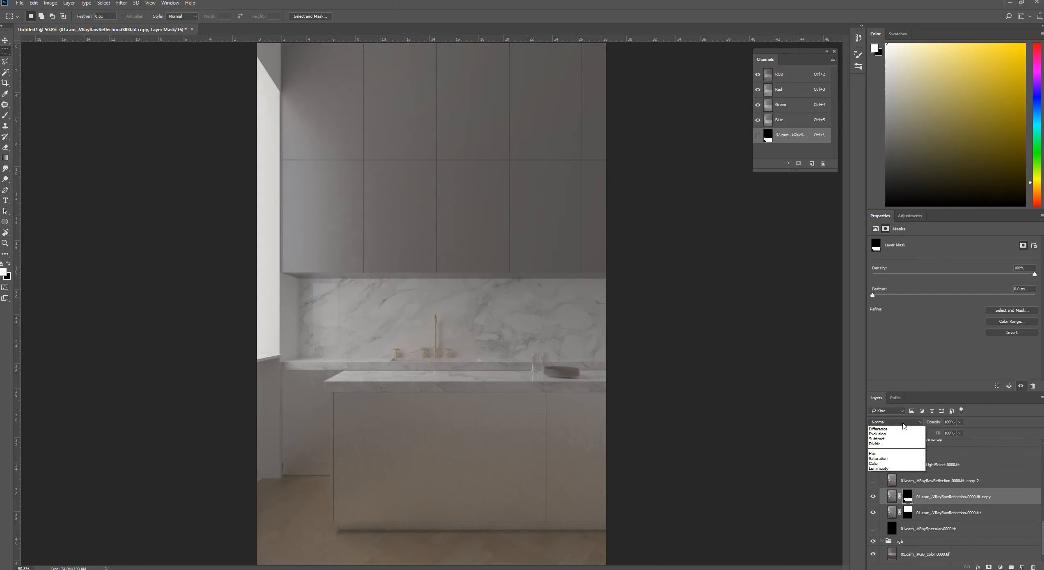
click(886, 502)
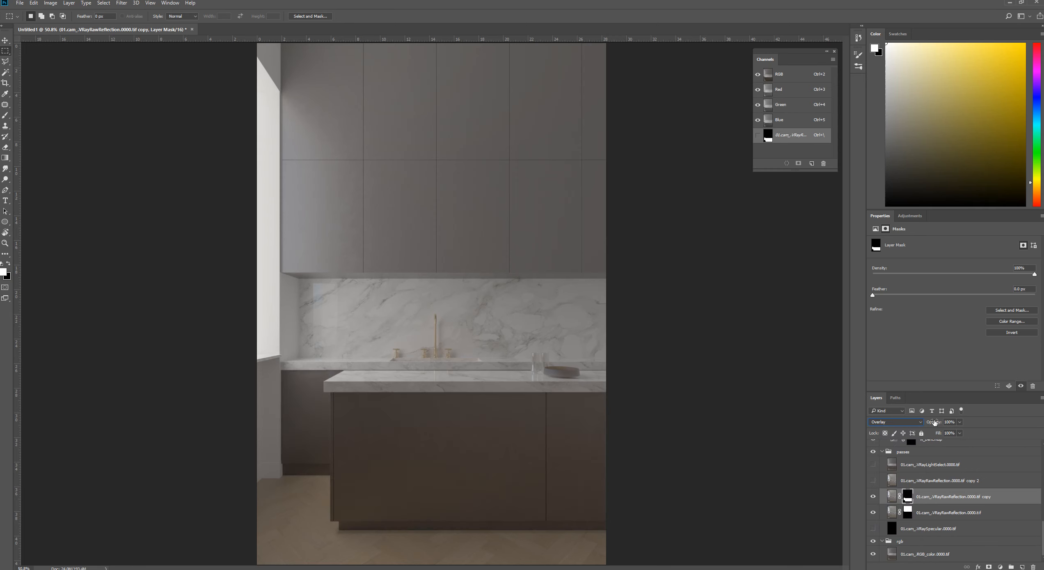
drag(934, 421, 901, 427)
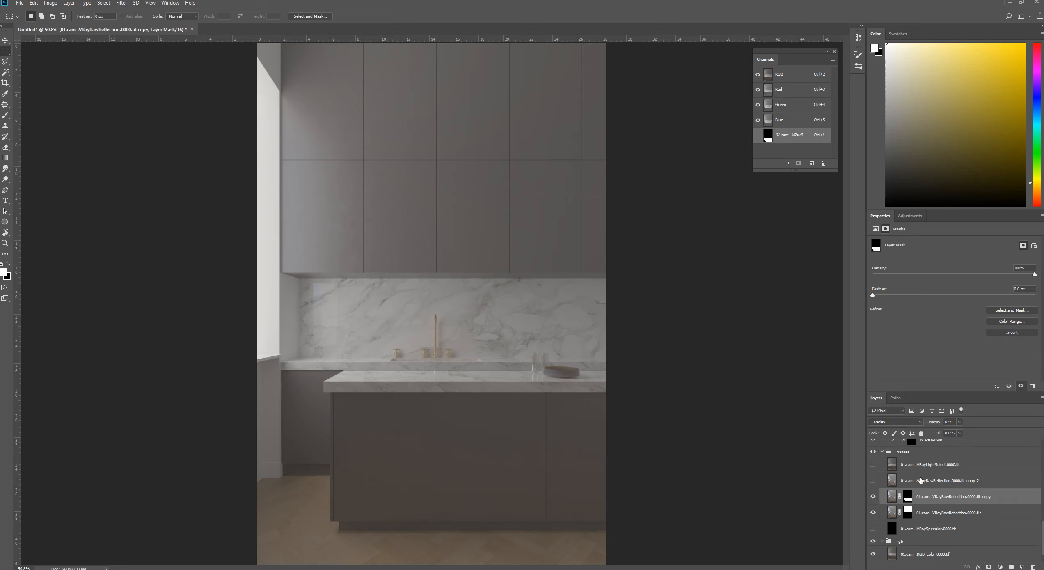
Step: Show VRayRawReflection copy 2, duplicate it, and hide the duplicate
click(936, 486)
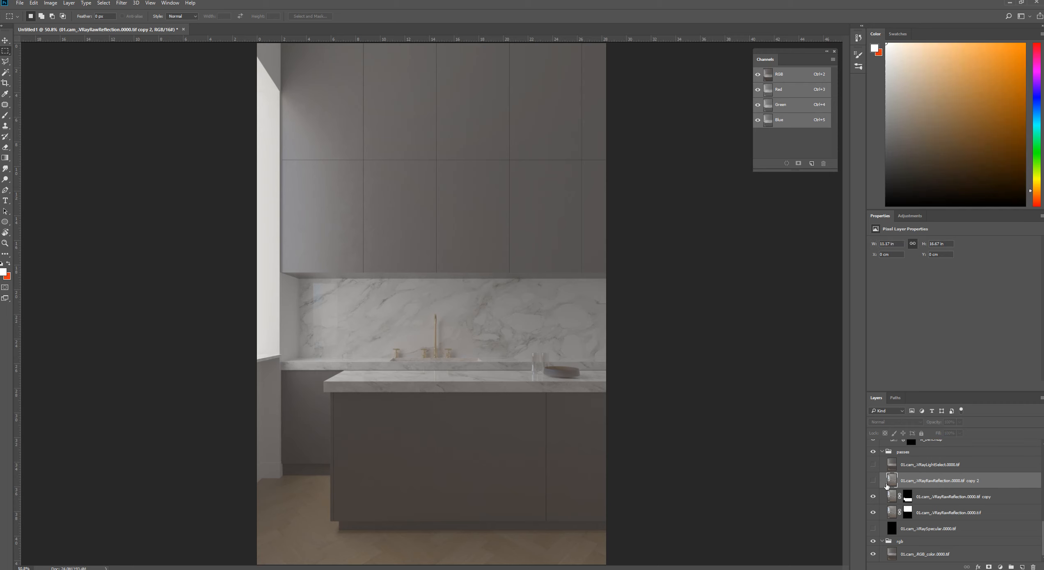
click(873, 481)
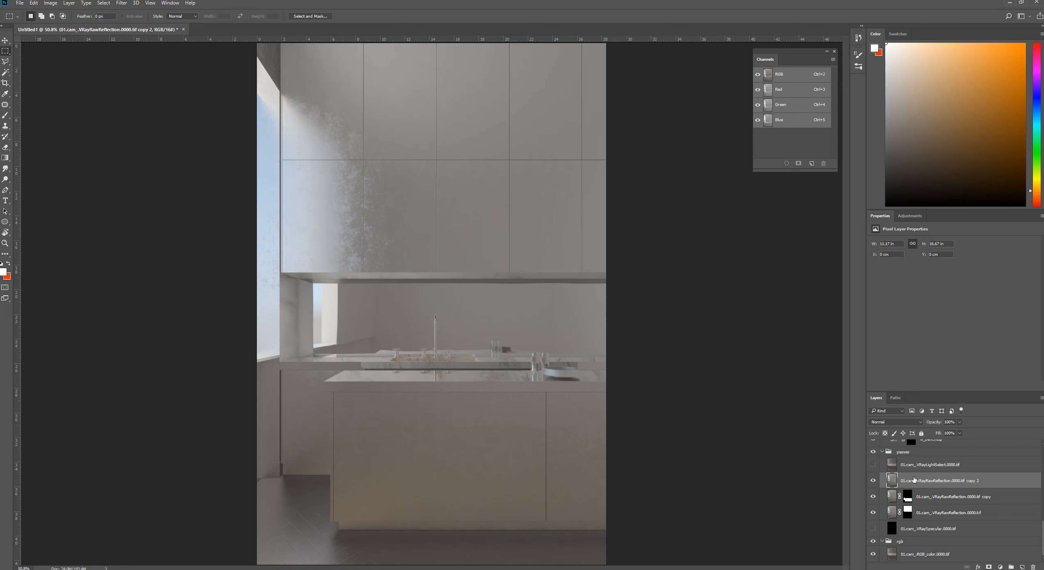
key(ctrl+j)
click(874, 481)
click(919, 495)
Step: Mask VRayRawReflection copy 2 to the glassware and bowl, using a selection loaded from the a_glass mask
scroll(919, 496, up, 3)
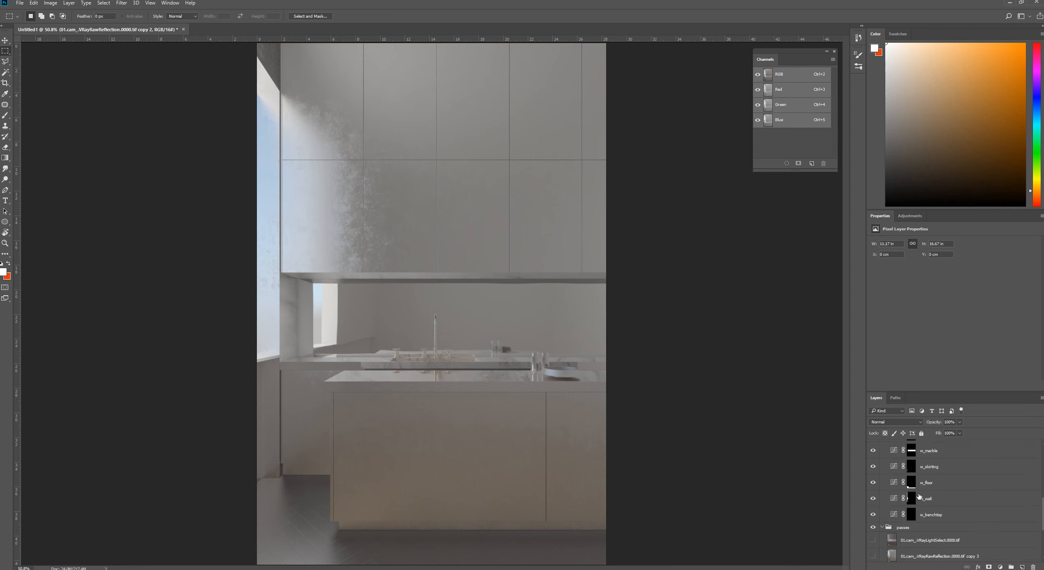
scroll(919, 497, up, 5)
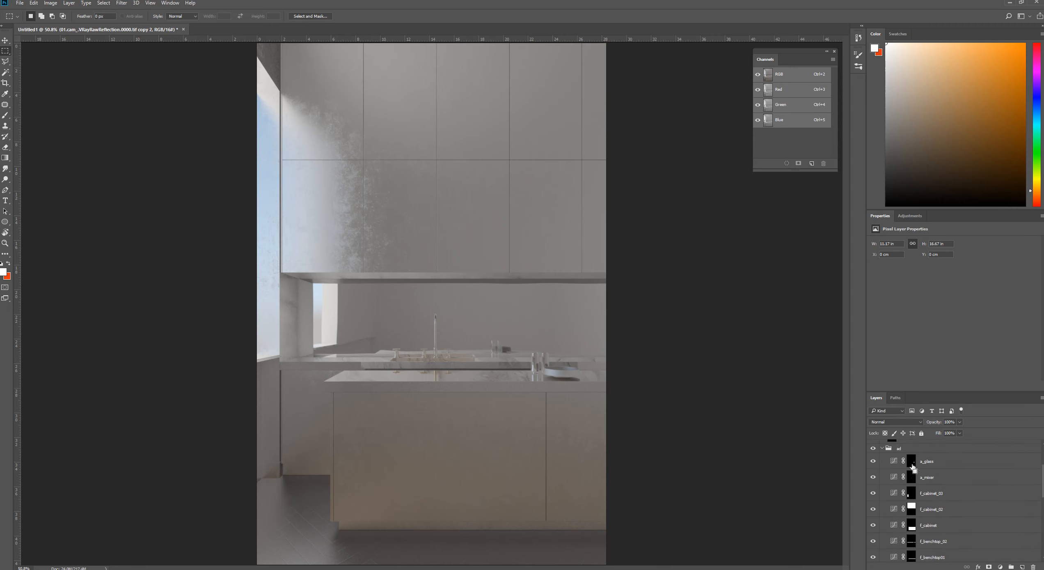
ctrl+click(912, 466)
scroll(929, 528, down, 7)
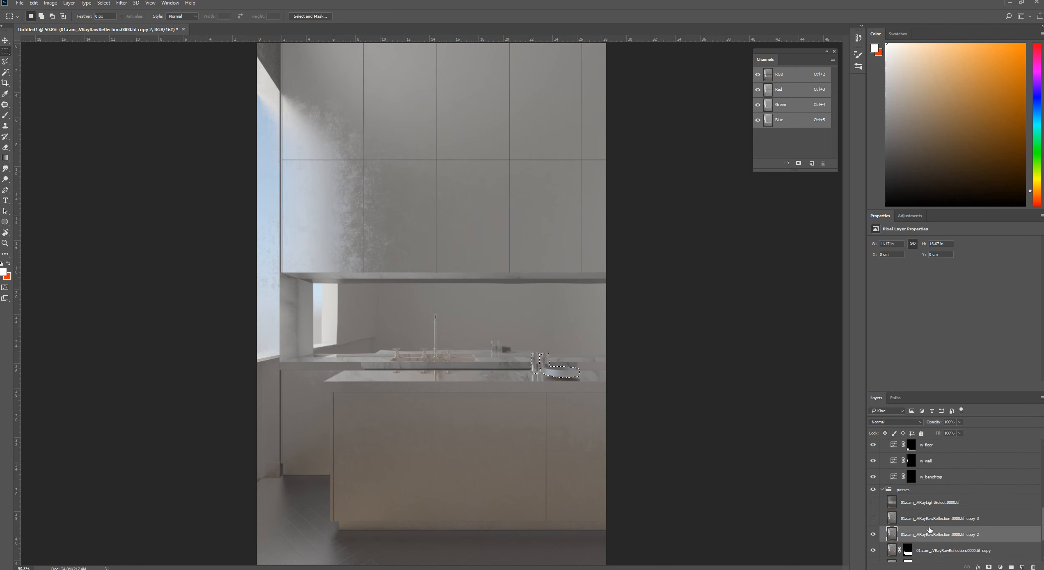
click(989, 567)
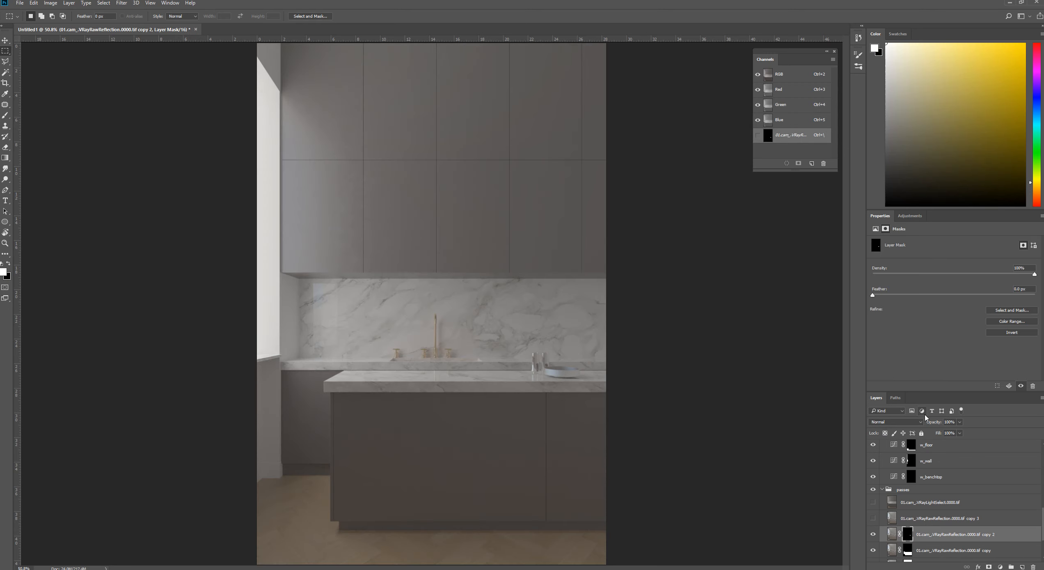
Step: Set the blend mode of the masked VRayRawReflection copy 2 to Overlay and lower its opacity
click(898, 422)
click(897, 503)
drag(937, 425, 912, 440)
drag(914, 440, 915, 440)
Step: Show VRayRawReflection copy 3 and mask it to the marble splashback, using a selection loaded from the w_marble mask
click(905, 522)
click(873, 518)
scroll(909, 492, up, 5)
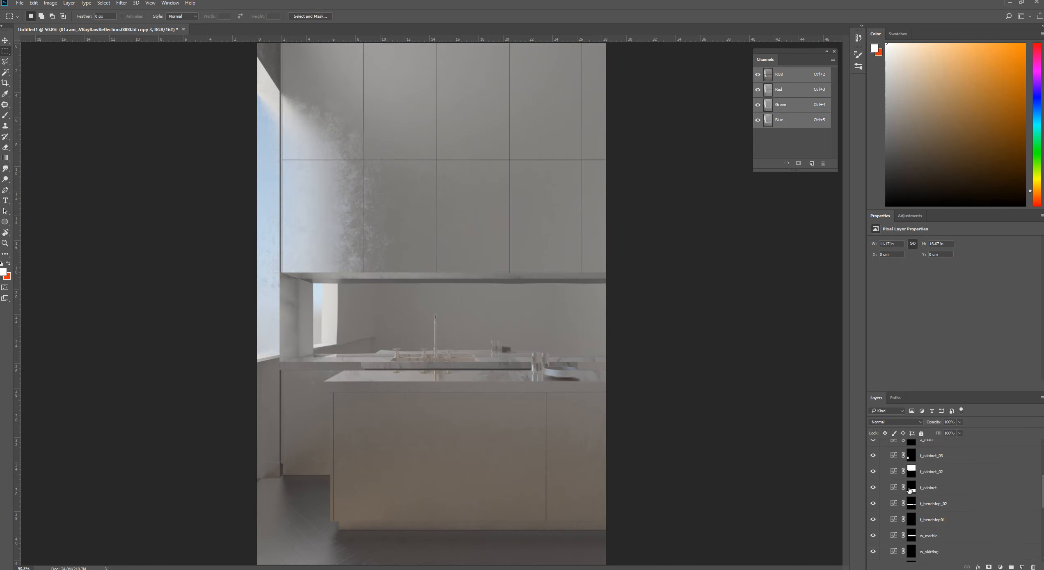
ctrl+click(912, 508)
scroll(915, 512, down, 3)
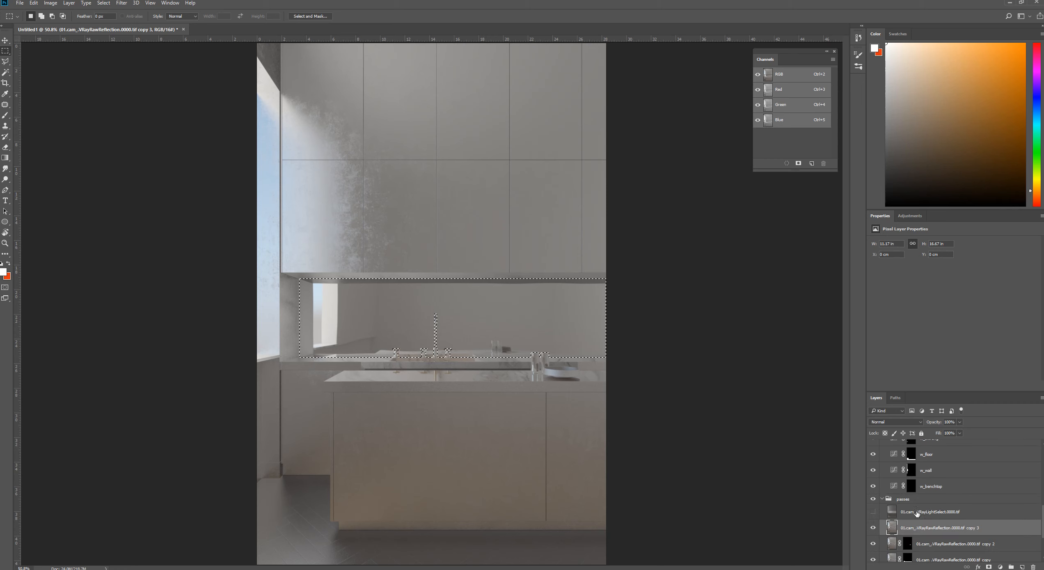
click(989, 567)
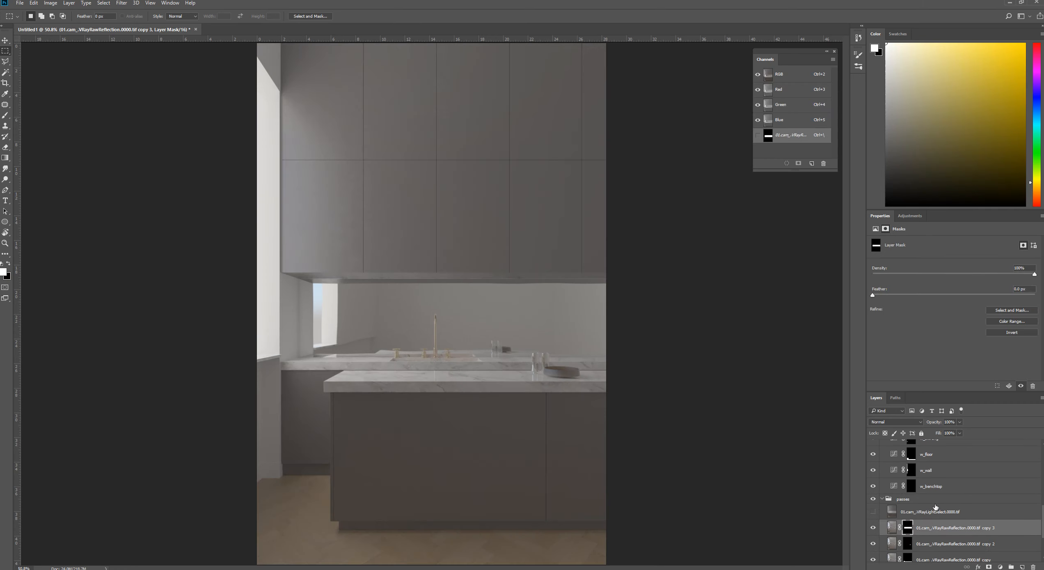
Step: Set the masked VRayRawReflection copy 3 to Overlay blending at 40% opacity
click(895, 422)
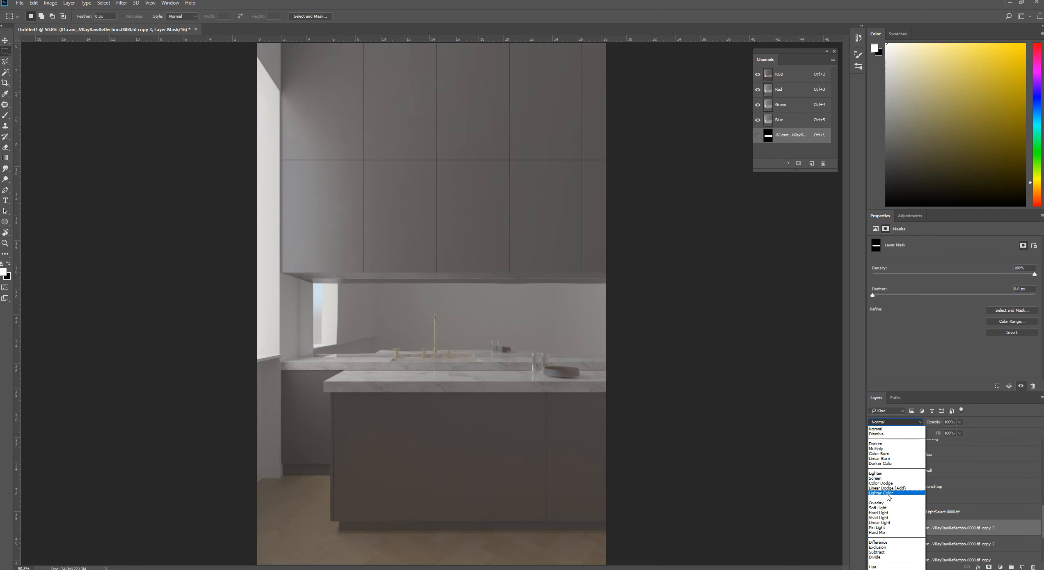
click(889, 495)
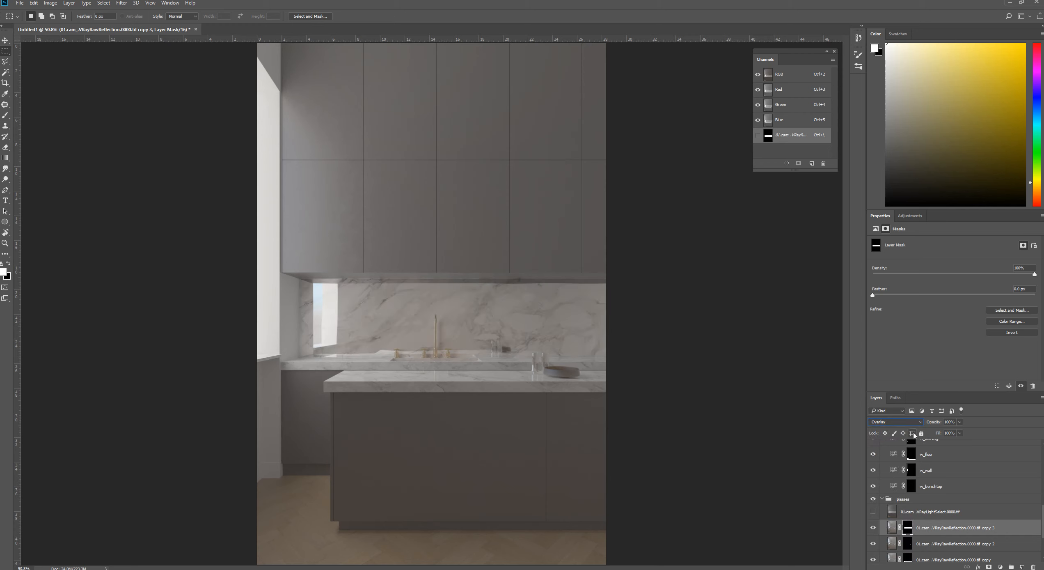
click(873, 521)
click(874, 520)
drag(938, 422, 913, 427)
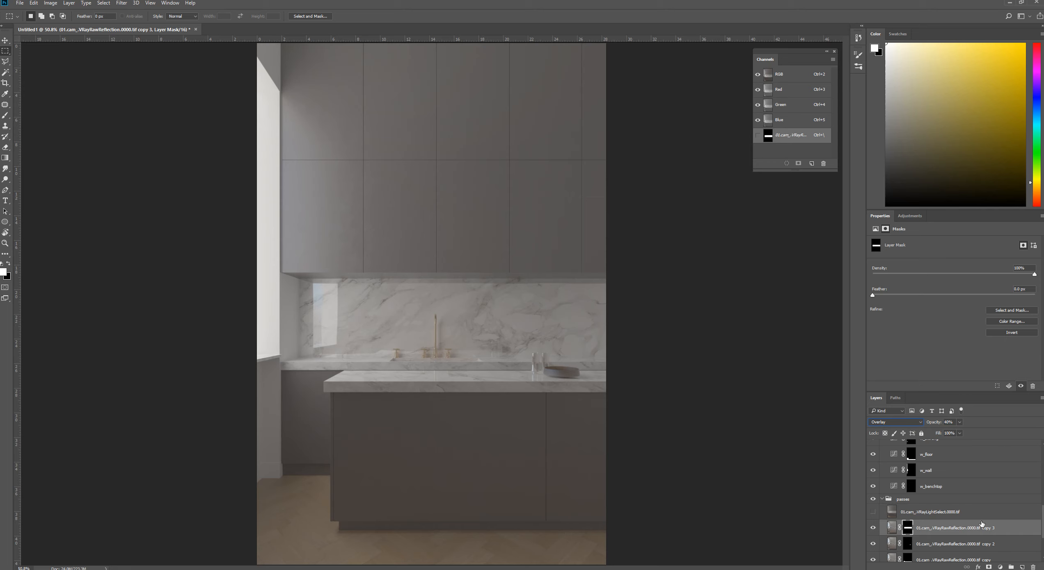
Step: Compare the render with the VRayLightSelect pass shown and hidden
click(964, 542)
click(961, 513)
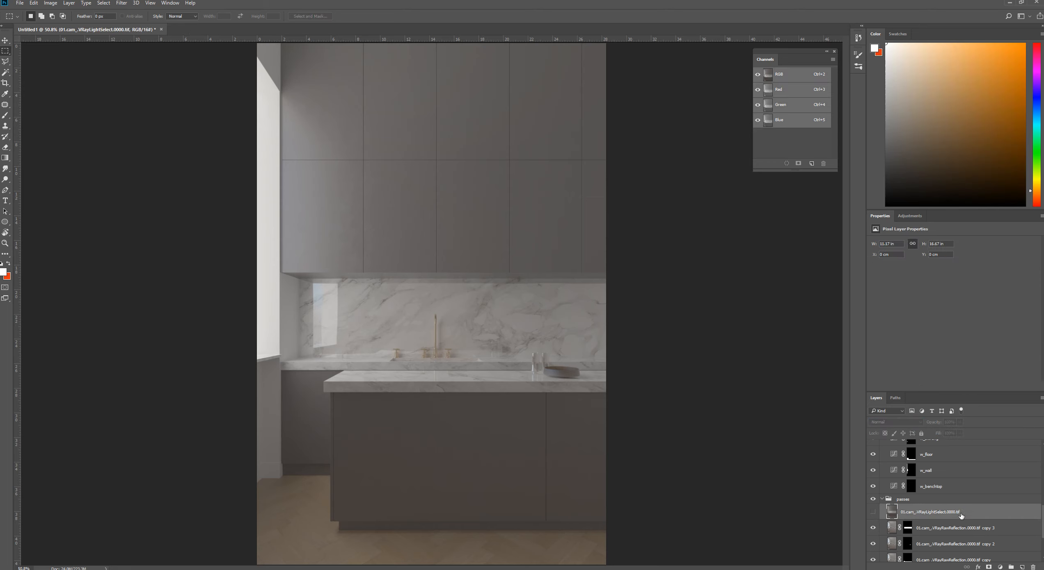
click(874, 513)
click(874, 512)
click(874, 512)
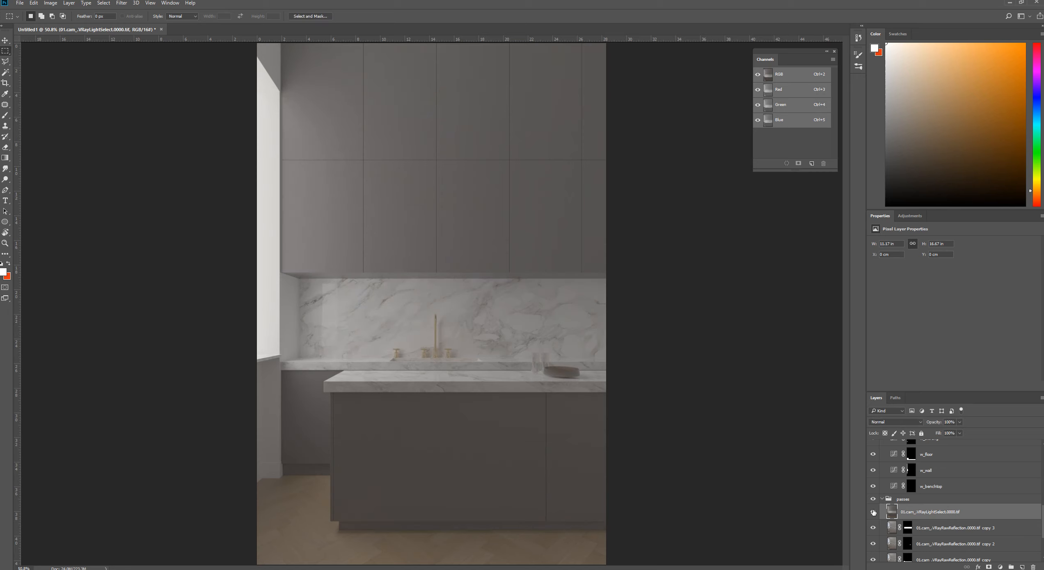
click(873, 513)
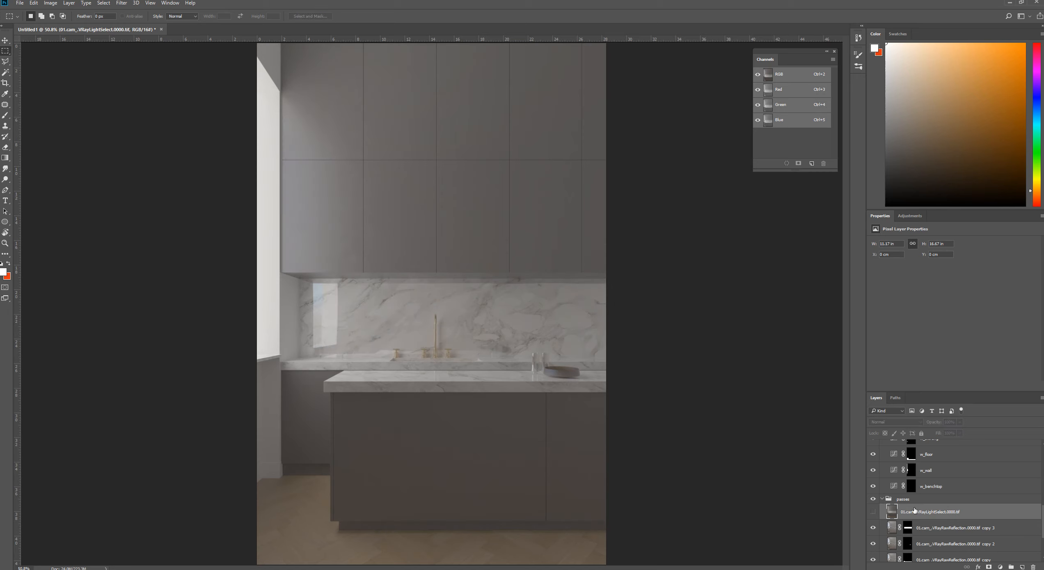
click(945, 528)
click(950, 513)
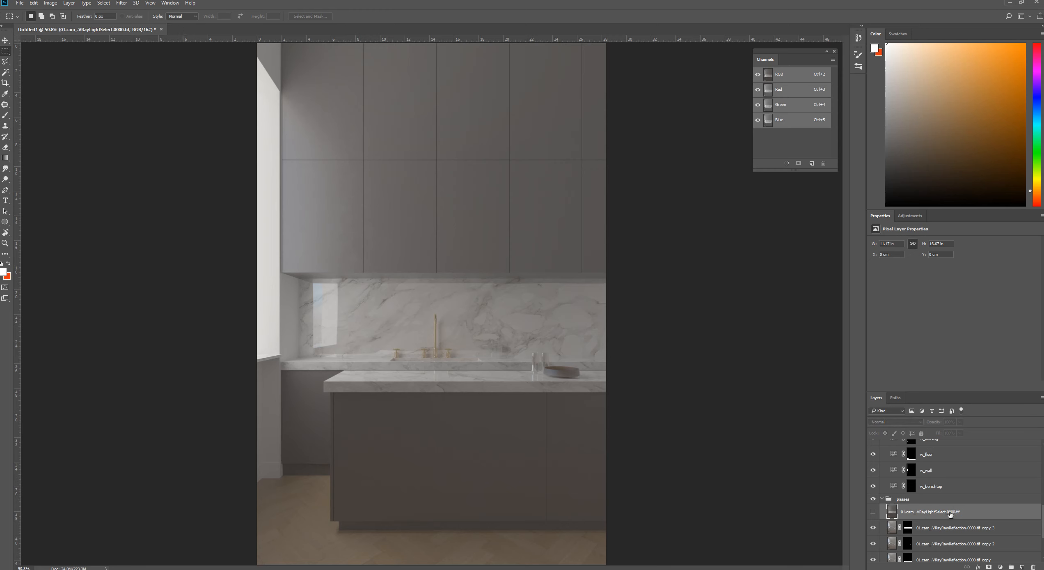
Step: Reorder the ad group so w_benchtop sits directly below w_skirting and w_floor is the lowest layer, beneath w_wall
scroll(924, 515, up, 2)
click(925, 520)
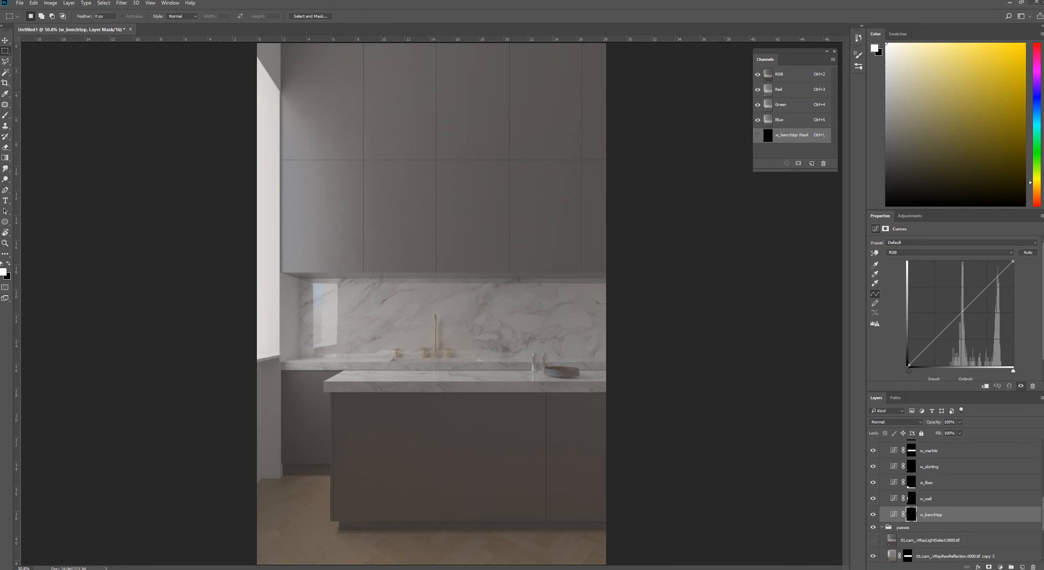
click(943, 482)
drag(943, 482, 944, 507)
click(937, 490)
click(948, 515)
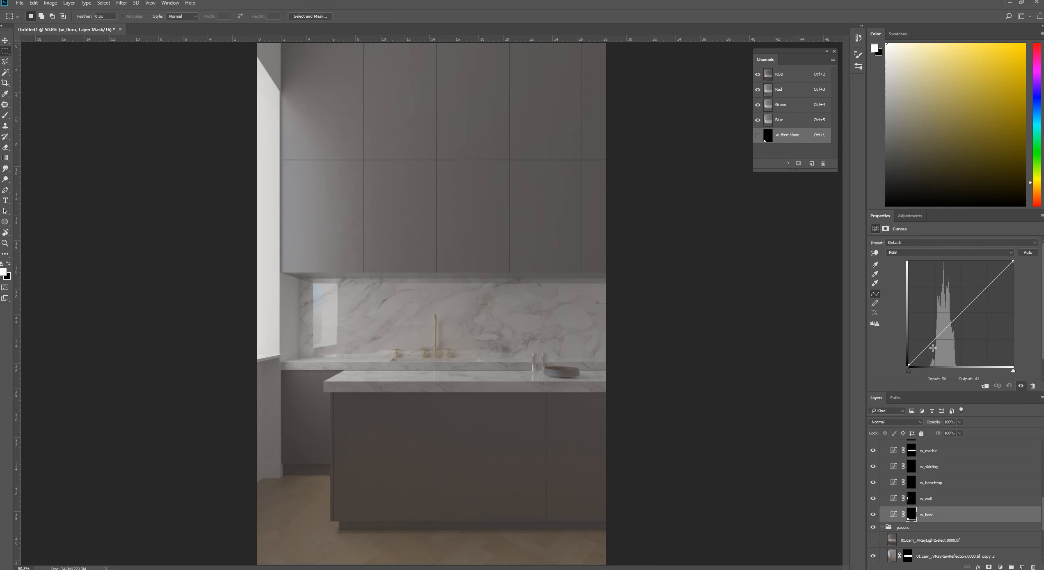
Step: Shape the w_floor curve into an S, darkening the floor's shadows and lifting its brighter tones
mouse_move(932, 342)
mouse_down()
mouse_move(957, 320)
mouse_move(933, 350)
mouse_up()
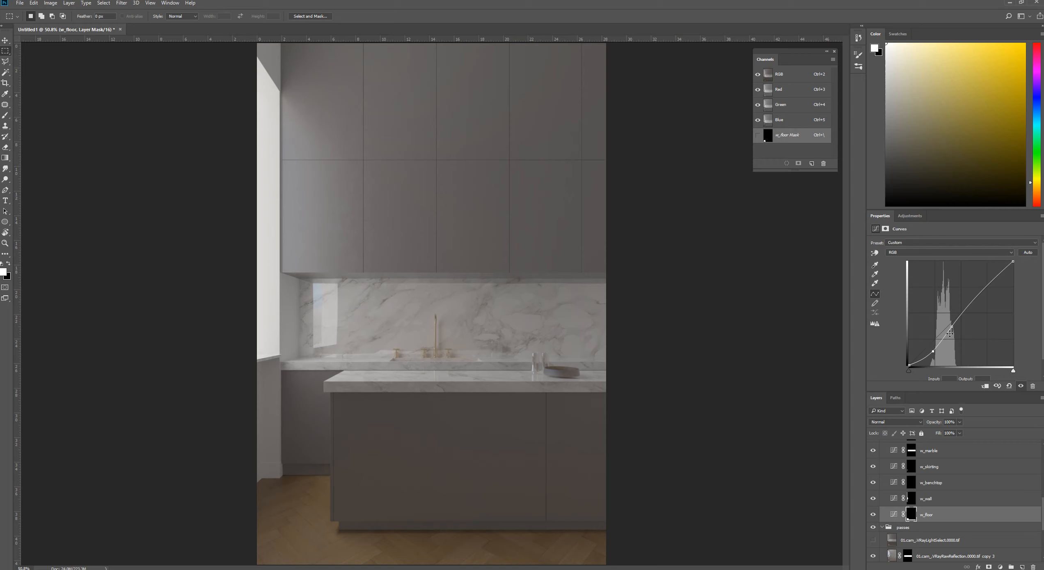
drag(951, 326, 935, 346)
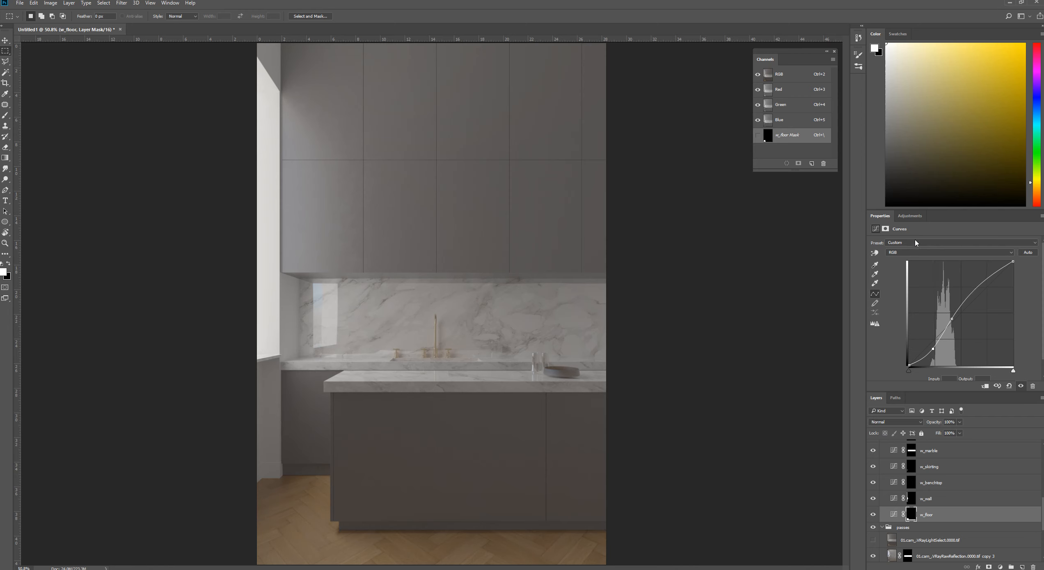
Step: Add a Hue/Saturation adjustment clipped to w_floor with saturation -22, and check the floor with and without its adjustment
click(910, 216)
click(884, 245)
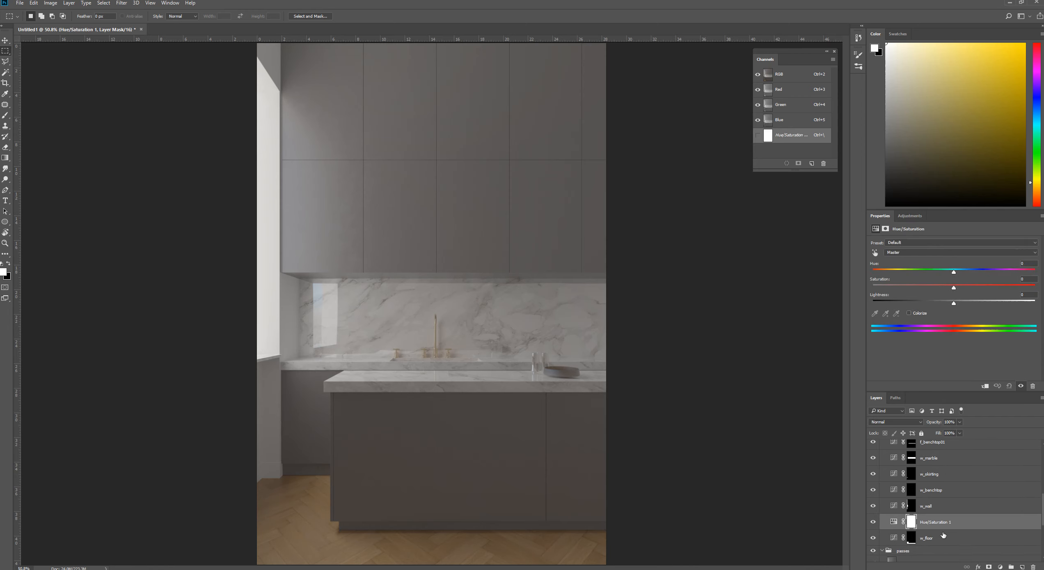
alt+click(946, 526)
drag(954, 289, 937, 289)
click(873, 537)
click(873, 537)
Step: Brighten the wall slightly by adding a raised point in the highlights of the w_wall curve
click(911, 506)
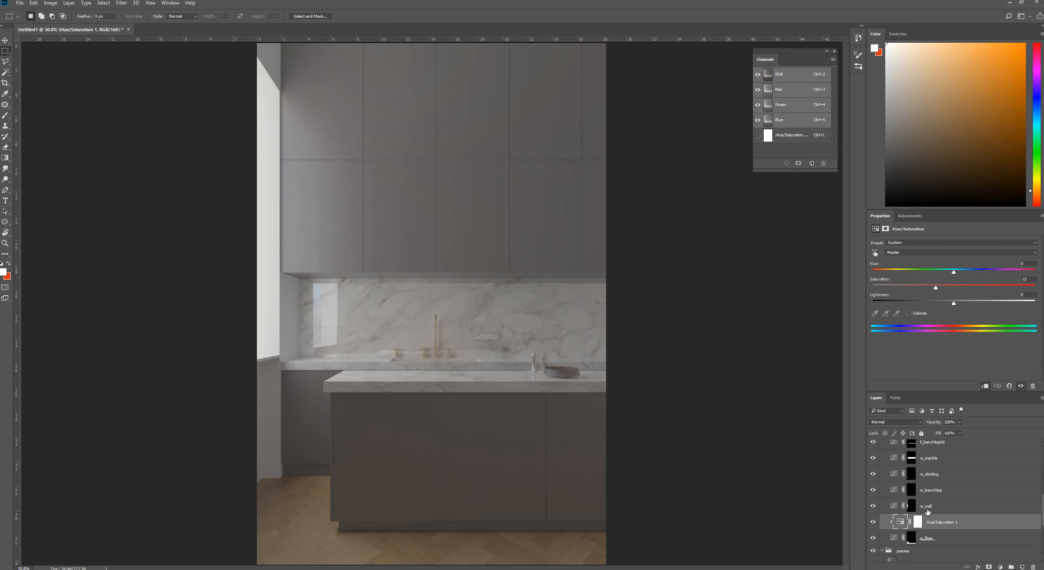
click(897, 510)
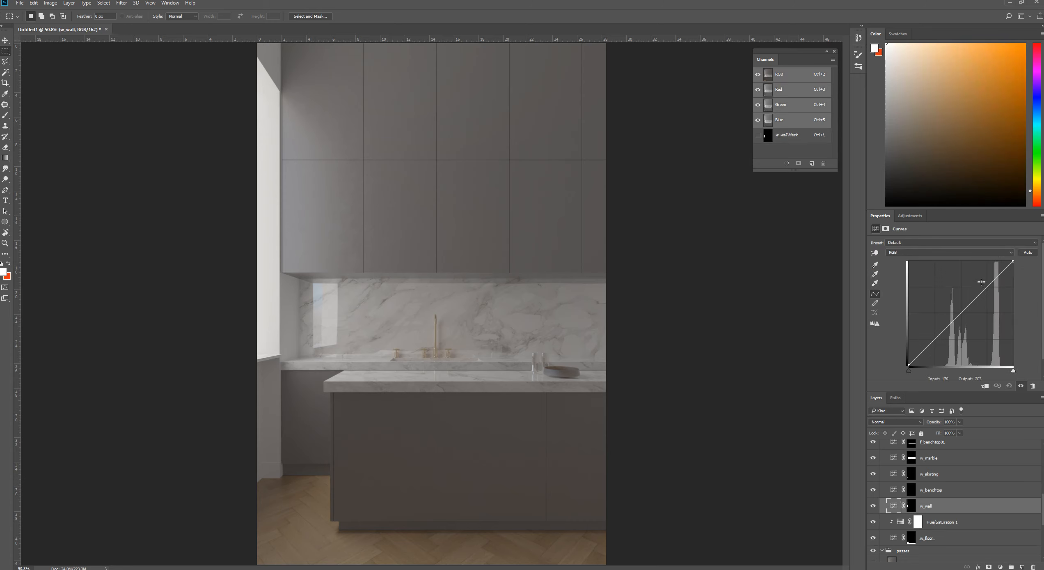
click(995, 278)
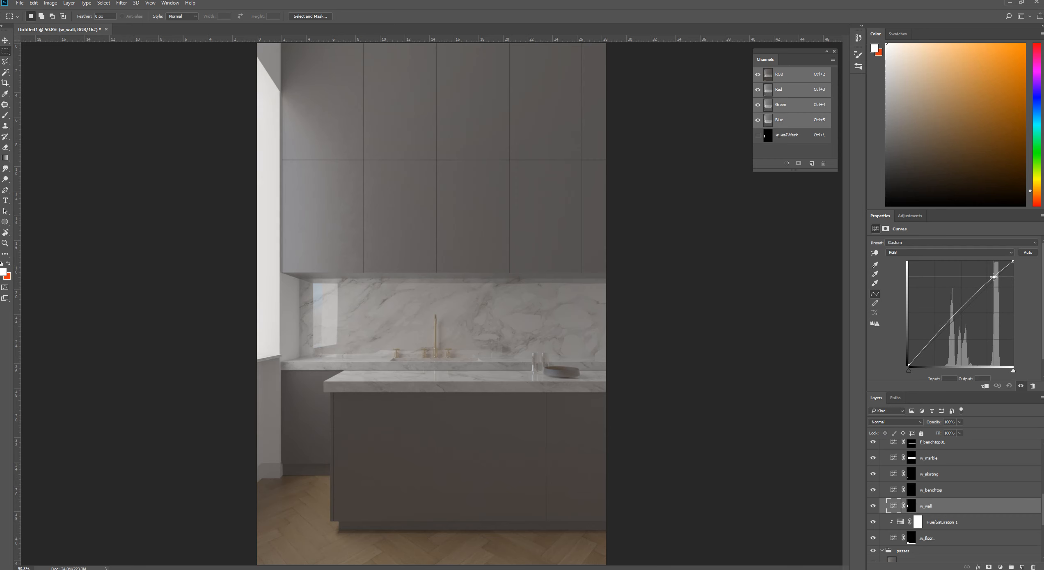
scroll(315, 343, up, 3)
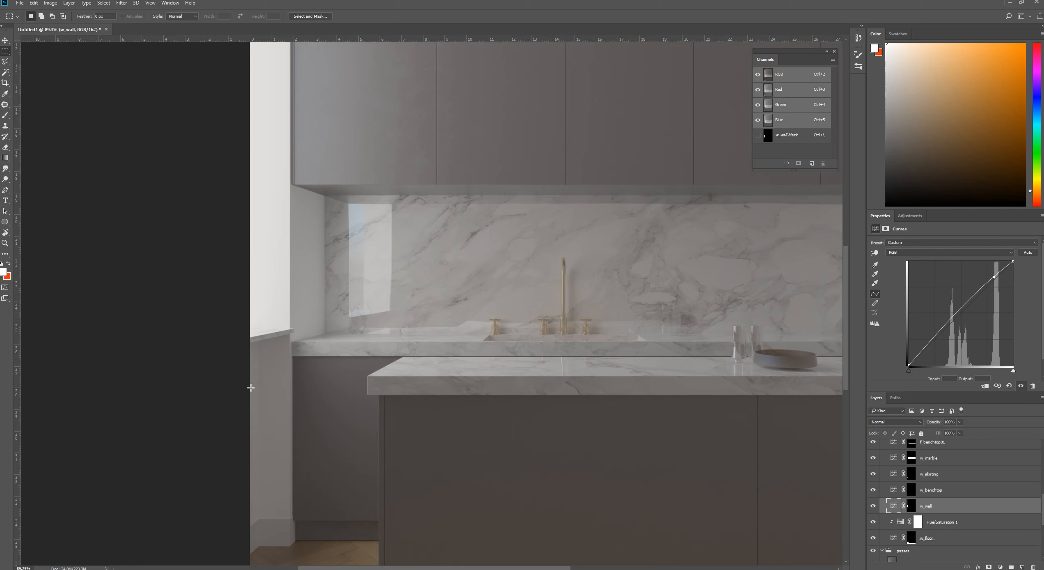
Step: Shape the w_wall curve into an S by lowering the shadows and raising the highlights, and compare the wall with and without it
scroll(251, 387, down, 3)
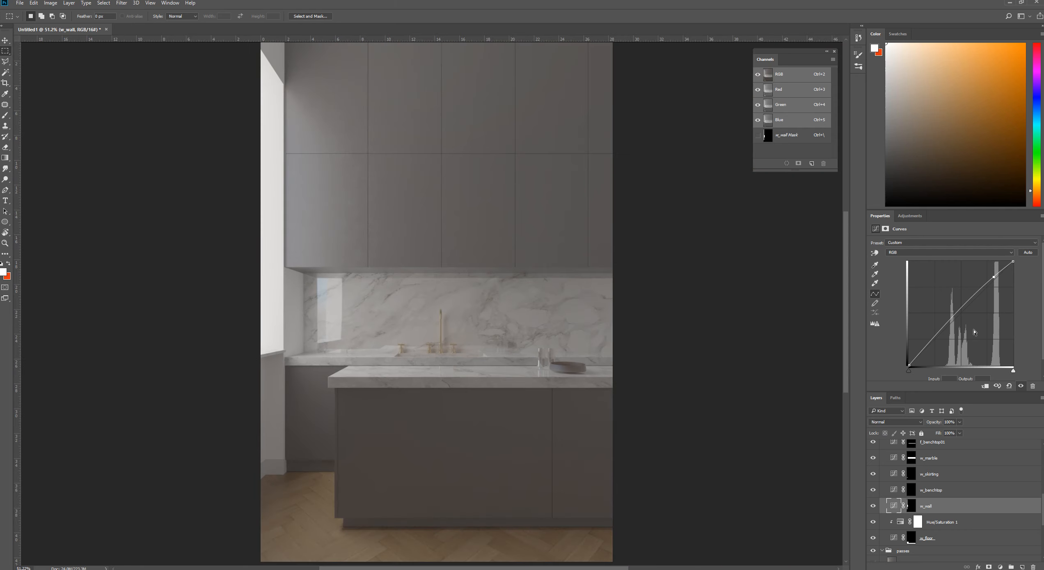
click(946, 329)
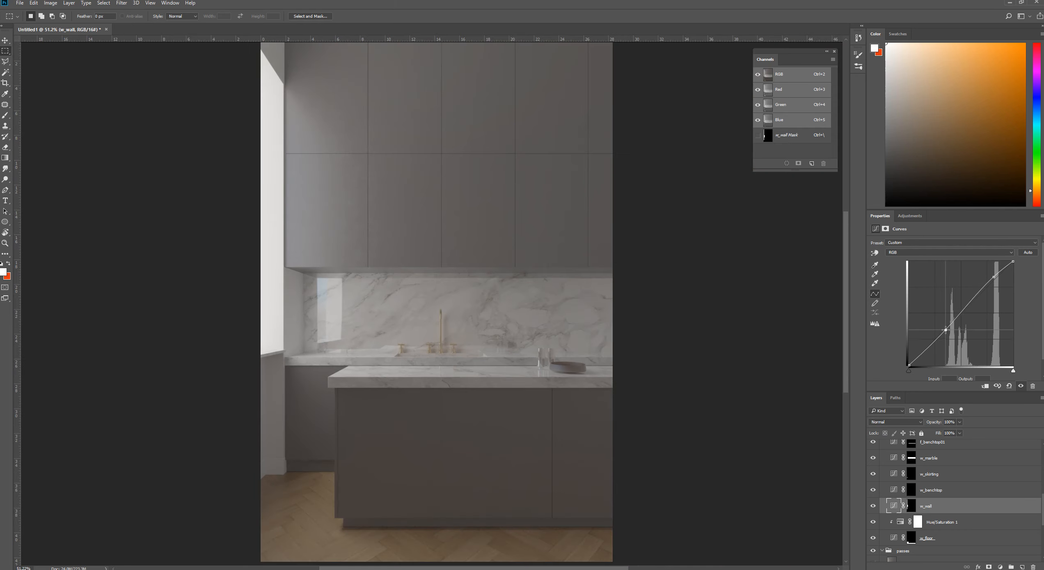
drag(945, 329, 946, 335)
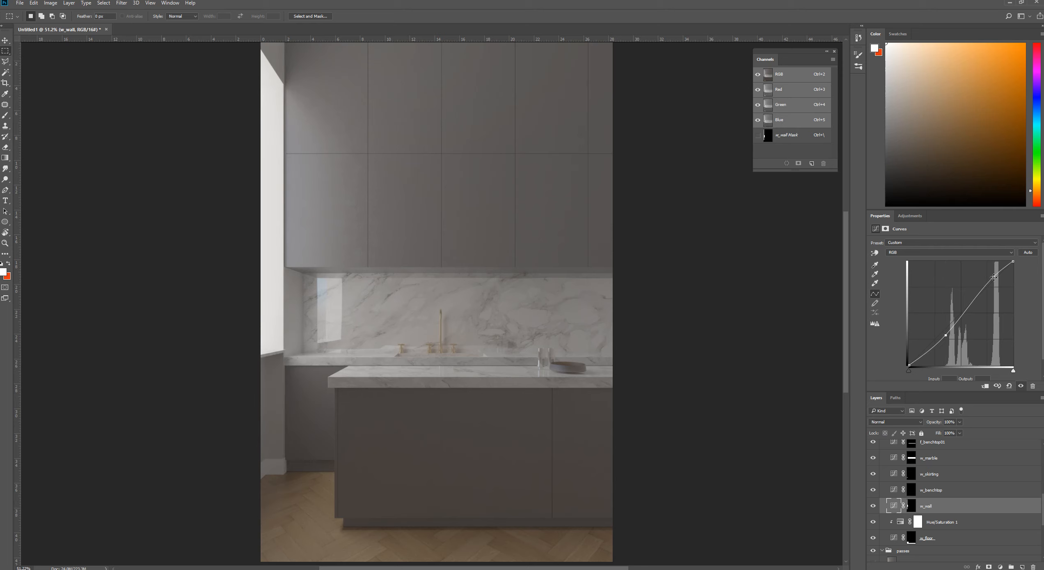
drag(993, 277, 1001, 269)
drag(946, 335, 949, 329)
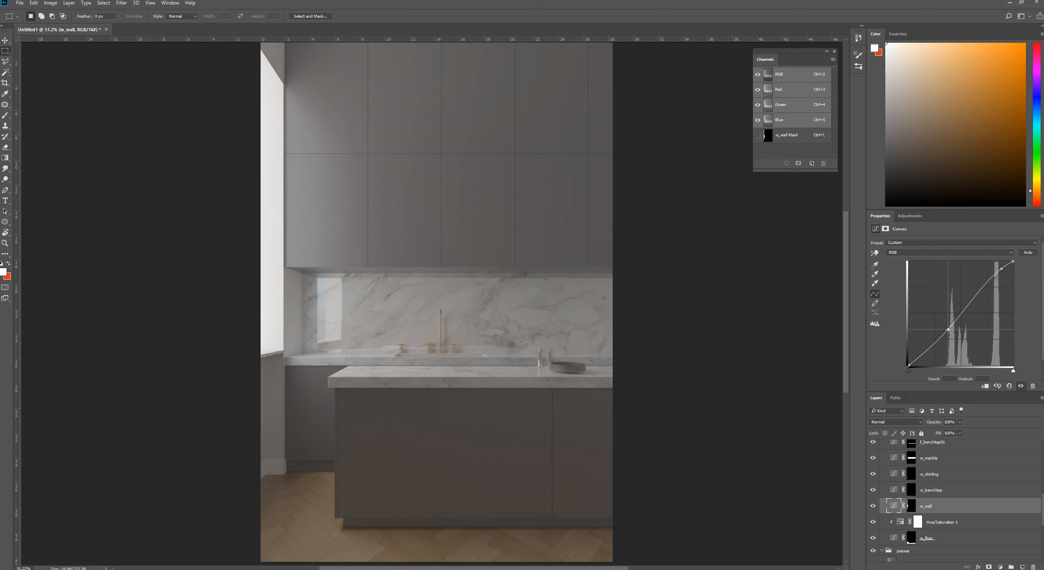
click(874, 506)
click(875, 509)
Step: Fine-tune the shadow and highlight points of the w_wall curve and recheck the wall with the adjustment off and on
drag(950, 331, 953, 329)
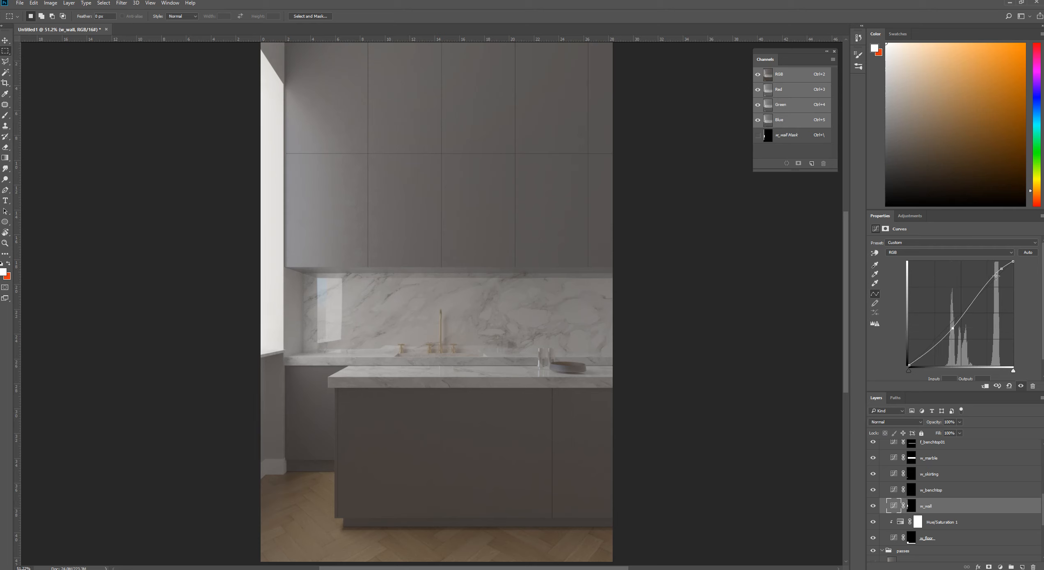
drag(999, 268, 1000, 268)
drag(952, 328, 950, 329)
click(872, 507)
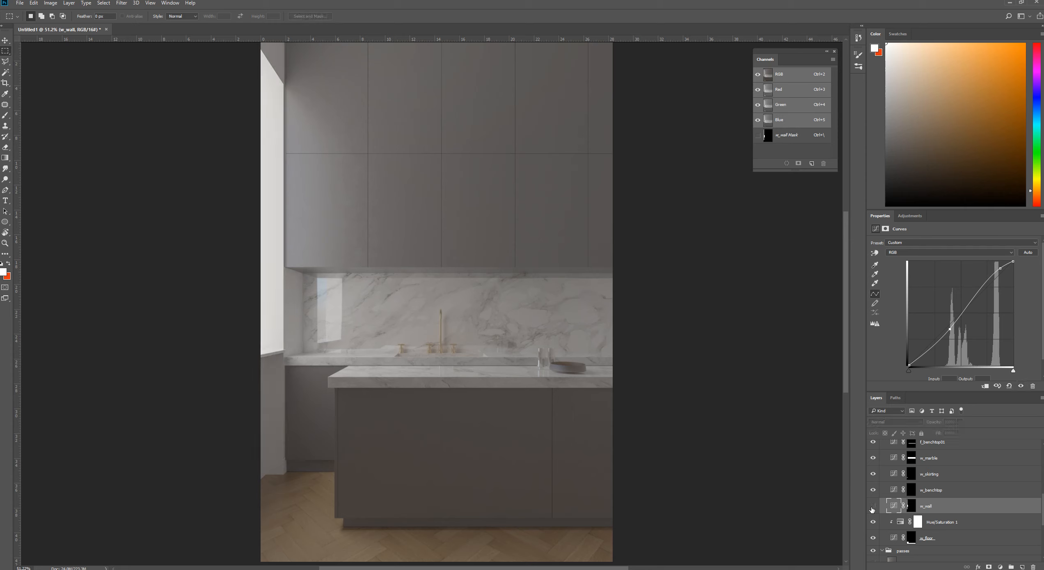
click(873, 507)
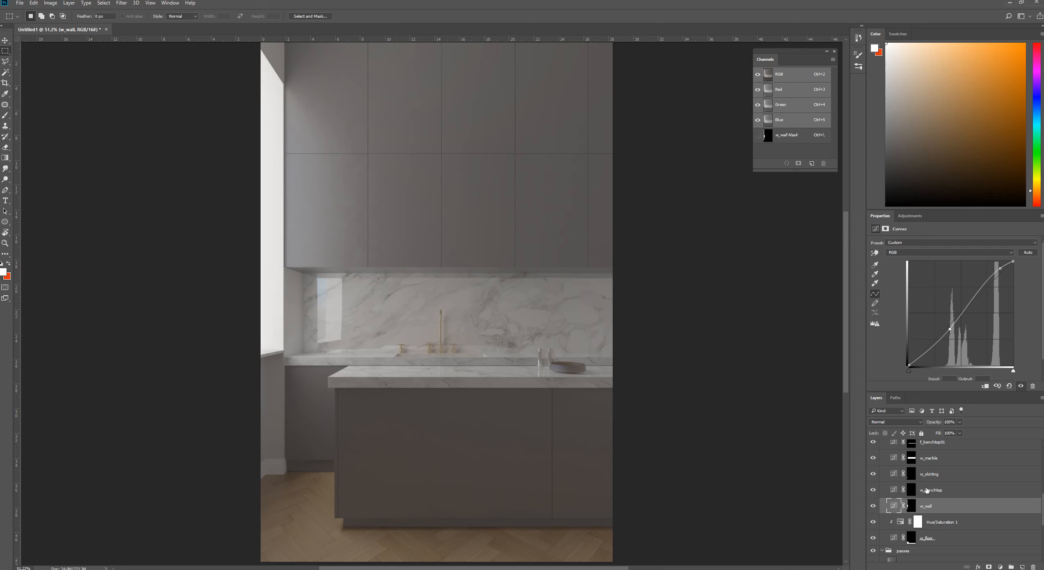
Step: Move w_skirting directly above w_wall in the layer stack and bend its curve into a gentle S
click(937, 476)
drag(939, 477, 938, 498)
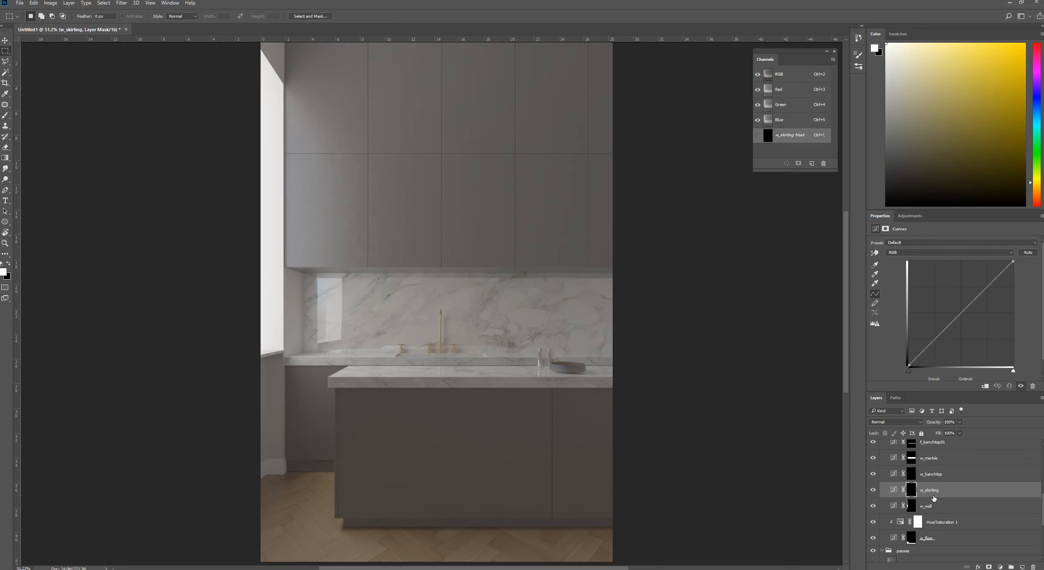
mouse_move(936, 344)
mouse_down()
mouse_move(958, 317)
mouse_move(946, 333)
mouse_up()
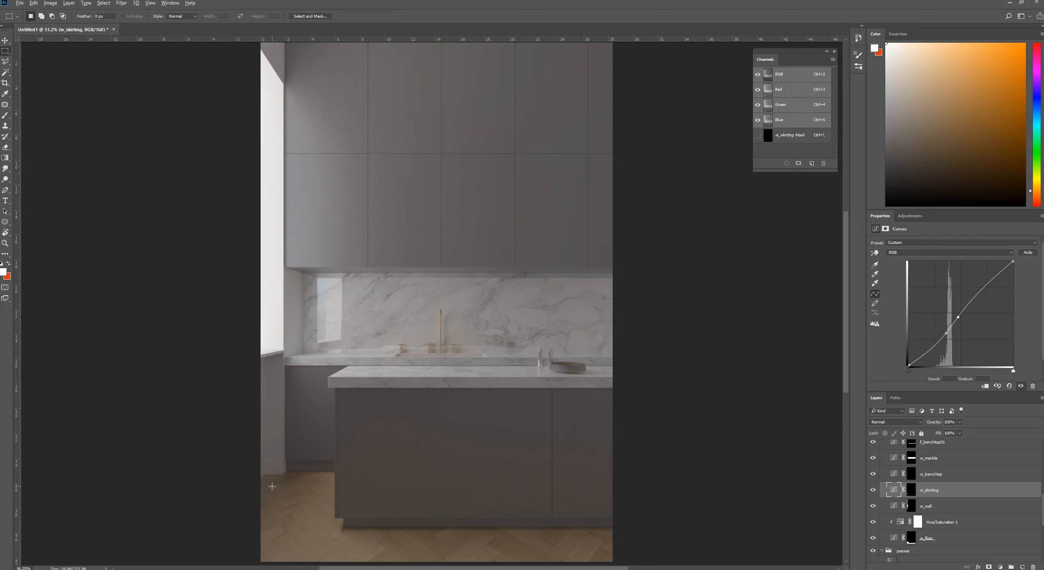
Step: Strengthen the skirting's contrast by steepening the midtones of the w_skirting curve, with a raised upper point and a lowered shadow point
scroll(272, 486, up, 6)
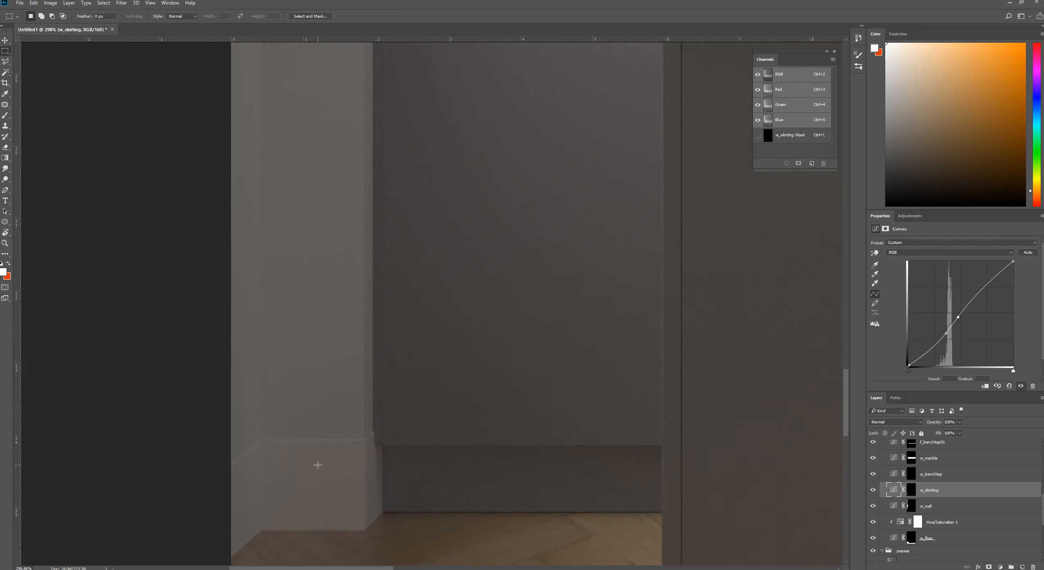
scroll(319, 463, down, 3)
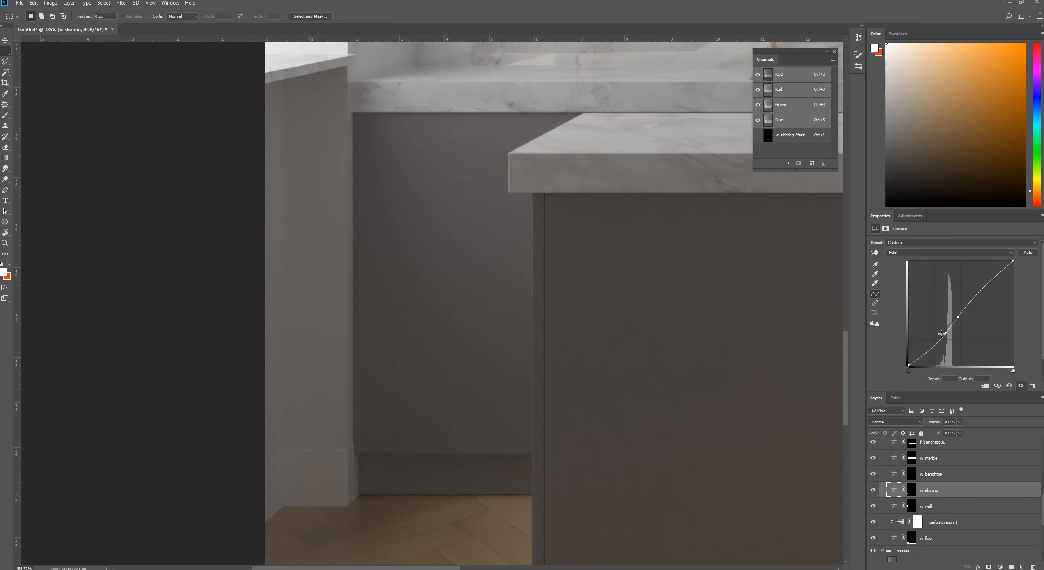
drag(945, 334, 956, 315)
scroll(569, 394, down, 5)
scroll(574, 388, down, 4)
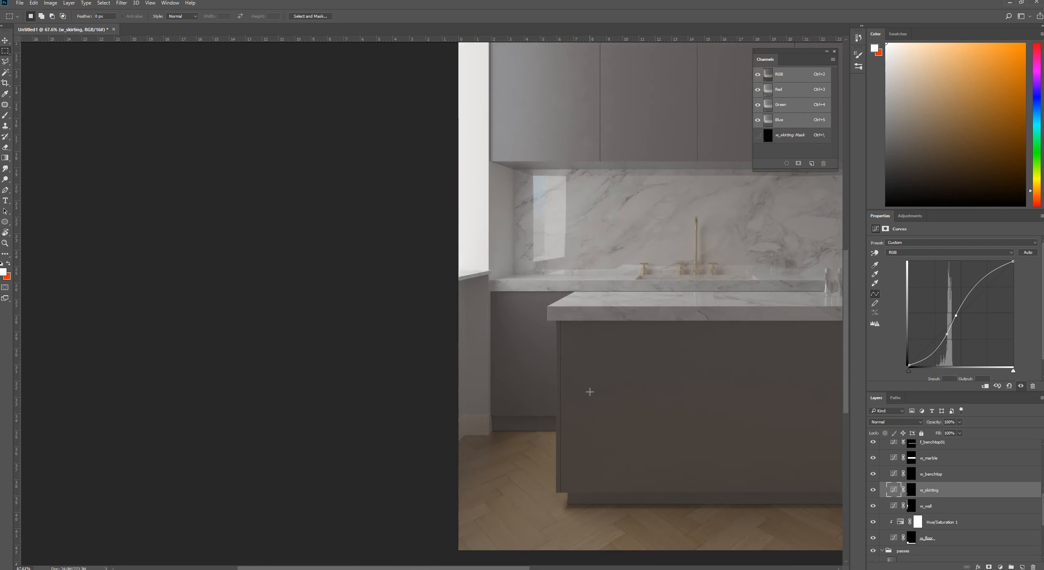
scroll(584, 478, up, 2)
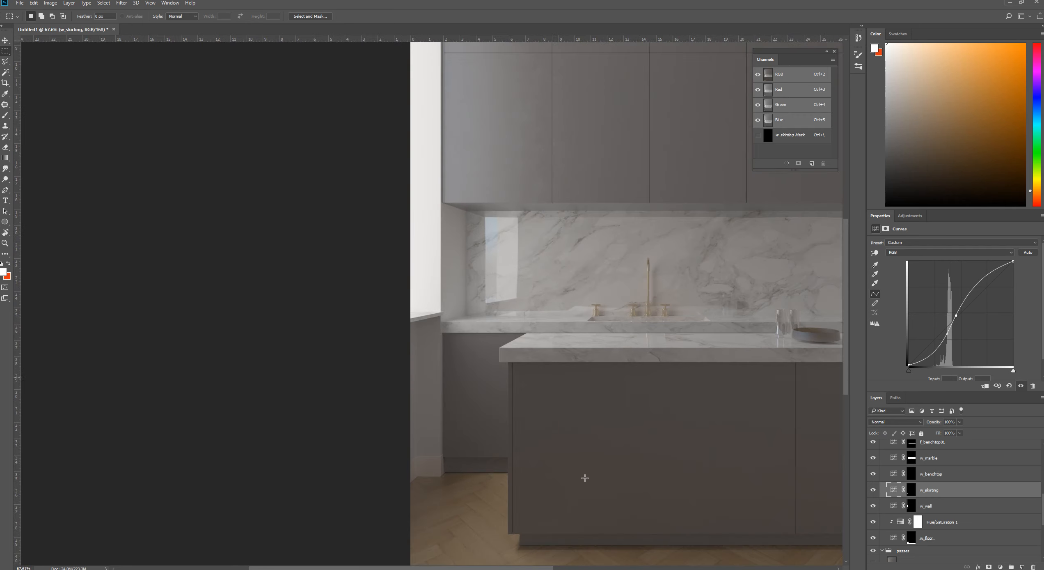
mouse_move(948, 335)
mouse_down()
mouse_move(956, 316)
mouse_move(953, 325)
mouse_up()
drag(945, 335, 944, 341)
Step: Add a Hue/Saturation adjustment clipped to w_skirting and slightly reduce its saturation
click(910, 216)
click(887, 254)
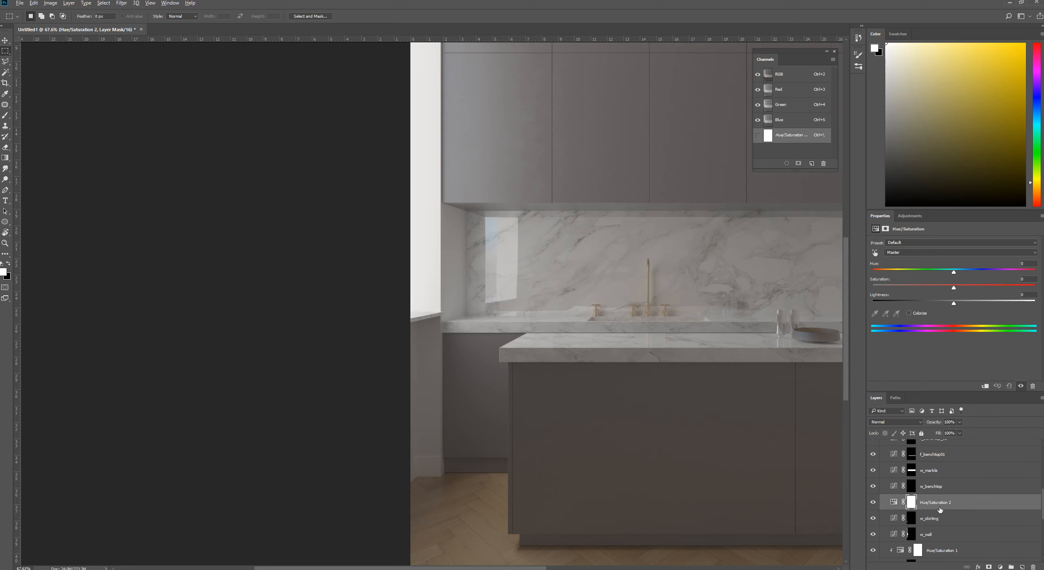
alt+click(942, 510)
drag(952, 291, 942, 293)
Step: Examine the area covered by the w_benchtop mask, the w_marble layer and the overall look of the render
click(938, 484)
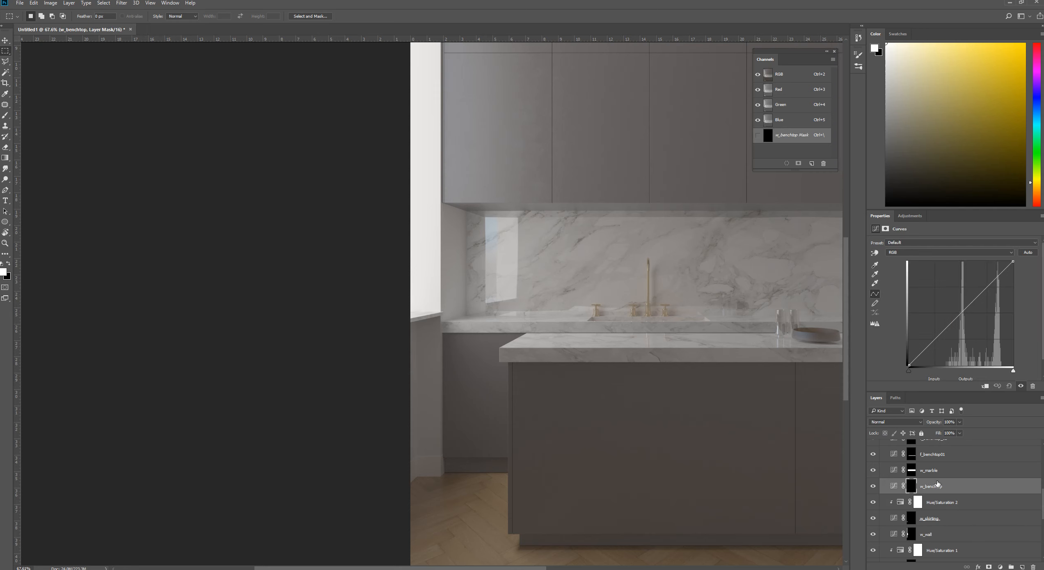
ctrl+click(911, 487)
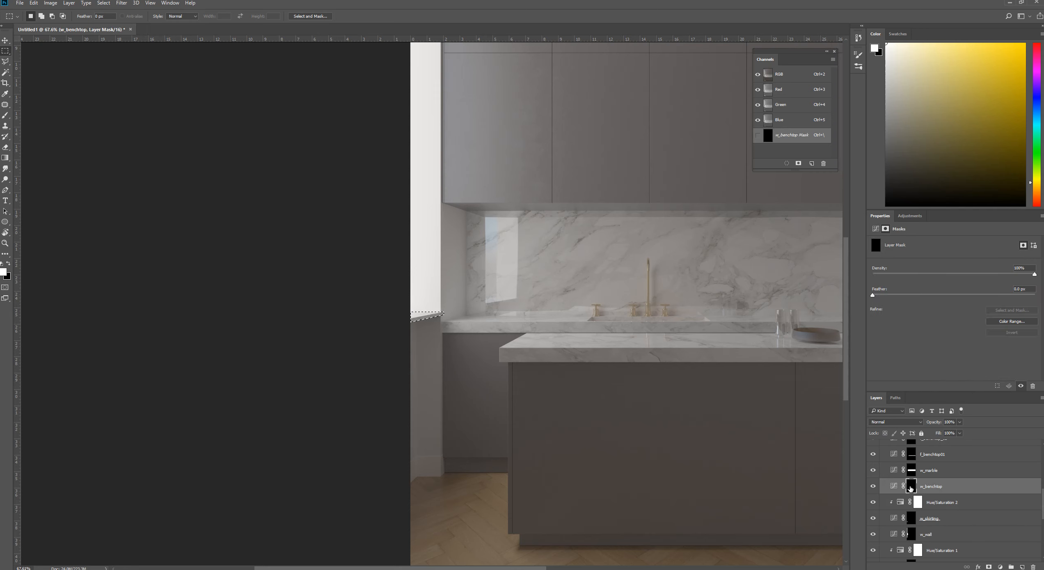
click(926, 471)
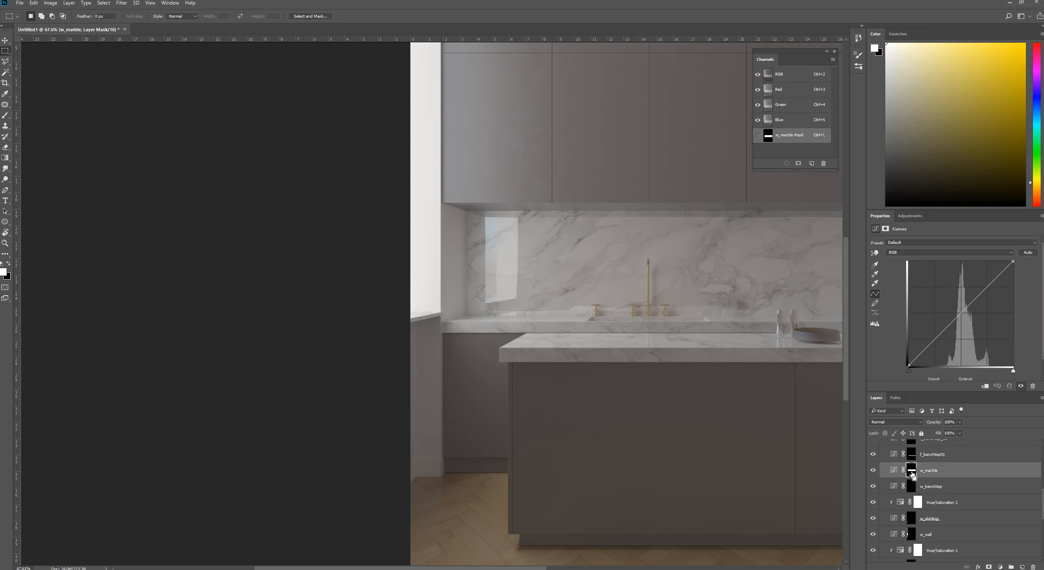
scroll(927, 469, down, 1)
scroll(927, 469, up, 2)
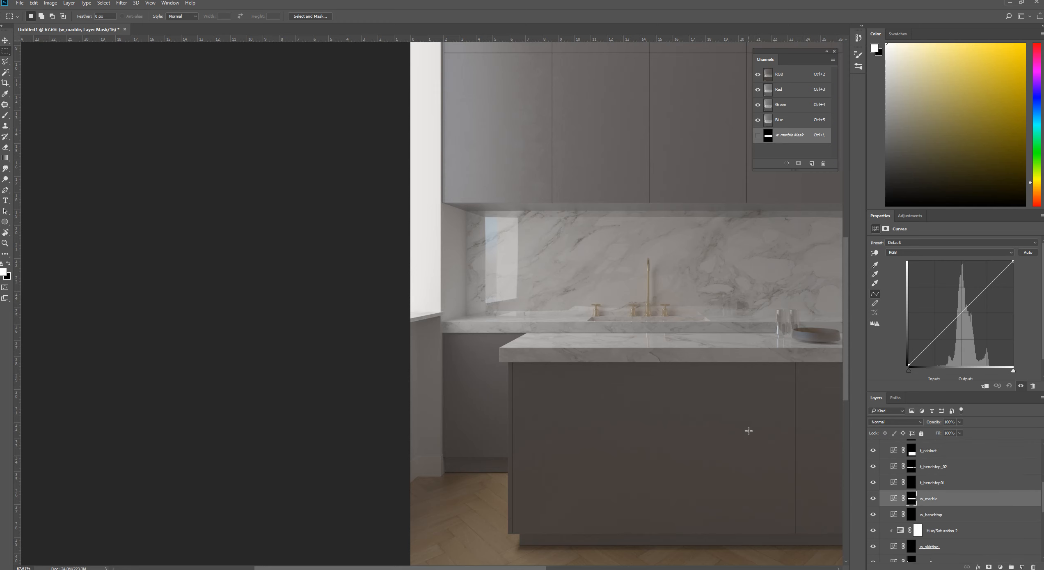
scroll(752, 425, down, 8)
scroll(484, 387, up, 4)
scroll(512, 408, up, 1)
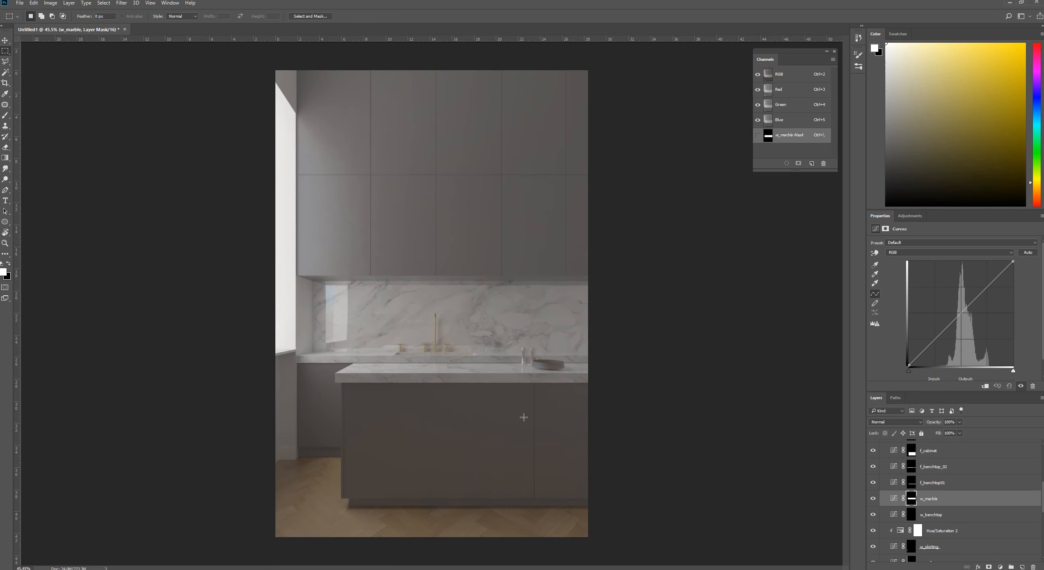
Step: Shape the f_cabinet curve into an S, holding down the shadows and lifting the brighter tones of the island cabinet
click(942, 454)
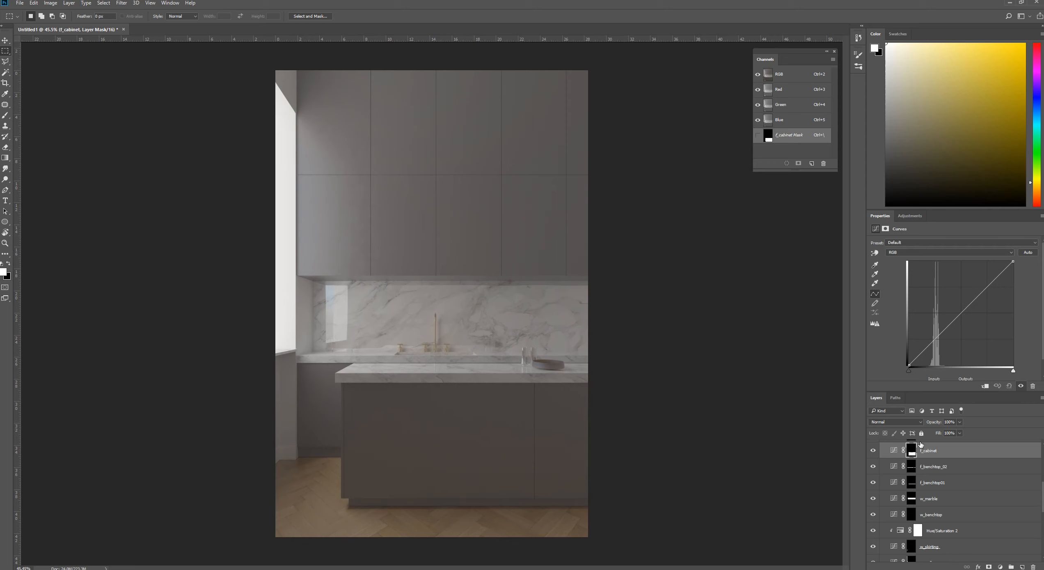
drag(928, 348, 942, 334)
click(942, 335)
click(931, 348)
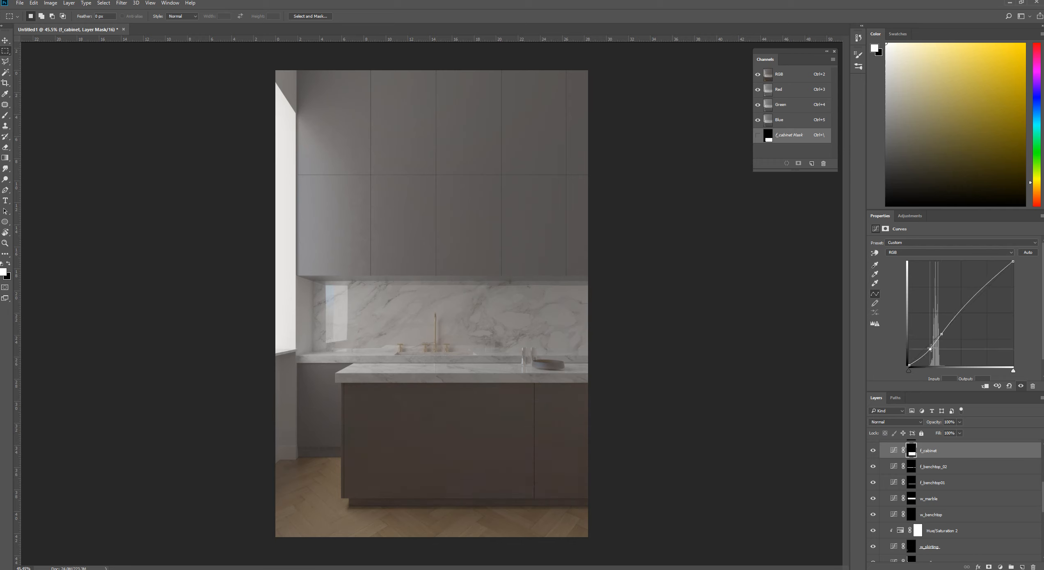
drag(944, 334, 943, 328)
Step: Add a Hue/Saturation adjustment clipped to f_cabinet with hue +4 and saturation -12
click(910, 215)
click(884, 245)
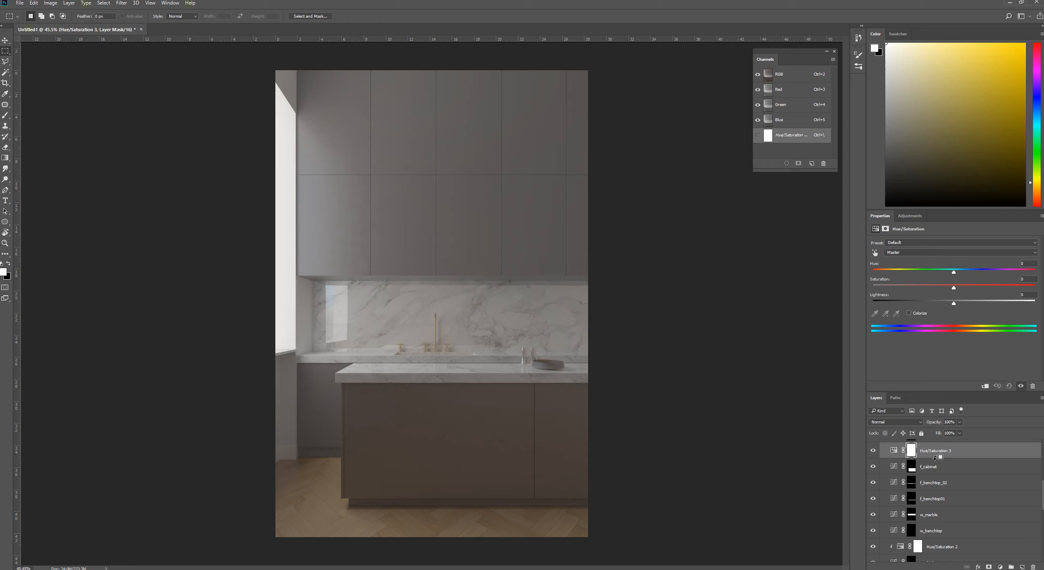
mouse_move(956, 290)
mouse_down()
mouse_move(945, 291)
mouse_move(957, 274)
mouse_up()
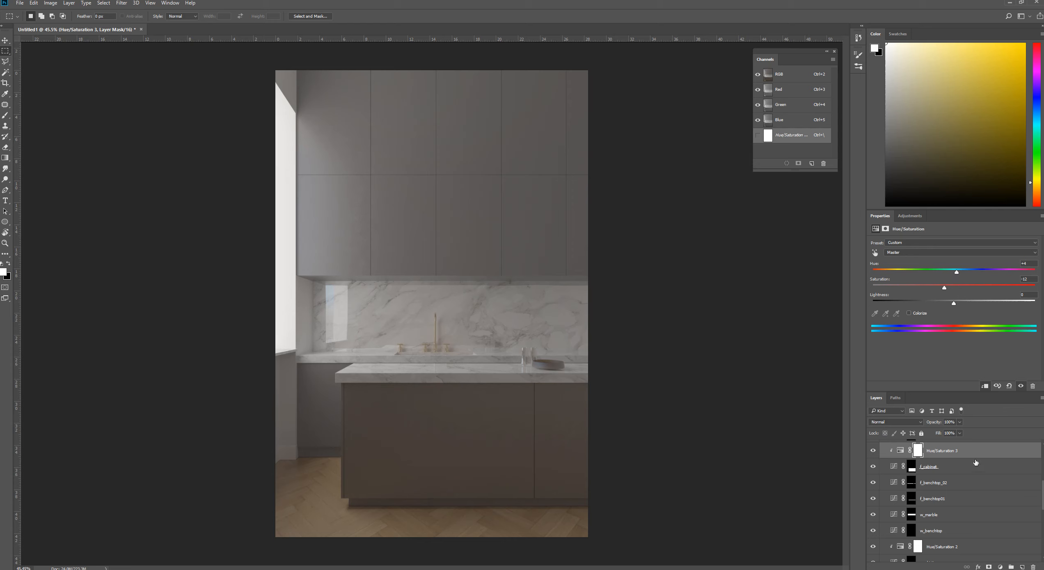
Step: Brighten the upper cabinets and add contrast by shaping the f_cabinet_02 curve into an S with raised midtones
scroll(943, 464, up, 1)
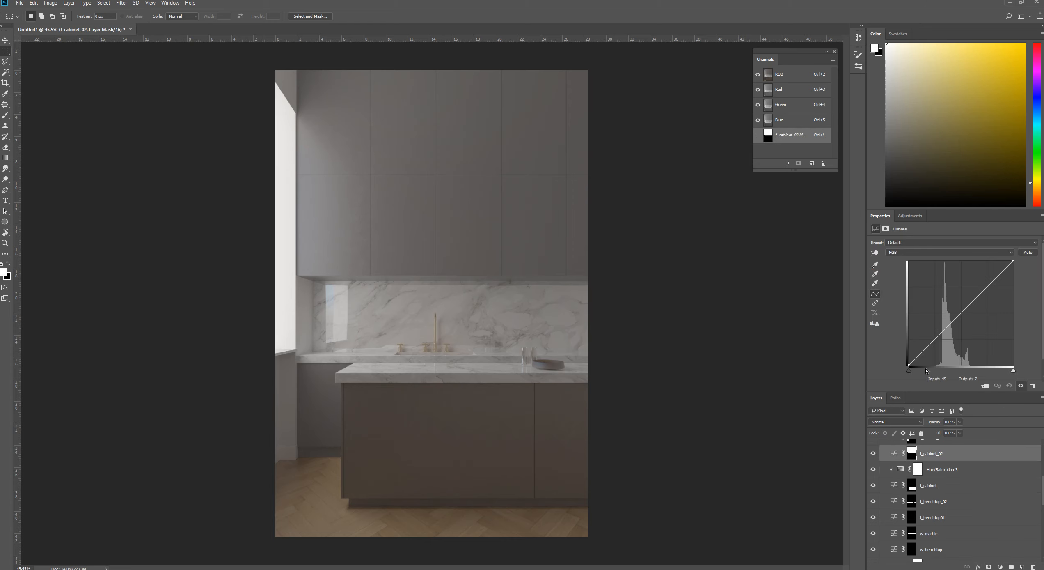
click(911, 451)
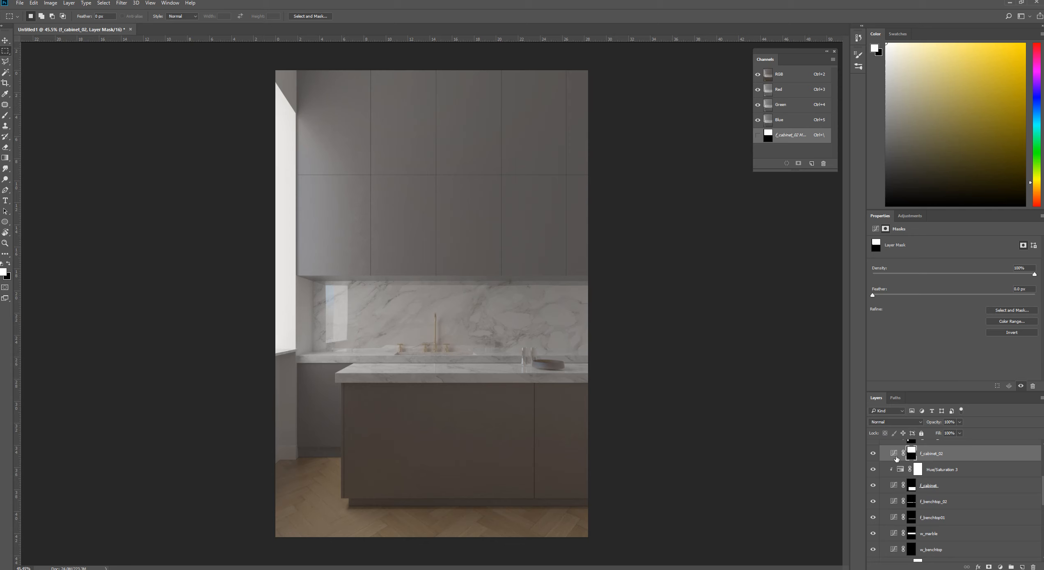
click(895, 454)
drag(937, 337, 955, 317)
Step: Compare the upper cabinets with and without f_cabinet_02, and fine-tune the shadow point of its curve
click(911, 216)
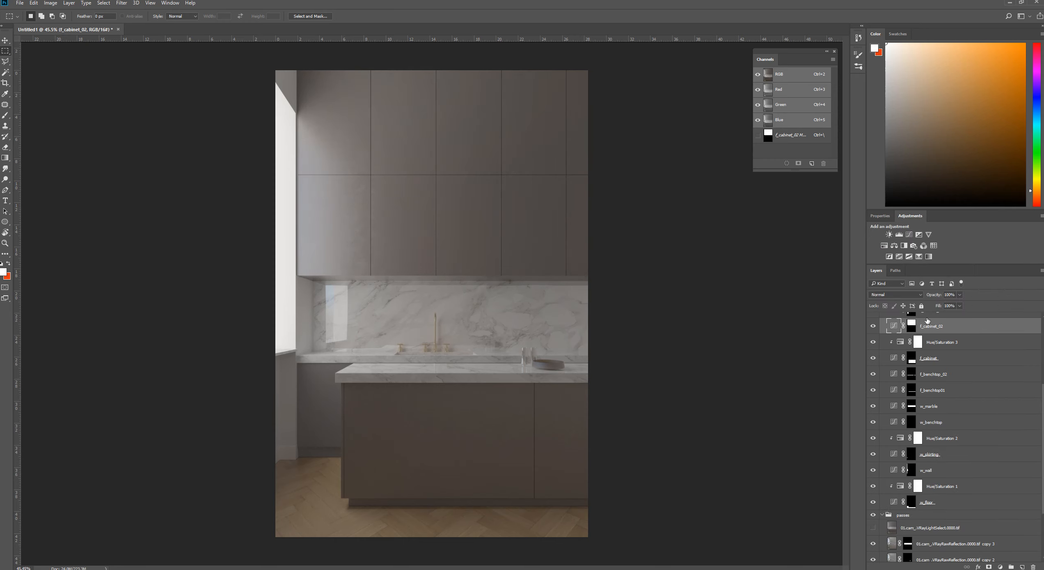
click(926, 317)
click(927, 337)
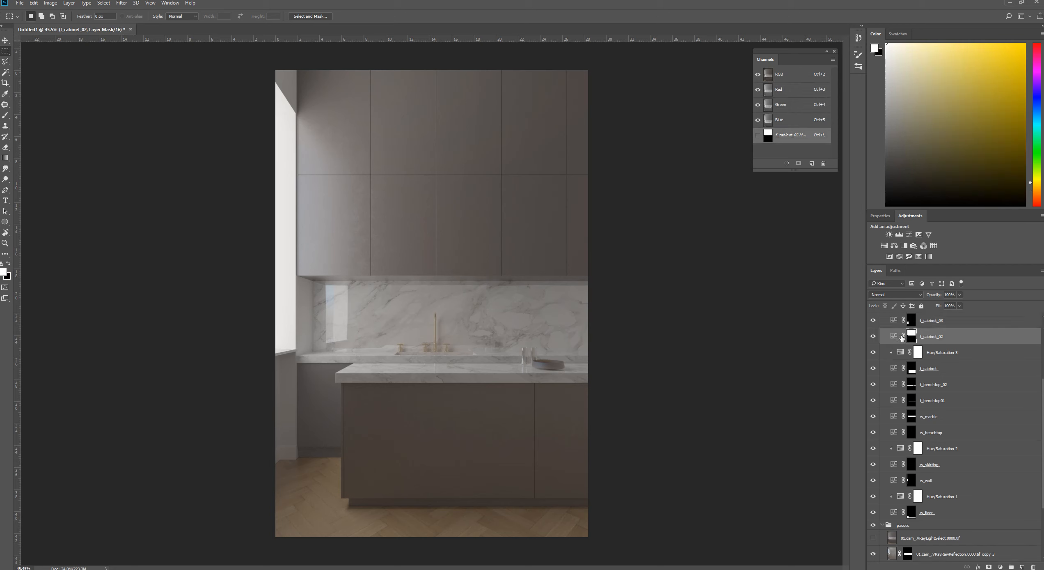
click(873, 336)
click(874, 337)
click(896, 336)
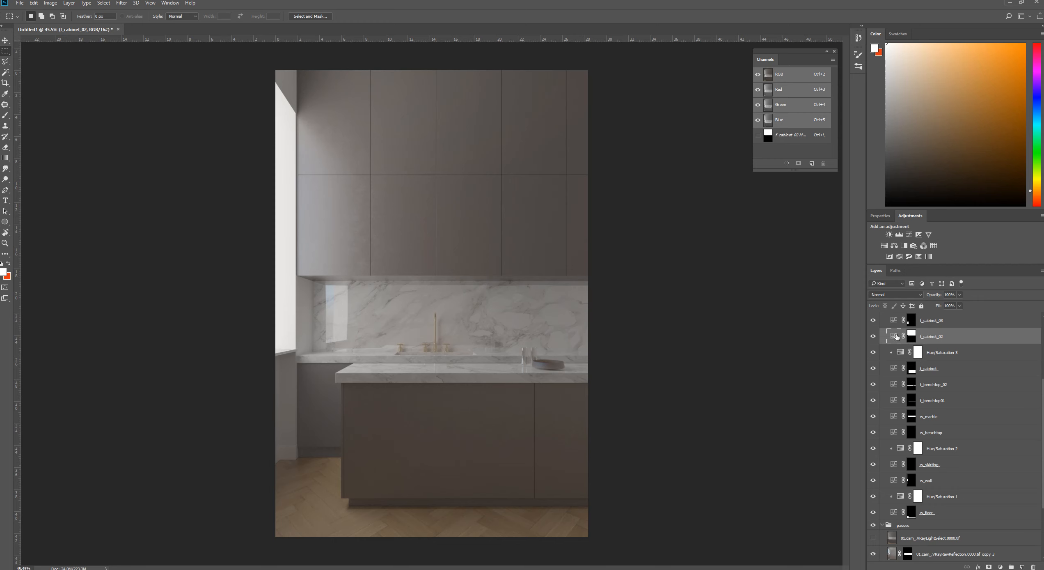
double_click(896, 337)
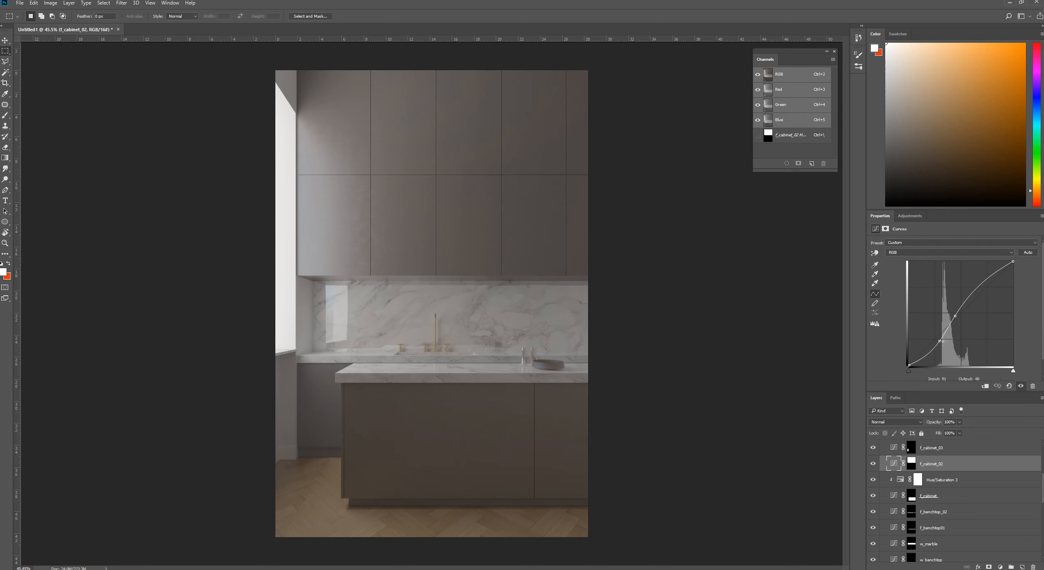
drag(943, 341, 941, 340)
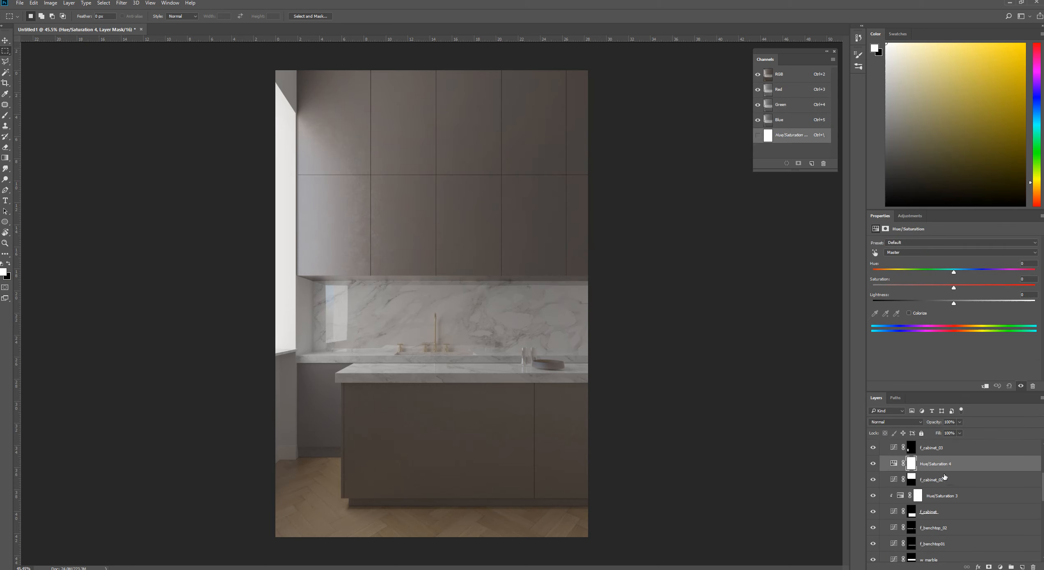
Step: Clip the new Hue/Saturation adjustment to f_cabinet_02, set saturation to -12, and compare the upper cabinets with and without the correction
key(ctrl+alt+g)
drag(957, 291, 944, 290)
click(874, 479)
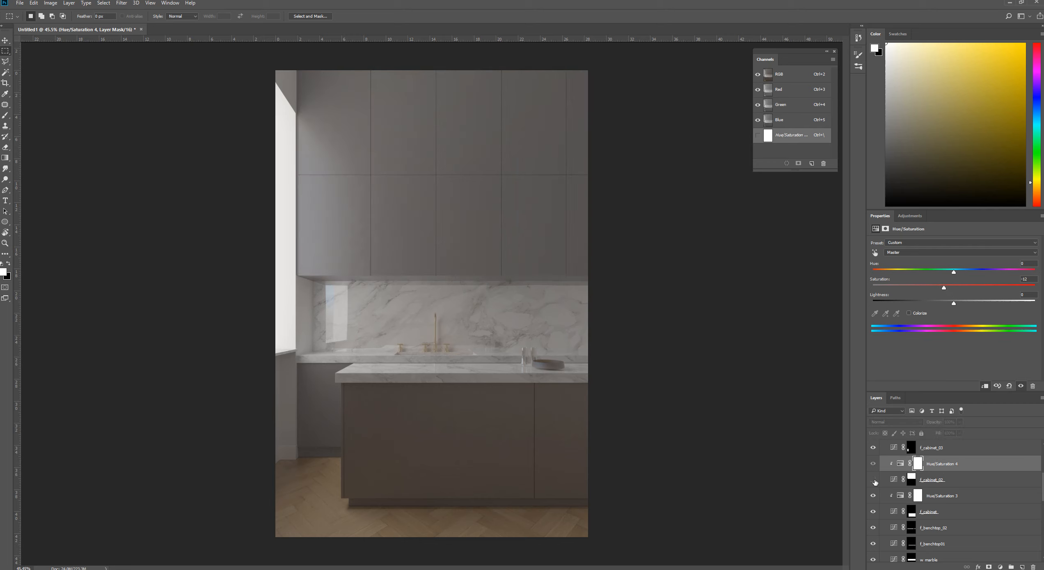
click(873, 479)
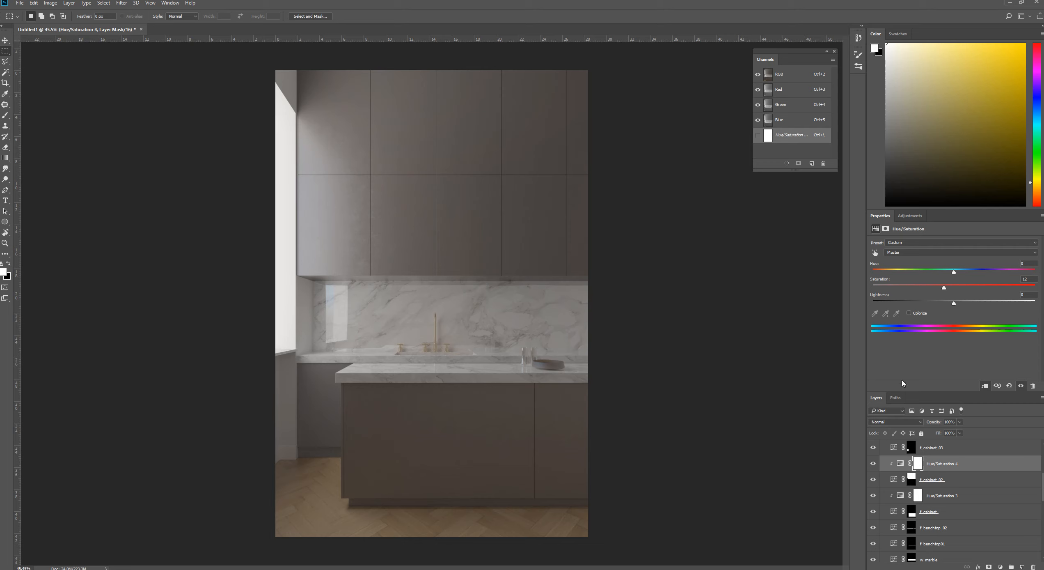
Step: Shape the f_cabinet_03 curve into an S, darkening the shadows and lifting the brighter tones of the cabinet below the sink
scroll(939, 466, up, 2)
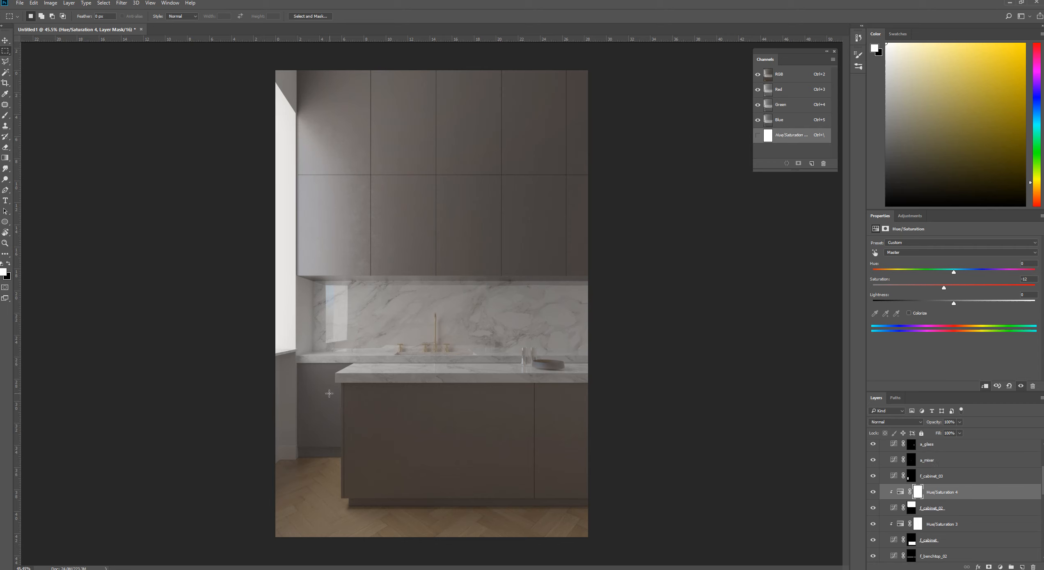
click(935, 477)
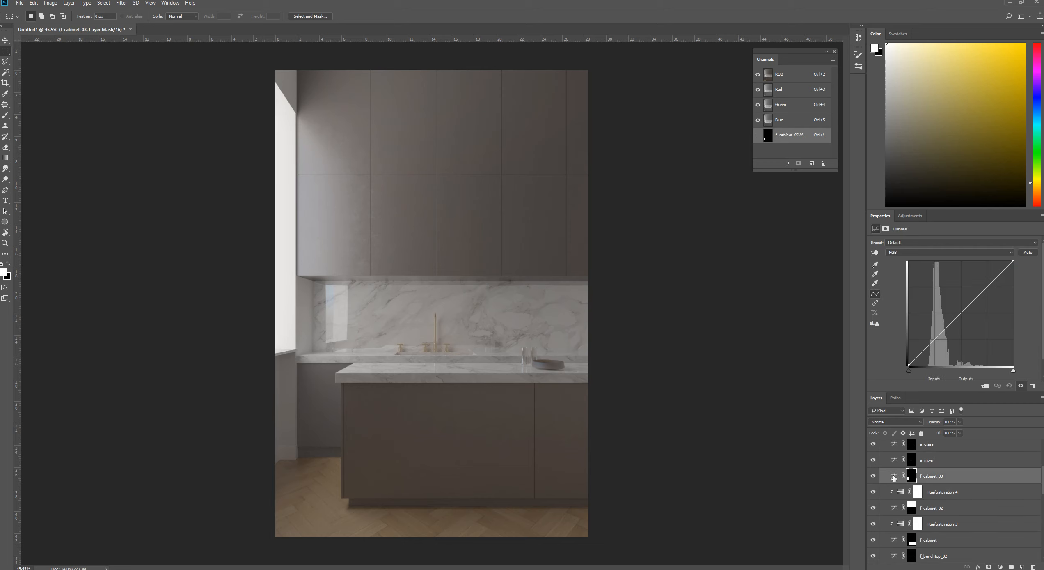
drag(929, 346, 948, 331)
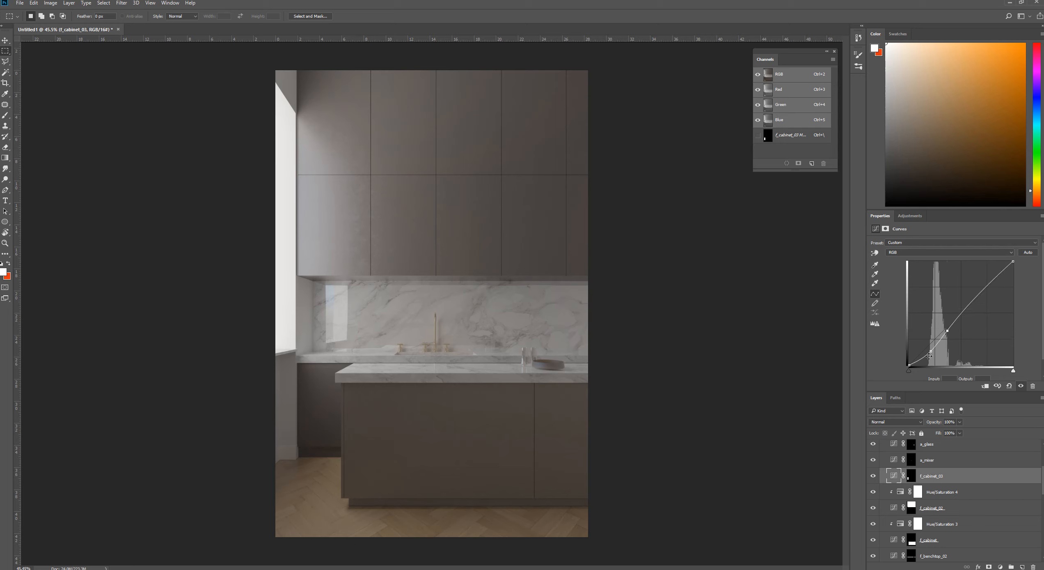
Step: Darken the shadow point of the f_cabinet_03 curve, and clip a new Hue/Saturation adjustment to that layer with saturation about -18
mouse_move(931, 353)
mouse_down()
mouse_move(947, 324)
mouse_move(929, 358)
mouse_up()
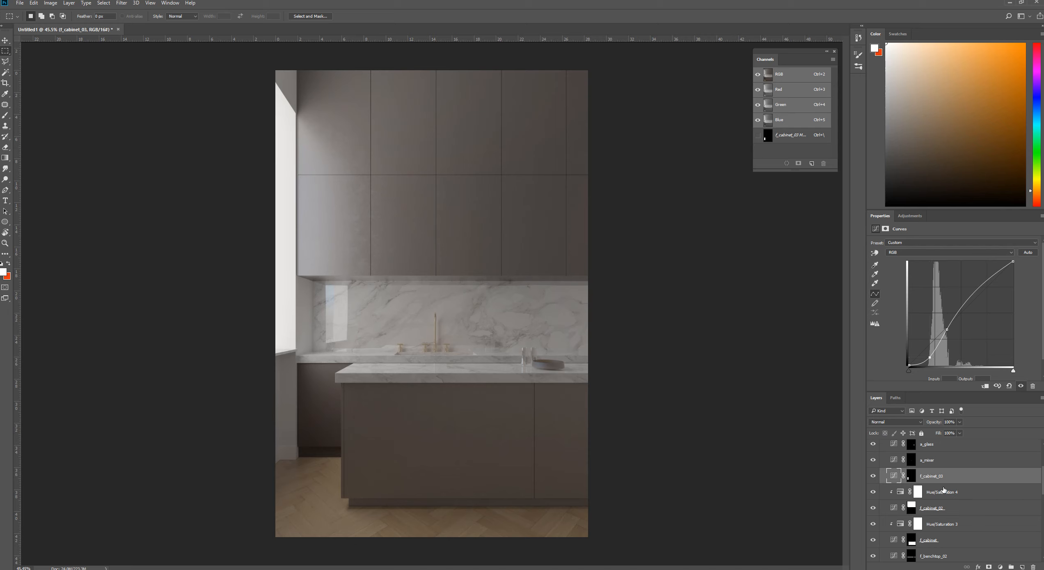
click(910, 215)
click(885, 247)
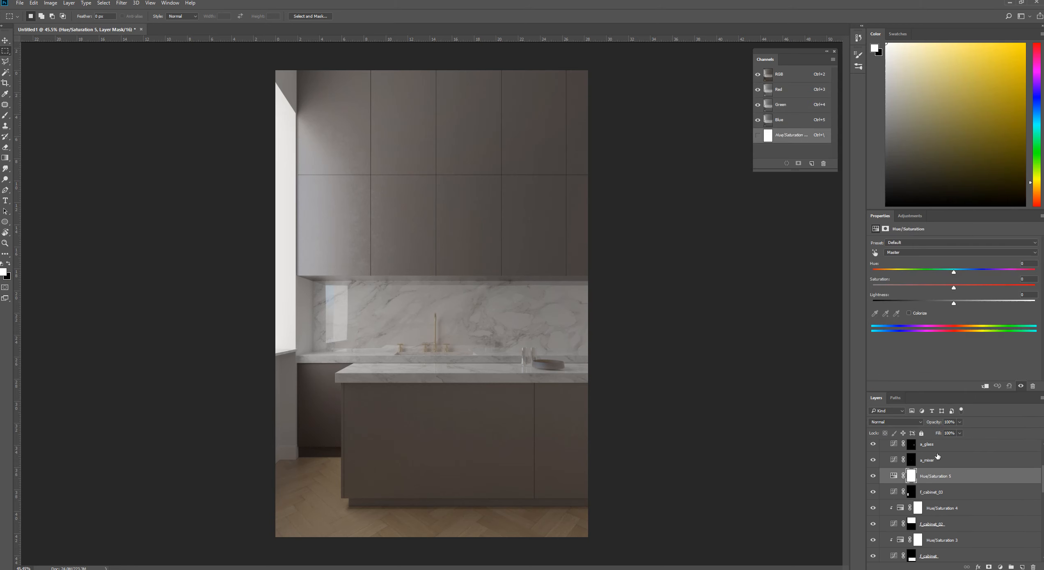
alt+click(929, 483)
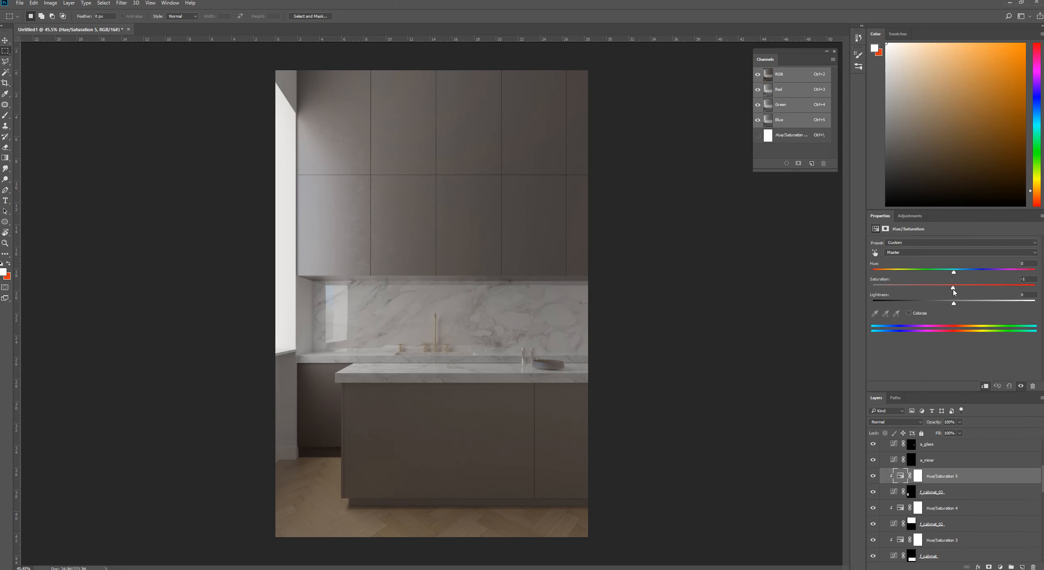
drag(954, 290, 941, 290)
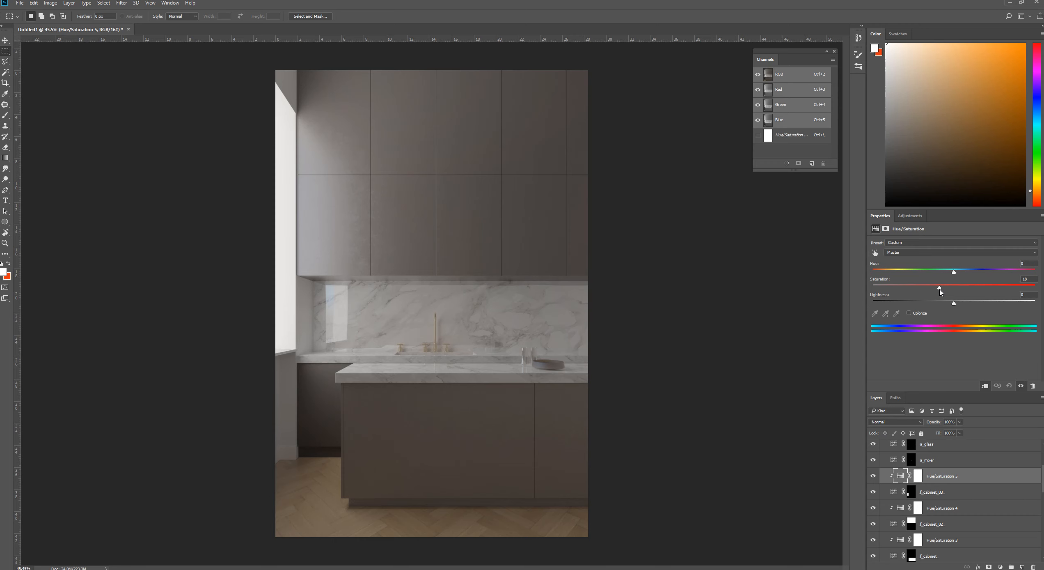
Step: Shape the a_mixer curve into an S, lowering the shadows and raising the highlights of the brass tap
click(933, 462)
click(895, 460)
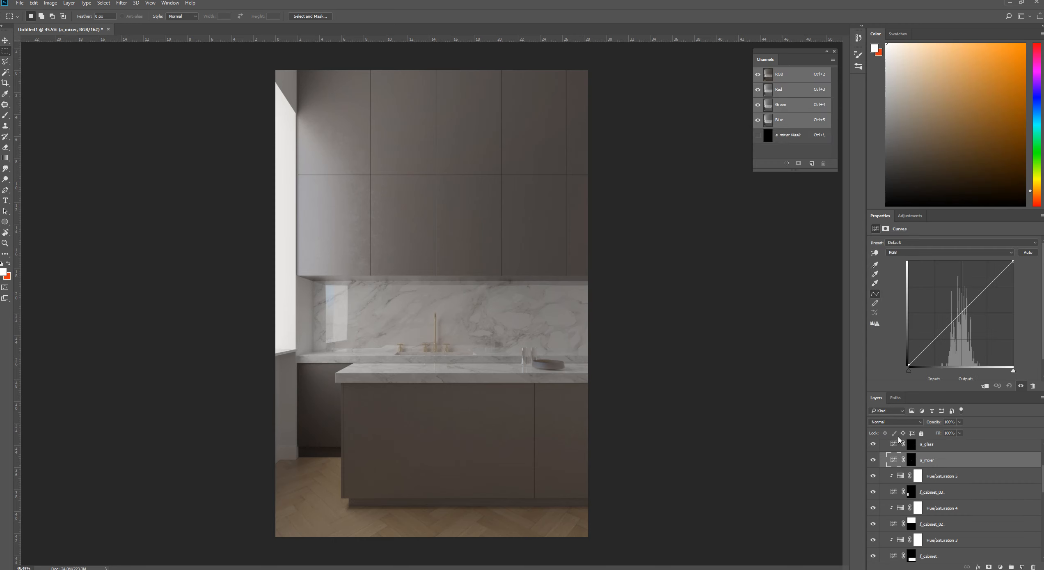
drag(942, 332, 972, 297)
drag(945, 338, 948, 336)
scroll(548, 367, up, 5)
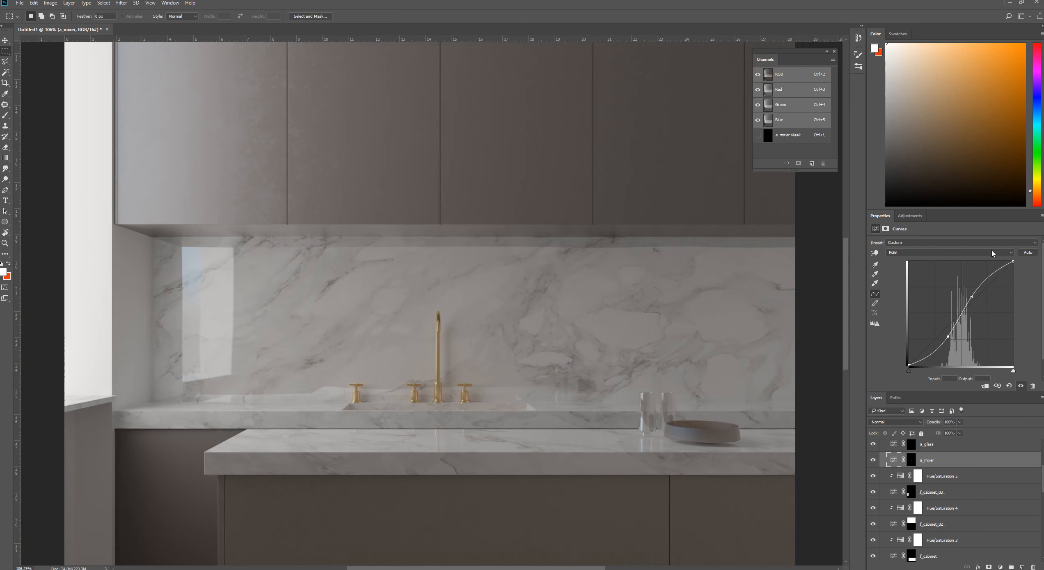
Step: Add a Hue/Saturation adjustment clipped to a_mixer and set its saturation to -10
click(910, 215)
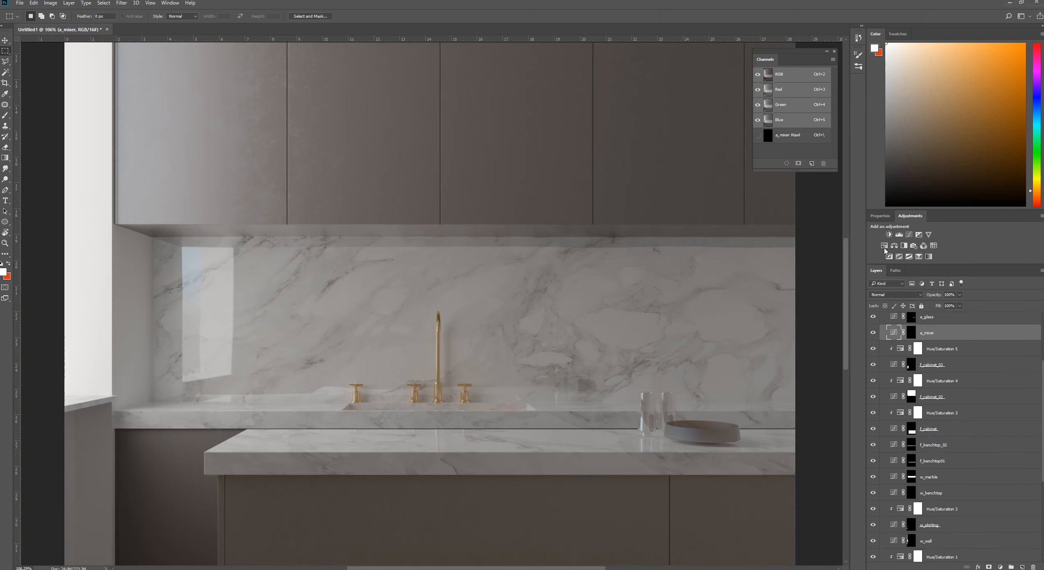
click(896, 271)
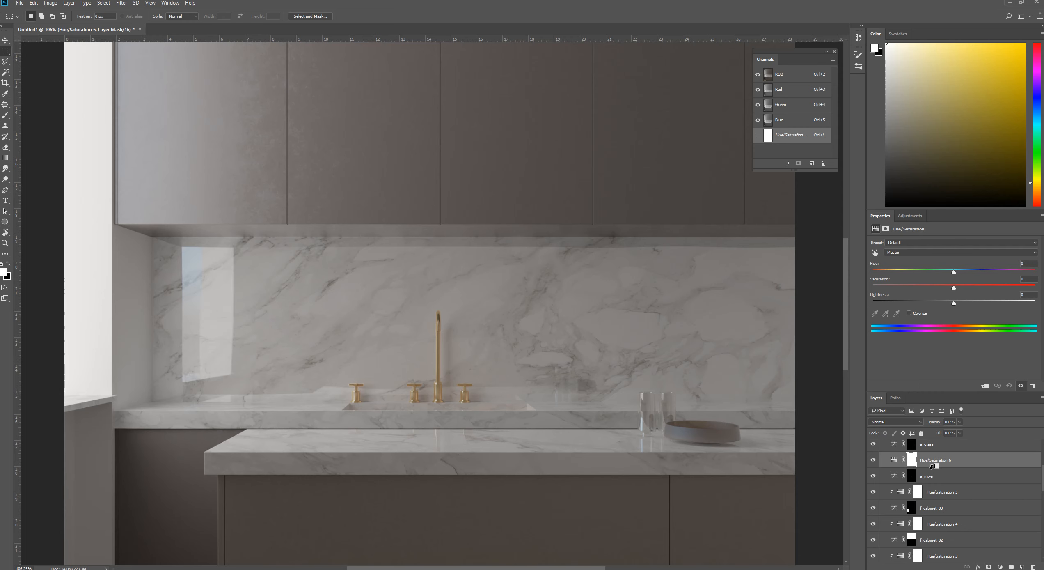
key(ctrl+alt+g)
drag(954, 289, 946, 290)
scroll(433, 313, down, 5)
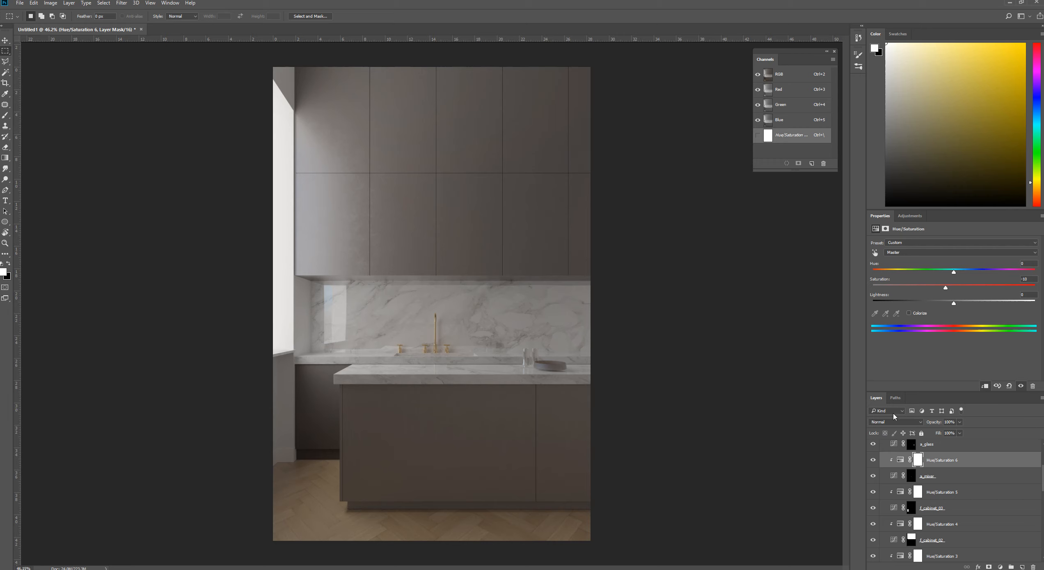
Step: Shape the a_glass curve into an S, lowering the shadows and raising the brighter tones of the glasses on the island
click(927, 476)
scroll(937, 466, up, 1)
click(936, 465)
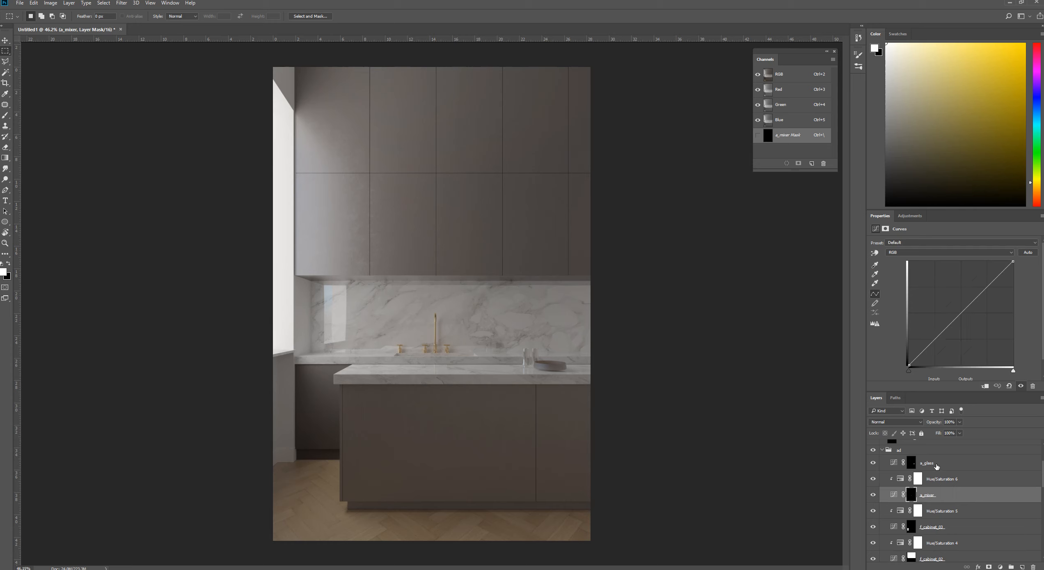
click(895, 462)
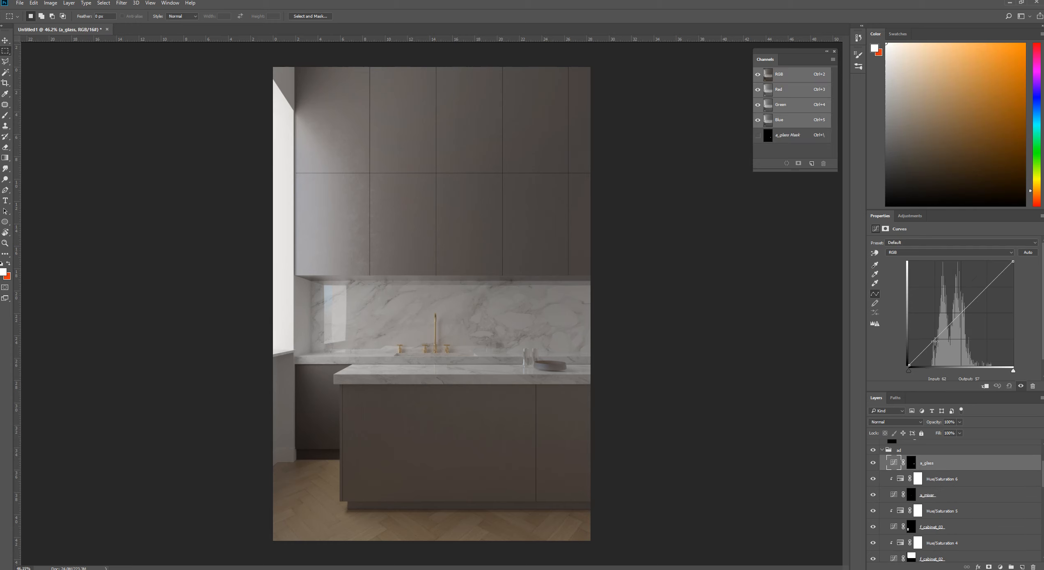
drag(934, 341, 935, 347)
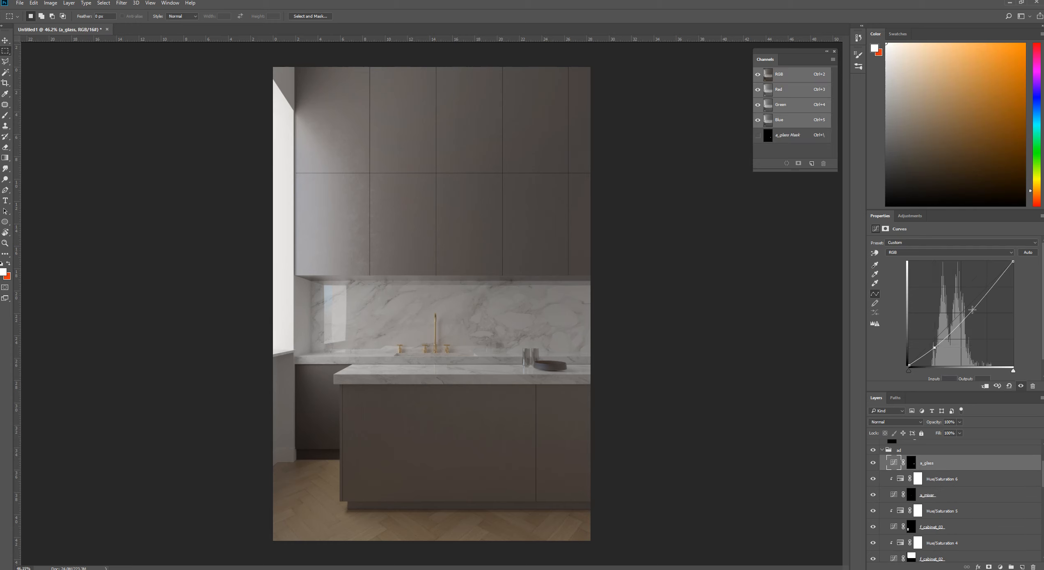
drag(972, 310, 969, 297)
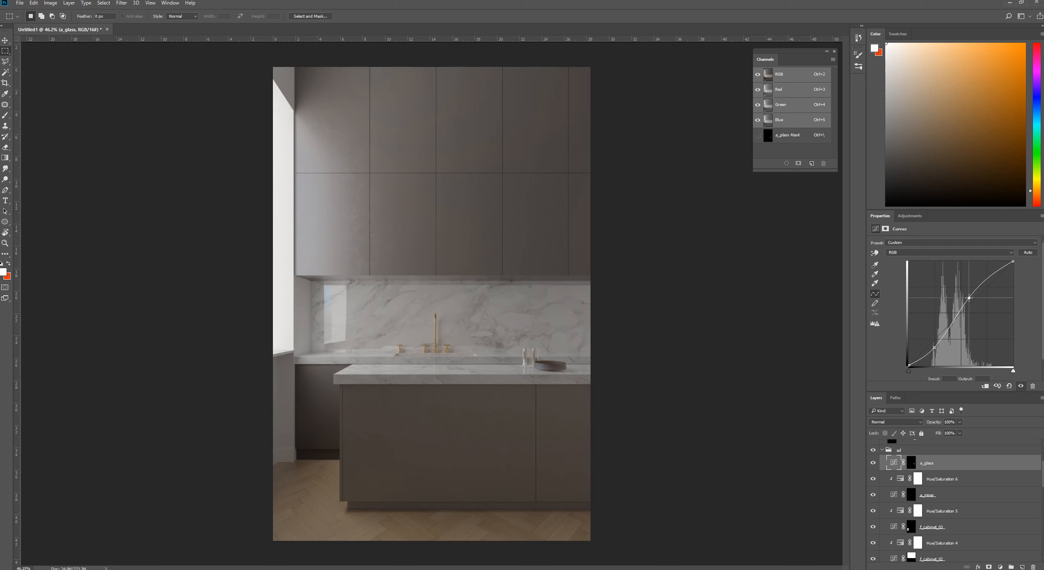
Step: Compare the glasses with and without the a_glass curve, and fine-tune its points for slightly softer contrast
scroll(525, 361, up, 8)
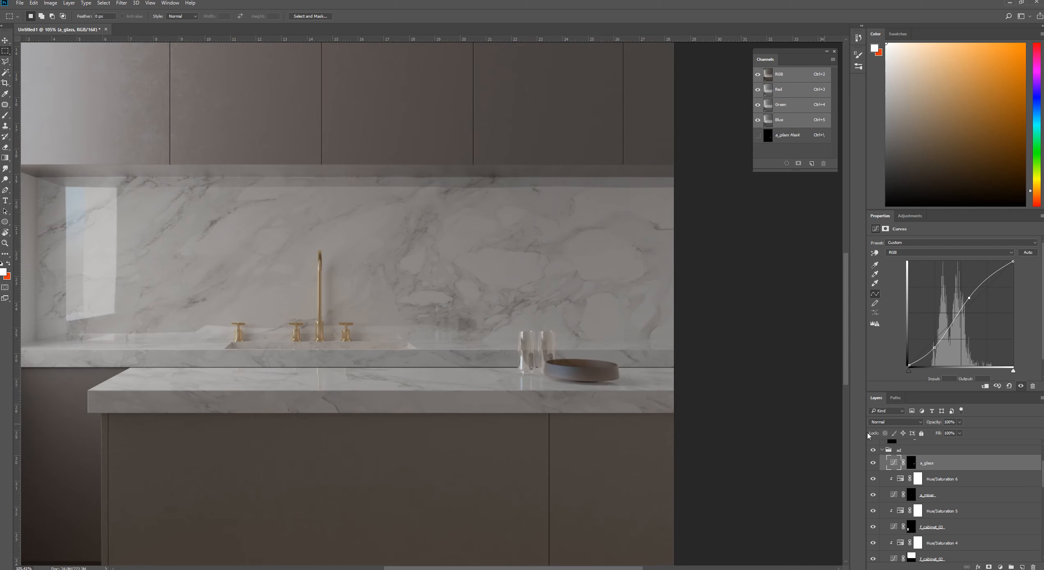
click(873, 463)
click(873, 464)
scroll(567, 406, down, 4)
scroll(567, 402, down, 1)
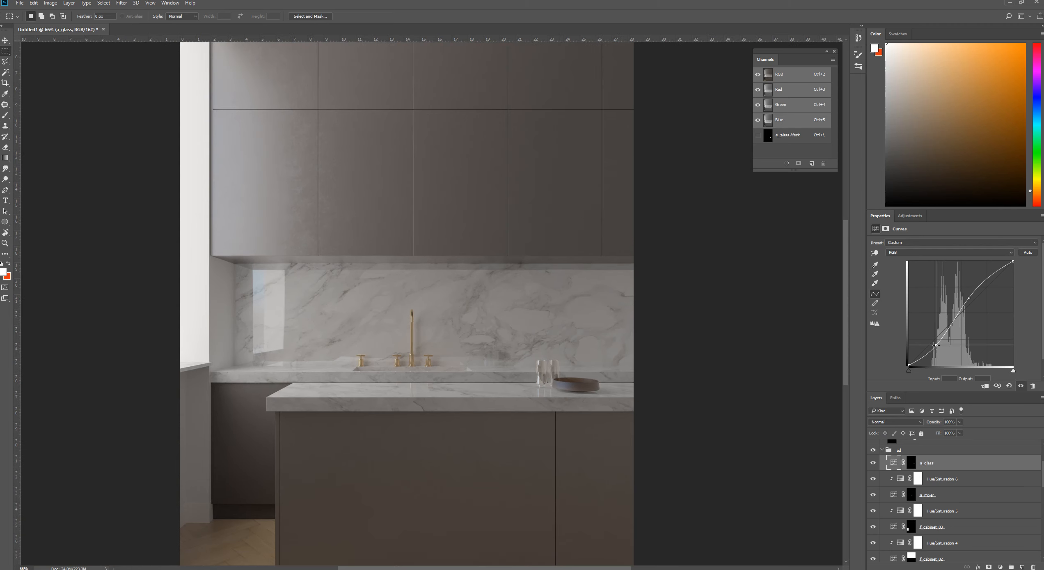
drag(971, 300, 968, 300)
scroll(601, 397, down, 4)
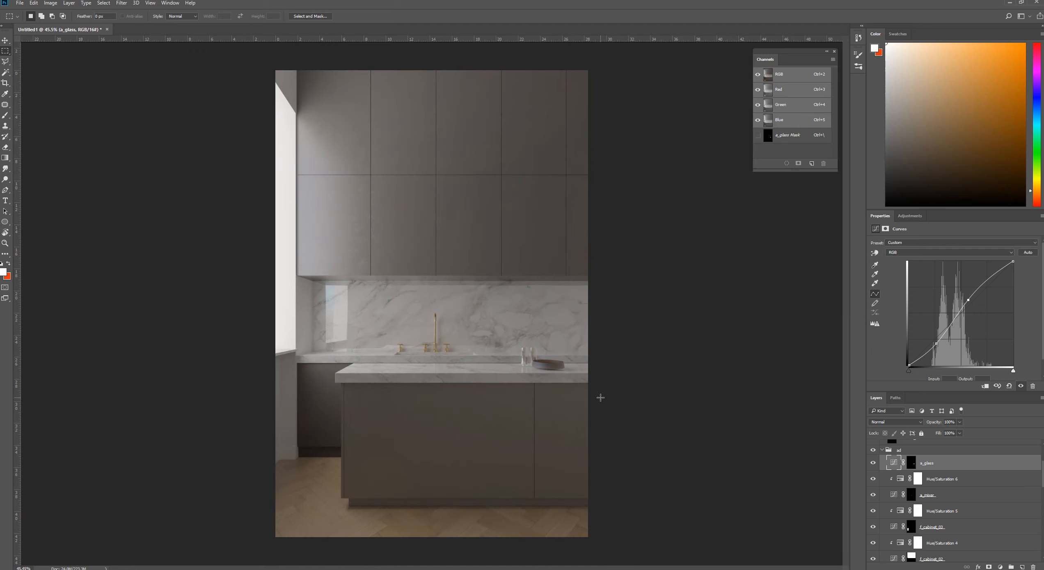
Step: Shape the w_marble curve into an S to strengthen the contrast of the marble backsplash
scroll(936, 522, down, 6)
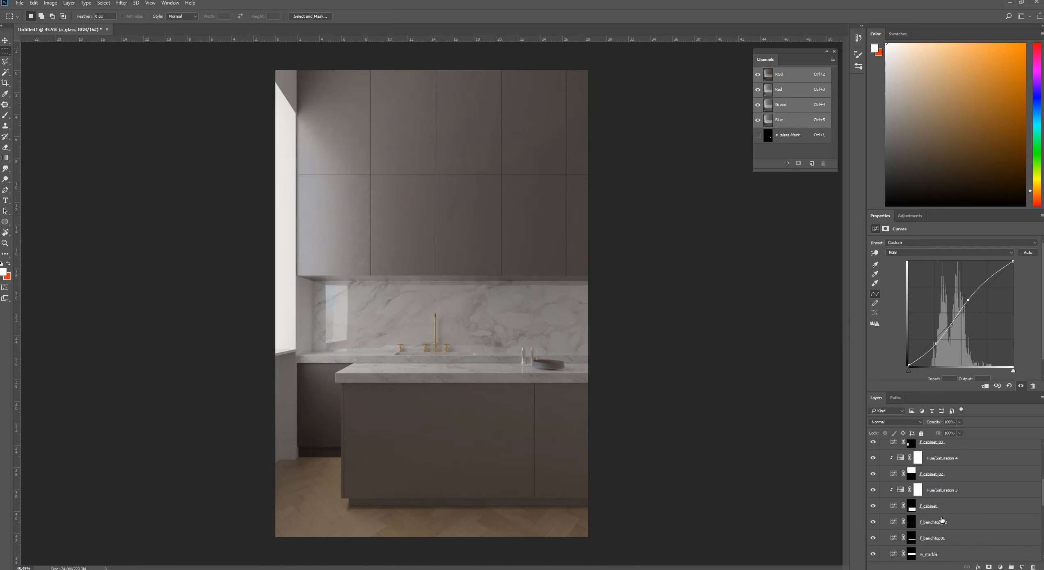
scroll(930, 500, down, 1)
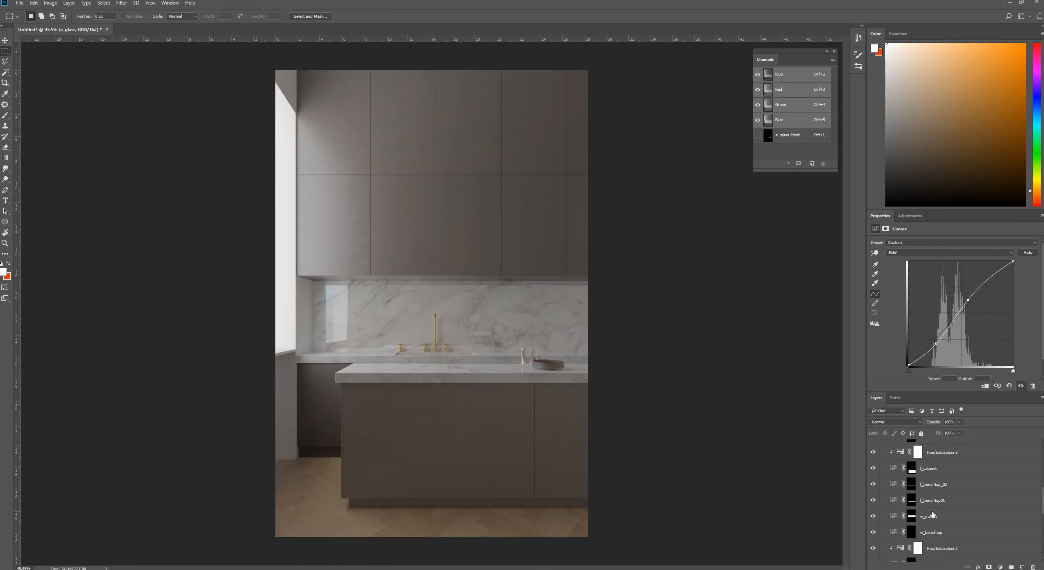
click(894, 518)
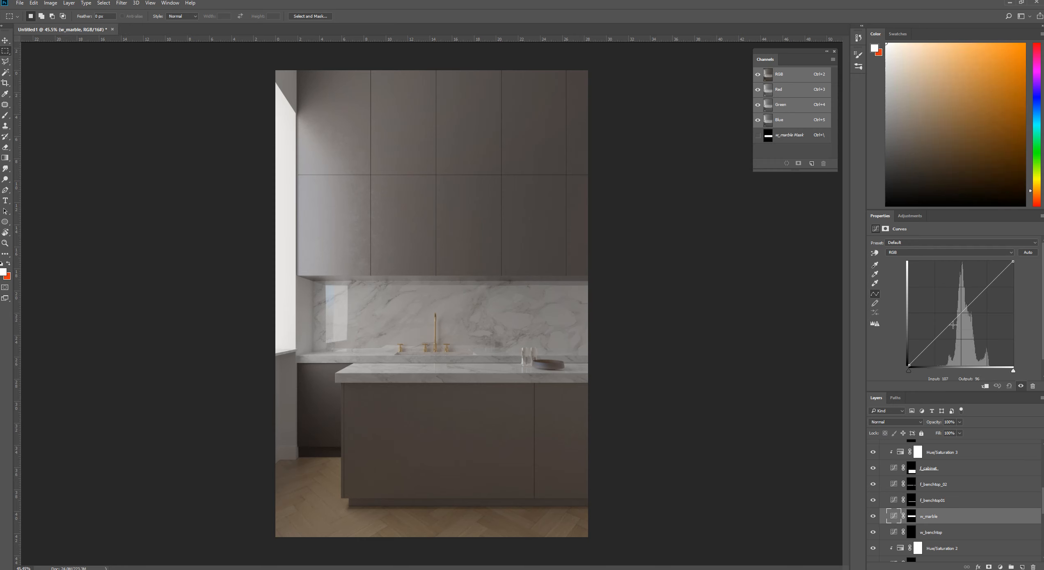
drag(950, 324, 975, 293)
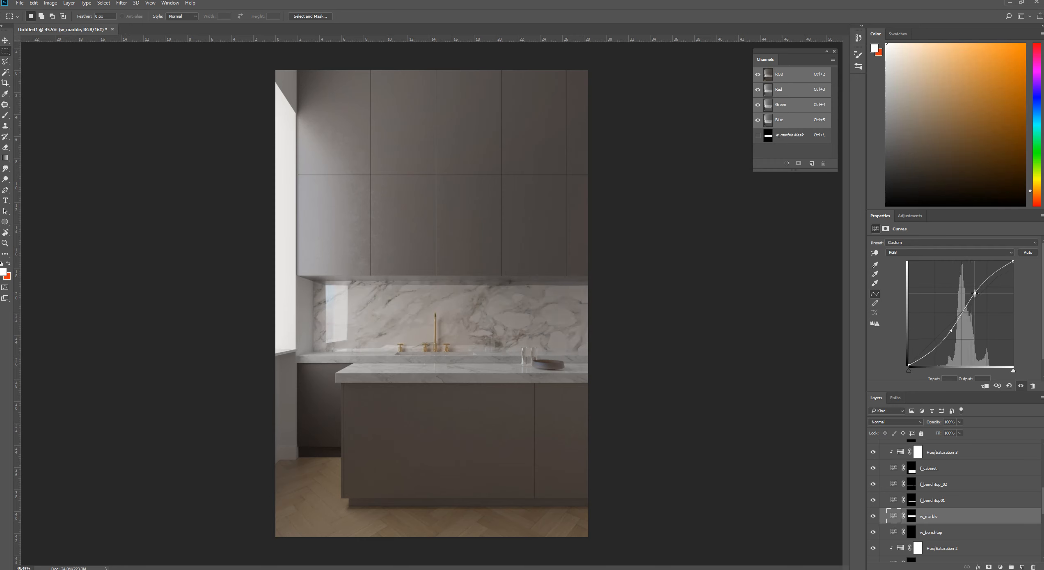
Step: Add a Hue/Saturation adjustment clipped to w_marble and set its master saturation to -24
click(913, 216)
click(880, 246)
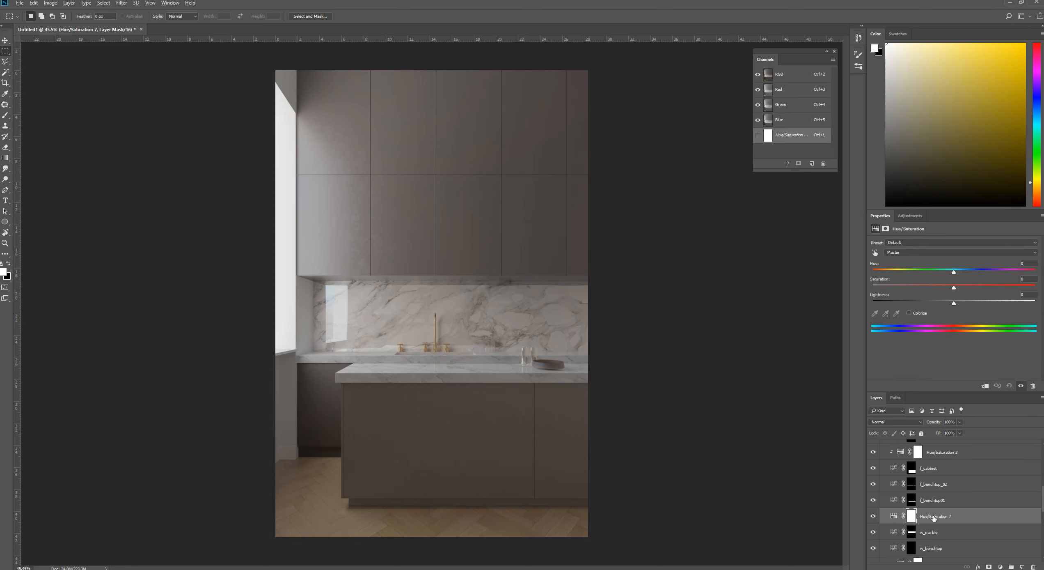
key(ctrl+alt+g)
drag(954, 289, 934, 288)
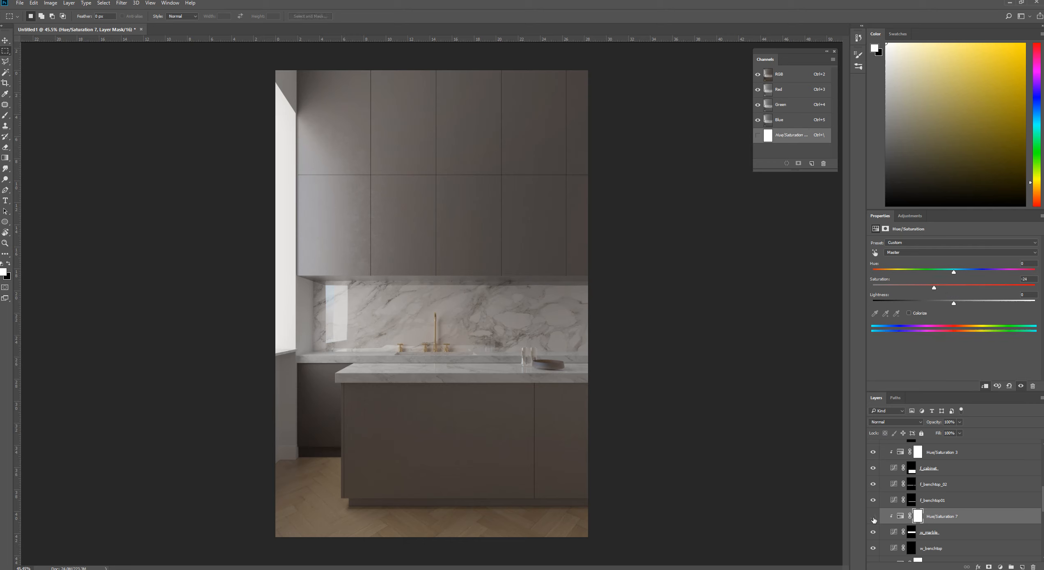
Step: Adjust the Reds range of the marble's Hue/Saturation layer, with hue +3 and saturation about -18
click(913, 252)
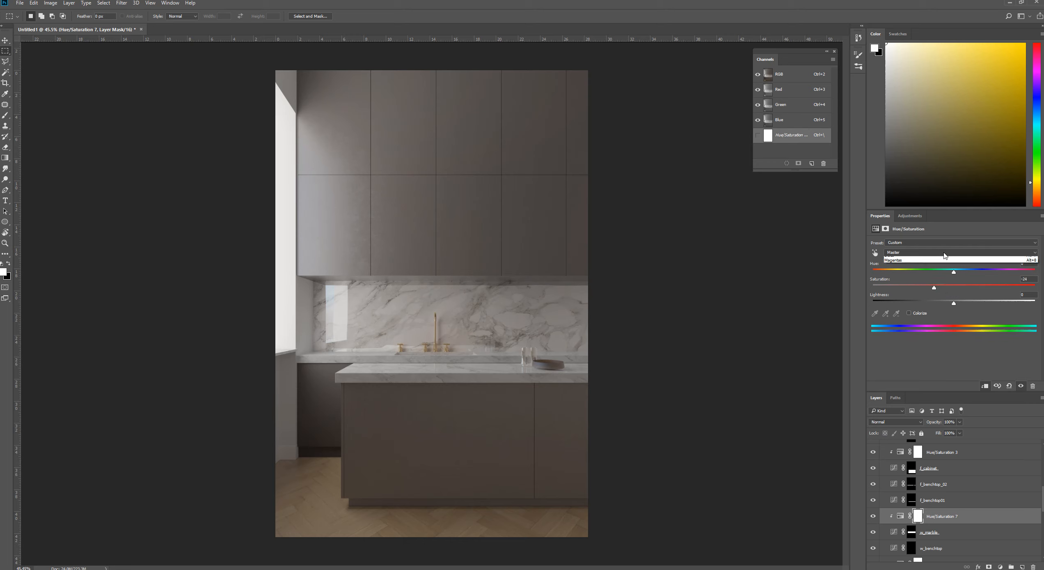
click(913, 265)
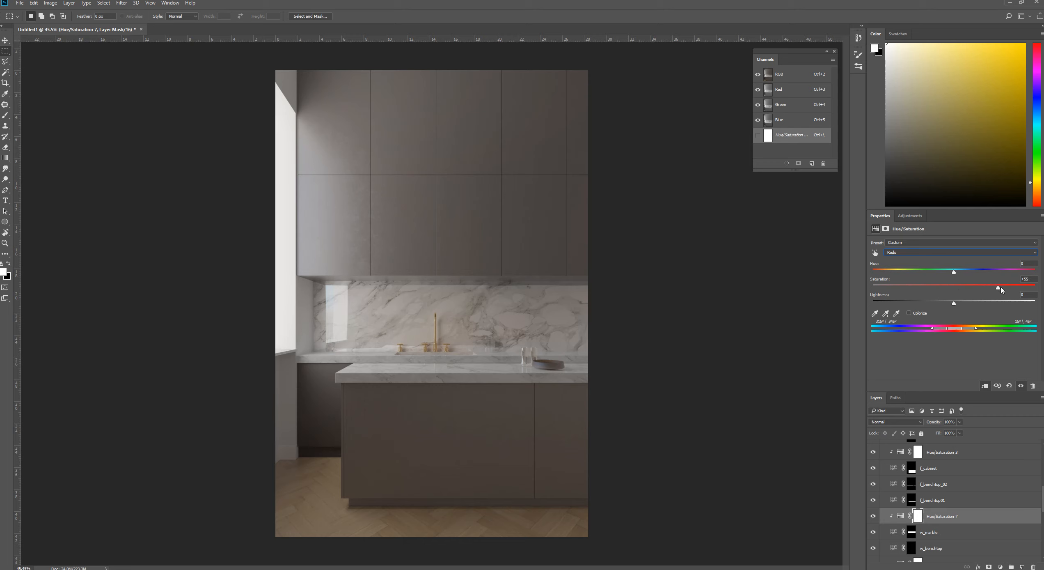
drag(1000, 289, 960, 295)
Step: Find the island benchtop's curve layer, f_benchtop01, and shape its curve into an S for more contrast
scroll(919, 473, down, 3)
click(913, 499)
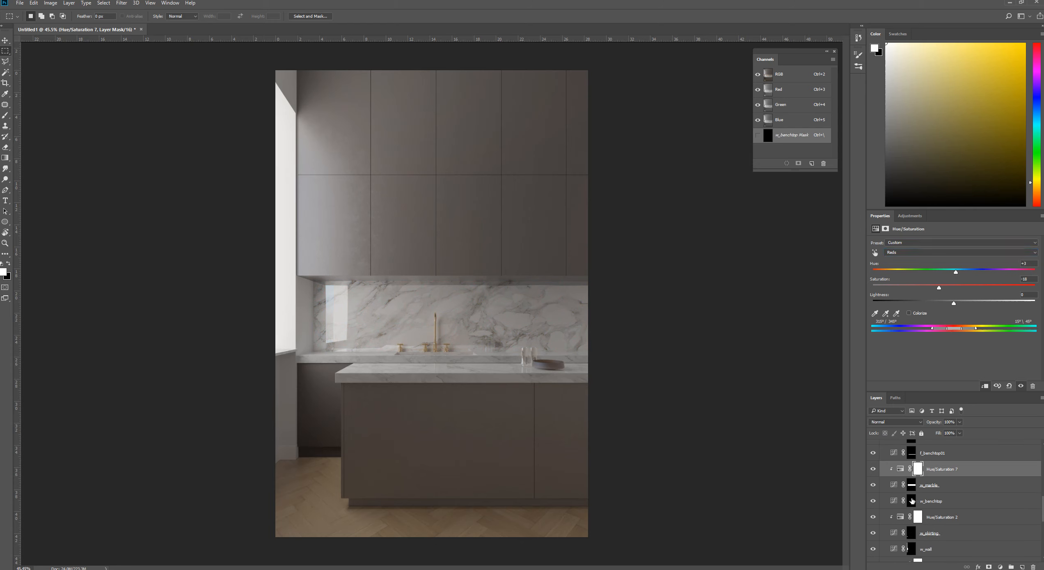
drag(912, 500, 910, 489)
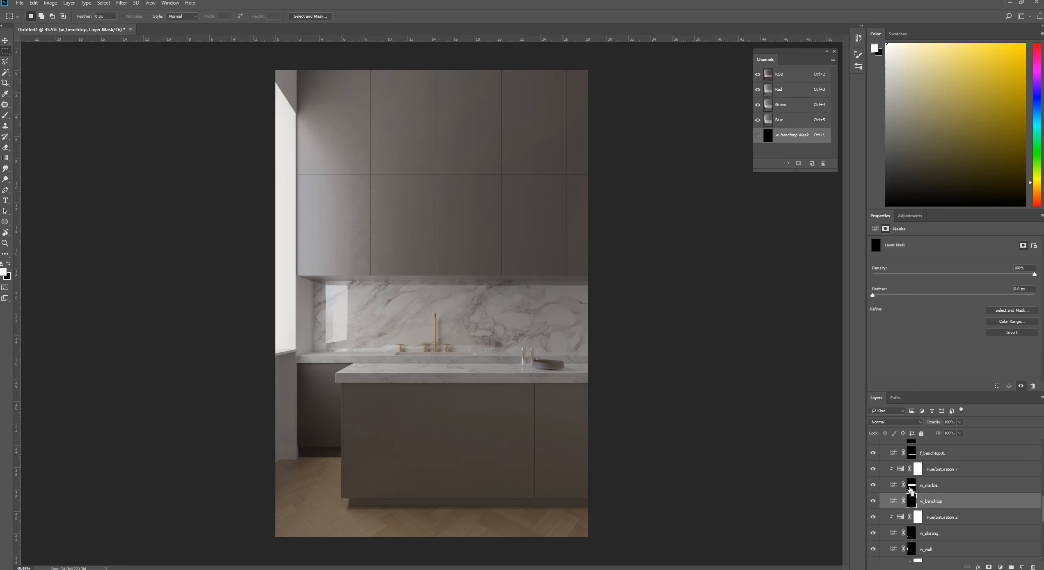
scroll(924, 513, down, 2)
scroll(926, 508, up, 4)
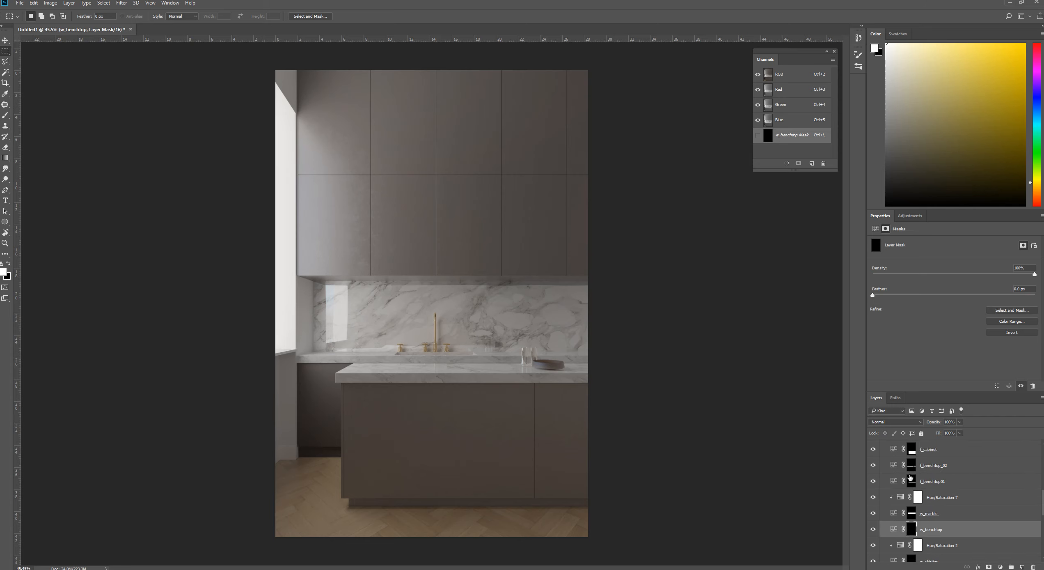
click(882, 483)
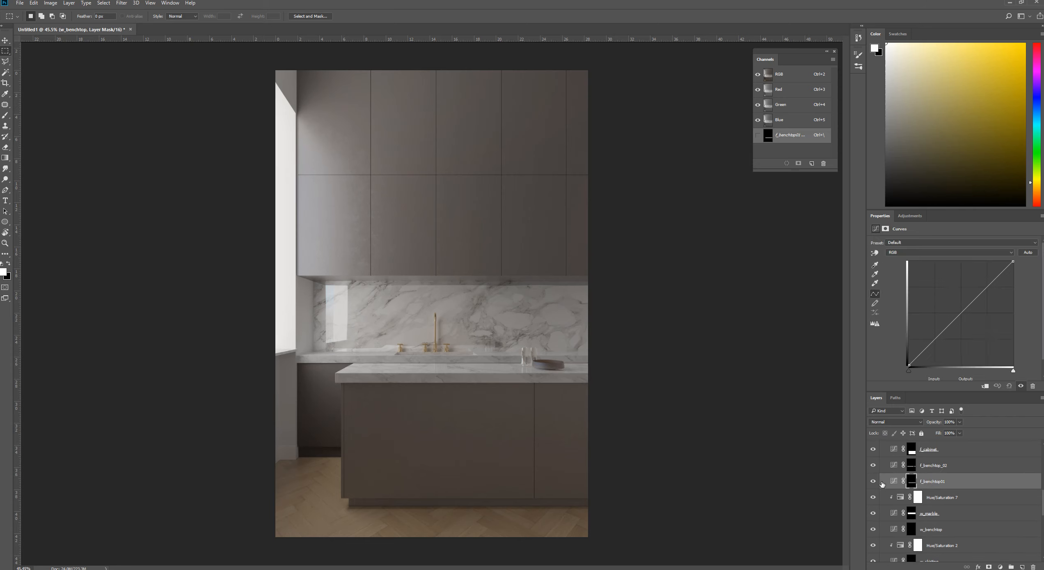
drag(948, 326, 970, 301)
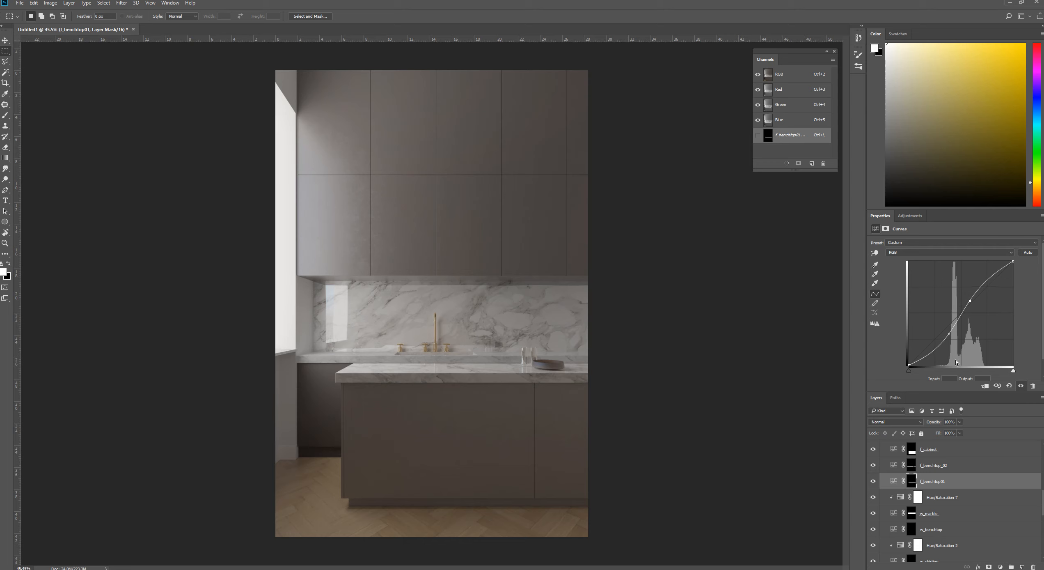
Step: Shape the f_benchtop_02 curve into an S, lowering the shadows and raising the brighter tones of the sink benchtop
click(911, 467)
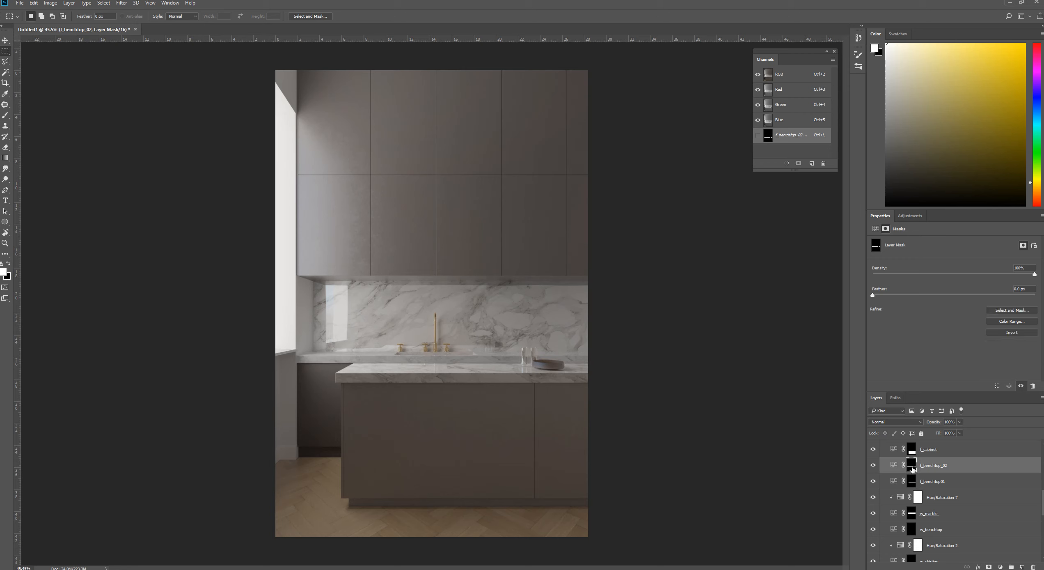
click(894, 465)
drag(945, 327, 946, 340)
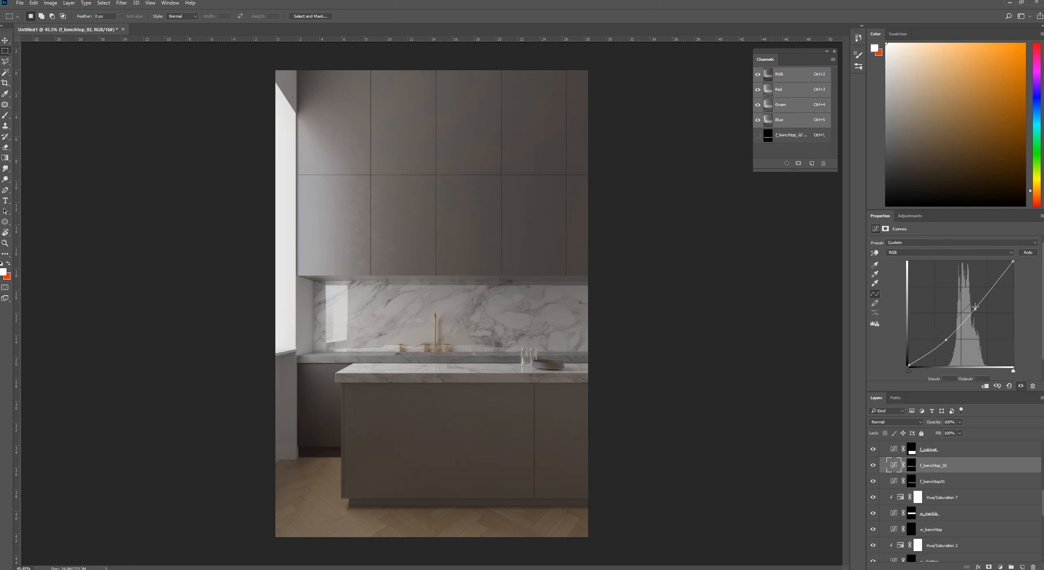
drag(975, 307, 975, 294)
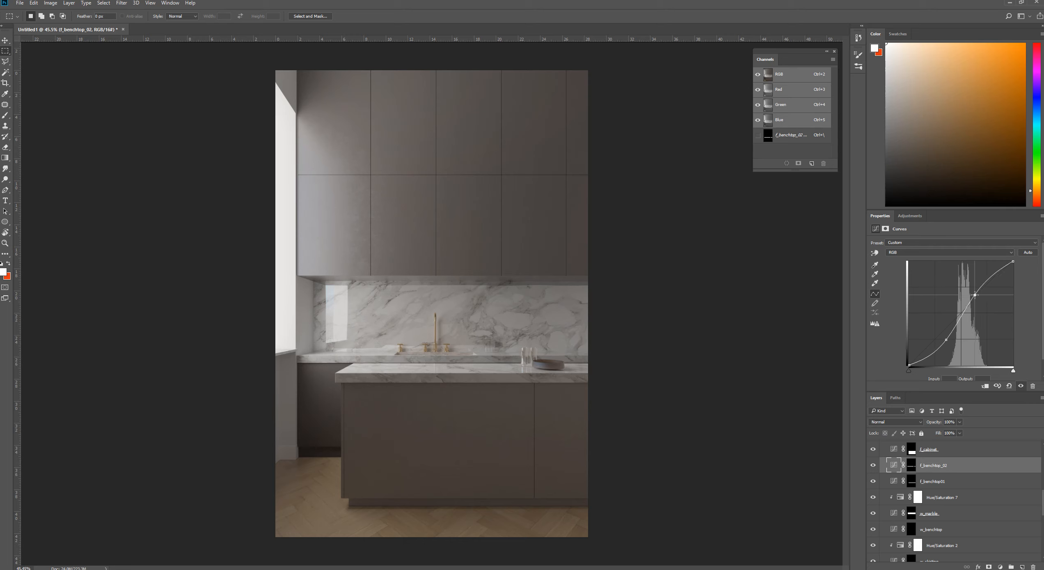
drag(975, 294, 975, 295)
Step: Inspect the sink benchtop up close and fine-tune the highlight point of the f_benchtop_02 curve
scroll(330, 362, up, 5)
scroll(330, 361, up, 2)
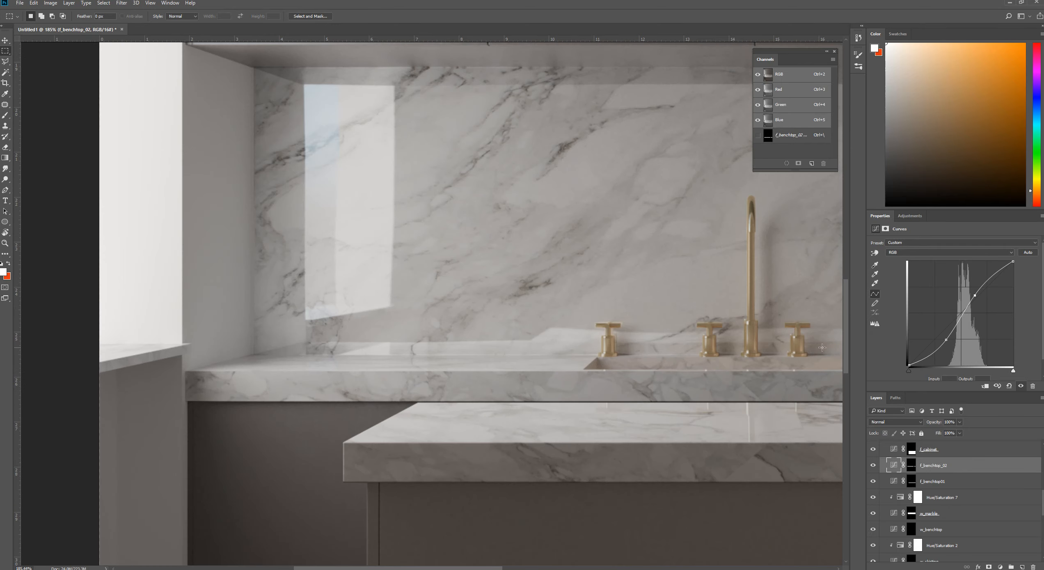
drag(975, 295, 976, 296)
scroll(713, 376, down, 3)
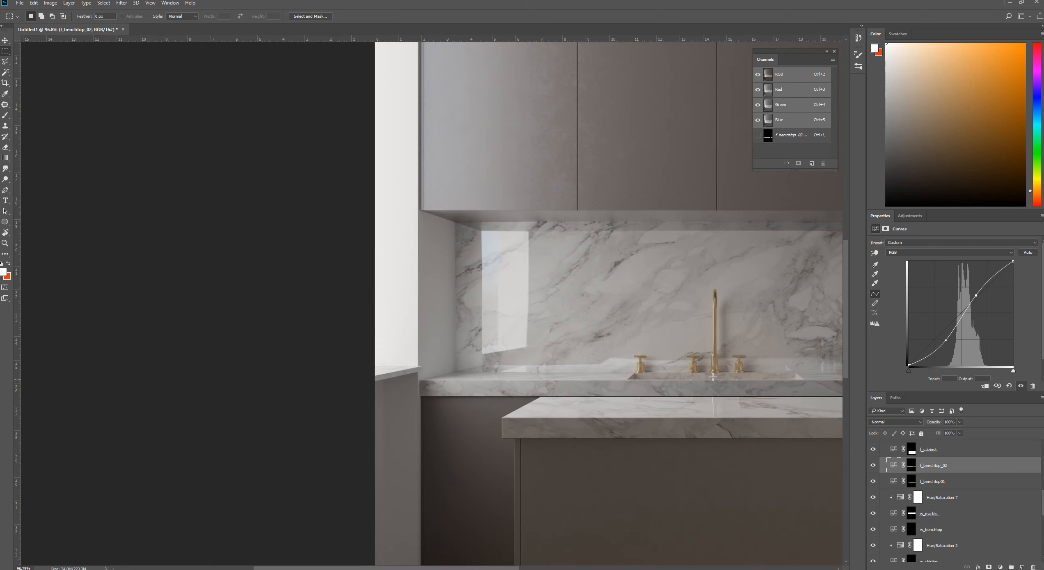
scroll(713, 376, down, 2)
scroll(575, 308, up, 1)
scroll(709, 386, down, 2)
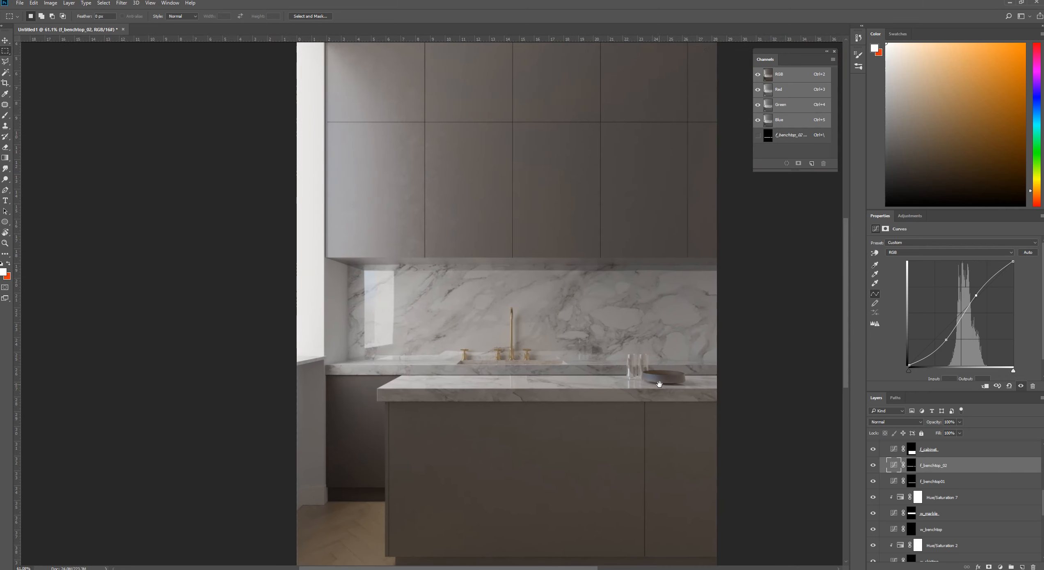
Step: Refine the f_benchtop_02 curve by shifting its shadow point toward the midtones and readjusting the highlight point
scroll(602, 383, up, 1)
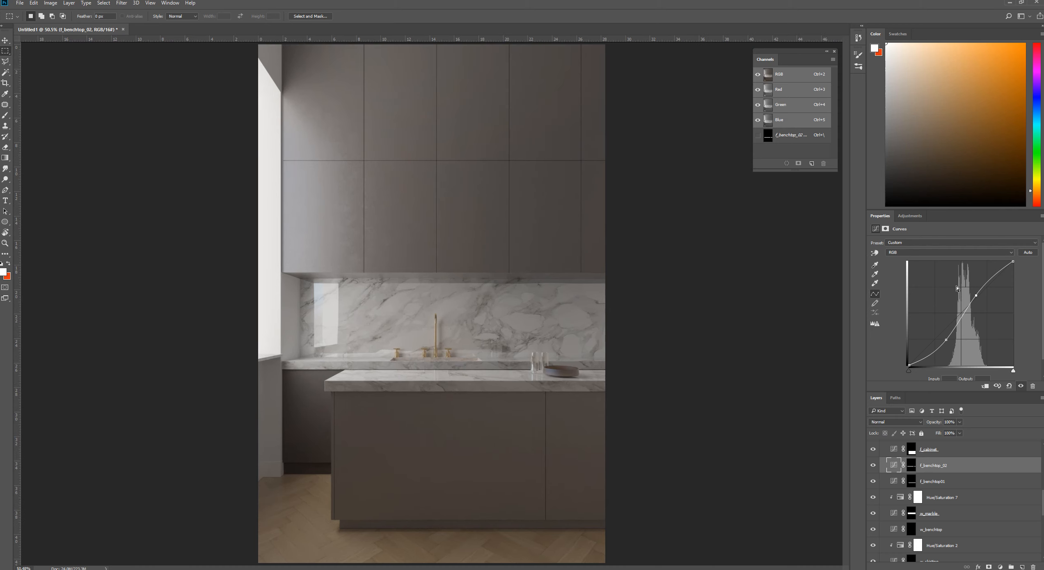
drag(946, 340, 976, 289)
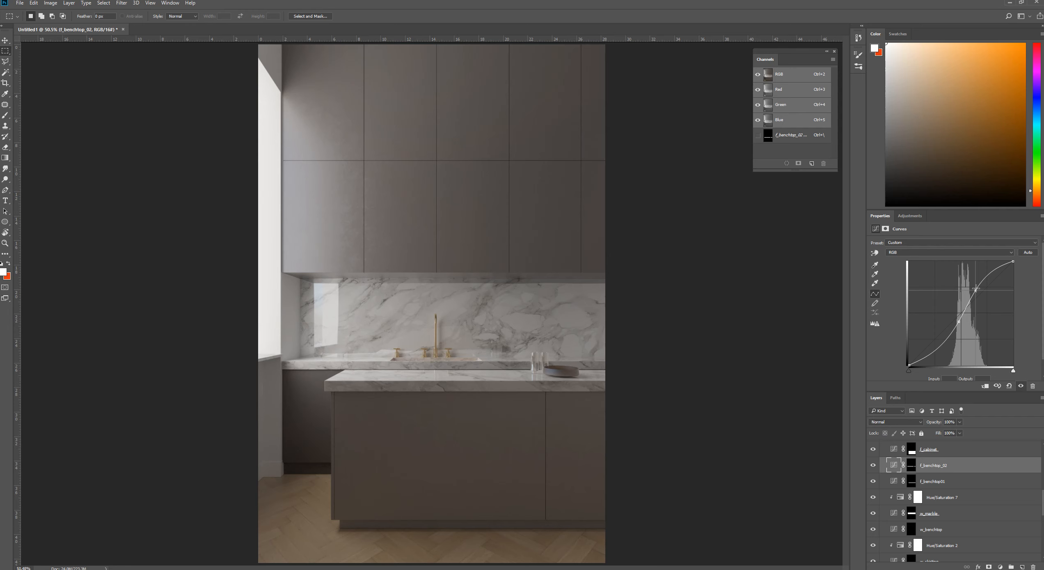
drag(976, 289, 976, 294)
Step: Compare the graded composite with the original render by temporarily isolating the 01.cam_.RGB_color layer
scroll(959, 461, down, 2)
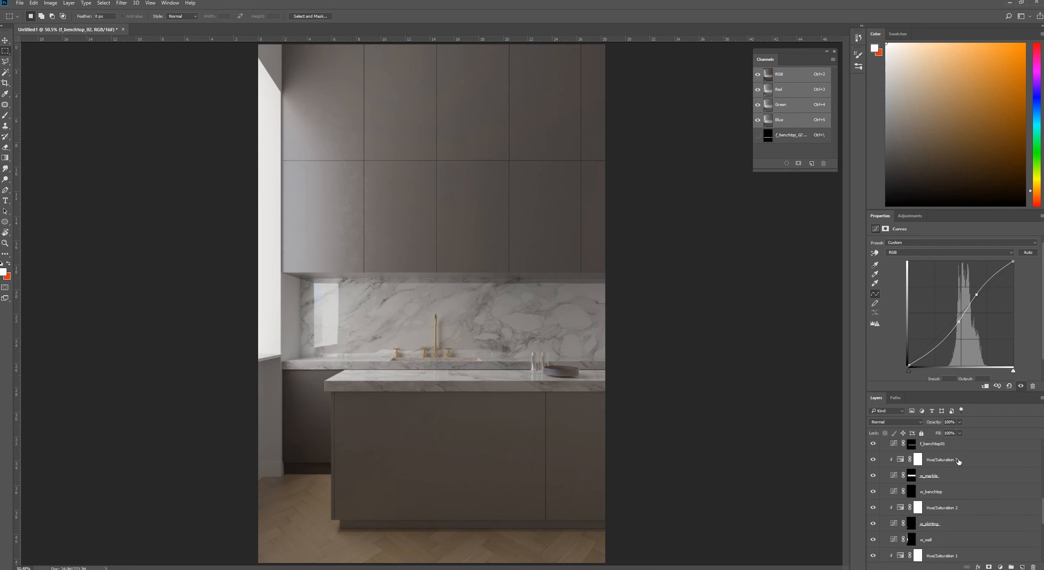
scroll(959, 461, down, 5)
alt+click(873, 555)
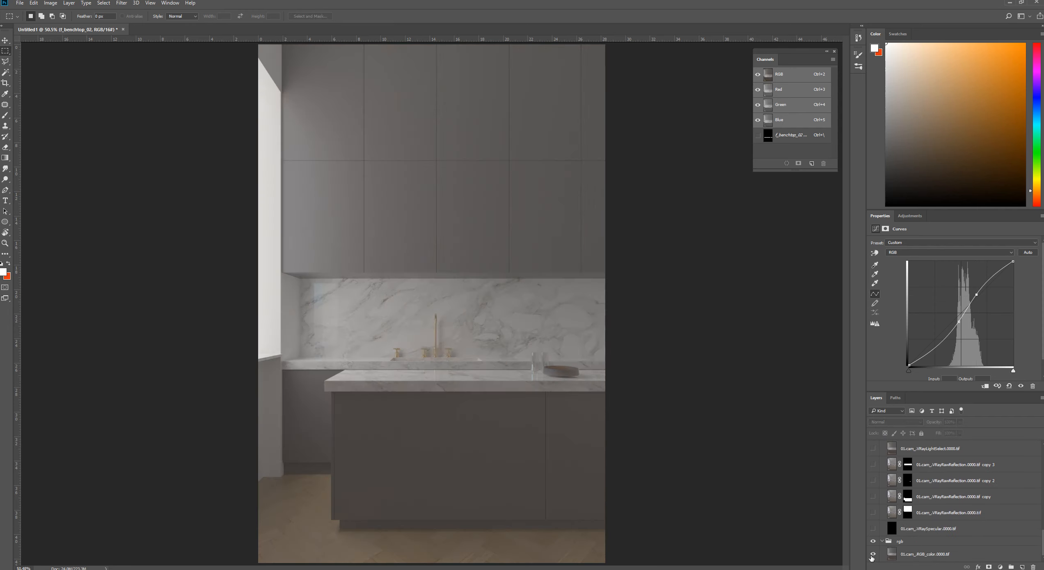
alt+click(872, 555)
scroll(938, 506, up, 7)
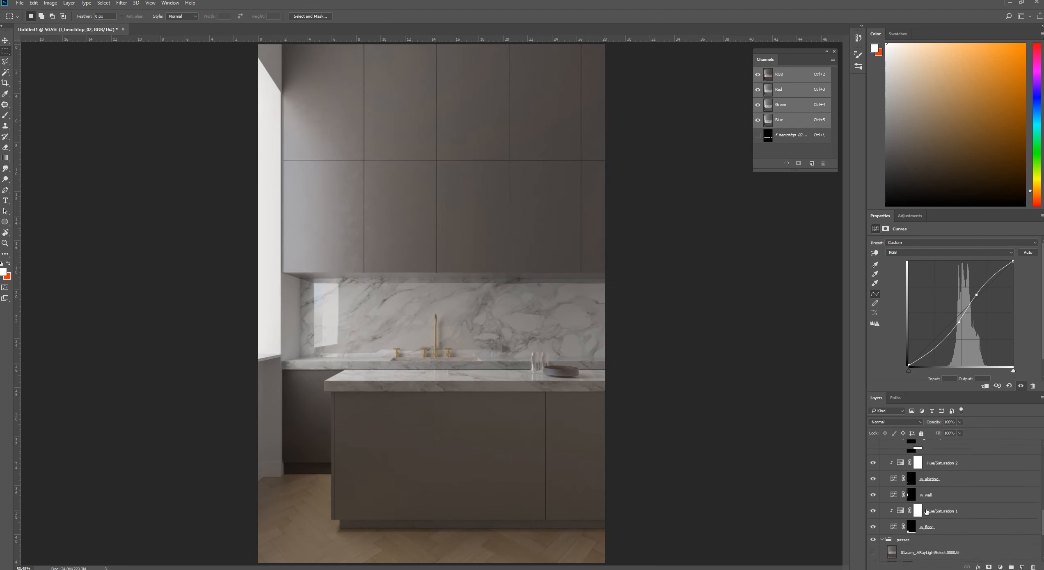
scroll(938, 505, up, 3)
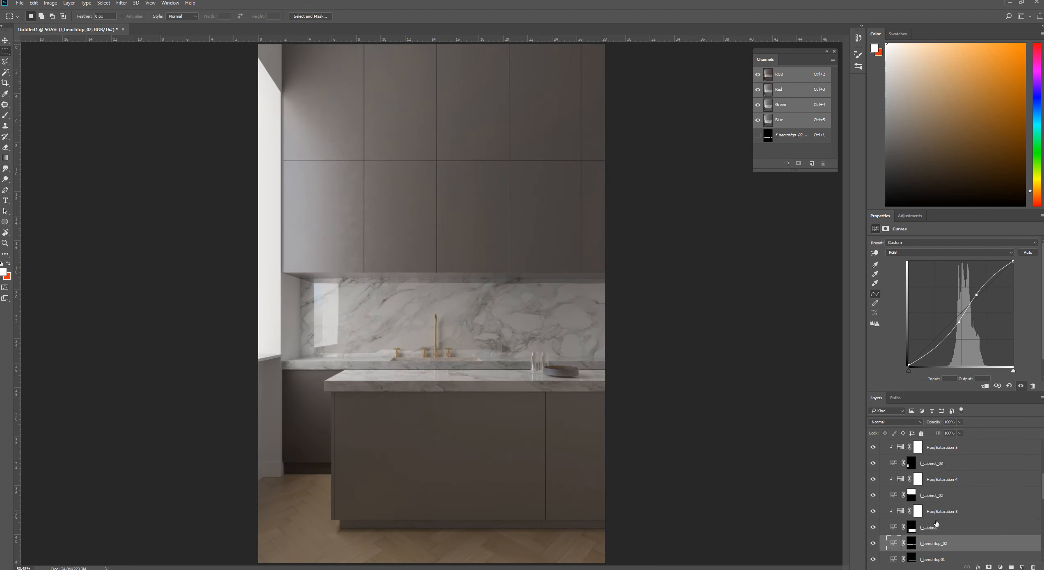
Step: Add a Hue/Saturation adjustment clipped to f_benchtop_02, set its saturation to -12, and check the sink benchtop up close
click(934, 514)
click(933, 524)
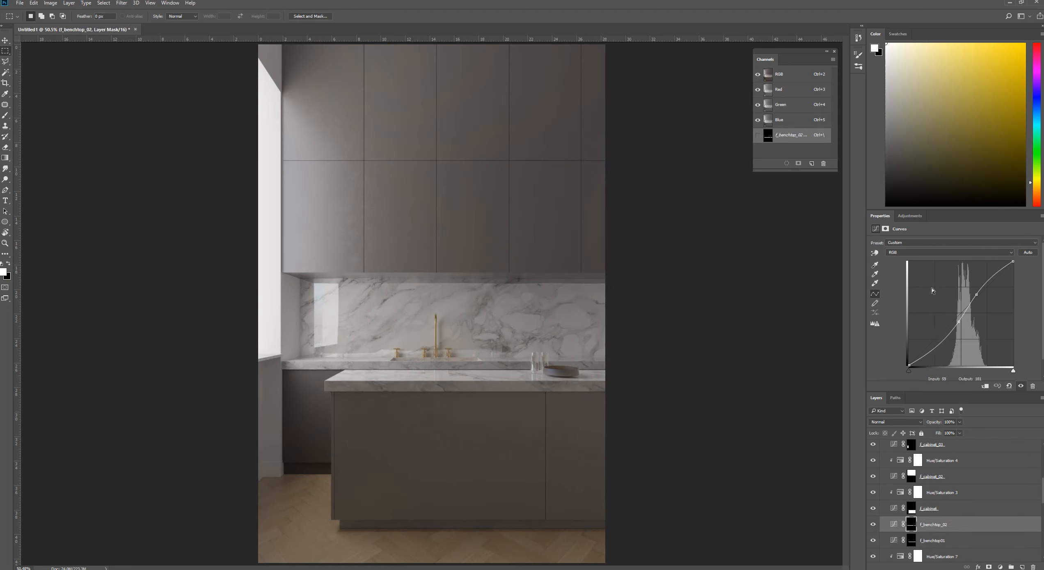
click(912, 216)
click(888, 245)
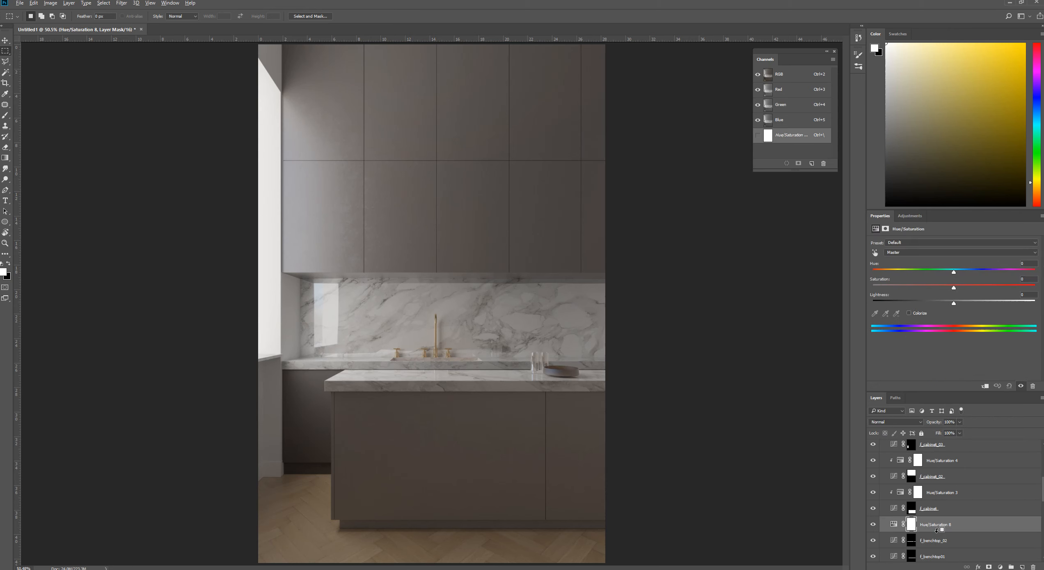
key(ctrl+alt+g)
drag(956, 290, 945, 292)
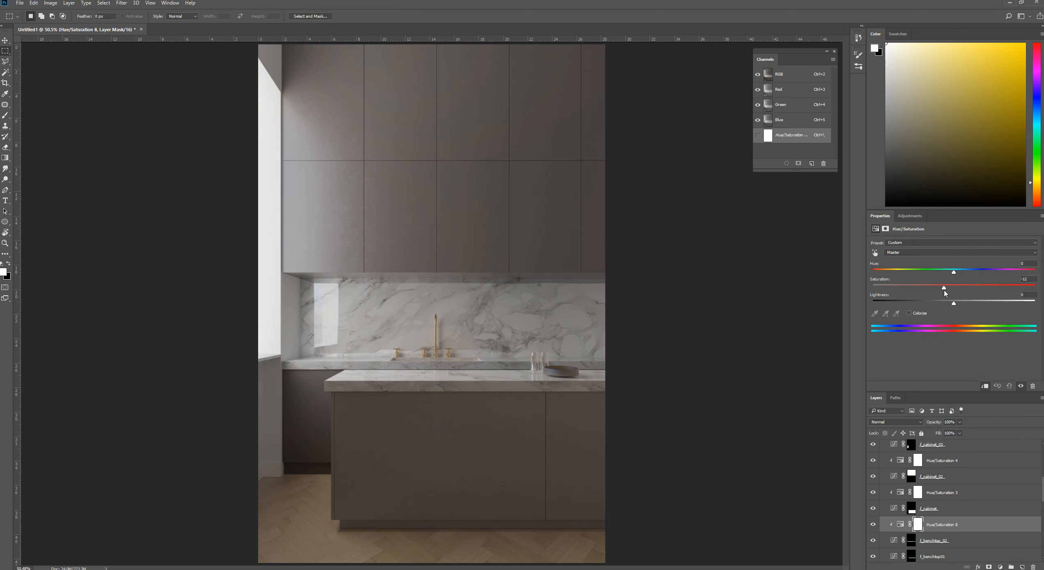
scroll(476, 347, up, 8)
scroll(457, 375, down, 6)
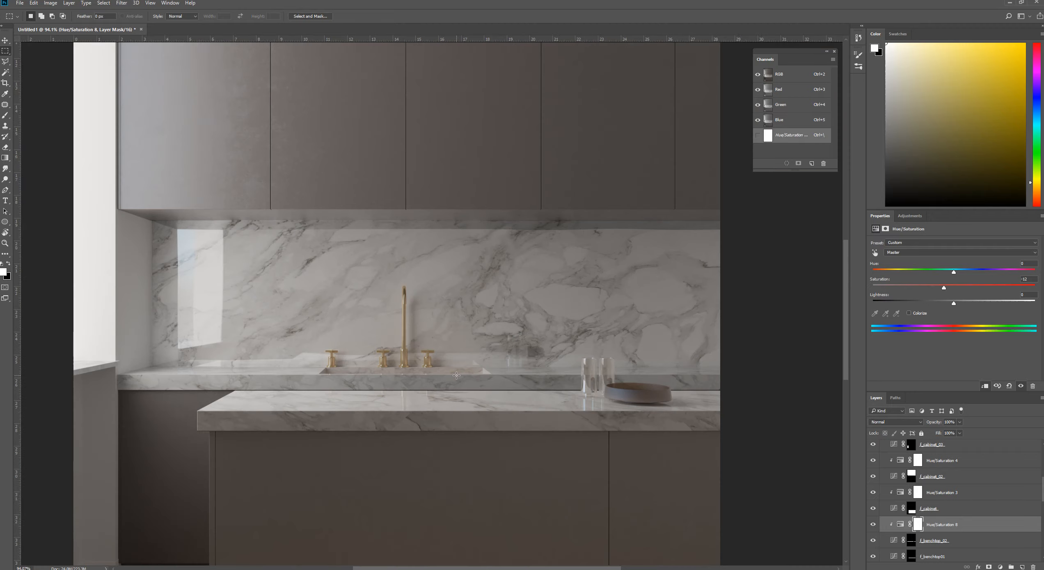
scroll(457, 375, down, 4)
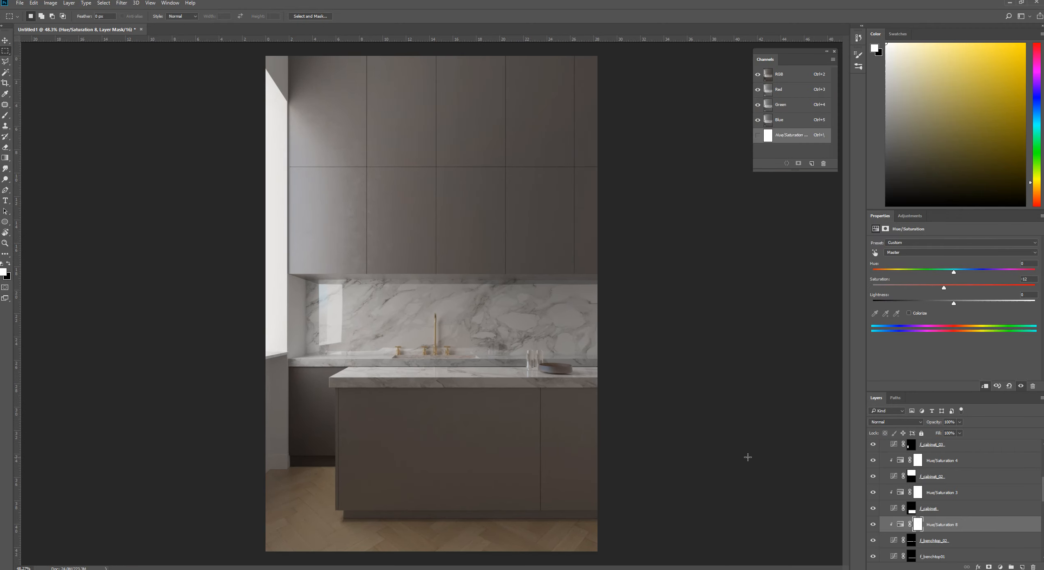
Step: Reshape the w_benchtop curve with a slightly lowered midtone point and a raised highlight point
scroll(928, 510, down, 3)
scroll(928, 509, down, 6)
scroll(915, 510, down, 5)
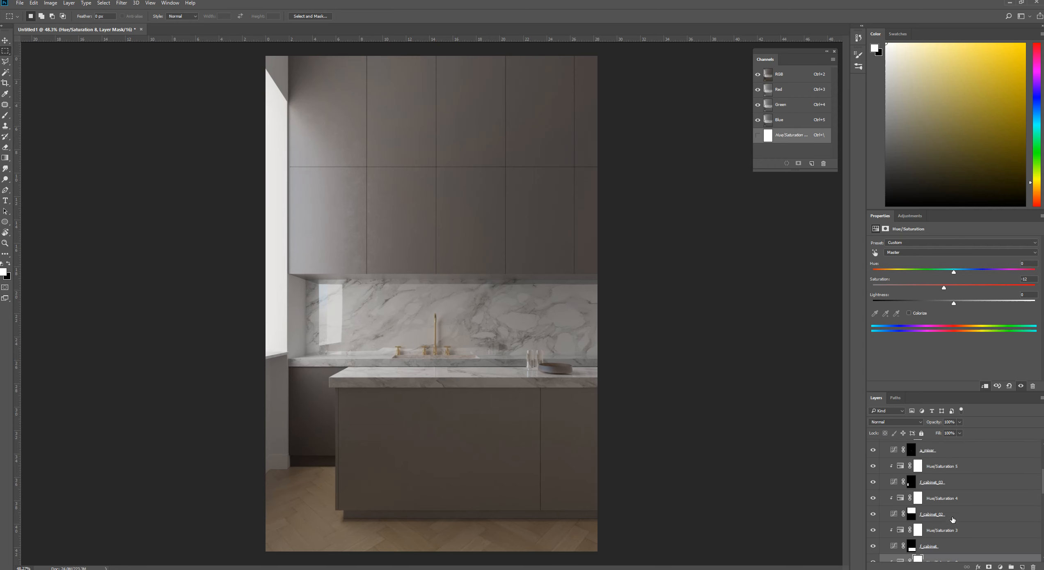
click(935, 522)
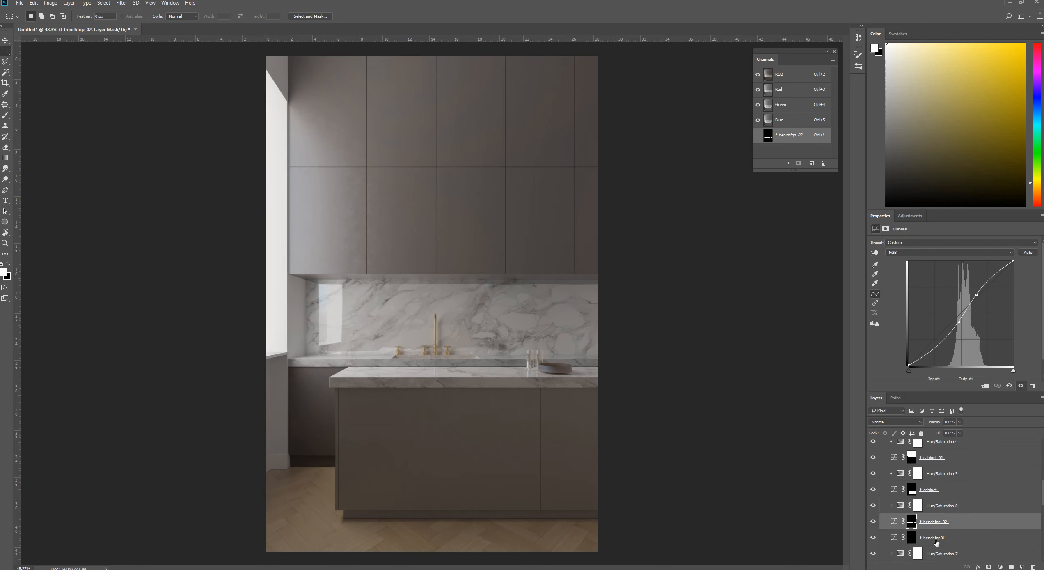
click(922, 540)
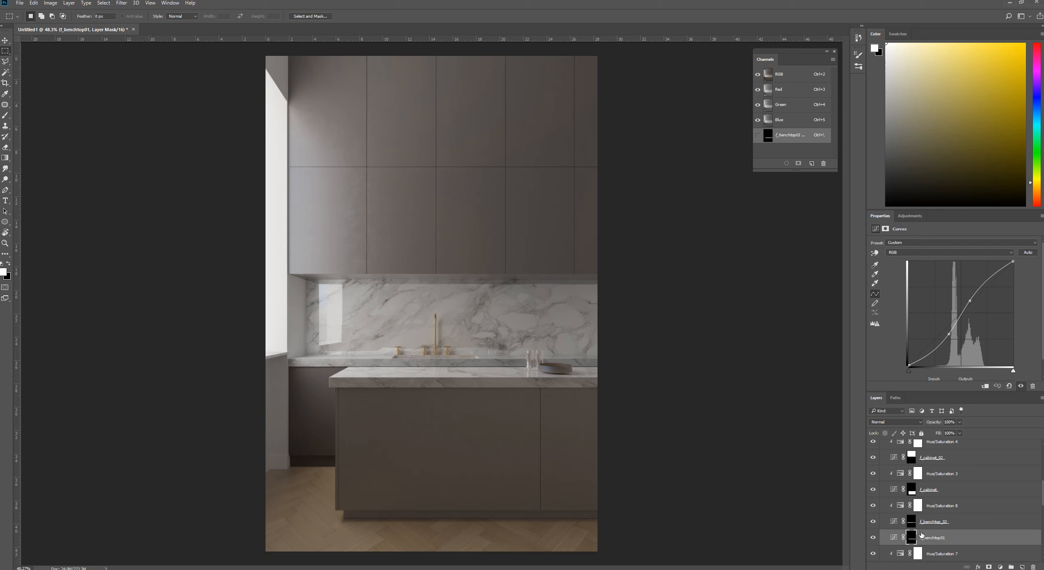
scroll(924, 532, down, 4)
scroll(915, 513, down, 2)
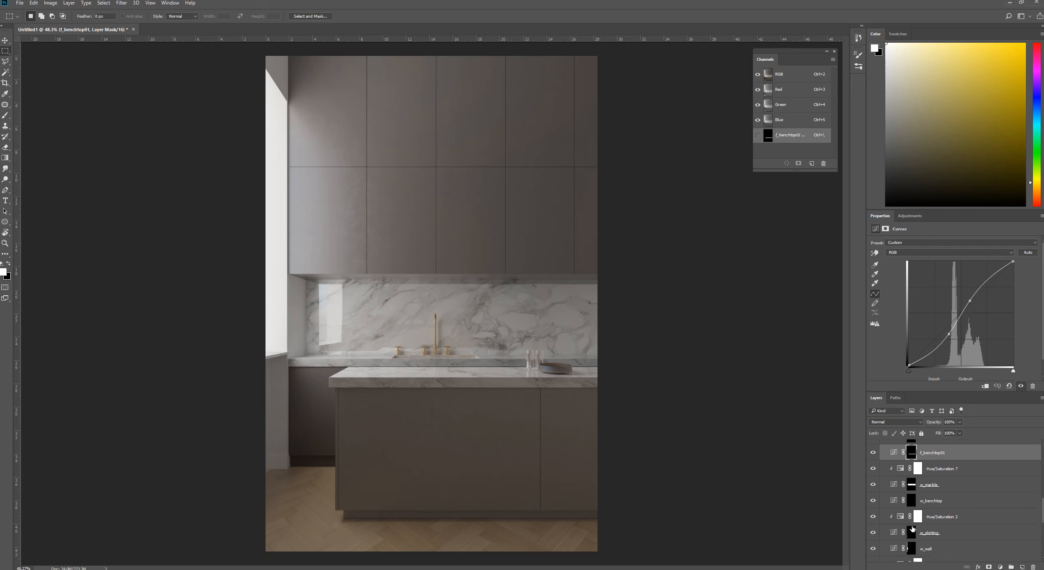
click(912, 492)
click(894, 491)
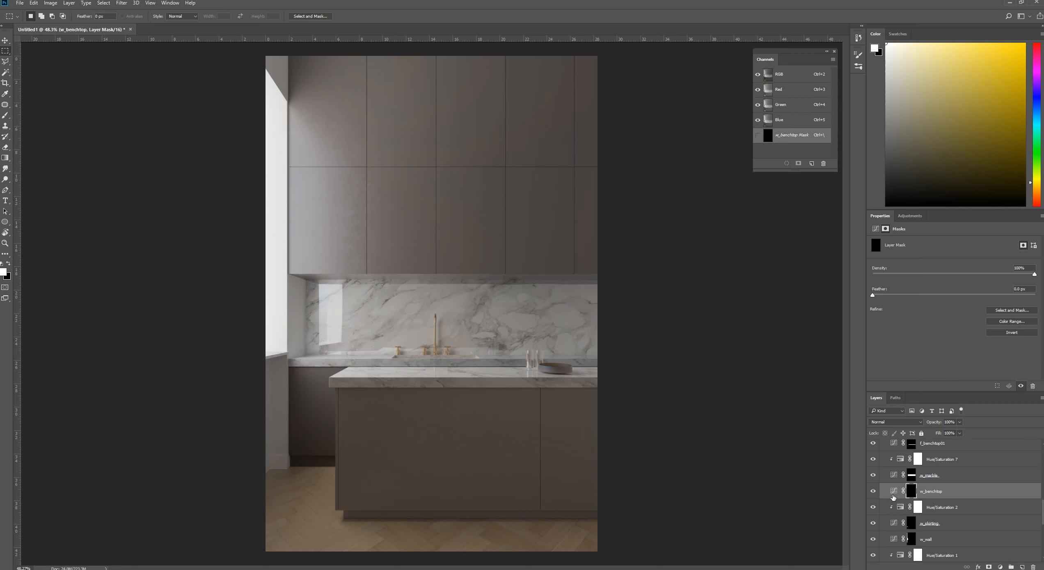
click(955, 324)
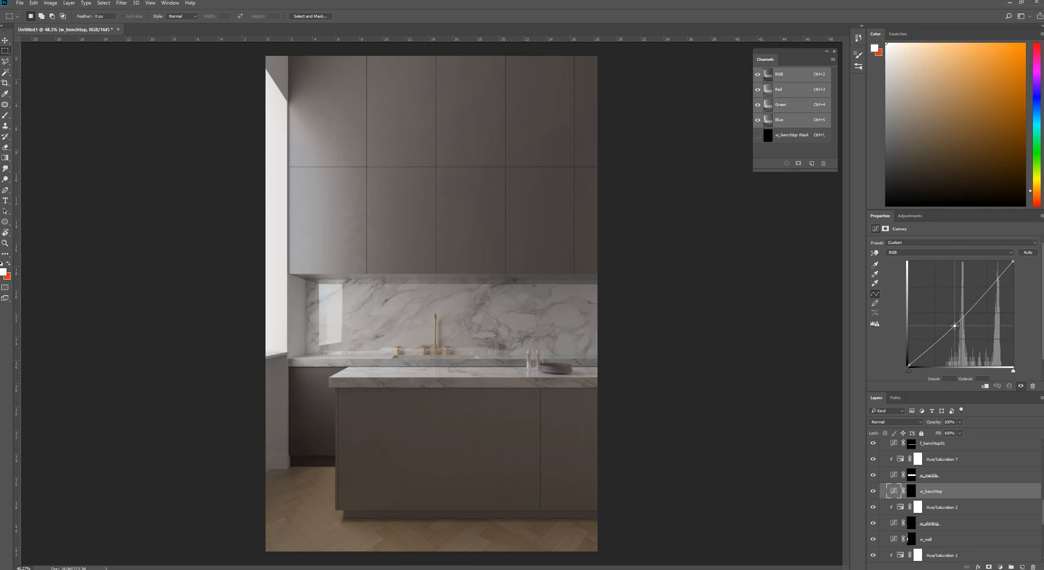
click(999, 273)
drag(956, 325, 956, 327)
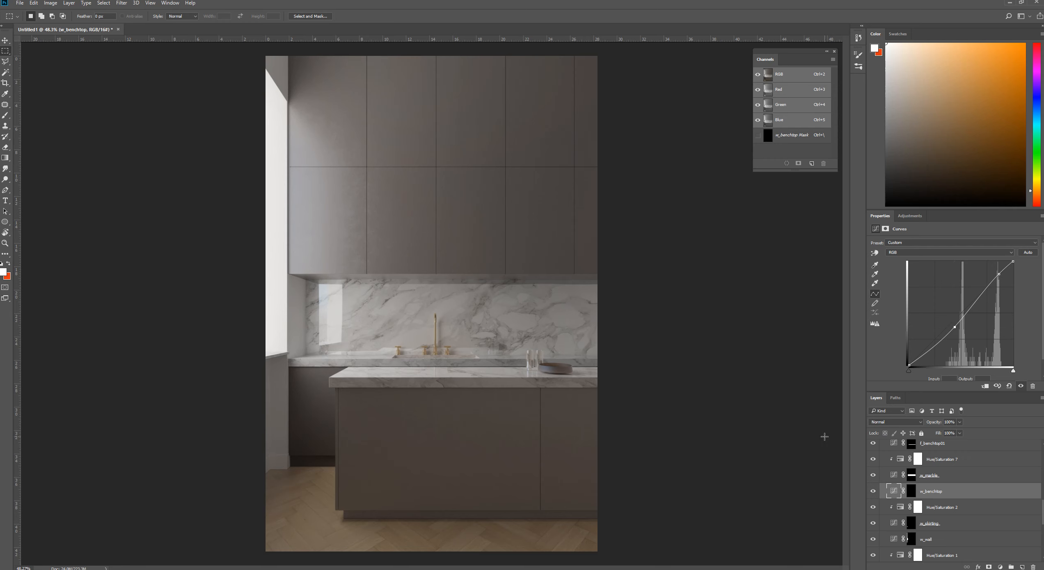
Step: Add a Vibrance adjustment above a_glass and raise both its vibrance and its saturation slightly
scroll(923, 518, up, 10)
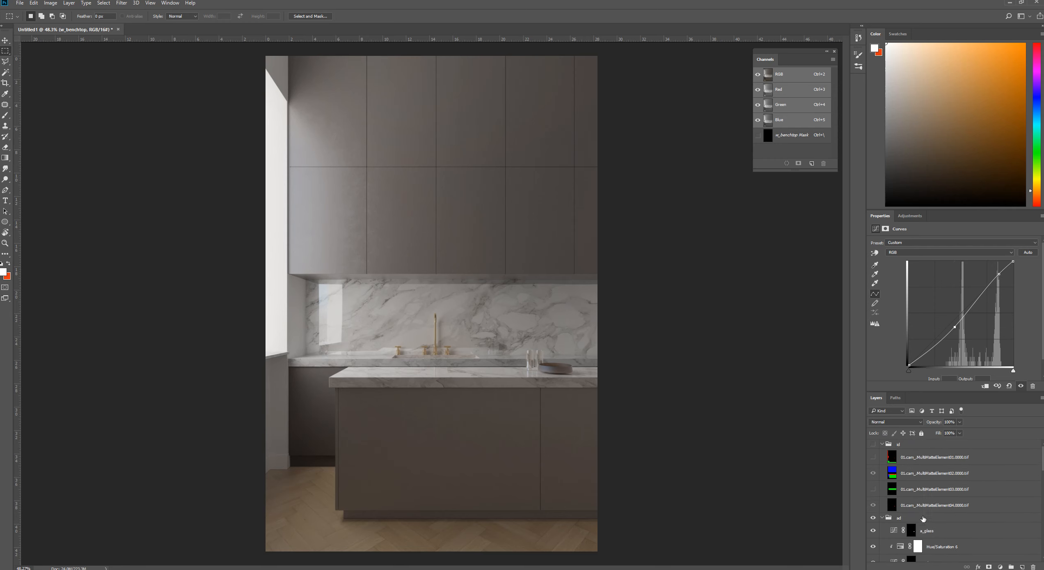
click(912, 531)
click(910, 216)
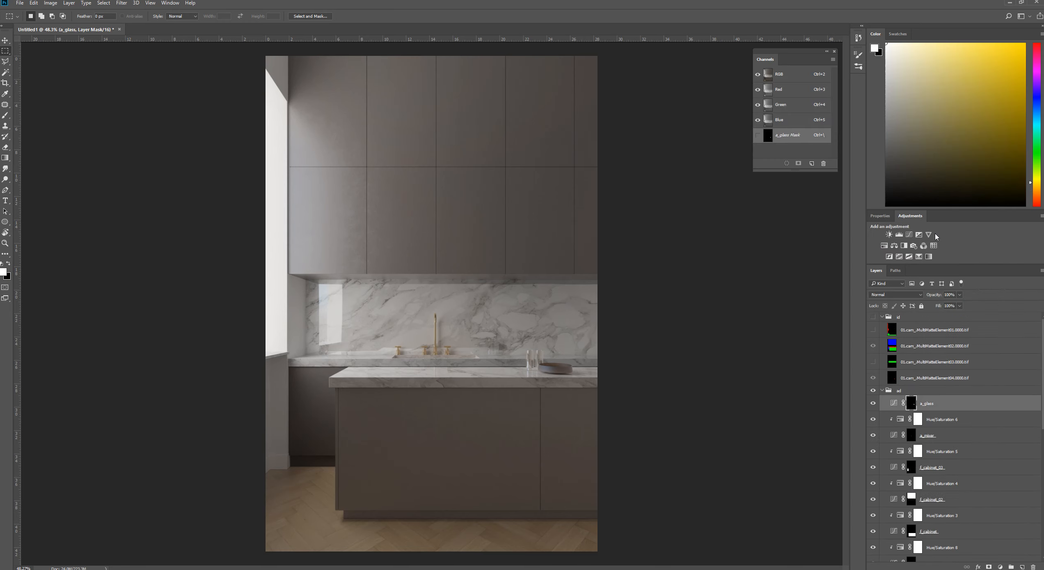
click(929, 234)
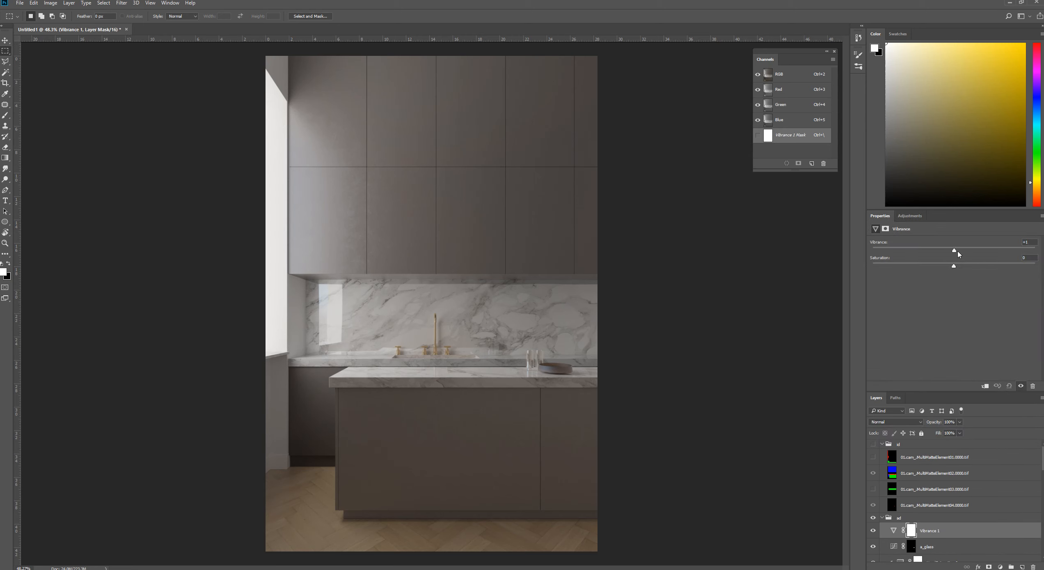
mouse_move(954, 250)
mouse_down()
mouse_move(1014, 251)
mouse_move(970, 255)
mouse_up()
drag(955, 266, 960, 266)
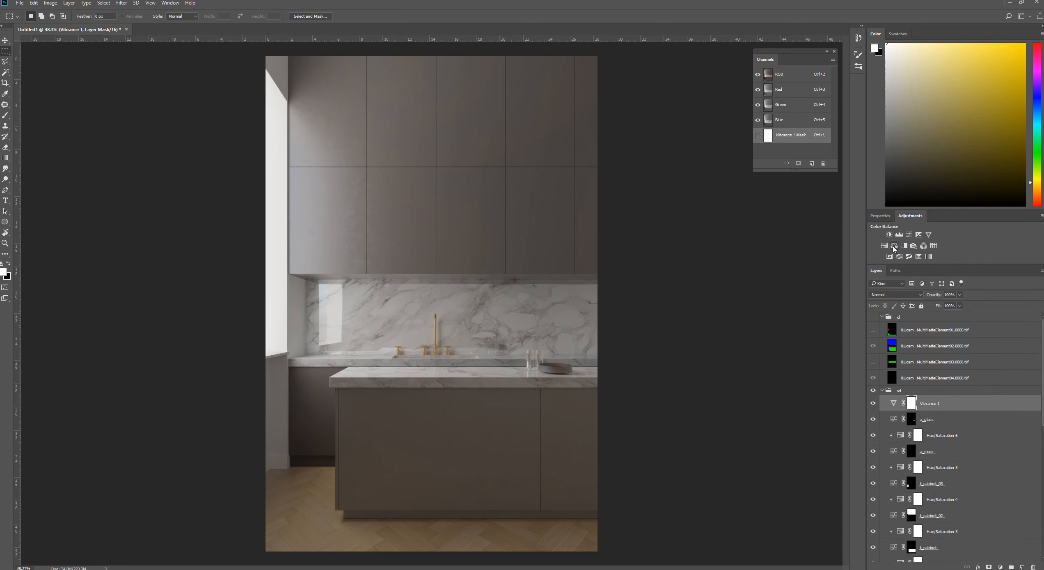
Step: Add a global Curves adjustment above the Vibrance layer and shape it into a gentle S for more contrast
key(ctrl+m)
drag(991, 284, 992, 276)
drag(930, 342, 931, 348)
drag(992, 276, 993, 274)
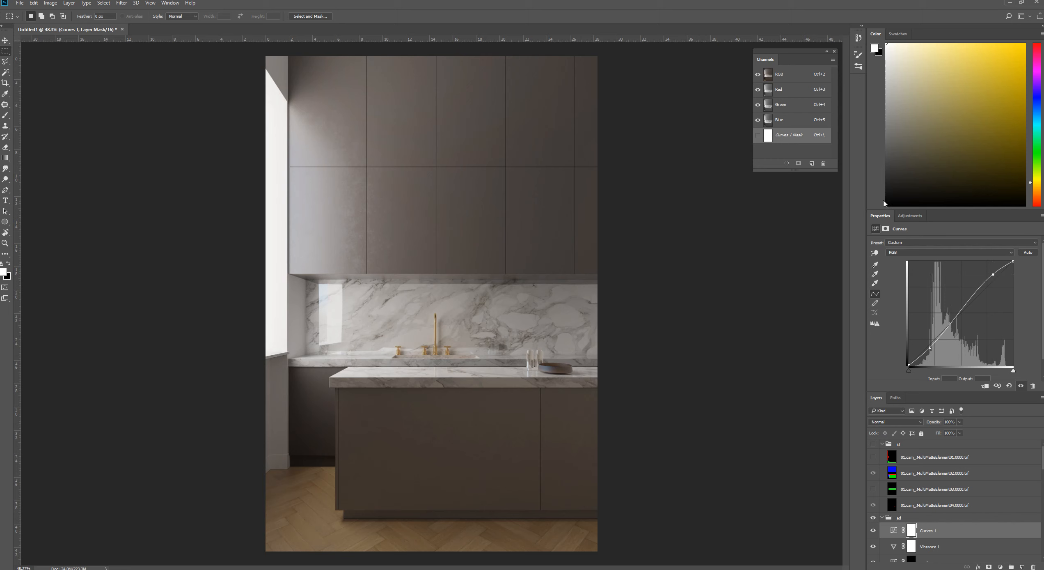
Step: Add a global Hue/Saturation adjustment and set its Reds range to hue +4 and saturation -32
click(910, 215)
click(884, 246)
click(920, 252)
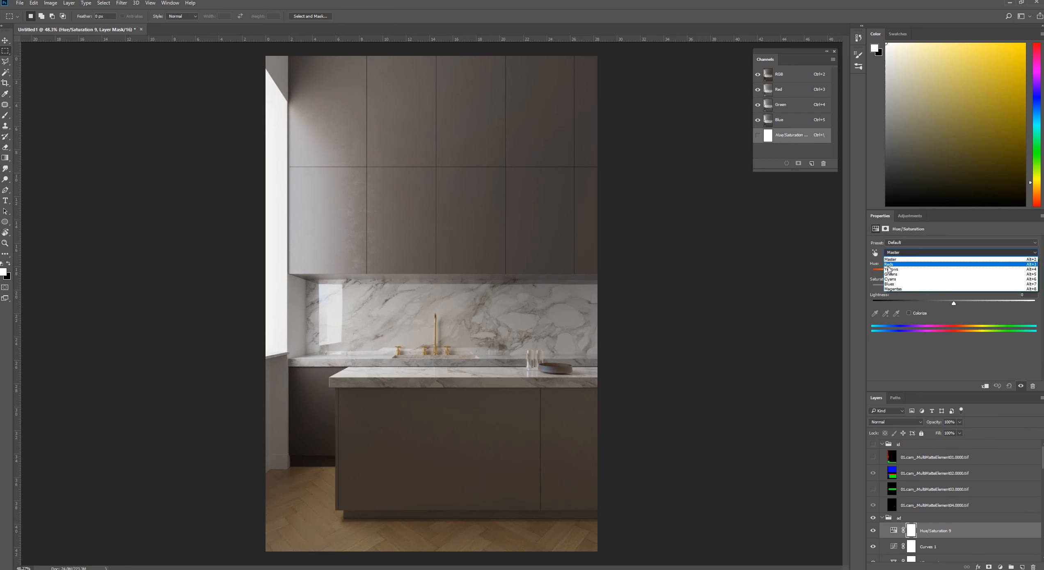
click(921, 259)
mouse_move(954, 289)
mouse_down()
mouse_move(925, 289)
mouse_move(958, 276)
mouse_up()
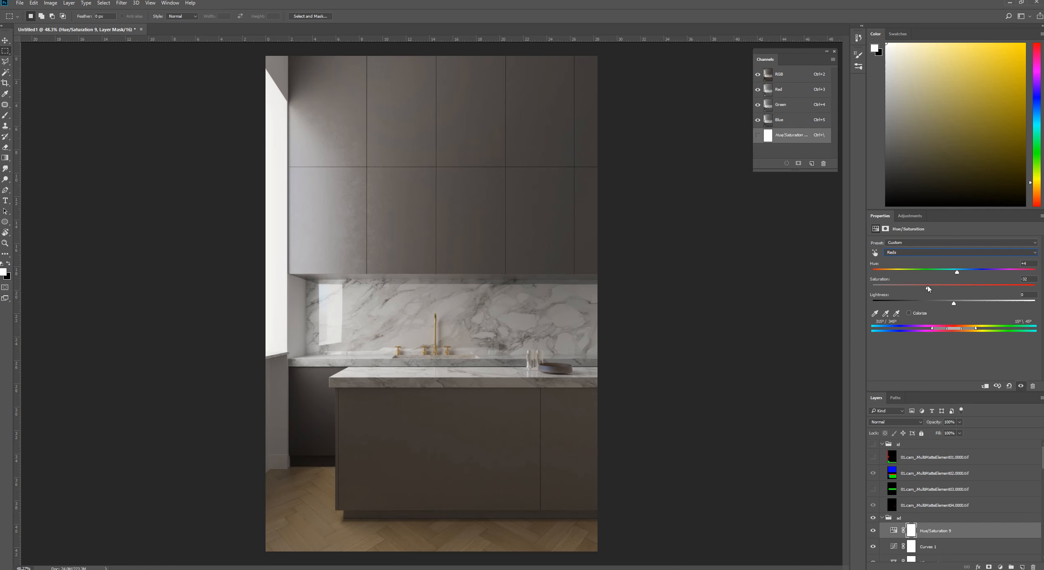
Step: Add a Color Balance adjustment with midtones at Cyan/Red -1, Magenta/Green -1 and Yellow/Blue 0
click(910, 215)
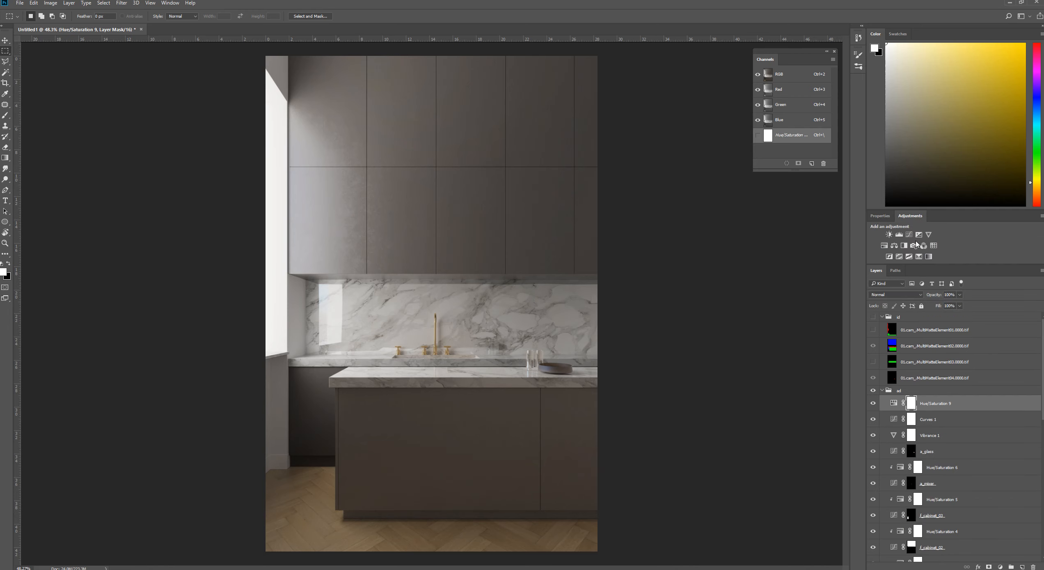
click(894, 245)
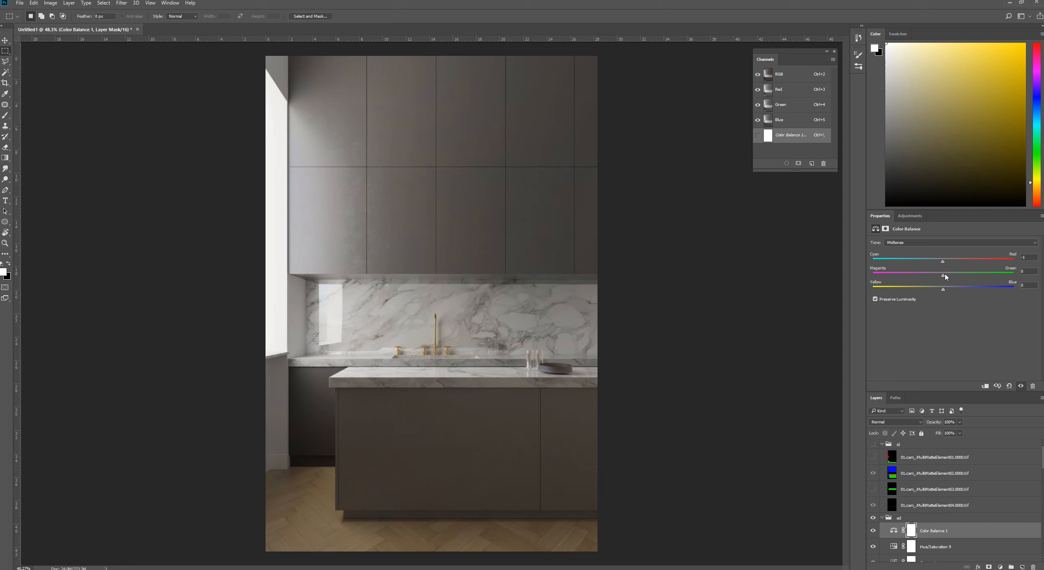
drag(944, 278, 942, 280)
drag(943, 280, 942, 280)
drag(942, 281, 938, 281)
drag(946, 292, 947, 292)
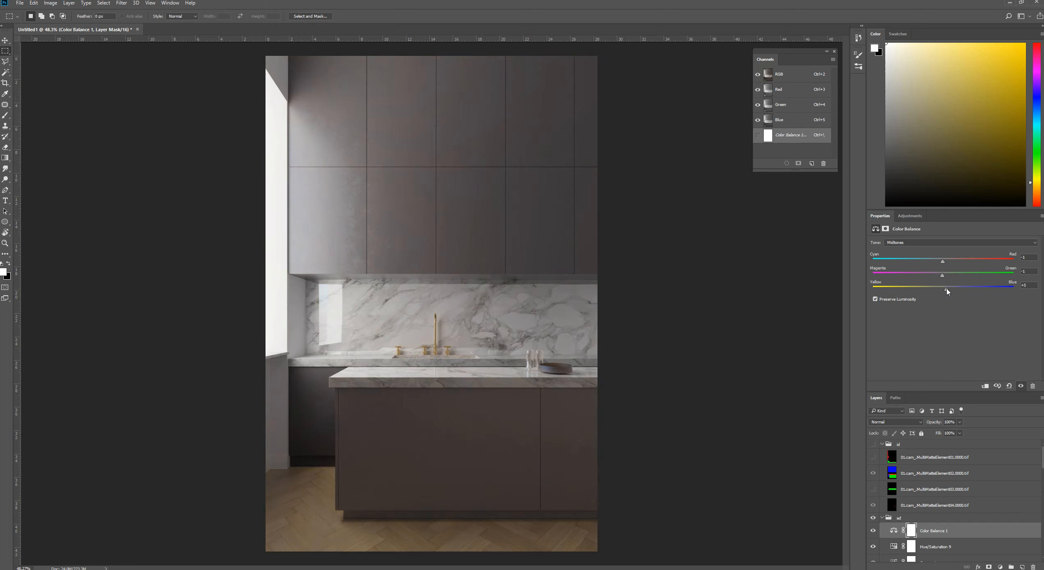
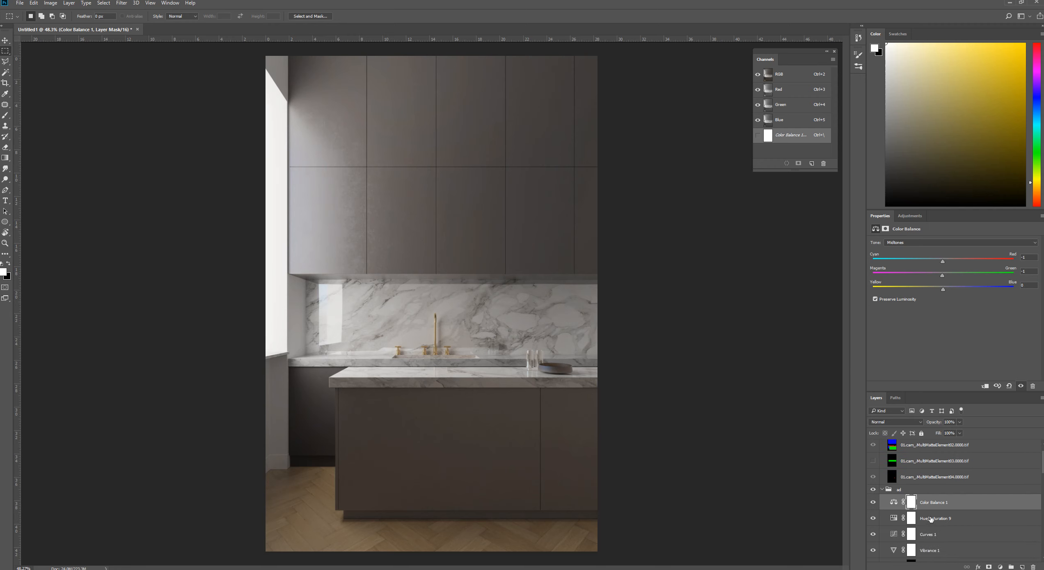
Step: Hide the four global adjustment layers and stamp the visible image onto a new layer above a_glass
scroll(946, 525, down, 2)
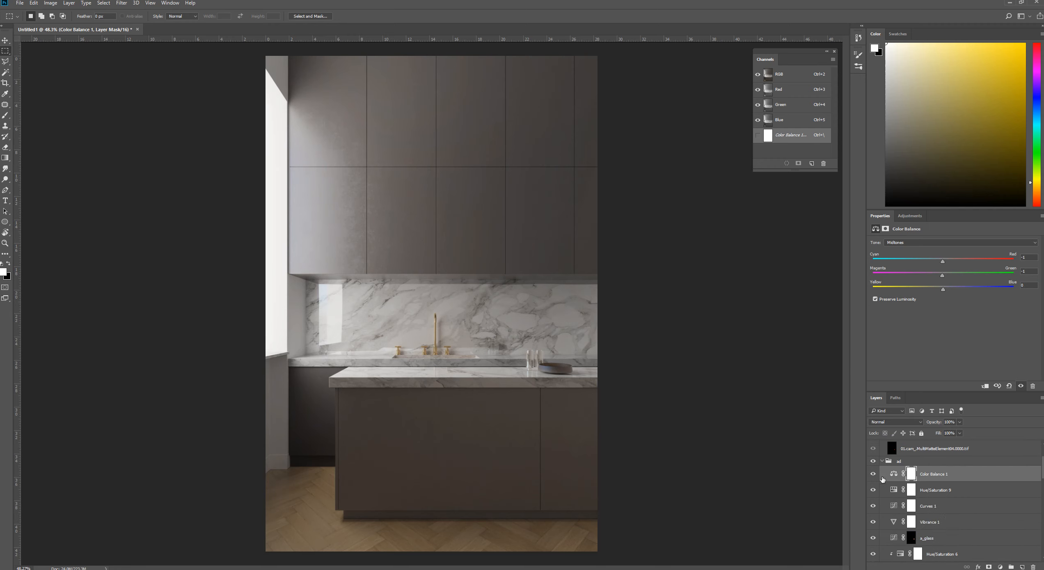
drag(874, 475, 874, 527)
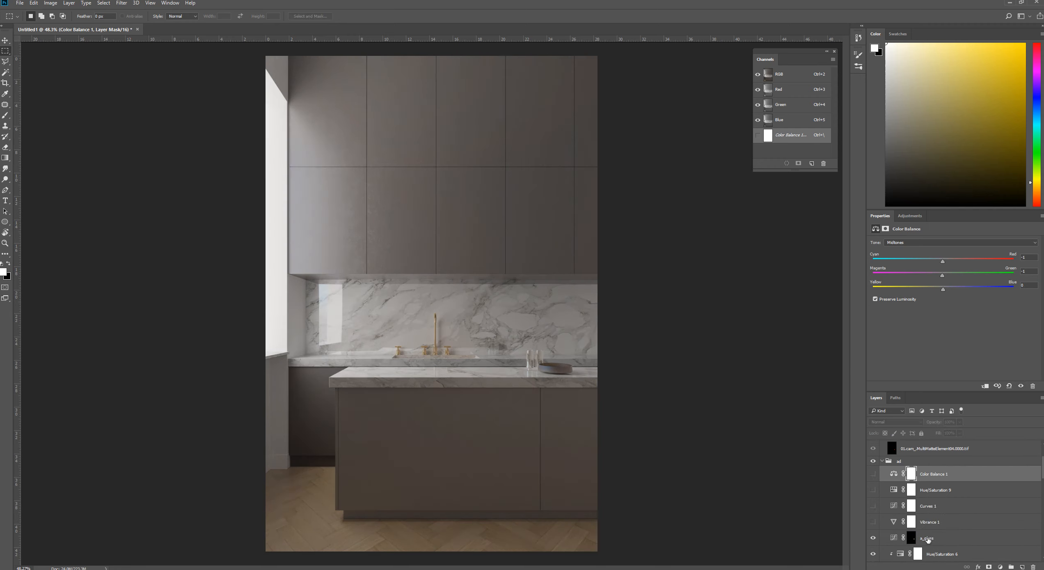
click(931, 538)
key(ctrl+shift+alt+e)
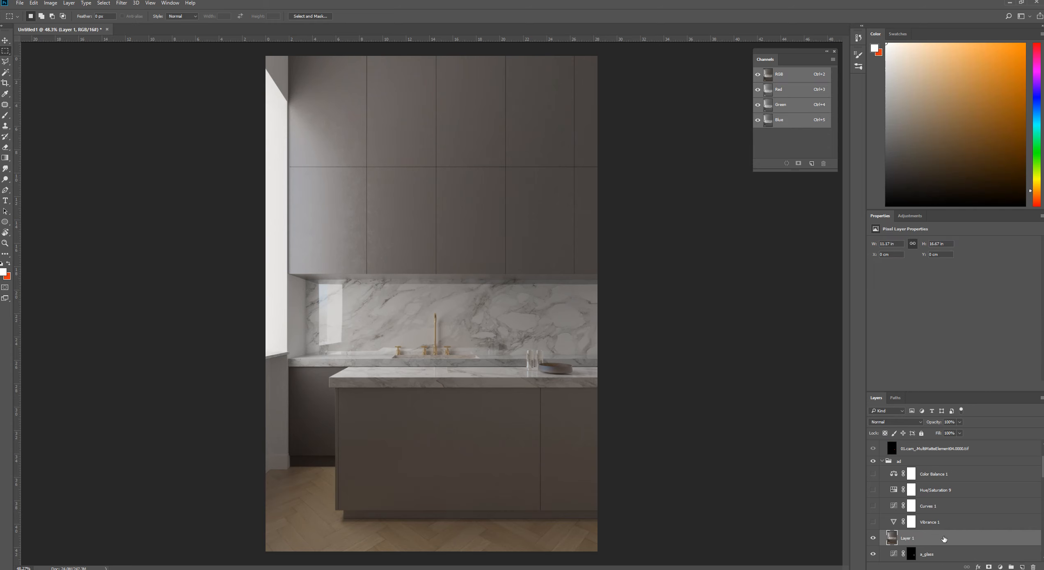
Step: Give the stamped layer a black layer mask and set its blend mode to Screen
click(988, 567)
key(ctrl+i)
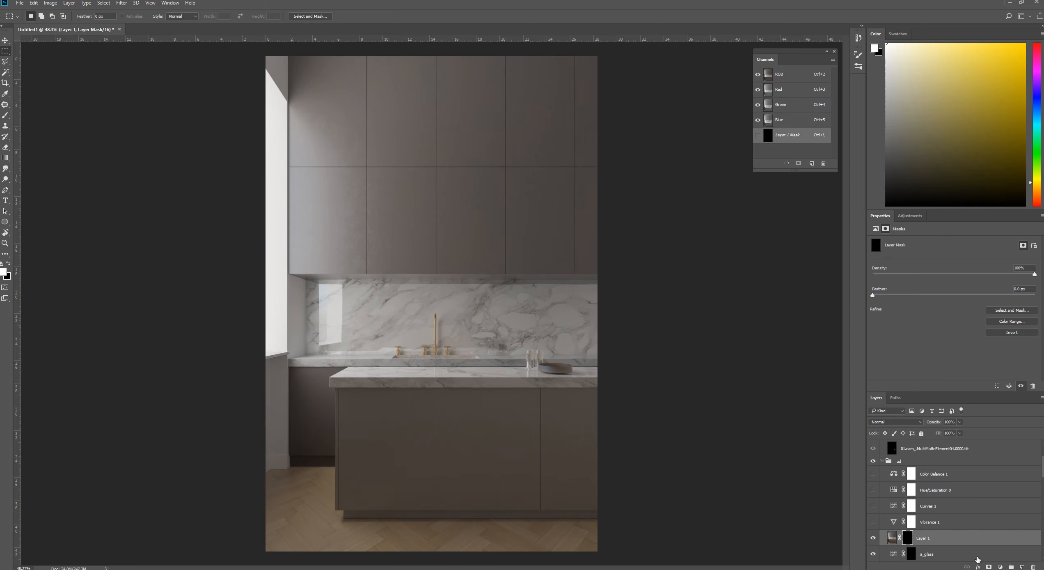
click(905, 422)
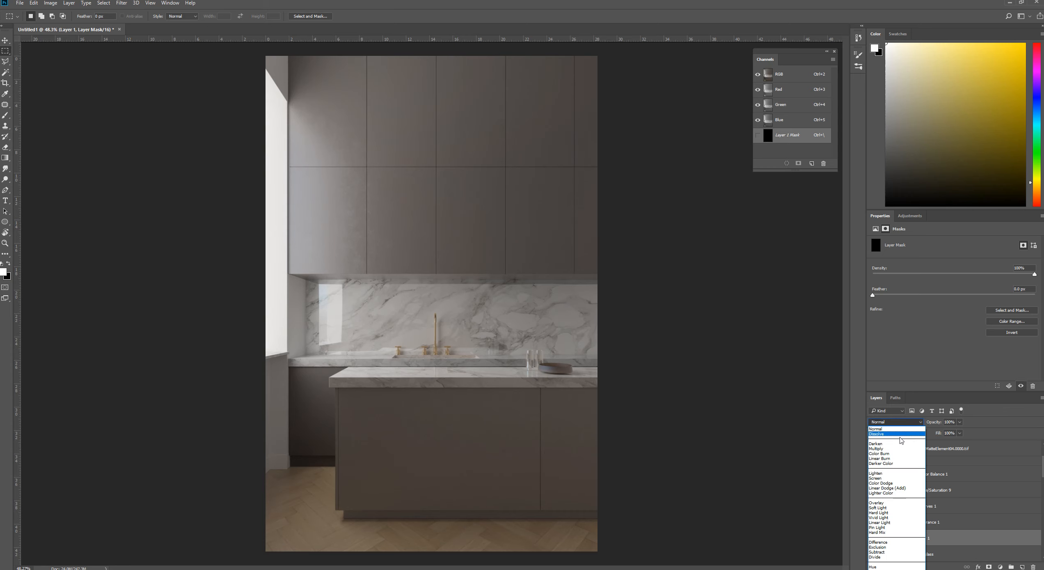
click(890, 479)
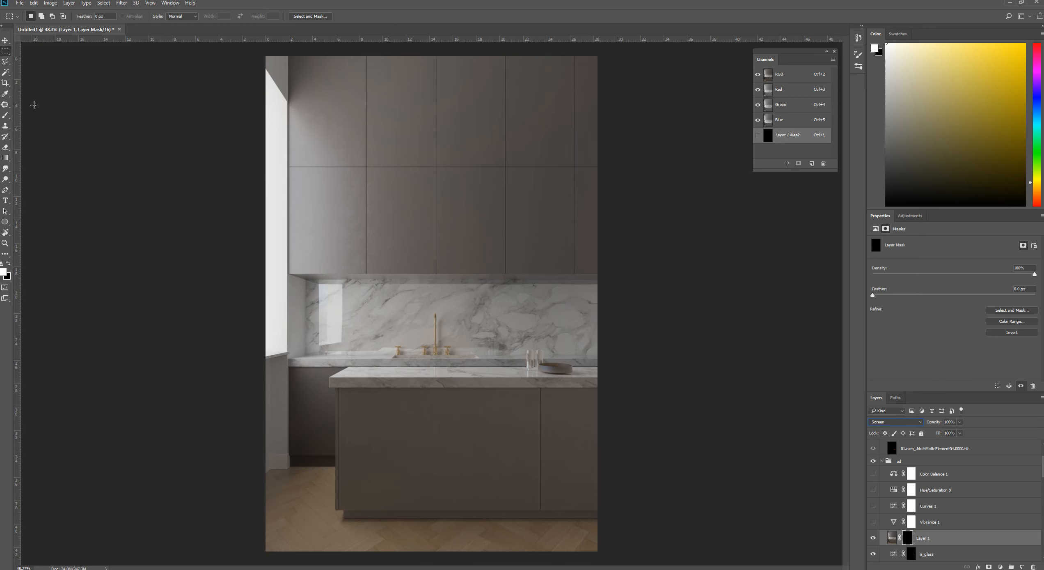
Step: Set up a large soft white brush with 0% hardness and 20% opacity for painting on Layer 1's mask
click(5, 136)
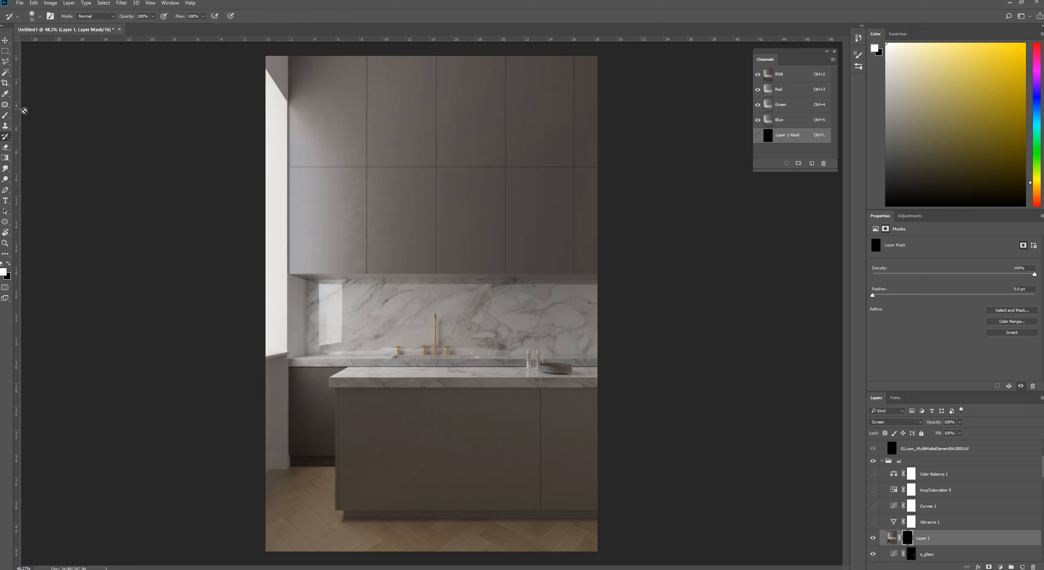
click(5, 115)
mouse_move(376, 194)
mouse_down()
mouse_move(359, 199)
mouse_move(378, 218)
mouse_move(424, 216)
mouse_up()
drag(432, 256, 452, 254)
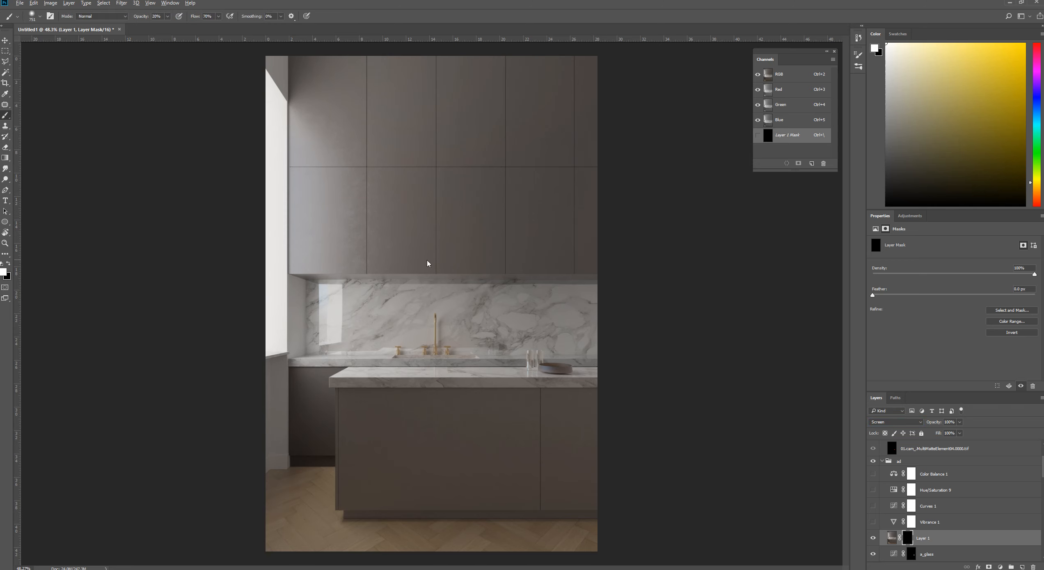
drag(424, 210, 425, 247)
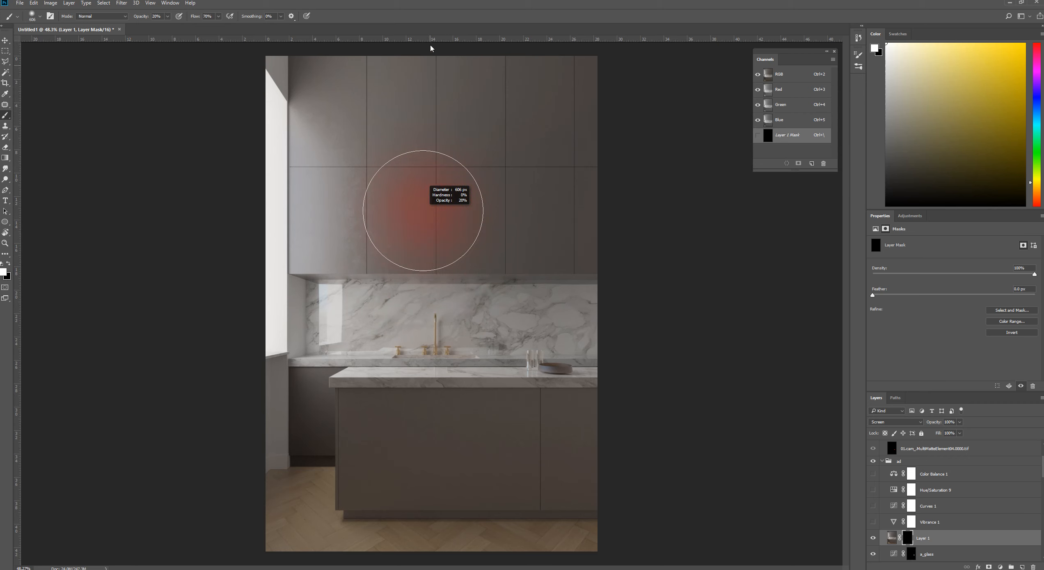
drag(430, 45, 430, 44)
mouse_move(449, 303)
mouse_down()
mouse_move(449, 189)
mouse_move(424, 182)
mouse_move(475, 214)
mouse_up()
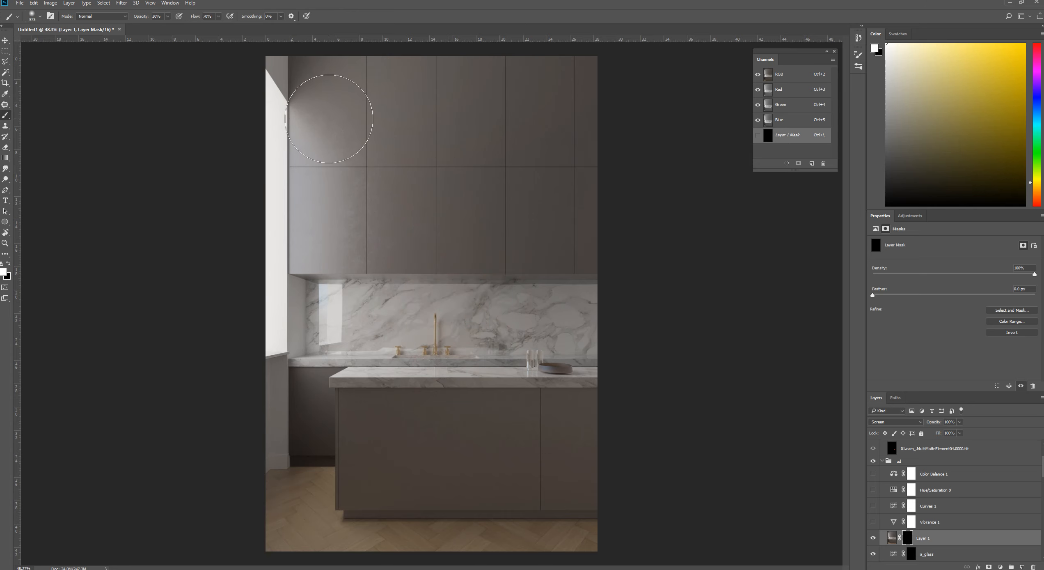
Step: Try brushing a diagonal beam of window light across the cabinets on Layer 1's mask, undoing the strokes
drag(294, 149, 427, 312)
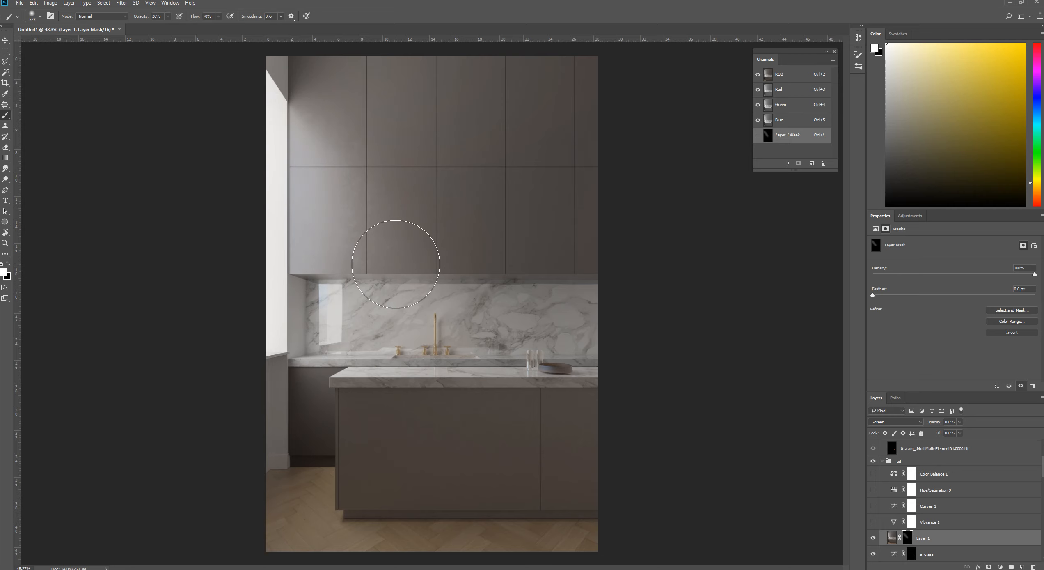
drag(396, 264, 415, 263)
drag(310, 195, 356, 199)
key(ctrl+z)
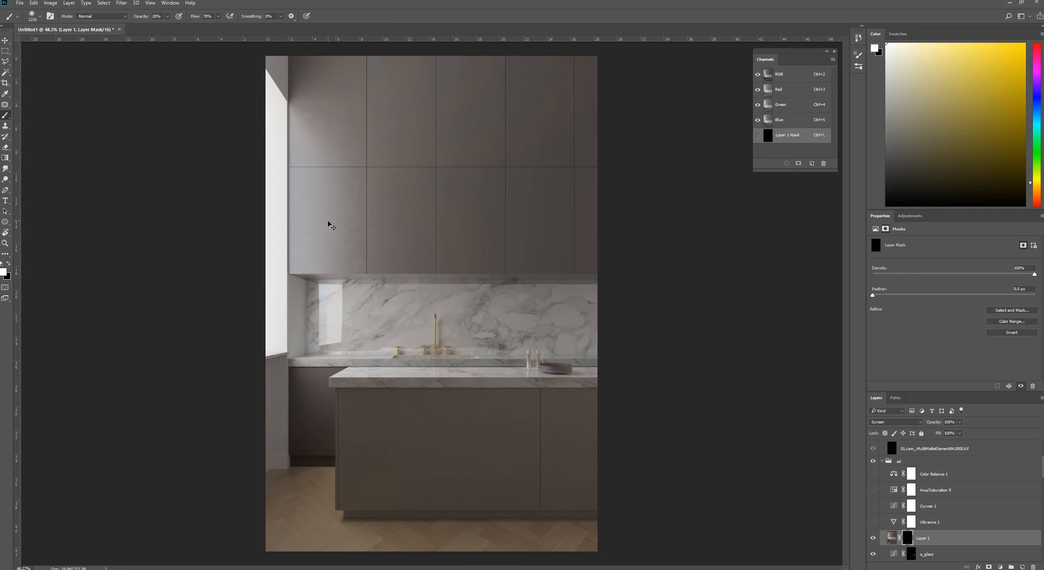
mouse_move(282, 197)
mouse_down()
mouse_move(323, 261)
mouse_move(373, 301)
mouse_move(343, 267)
mouse_up()
key(ctrl+z)
key(ctrl+z)
key(ctrl+z)
Step: Brush soft light on Layer 1's mask from the window diagonally down across the lower cabinets toward the island
drag(272, 196, 383, 380)
key(v)
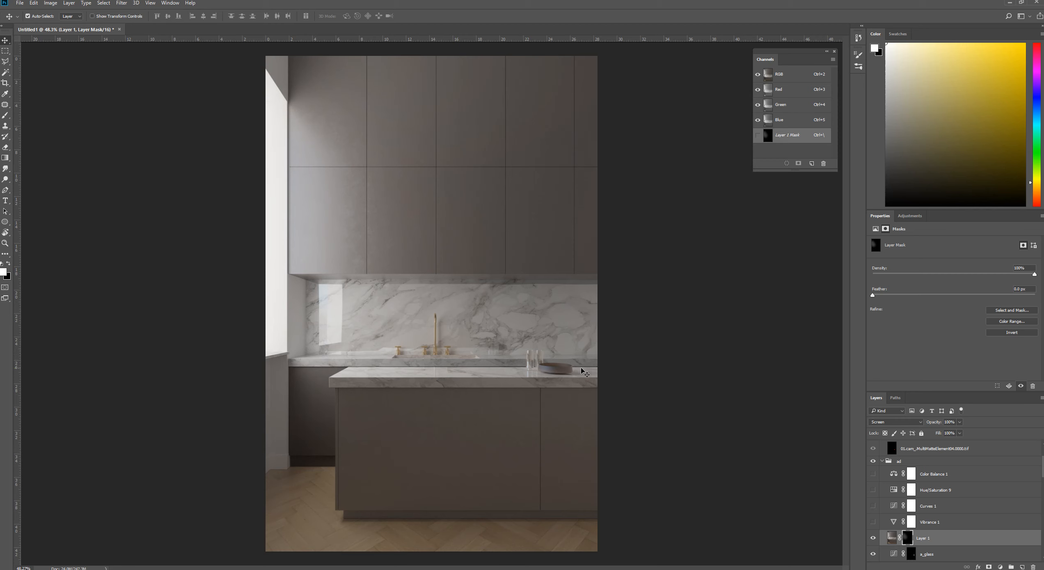
scroll(586, 373, down, 3)
scroll(586, 372, up, 1)
scroll(563, 377, up, 2)
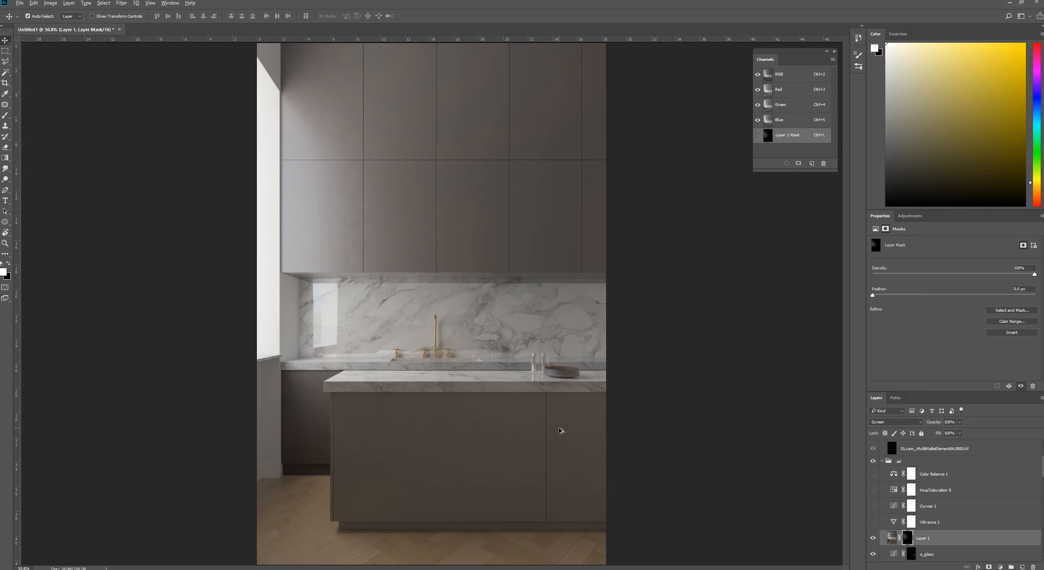
Step: Shrink the brush to a few pixels and paint fine highlights on the two drinking glasses in Layer 1's mask
scroll(539, 368, up, 3)
scroll(529, 346, up, 3)
key(b)
drag(577, 274, 336, 274)
drag(615, 250, 370, 251)
drag(508, 252, 451, 256)
drag(517, 265, 483, 266)
mouse_move(499, 265)
mouse_down()
mouse_move(528, 276)
mouse_move(527, 350)
mouse_up()
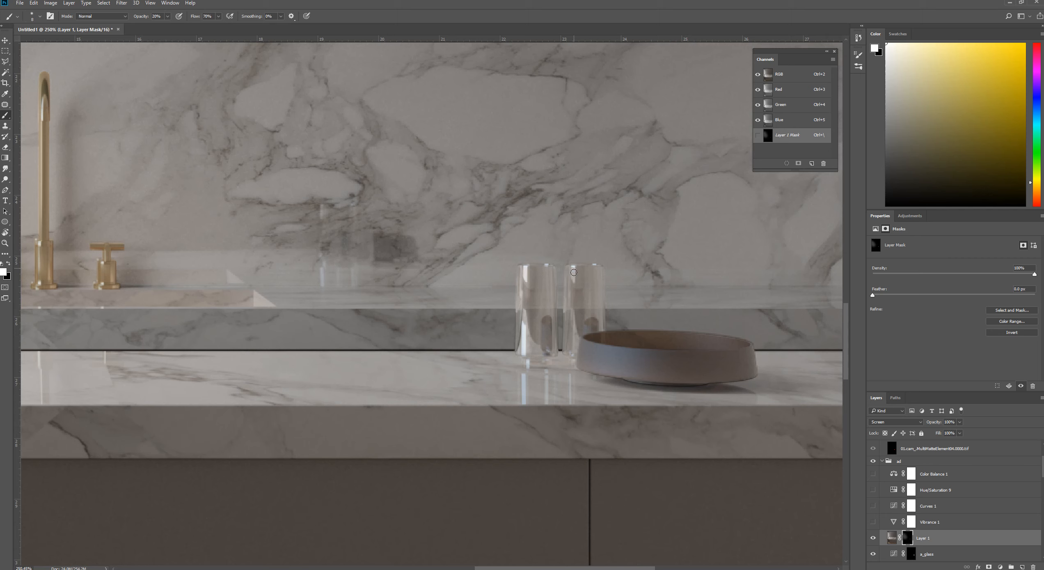
drag(574, 272, 573, 300)
Step: Paint thin highlights along the brass faucet in Layer 1's mask with a very small soft brush
mouse_move(87, 287)
mouse_down()
mouse_move(583, 308)
mouse_move(590, 324)
mouse_up()
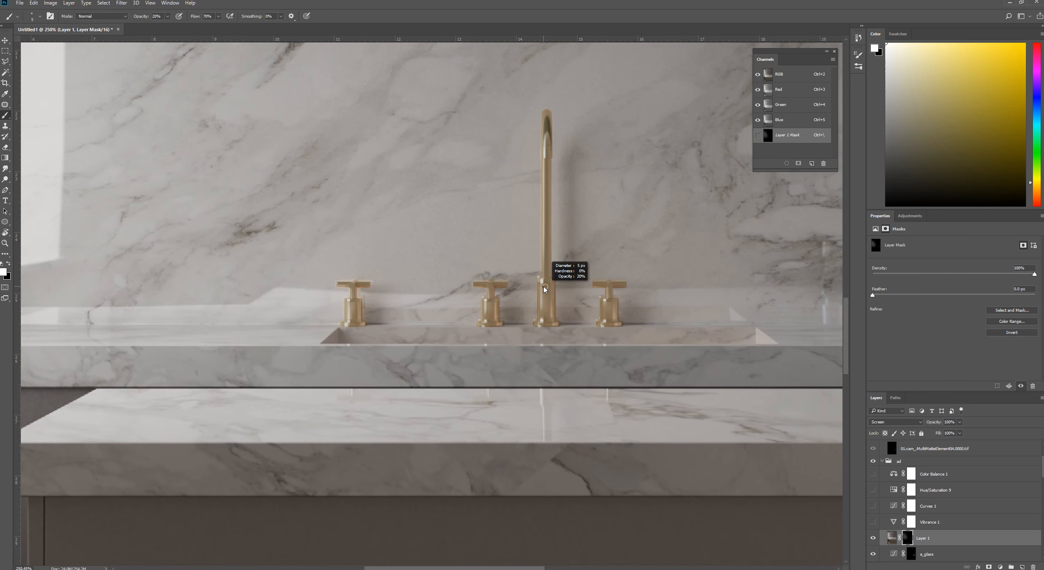
scroll(548, 283, up, 5)
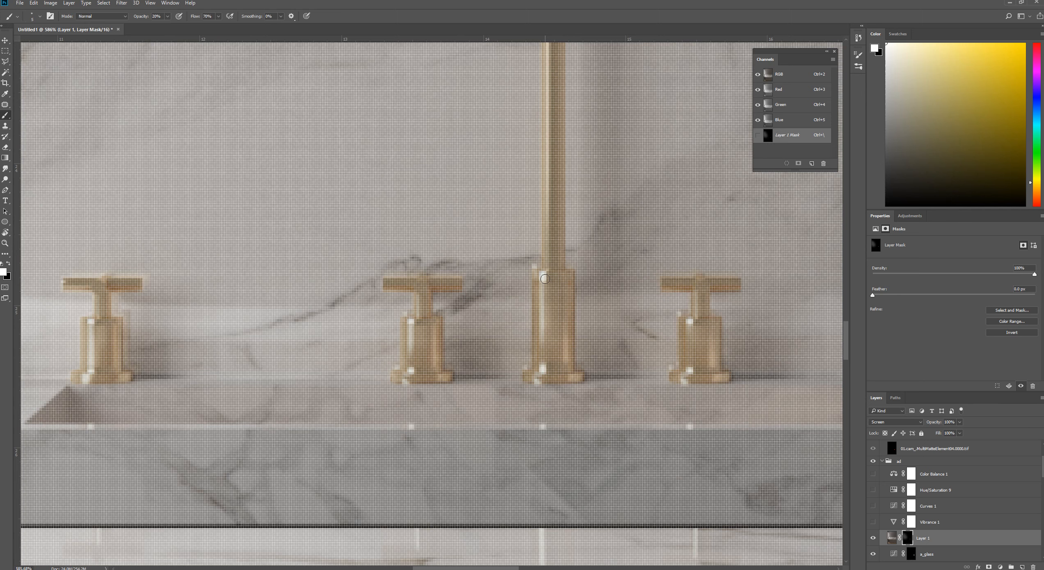
scroll(550, 281, down, 2)
scroll(555, 284, down, 1)
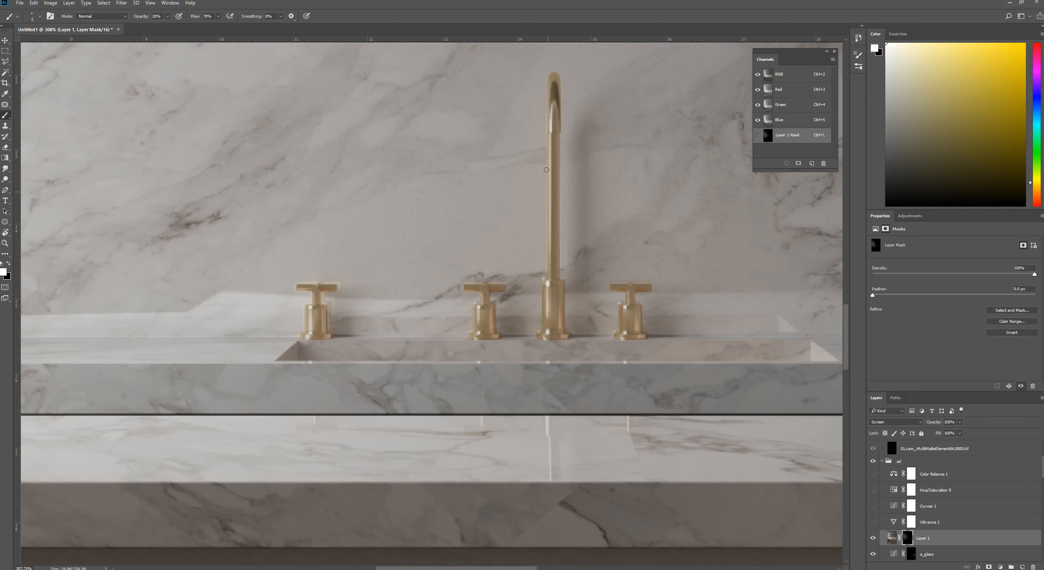
alt+right_click(552, 117)
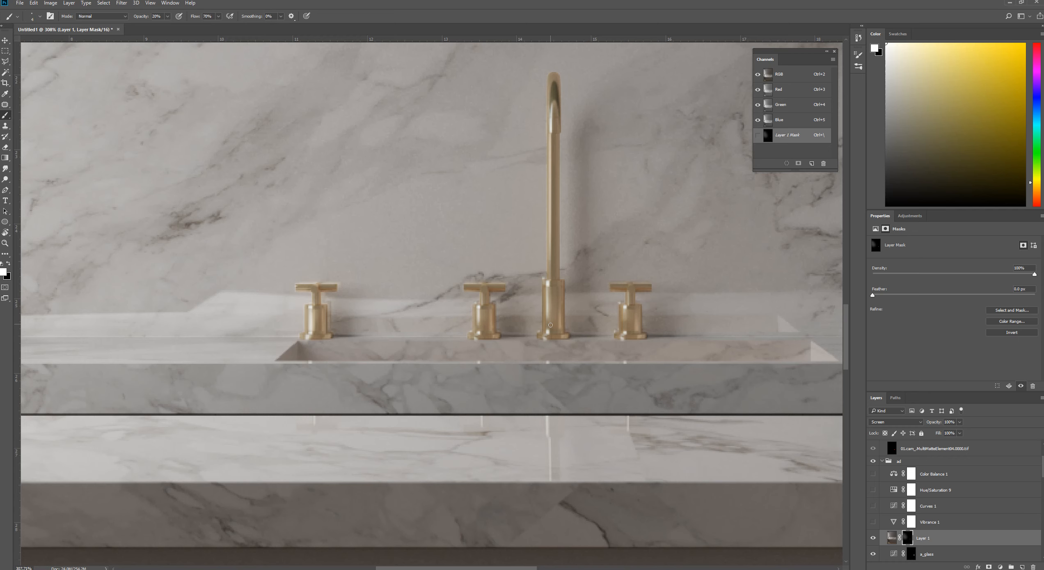
Step: Compare the full image with and without Layer 1 and show the four global adjustment layers again
scroll(554, 322, down, 7)
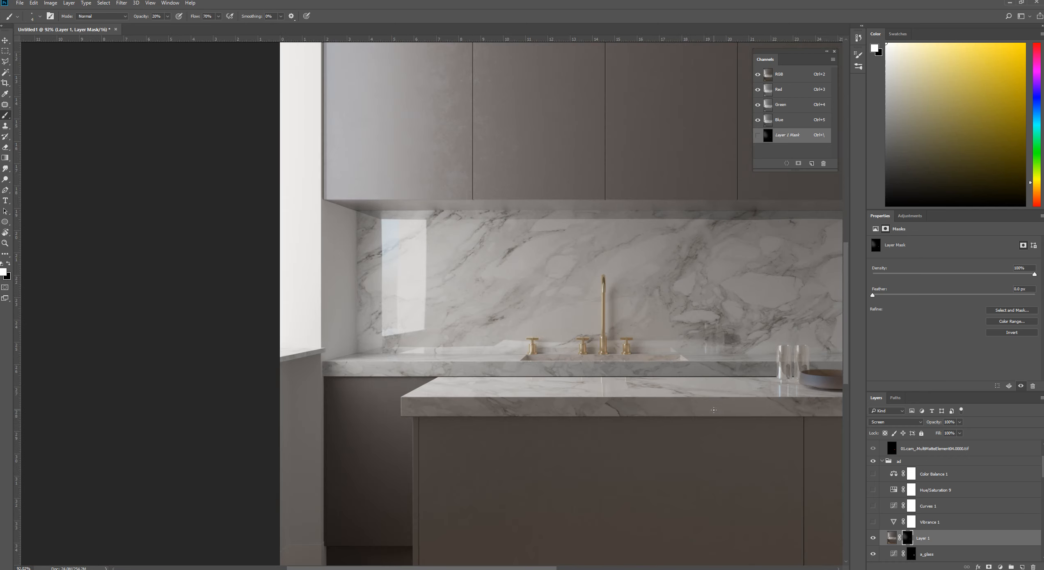
key(ctrl+0)
click(873, 538)
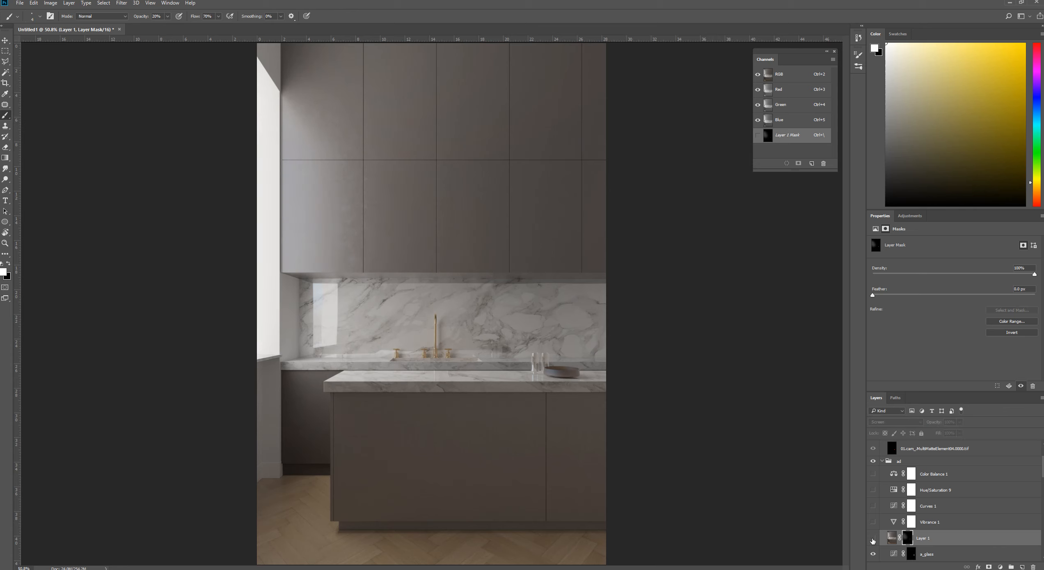
click(873, 539)
click(873, 538)
click(873, 538)
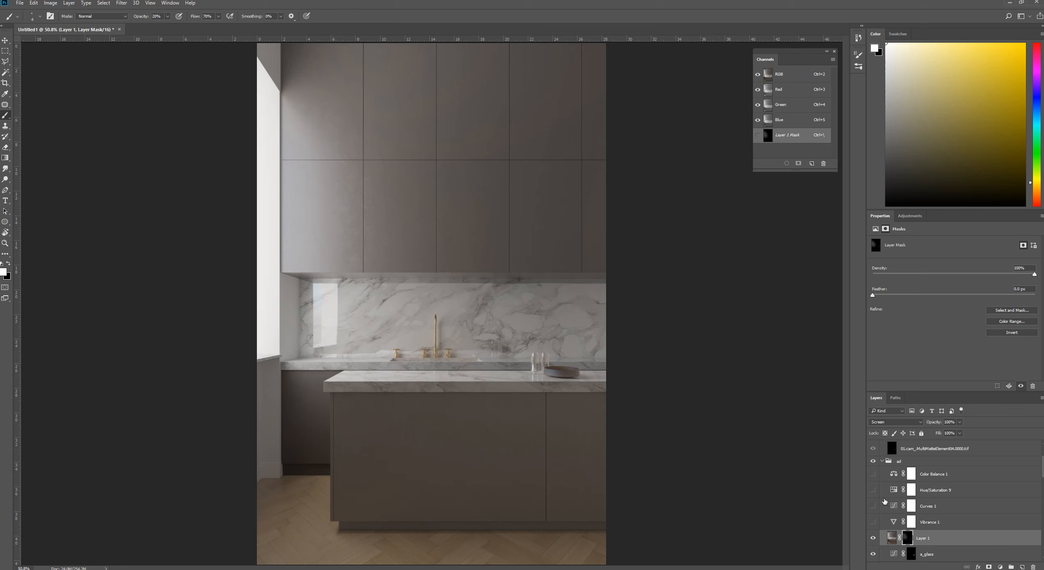
drag(873, 475, 873, 523)
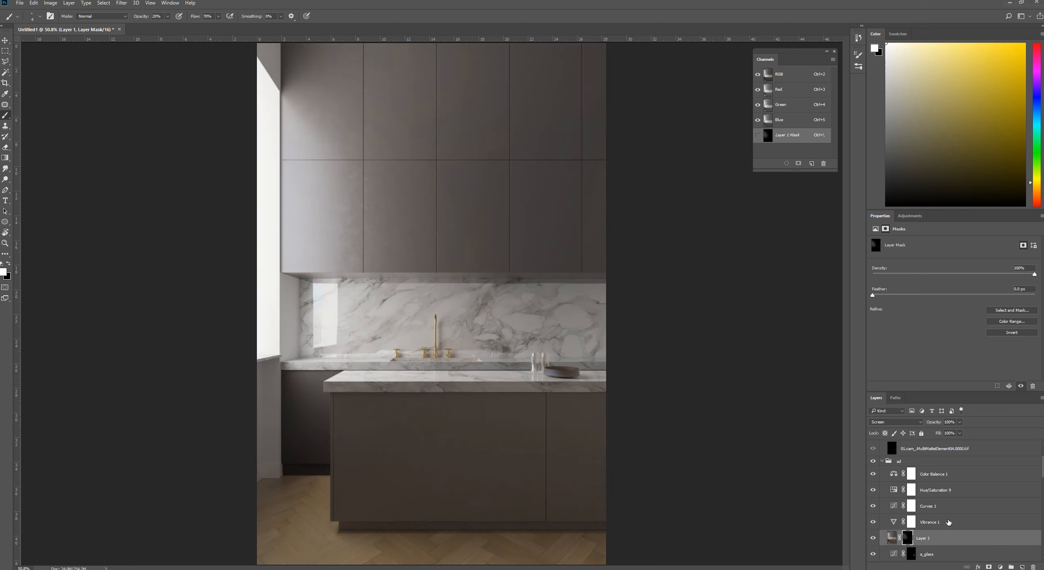
Step: Group the Vibrance, Curves, Hue/Saturation and Color Balance layers as "fin" and check the group's effect on the image
click(936, 522)
shift+click(941, 479)
key(ctrl+g)
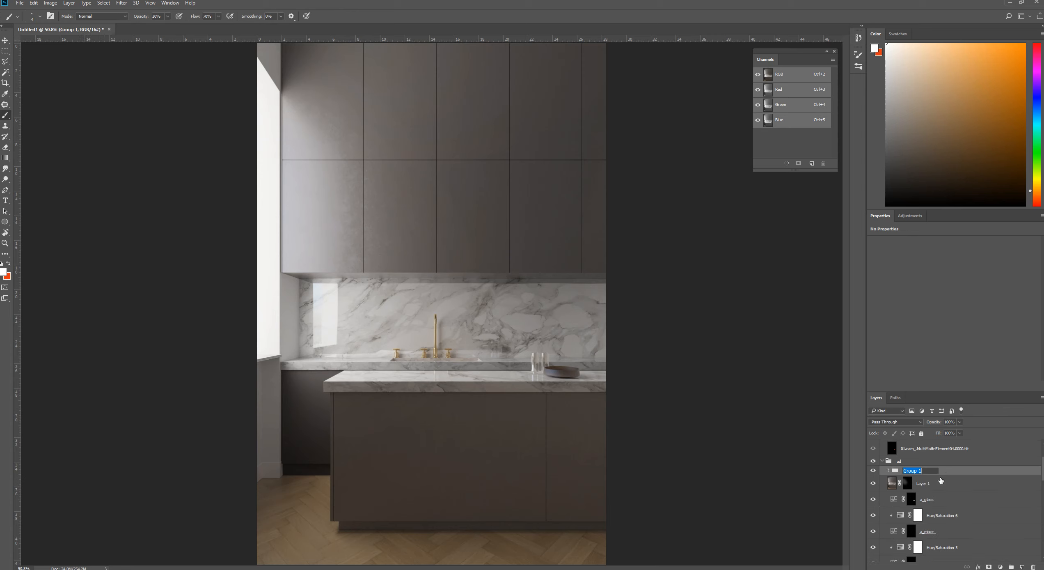
text(fin)
key(Return)
click(873, 471)
click(872, 471)
Step: Draw a rectangle about 2908 by 3550 px over the whole canvas above Color Balance 1 in the fin group and fill it black
click(889, 470)
click(937, 488)
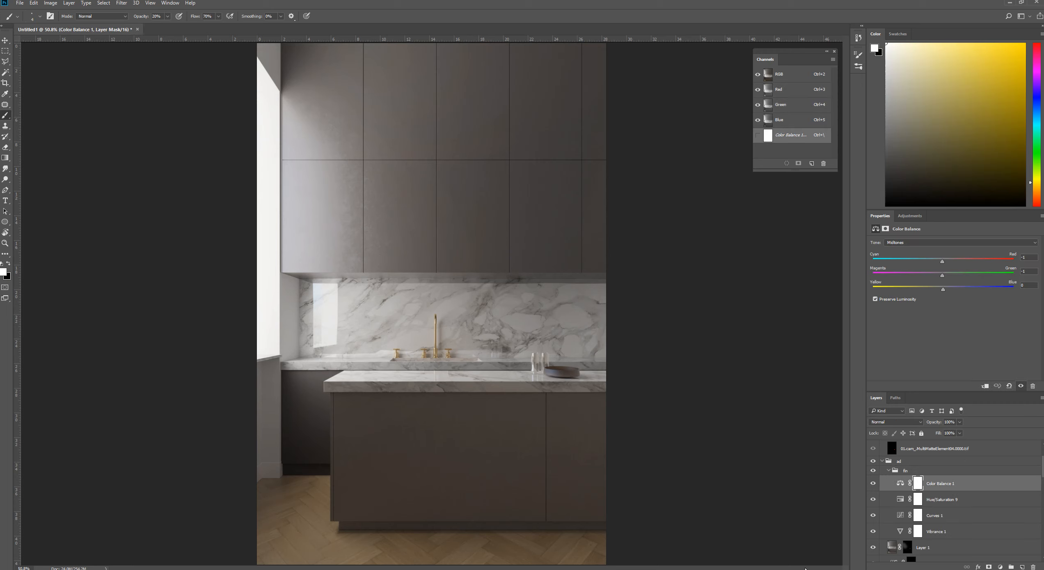
scroll(232, 293, down, 3)
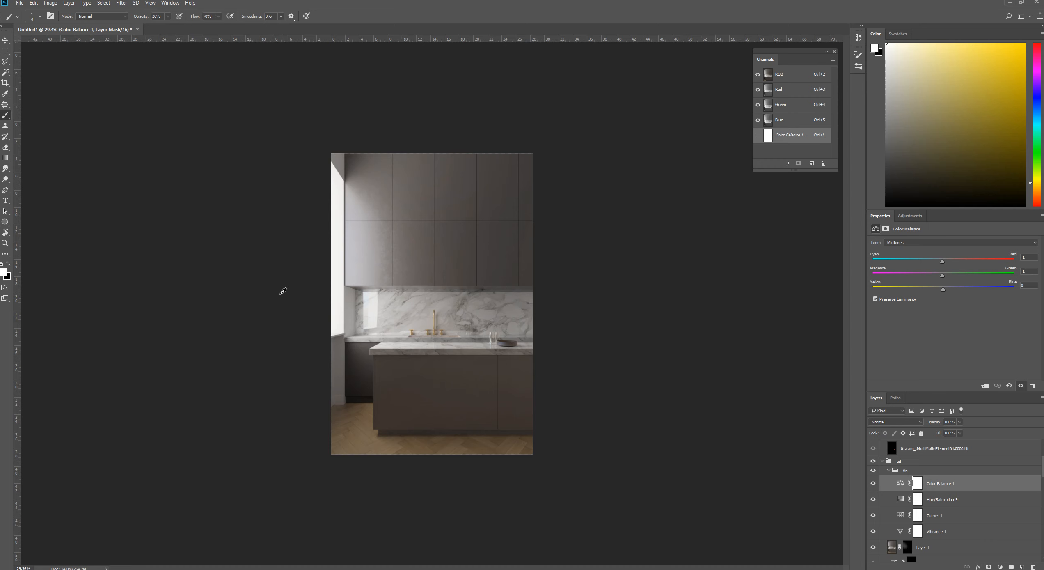
click(5, 222)
right_click(5, 222)
click(28, 221)
drag(257, 77, 609, 488)
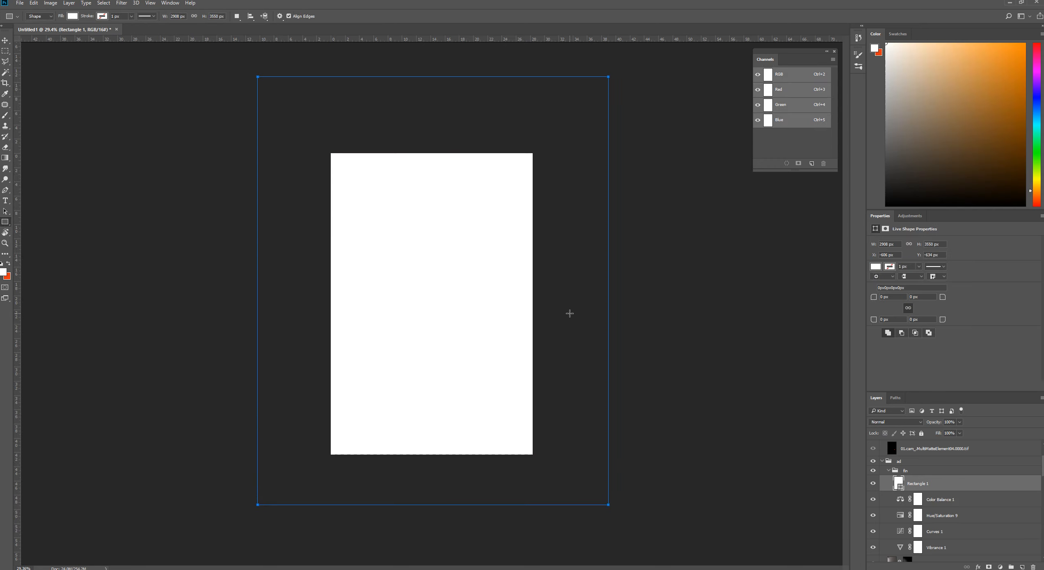
key(v)
key(d)
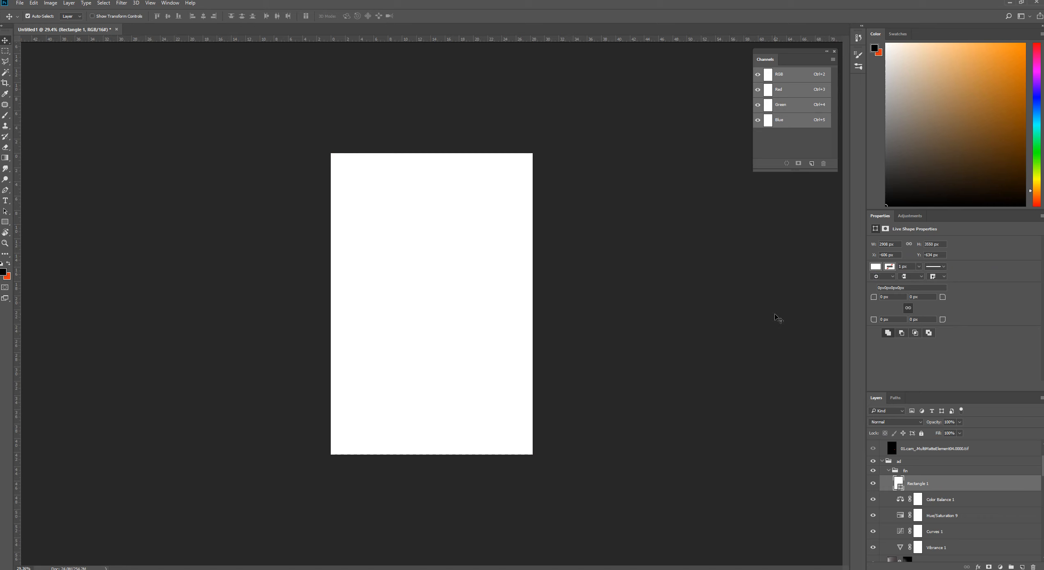
key(alt+BackSpace)
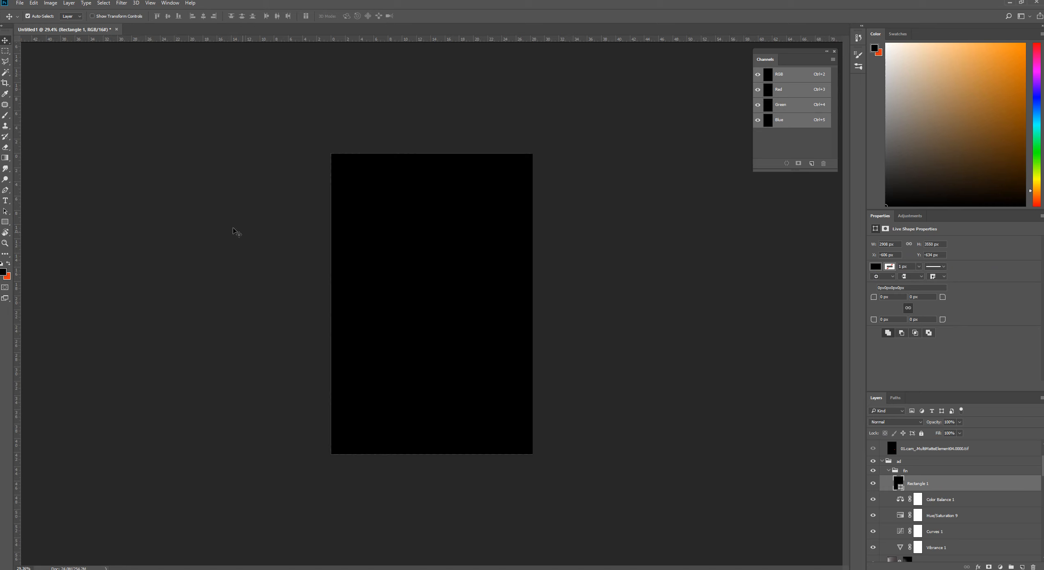
Step: Draw an ellipse above the black rectangle and scale it to the canvas bounds, 1675 by 2500 px
click(5, 222)
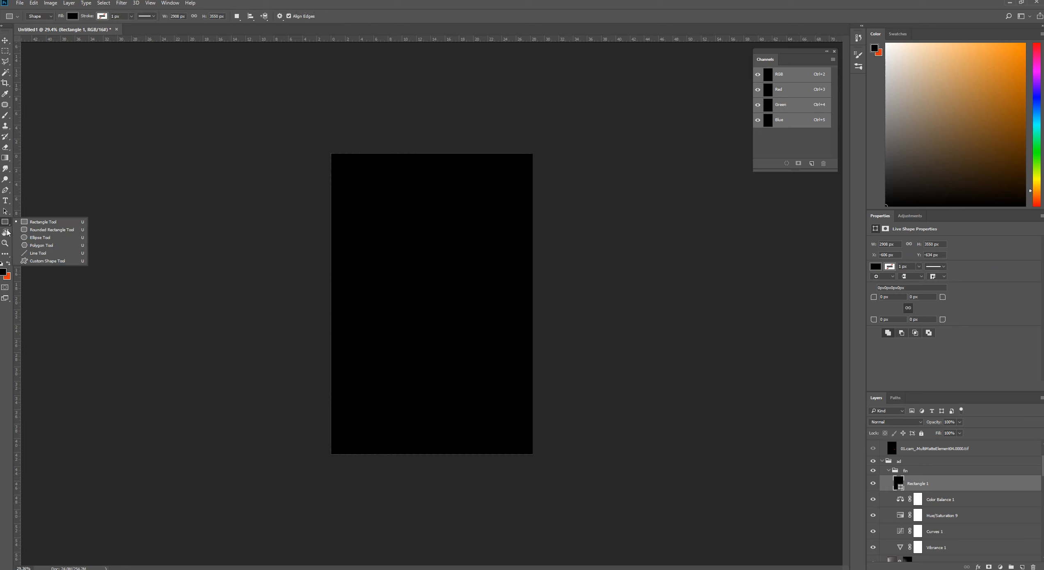
click(31, 239)
drag(379, 242, 496, 392)
key(ctrl+t)
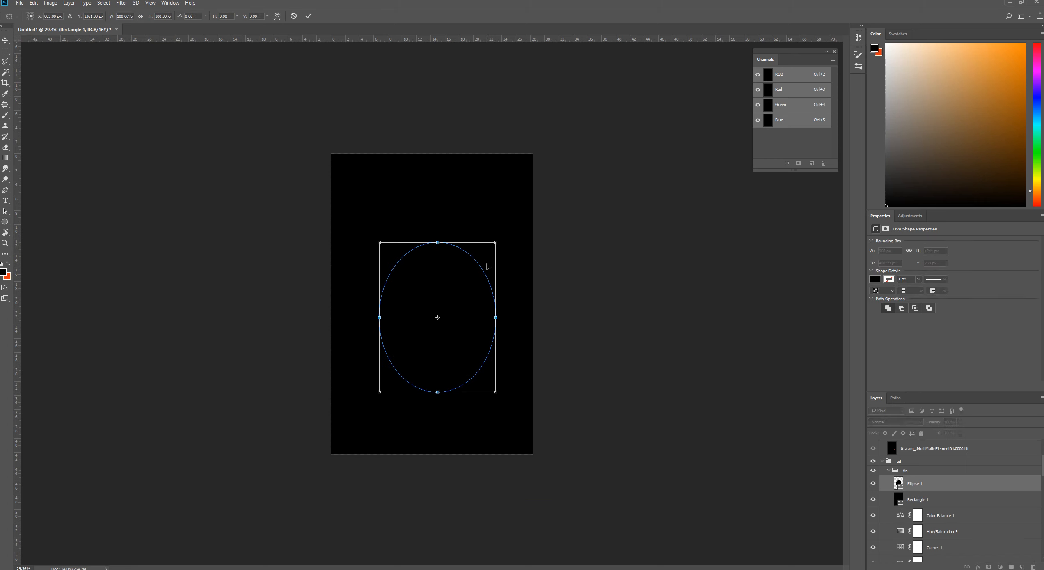
drag(498, 241, 533, 153)
drag(380, 392, 331, 454)
key(Return)
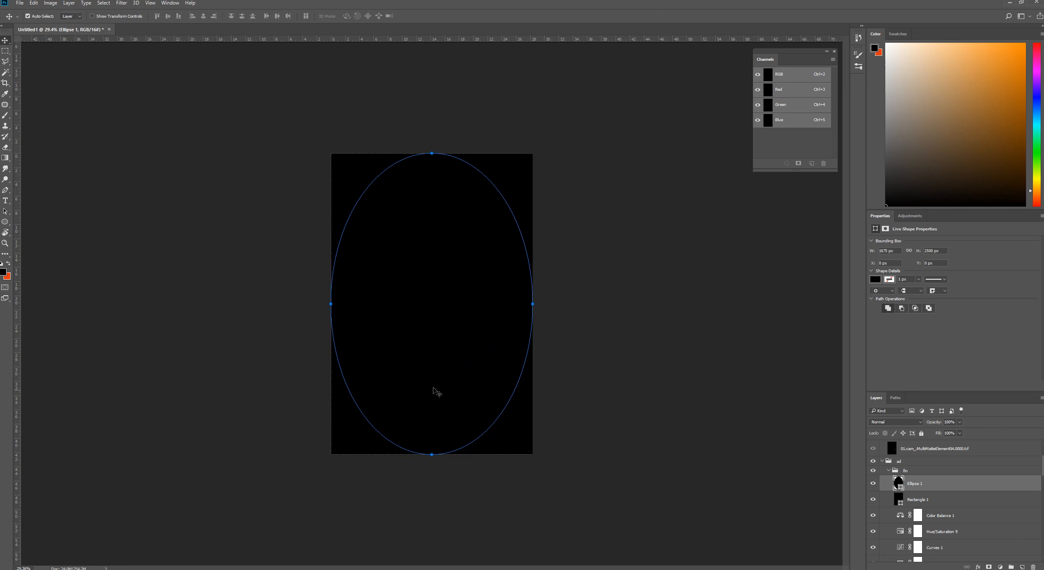
Step: Rasterize the ellipse shape and fill it with white (ffffff)
key(b)
click(468, 341)
key(Return)
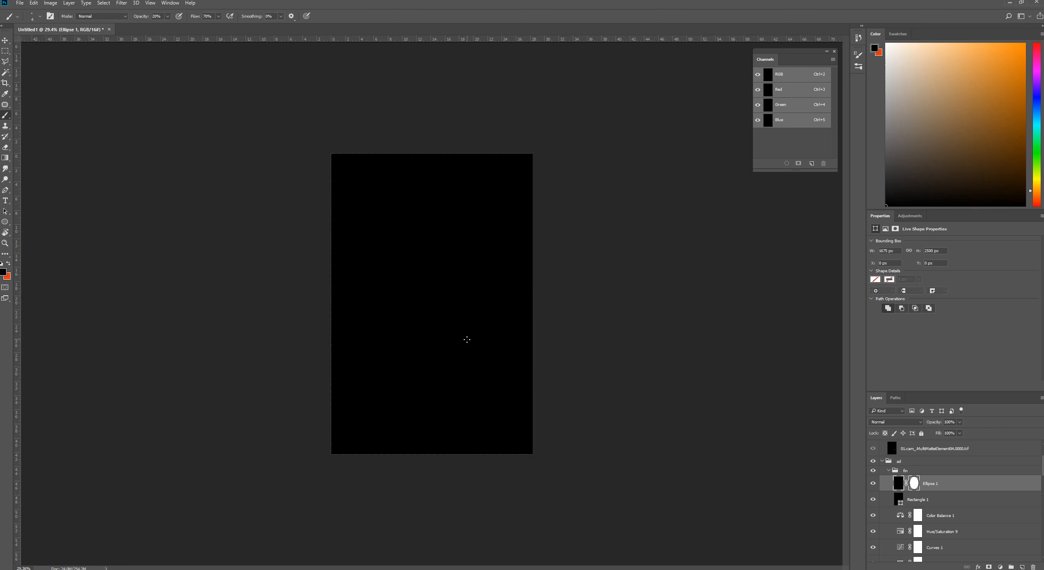
key(v)
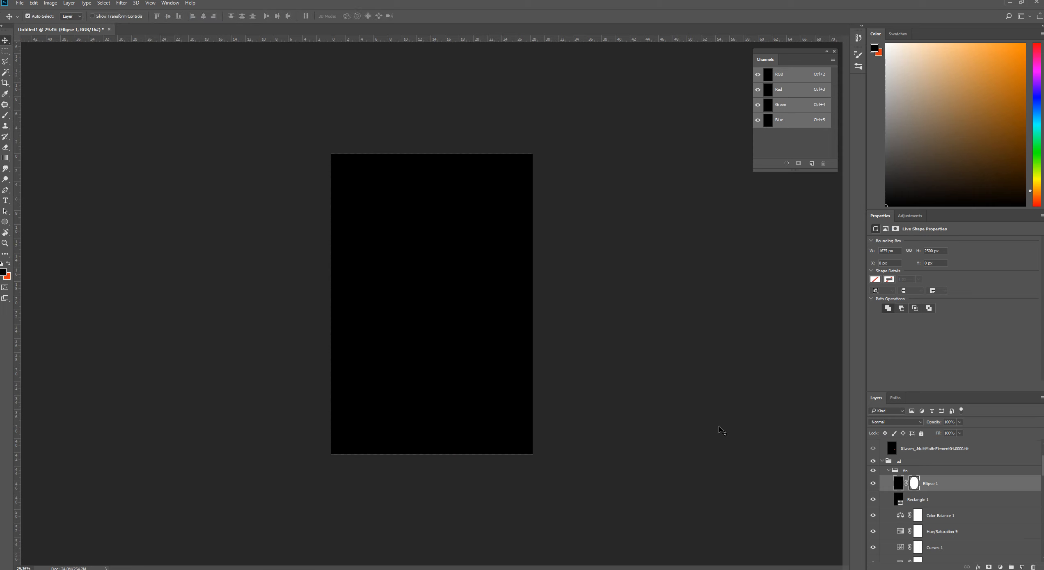
click(3, 272)
text(ffffff)
key(Return)
key(alt+BackSpace)
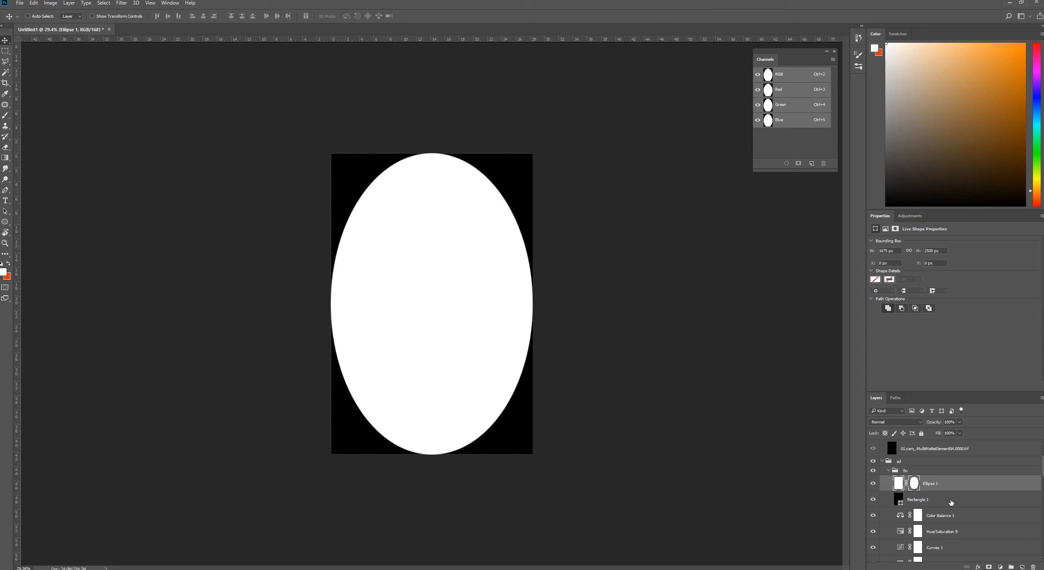
Step: Merge the ellipse and rectangle into one layer and set its blend mode to Multiply
shift+click(940, 500)
key(ctrl+e)
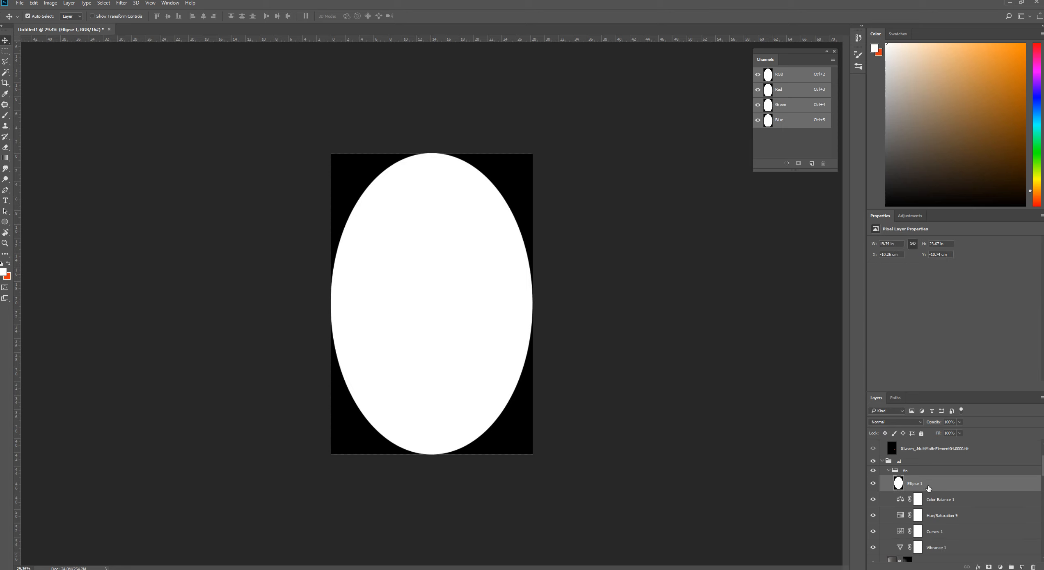
click(903, 422)
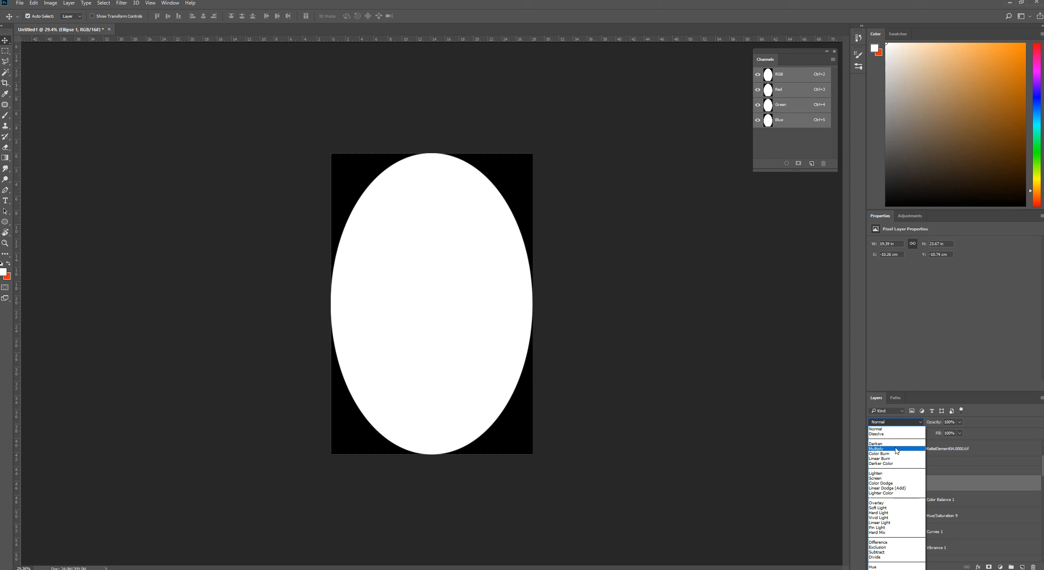
click(897, 443)
Step: Apply a Gaussian Blur with a radius of 150.3 pixels to the merged ellipse layer to soften the vignette
click(121, 3)
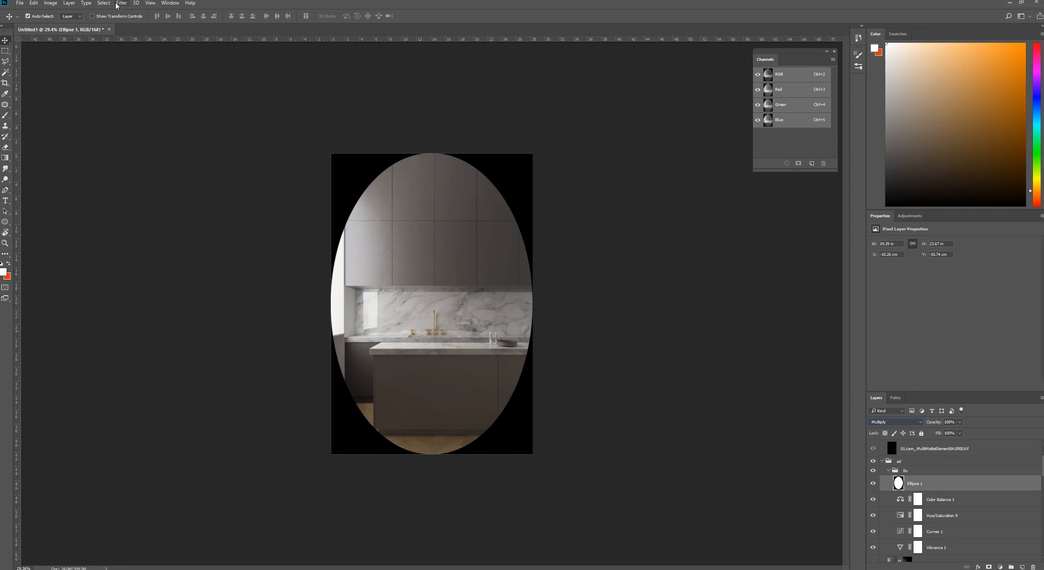
mouse_move(164, 95)
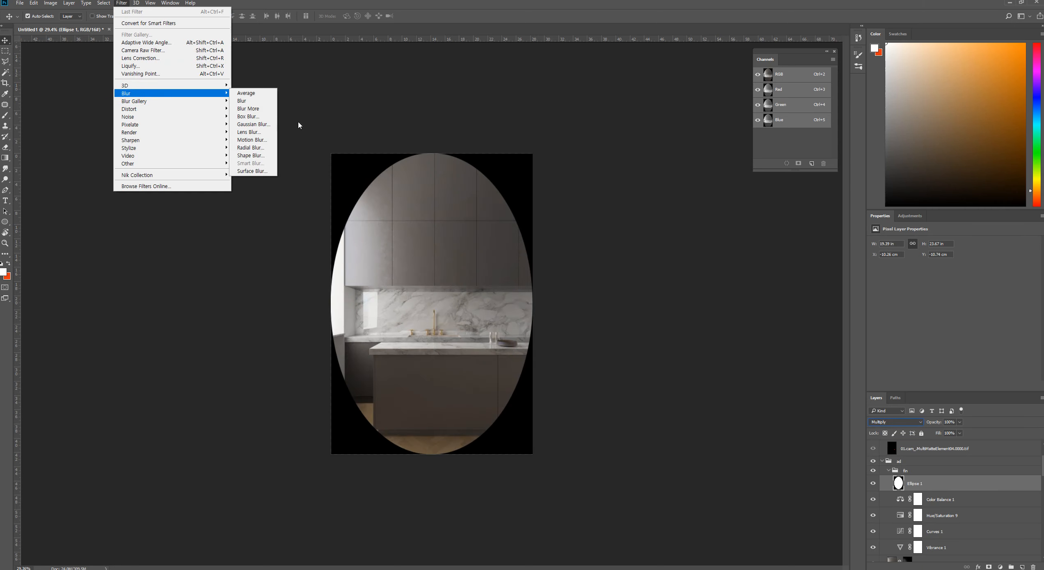
click(256, 124)
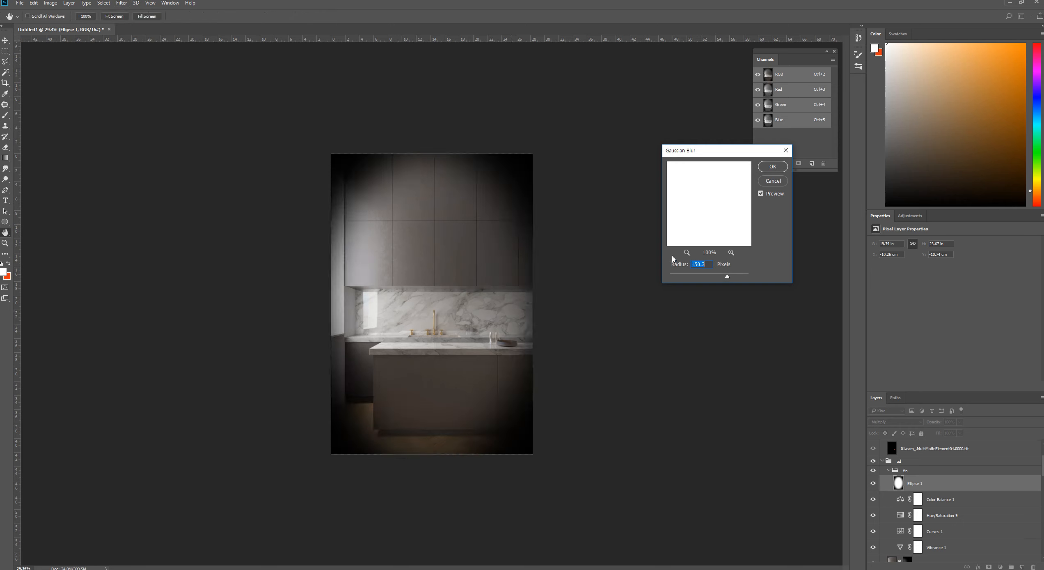
click(778, 171)
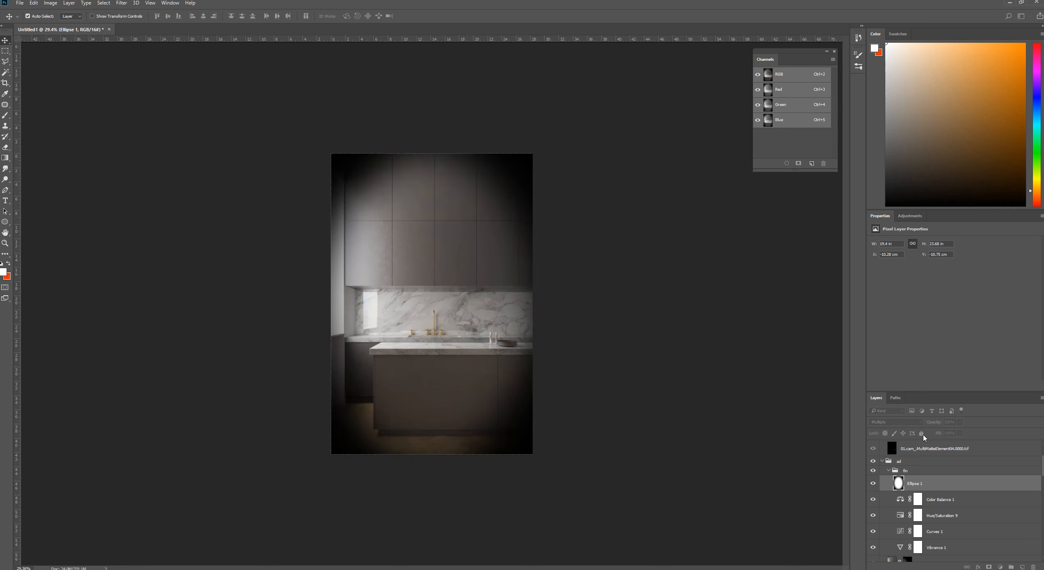
Step: Lower the vignette layer's opacity to 18% and toggle its visibility to compare the effect
drag(939, 425, 895, 423)
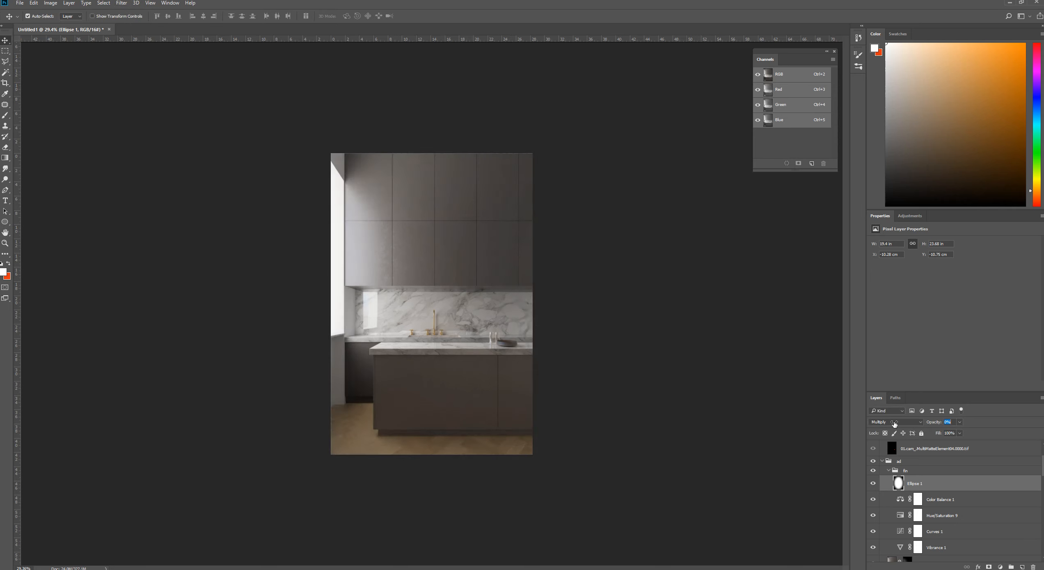
scroll(458, 344, up, 4)
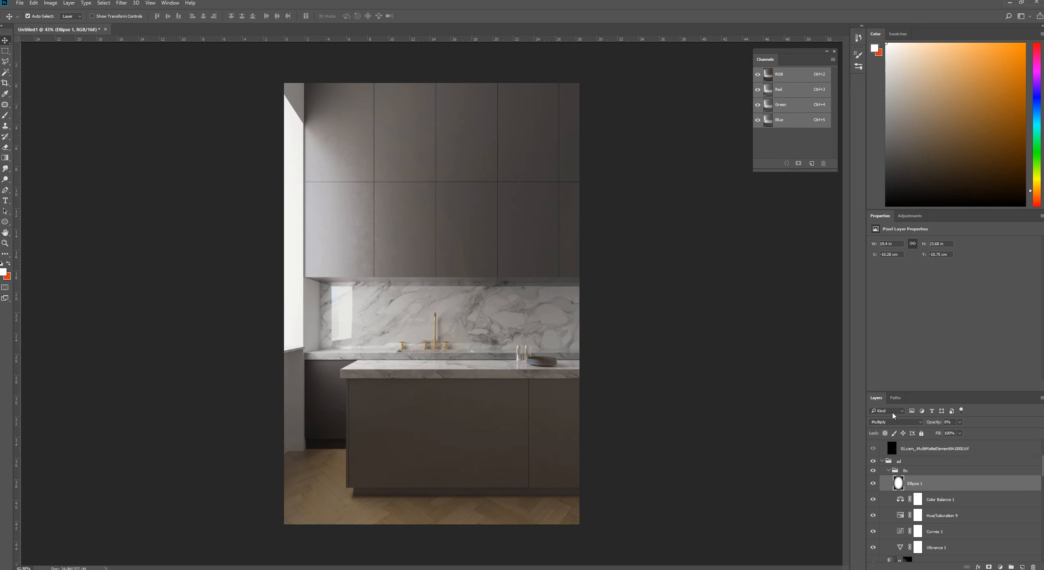
drag(937, 420, 940, 423)
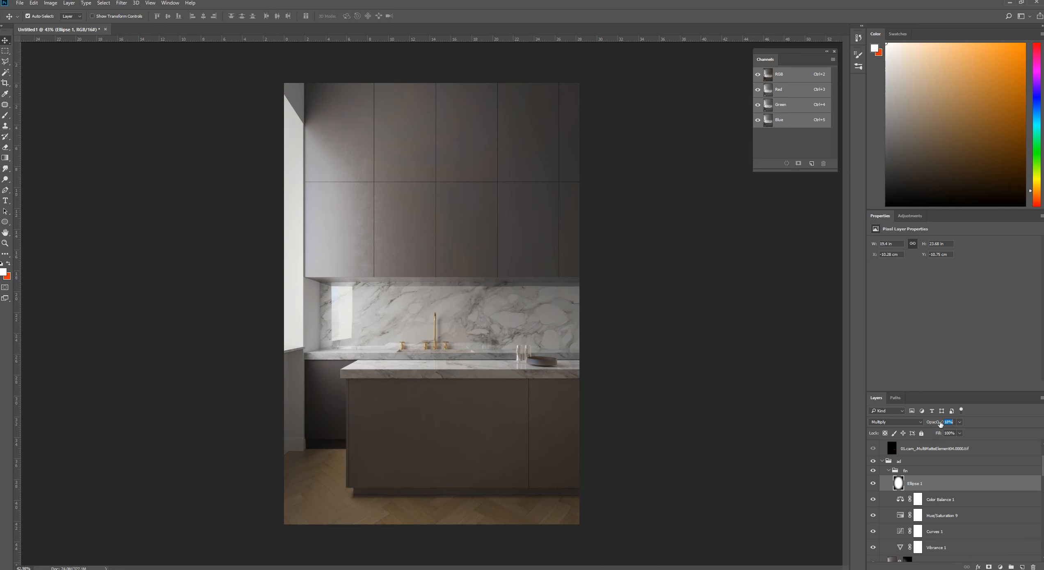
click(873, 483)
click(874, 483)
Step: Stretch the vignette layer outward past the window side of the image to about 126% of its width
key(ctrl+t)
key(ctrl+minus)
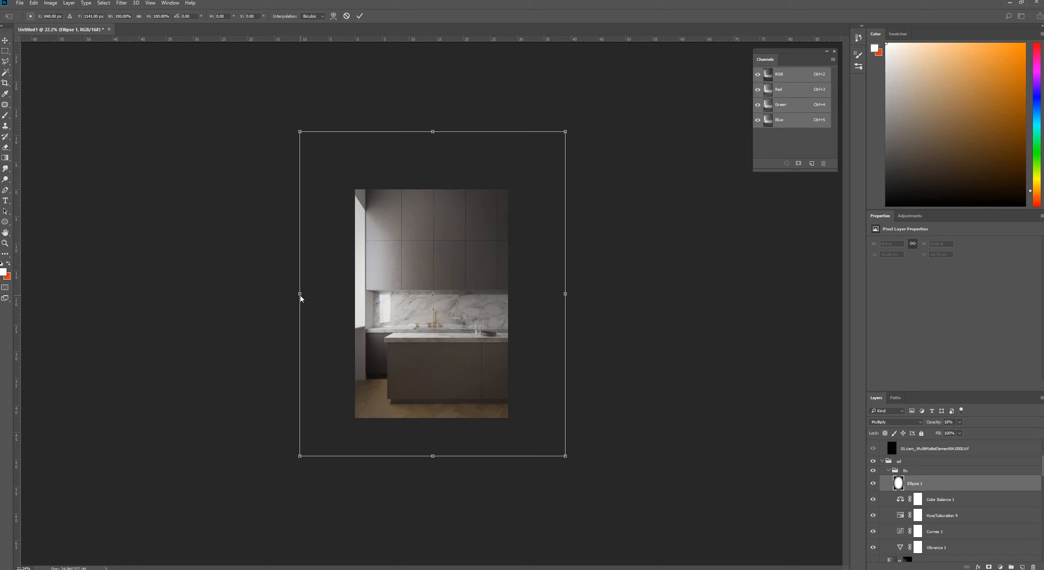
key(alt+space)
key(Escape)
drag(297, 295, 227, 293)
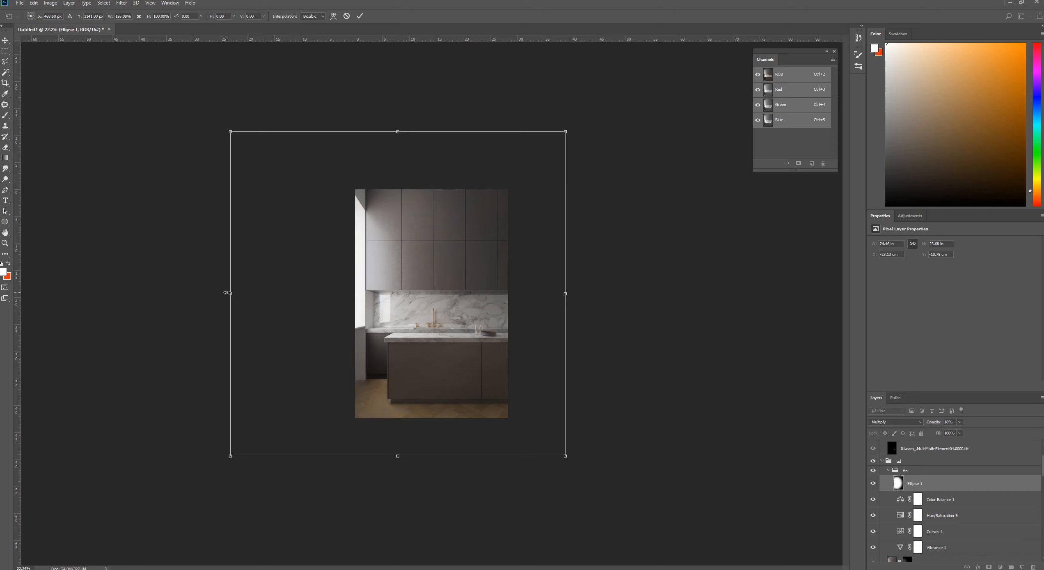
key(Return)
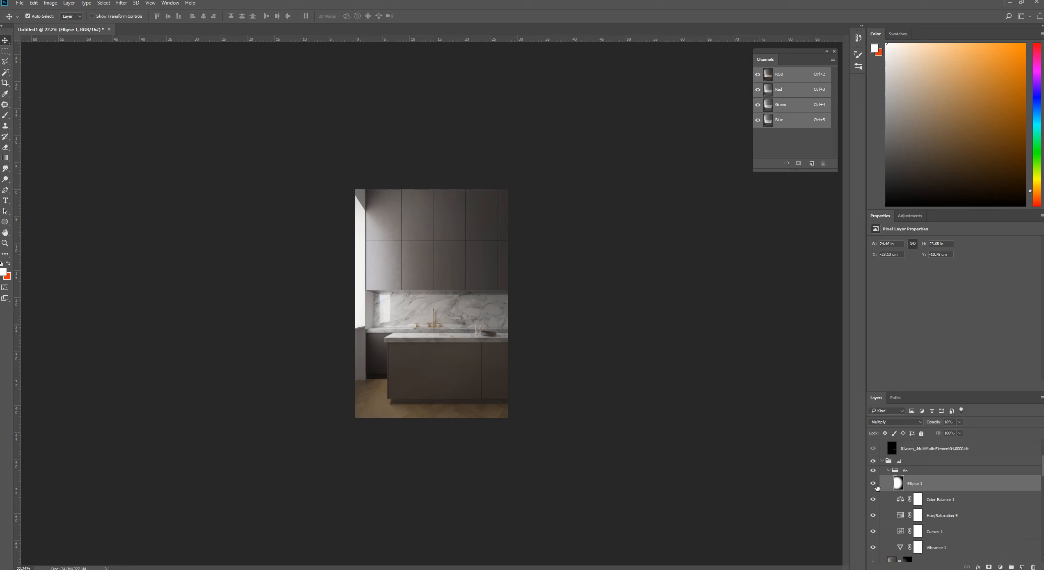
Step: Switch to full screen mode with the menu bar, fit the kitchen image in view and deselect the vignette layer
scroll(523, 312, up, 3)
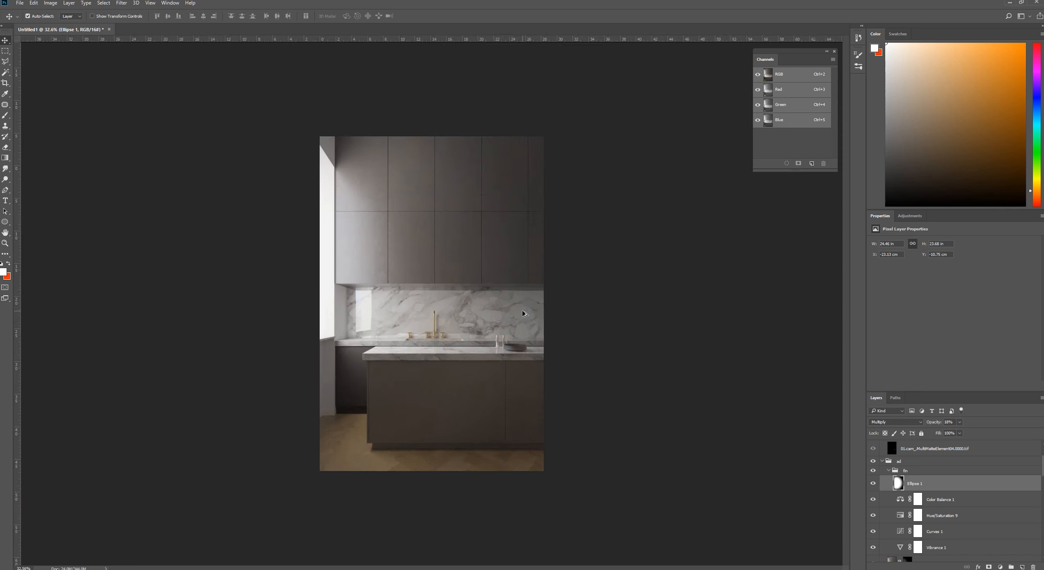
scroll(523, 312, up, 4)
key(f)
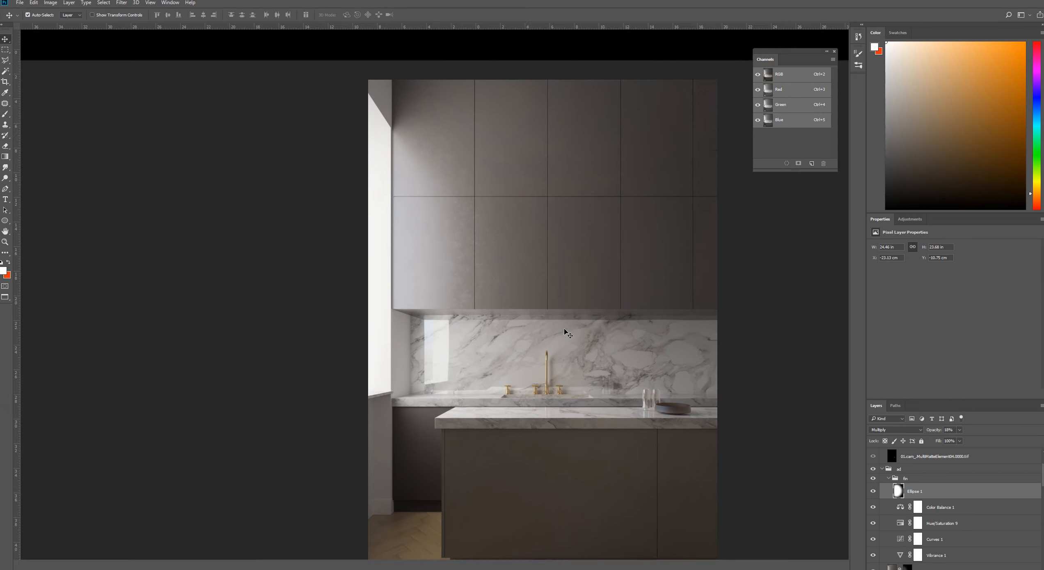
key(ctrl+0)
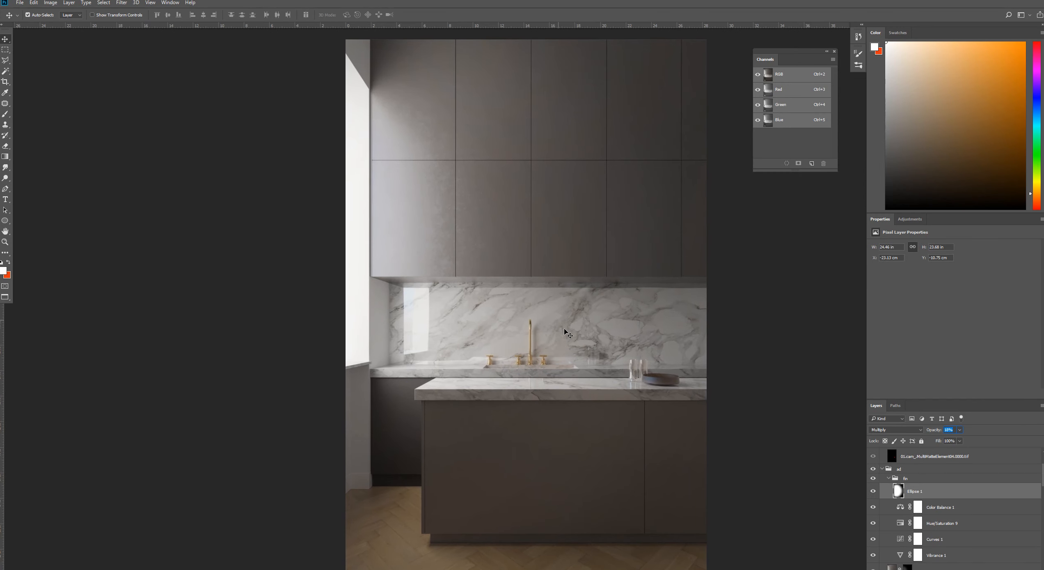
click(748, 254)
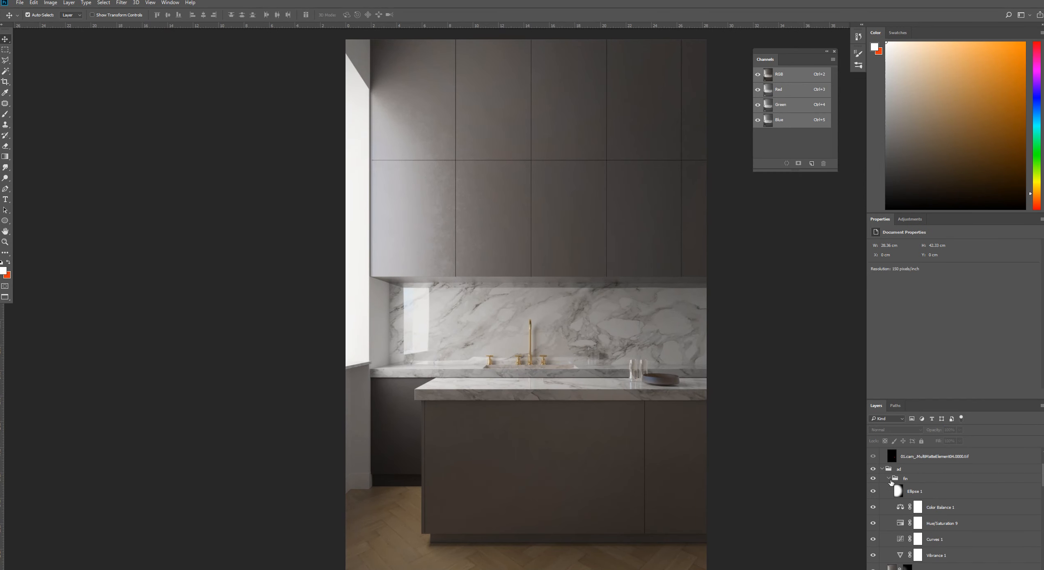
Step: Collapse the global corrections group and compare the image with and without it
click(889, 478)
click(873, 478)
click(873, 479)
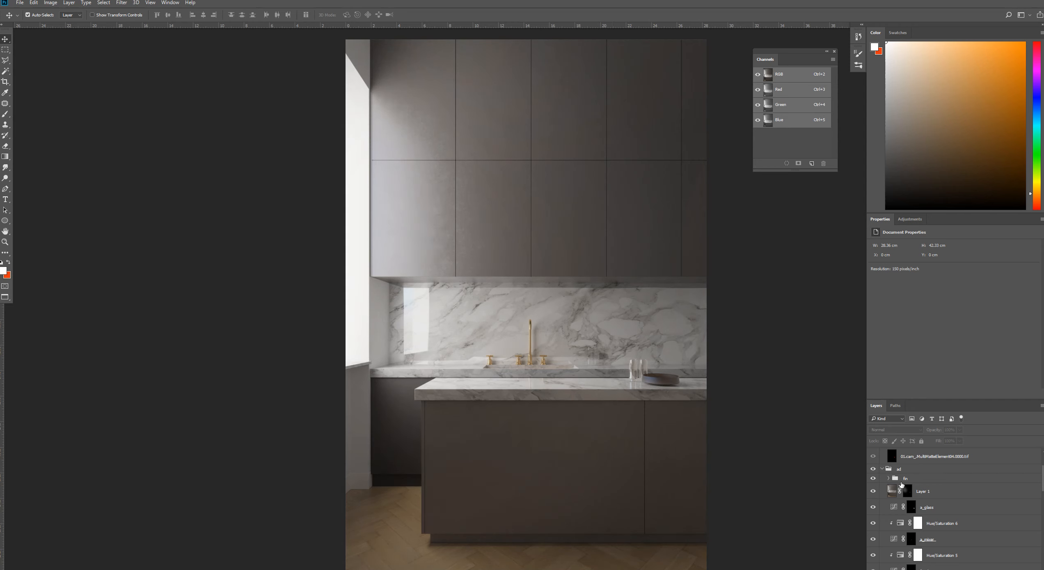
Step: Place the lens flare image above the global corrections group and set its blend mode to Screen
click(901, 489)
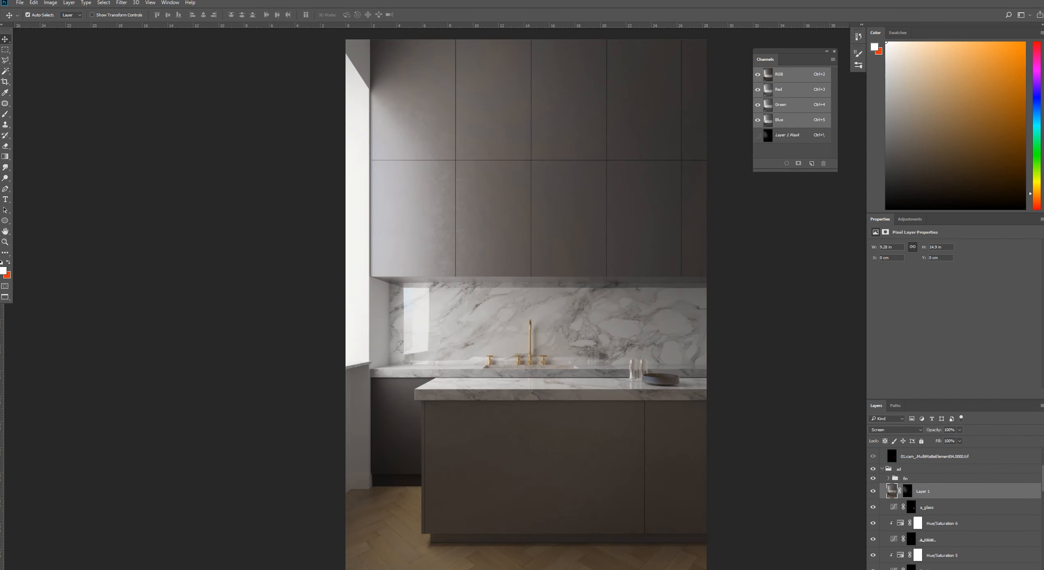
drag(0, 352, 486, 237)
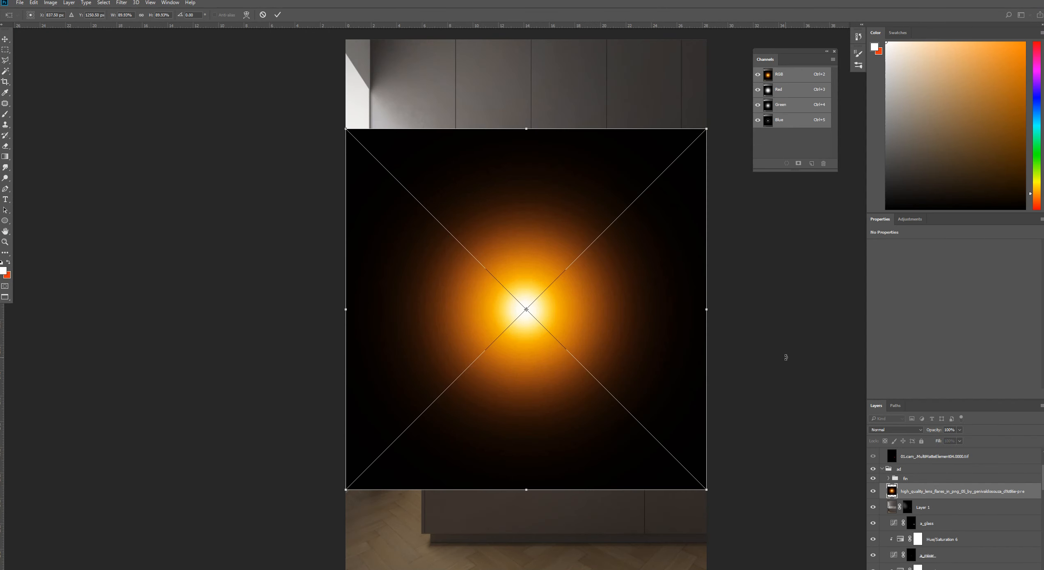
key(Return)
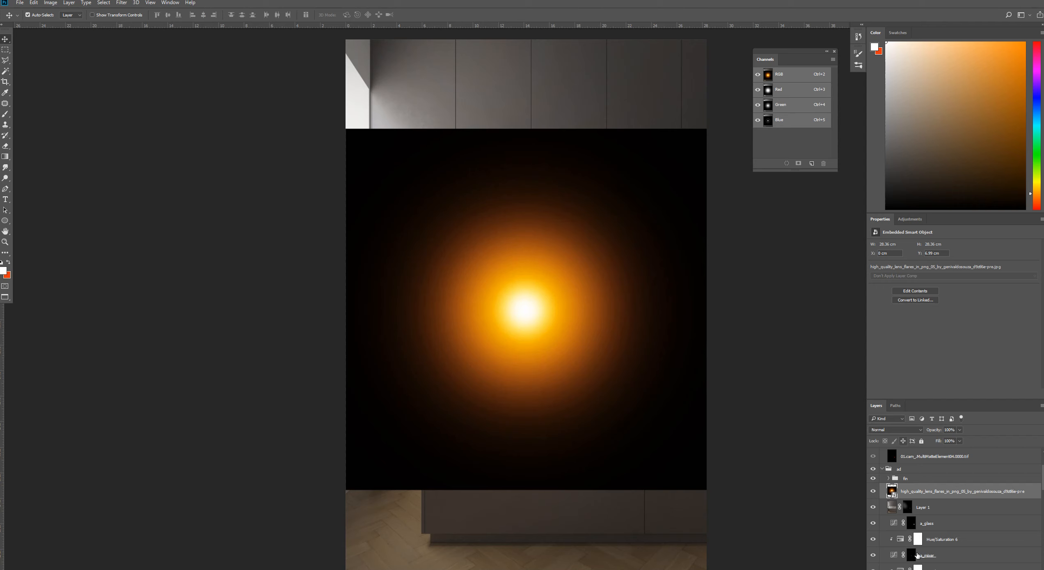
drag(913, 495, 915, 473)
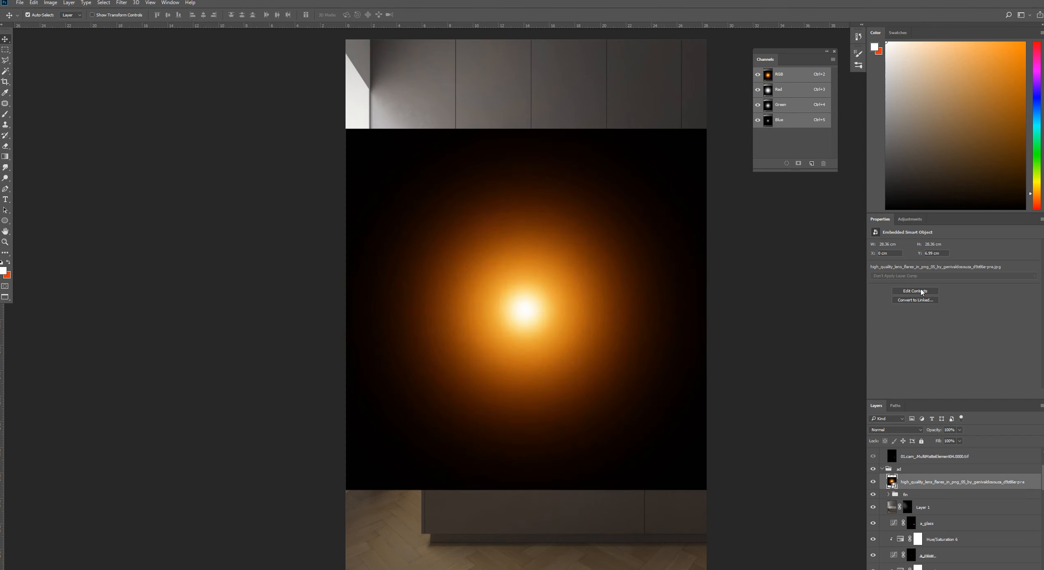
click(901, 429)
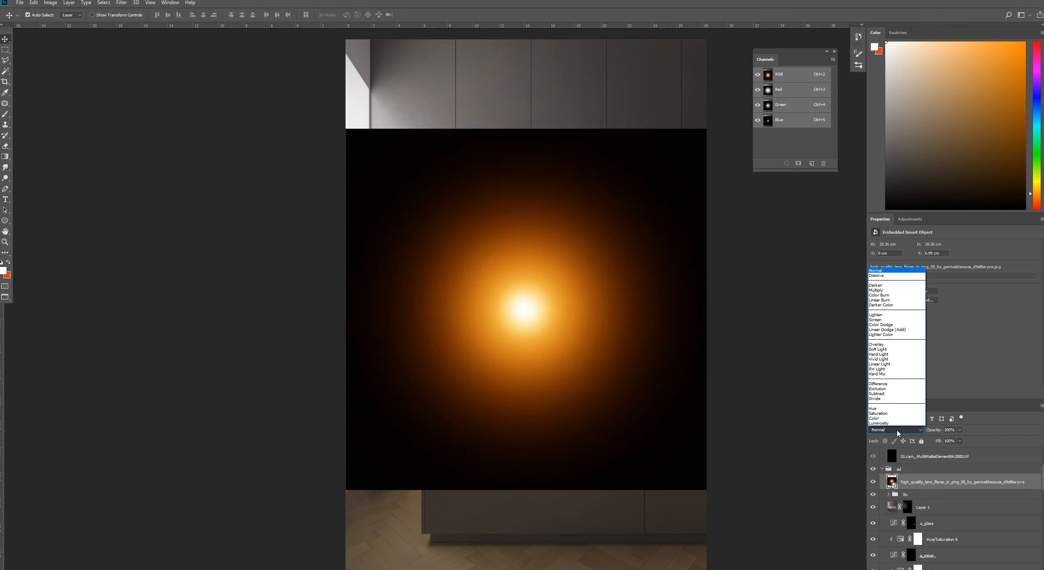
click(896, 320)
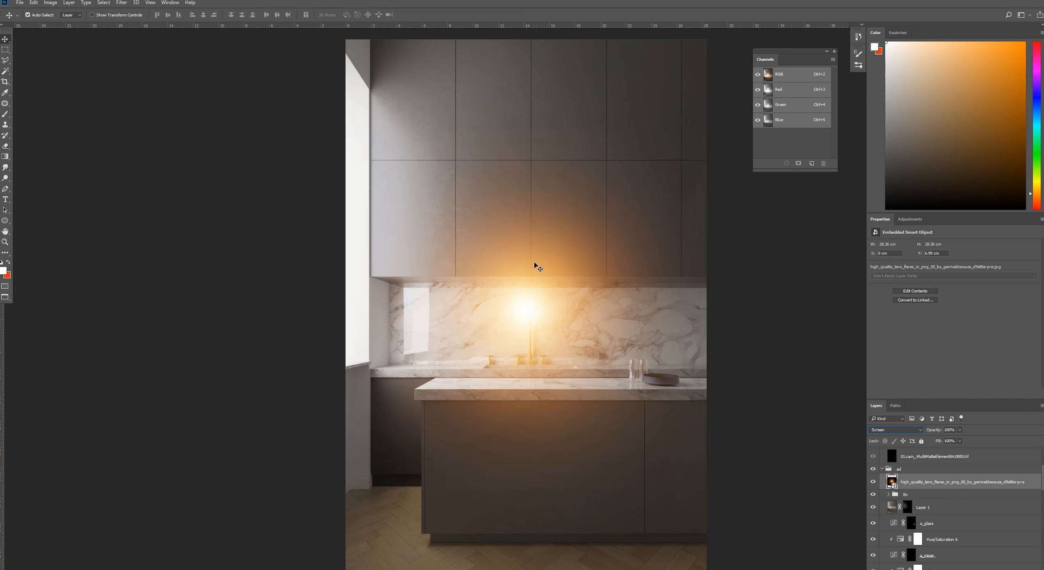
Step: Scale the lens flare down to about 8.4% and position it over the top of the faucet
key(ctrl+t)
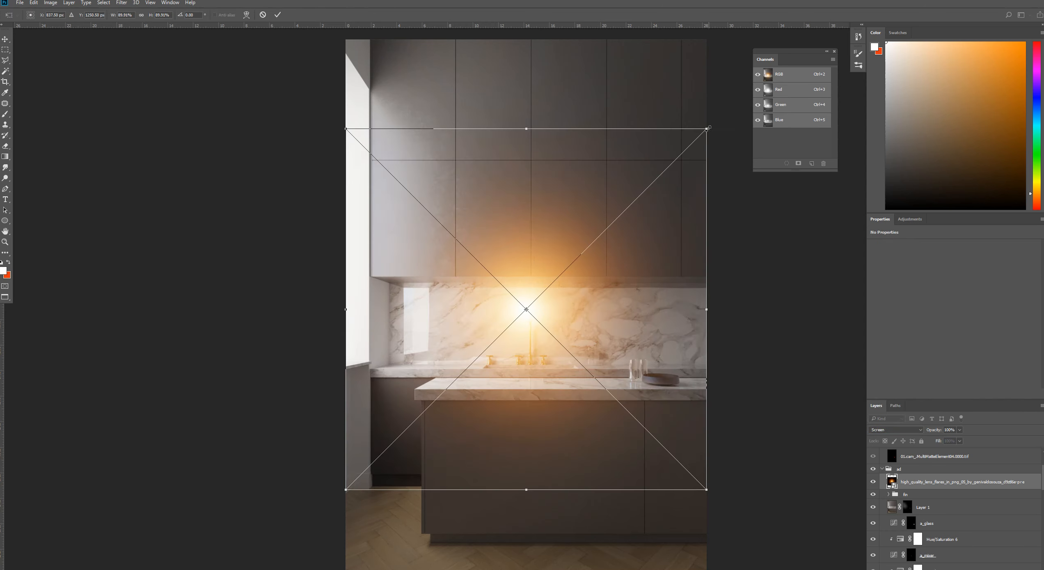
drag(706, 128, 537, 347)
key(Return)
scroll(528, 314, up, 3)
Step: Shrink the flare to about 1.46 cm high and 0.41 cm wide, aligned over the faucet's spout
key(ctrl+t)
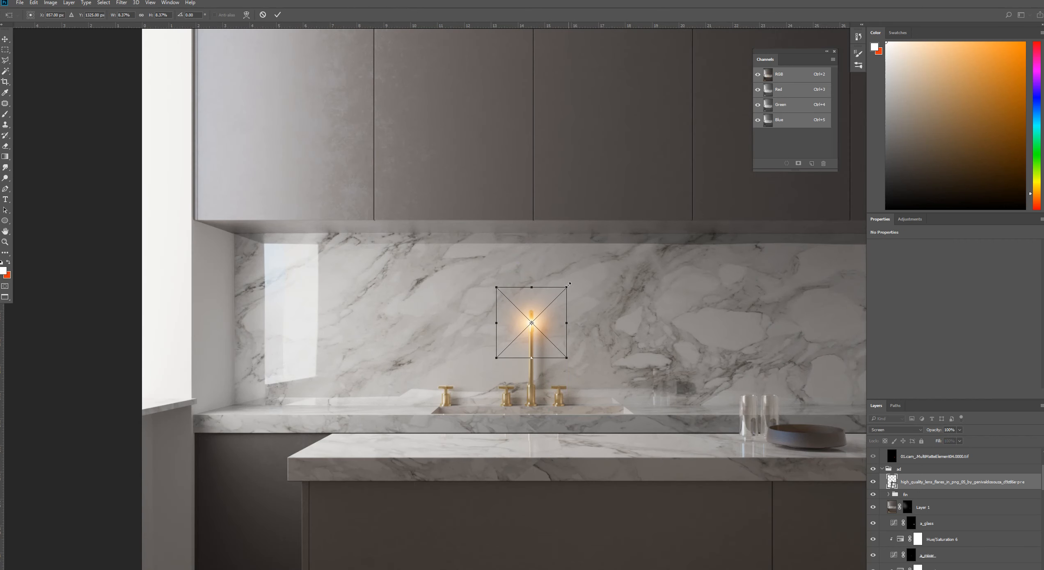
drag(566, 287, 604, 278)
key(Escape)
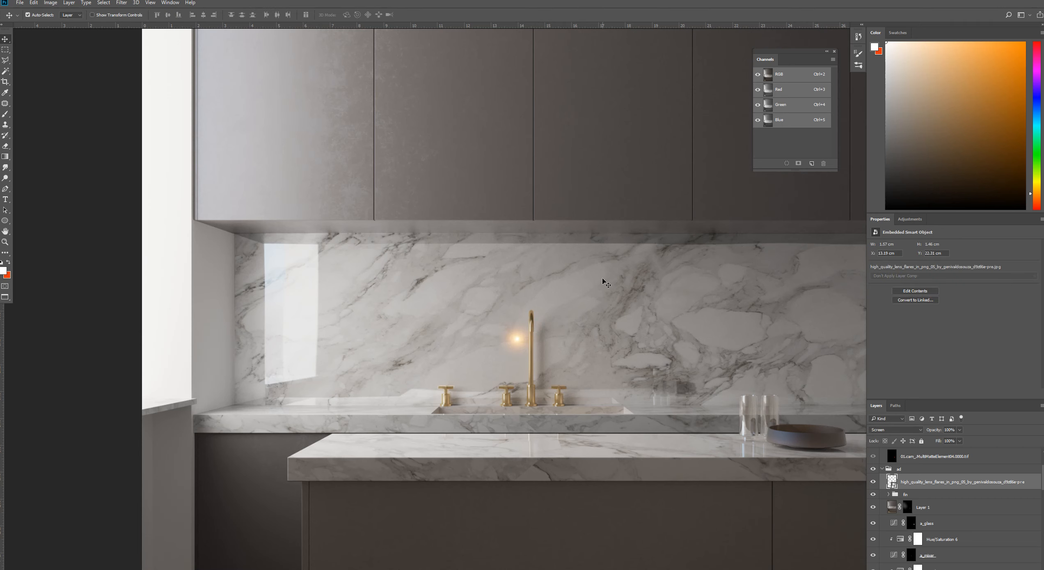
key(ctrl+t)
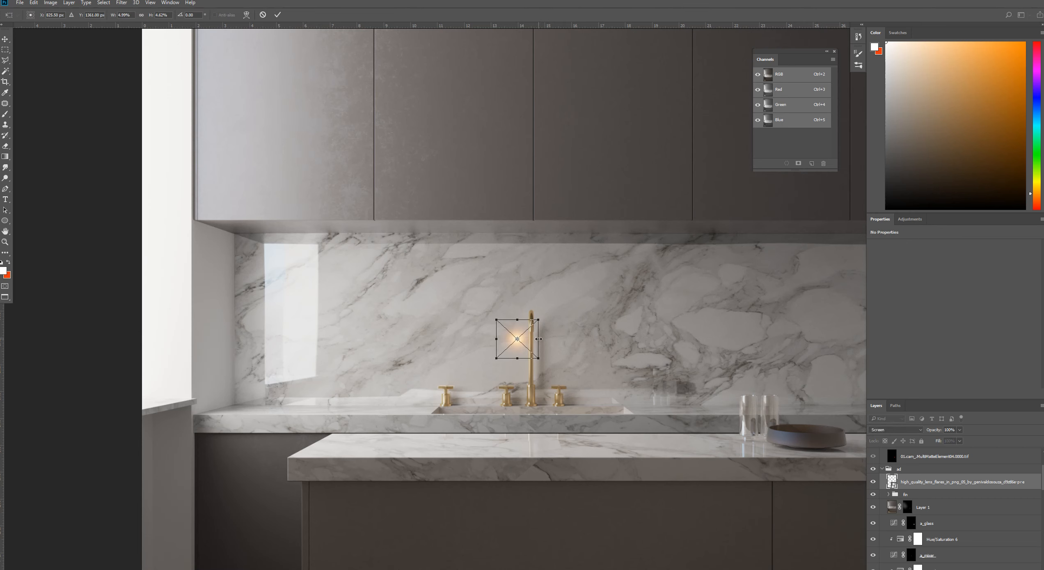
mouse_move(538, 335)
mouse_down()
mouse_move(524, 340)
mouse_move(531, 320)
mouse_up()
key(Return)
scroll(534, 325, up, 1)
scroll(534, 326, down, 1)
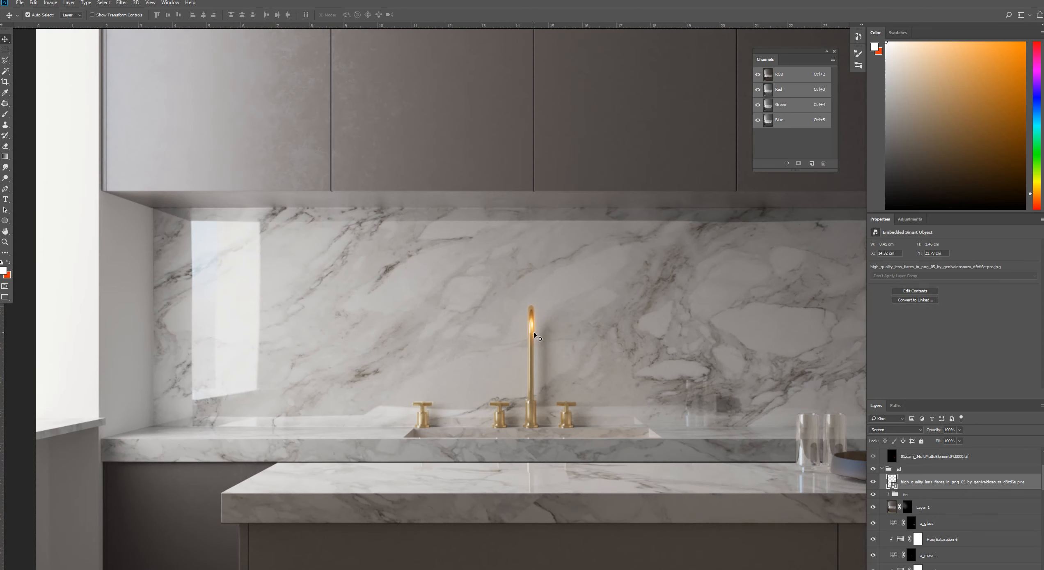
Step: Nudge the flare slightly left and narrow it to about 0.24 cm to match the faucet's thickness
key(Left)
key(Left)
key(Left)
key(ctrl+t)
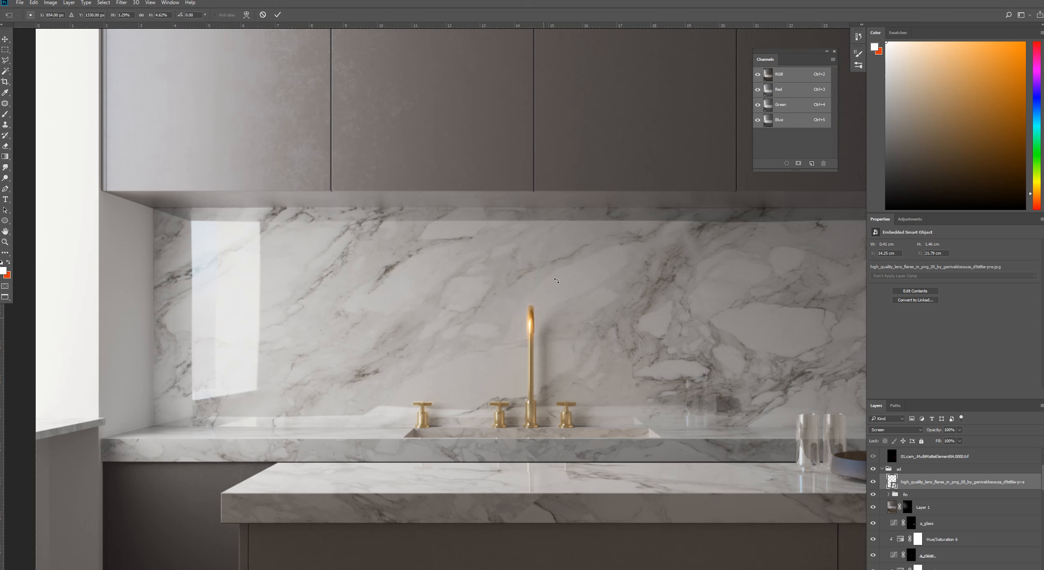
drag(537, 324, 535, 324)
key(Return)
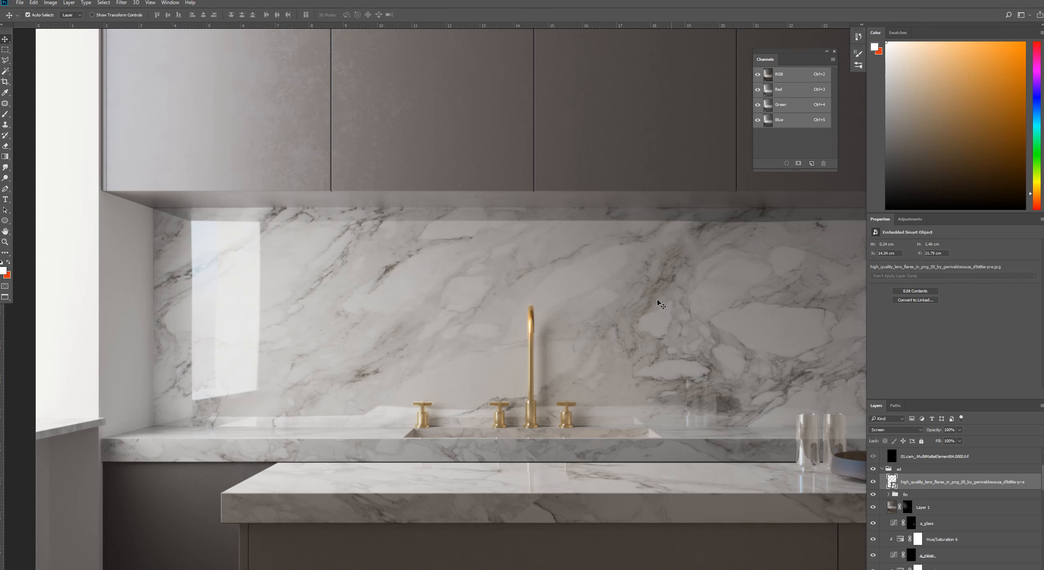
Step: Stretch the flare vertically to about 1.9 cm along the faucet
scroll(551, 368, down, 2)
key(ctrl+t)
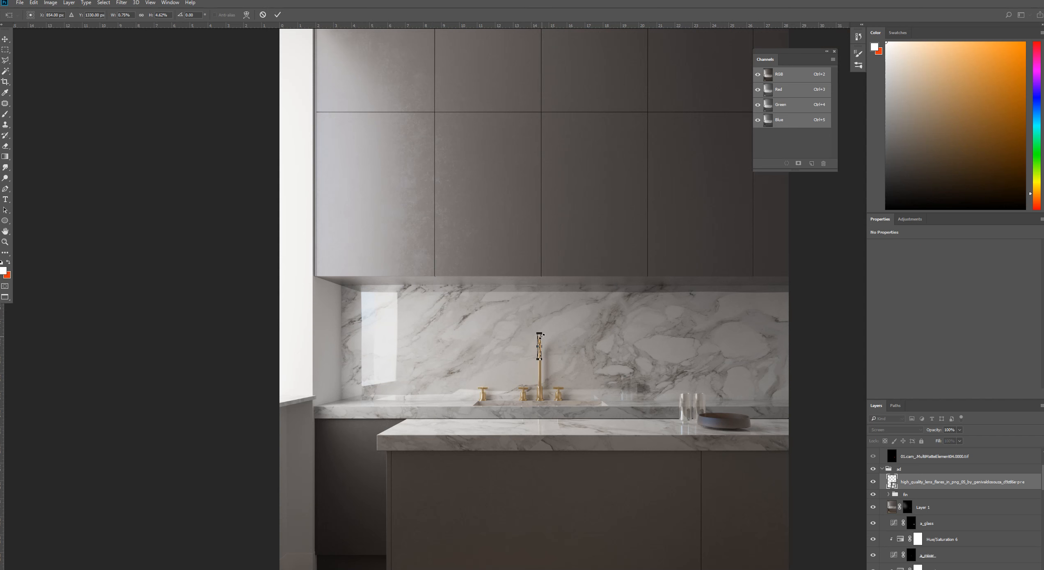
scroll(541, 330, up, 3)
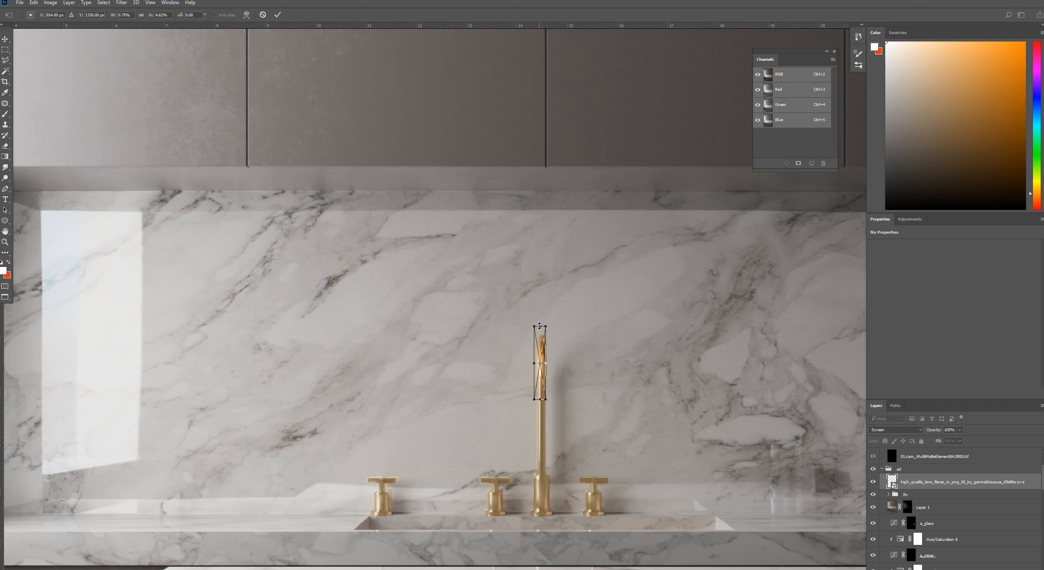
drag(541, 328, 541, 315)
key(Return)
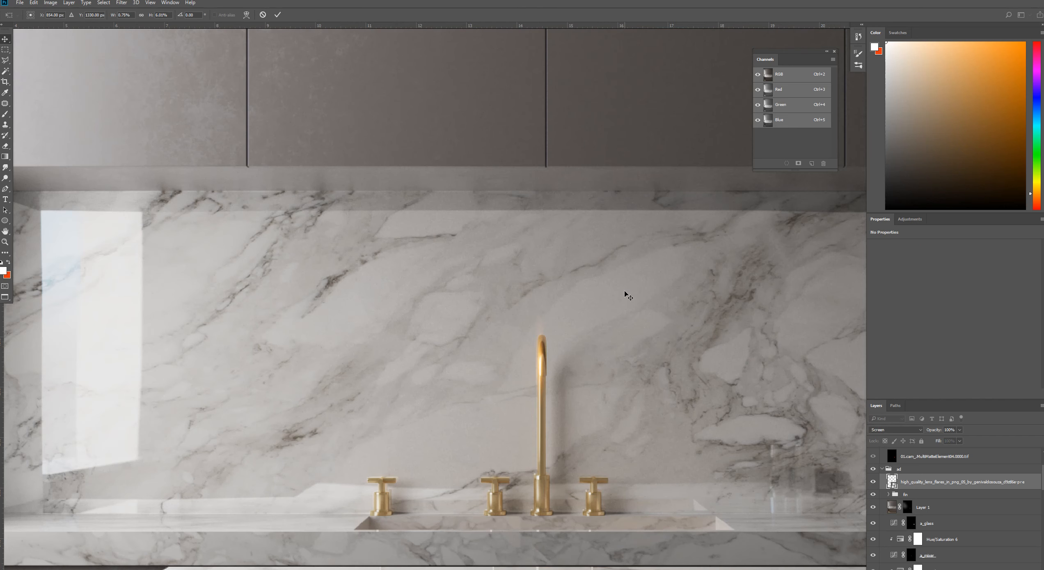
scroll(628, 295, down, 5)
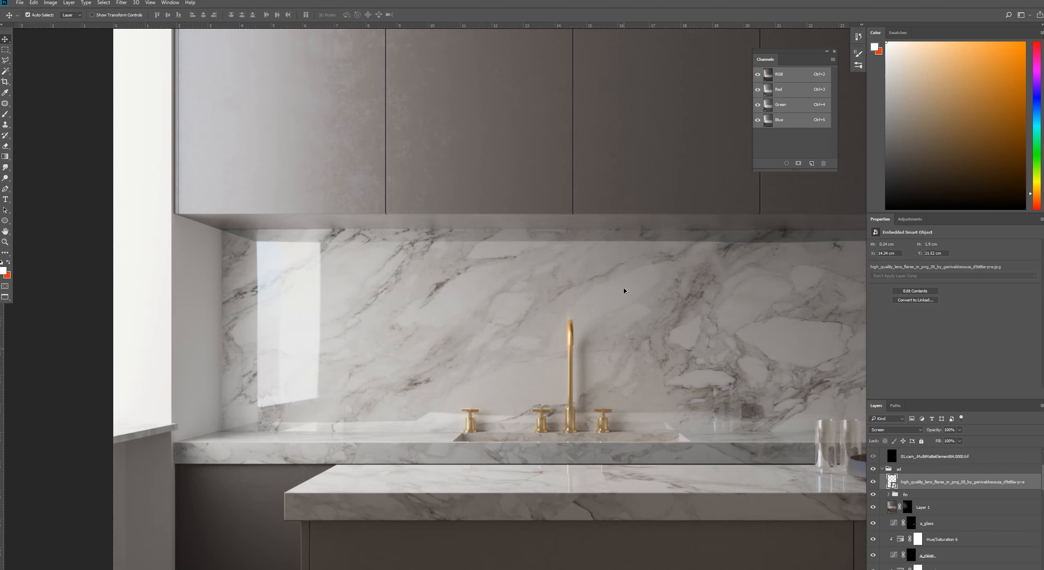
Step: Reduce the flare's height to about 1.27 cm so it fits the upper part of the faucet
scroll(655, 355, up, 4)
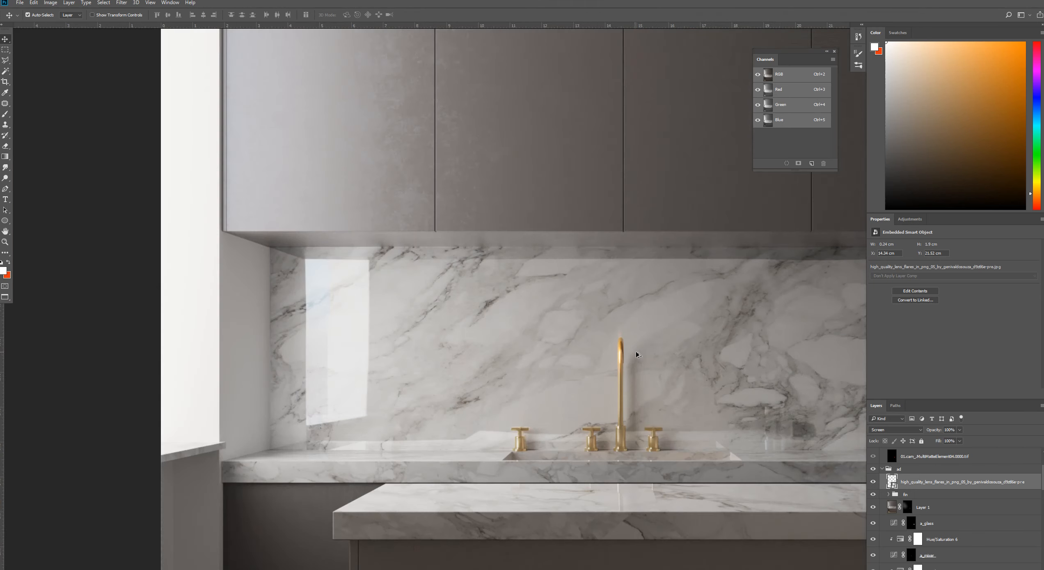
key(ctrl+t)
drag(614, 309, 613, 331)
key(Return)
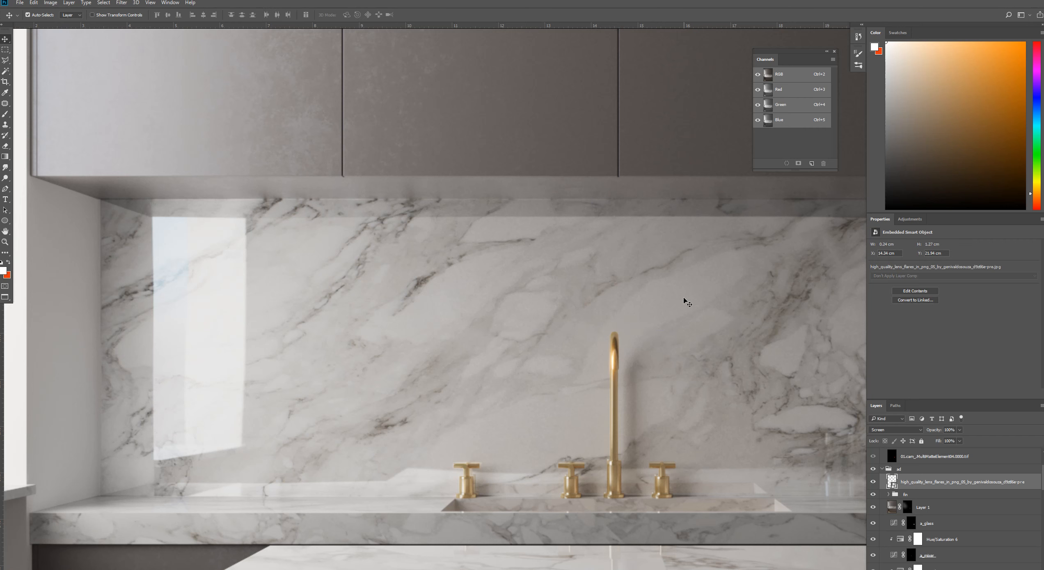
scroll(661, 328, down, 1)
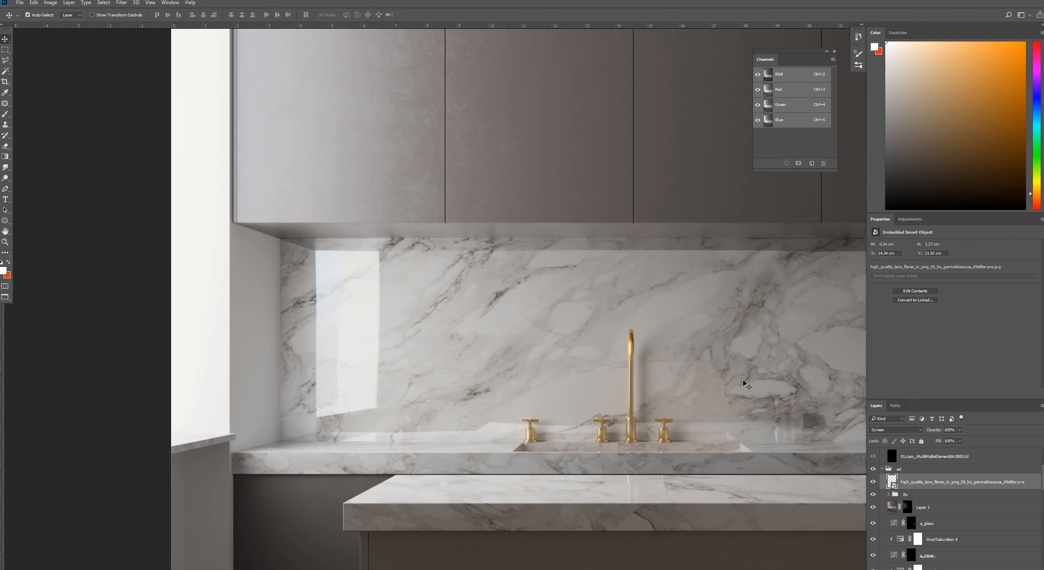
Step: Add a Hue/Saturation adjustment clipped to the flare layer, with Hue +1 and Saturation -36
click(911, 219)
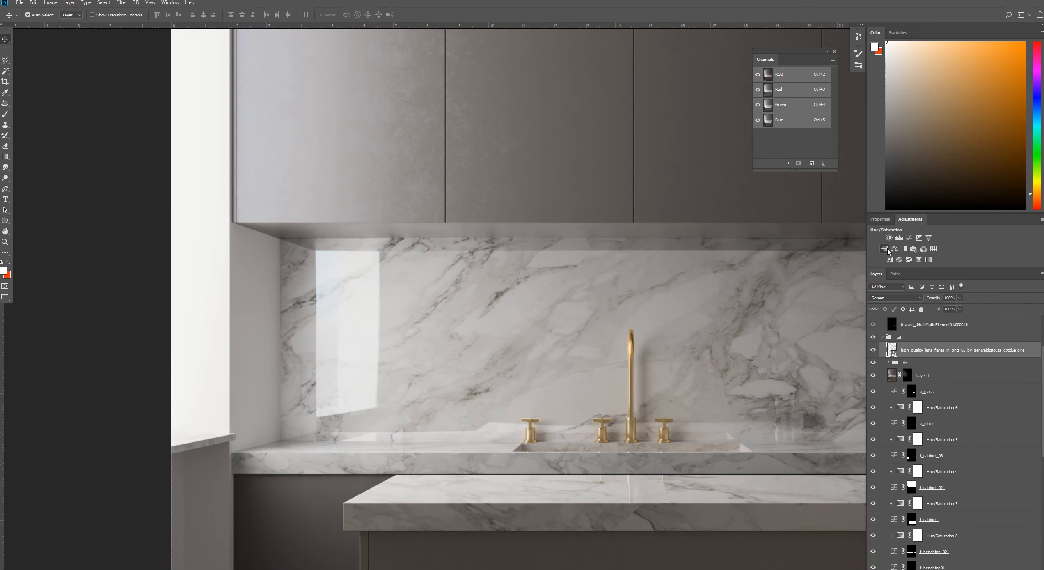
click(887, 250)
alt+click(939, 489)
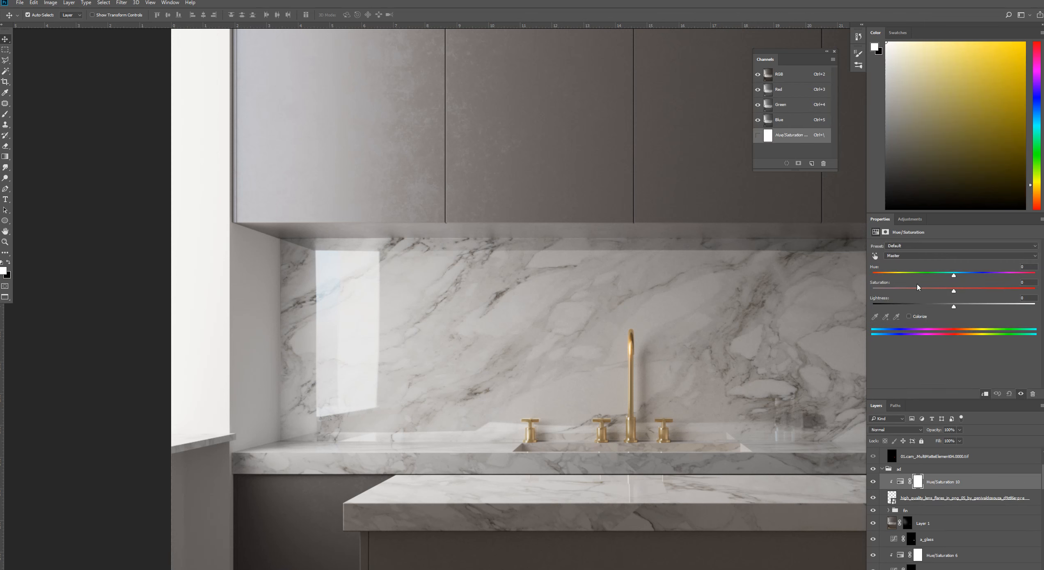
drag(953, 291, 1043, 295)
drag(975, 299, 925, 300)
scroll(618, 343, down, 1)
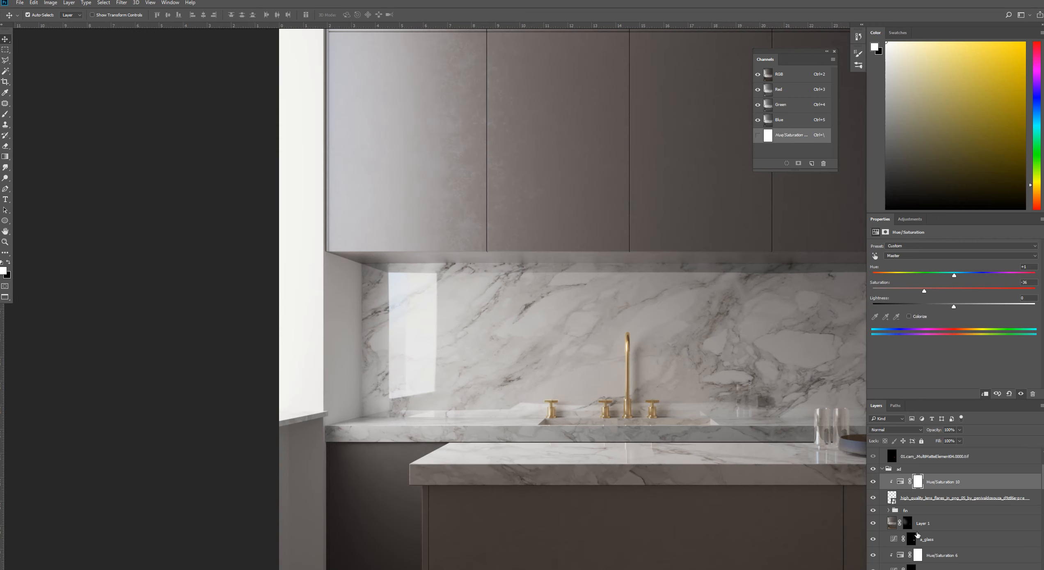
Step: Toggle the flare layer's visibility to compare the faucet highlight and review the whole image
click(874, 499)
click(874, 498)
key(ctrl+minus)
key(ctrl+minus)
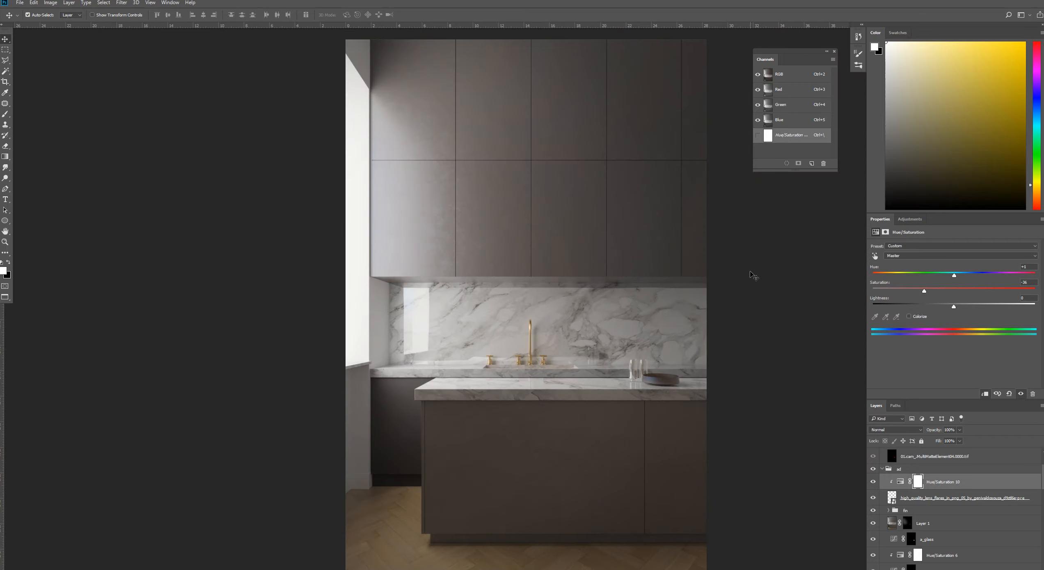
Step: Lower the Saturation of the Hue/Saturation adjustment clipped to the flare further, past -55
click(933, 498)
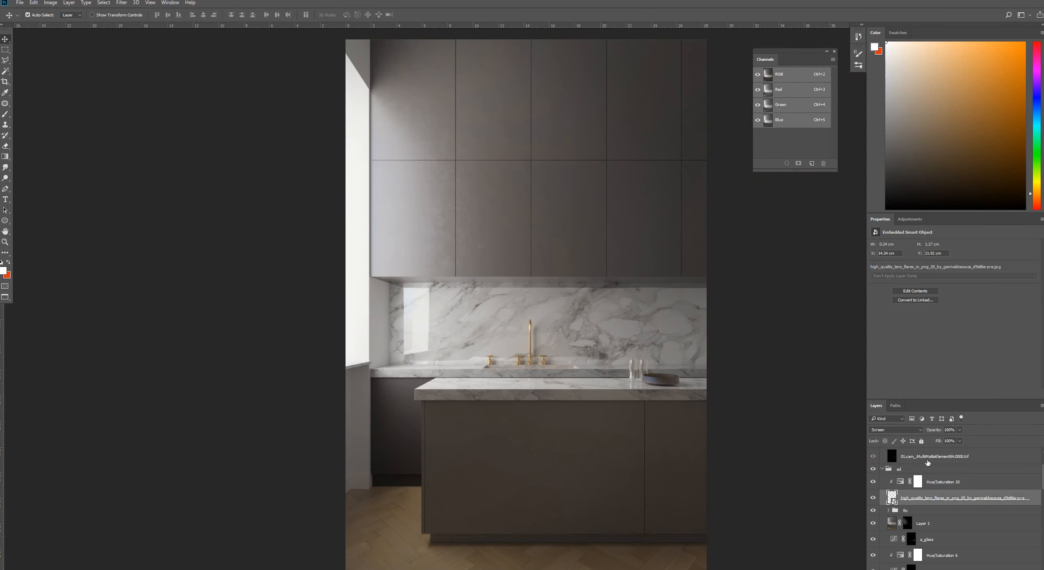
click(936, 482)
drag(923, 292, 908, 292)
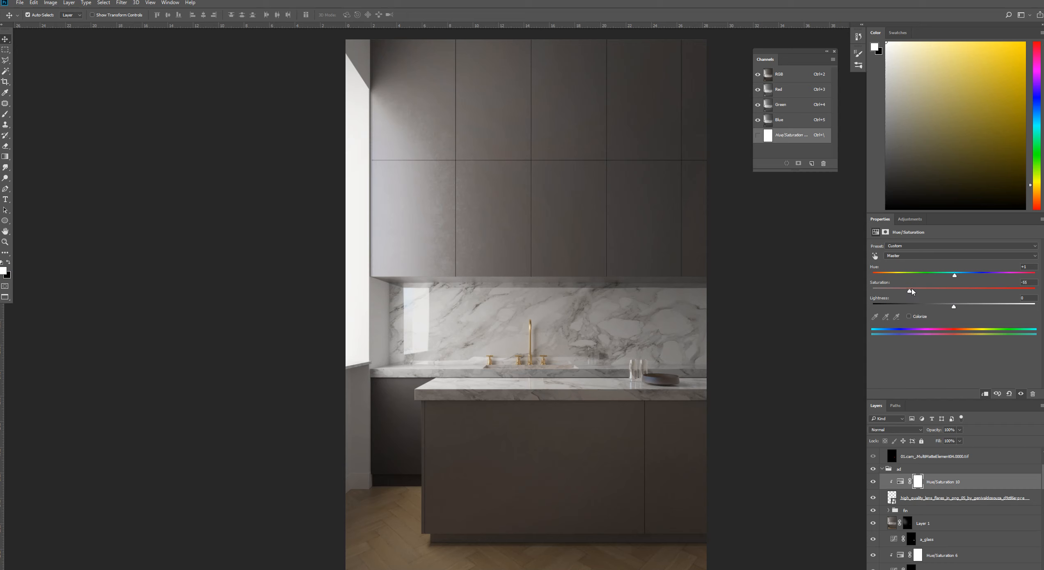
drag(911, 290, 897, 291)
click(744, 392)
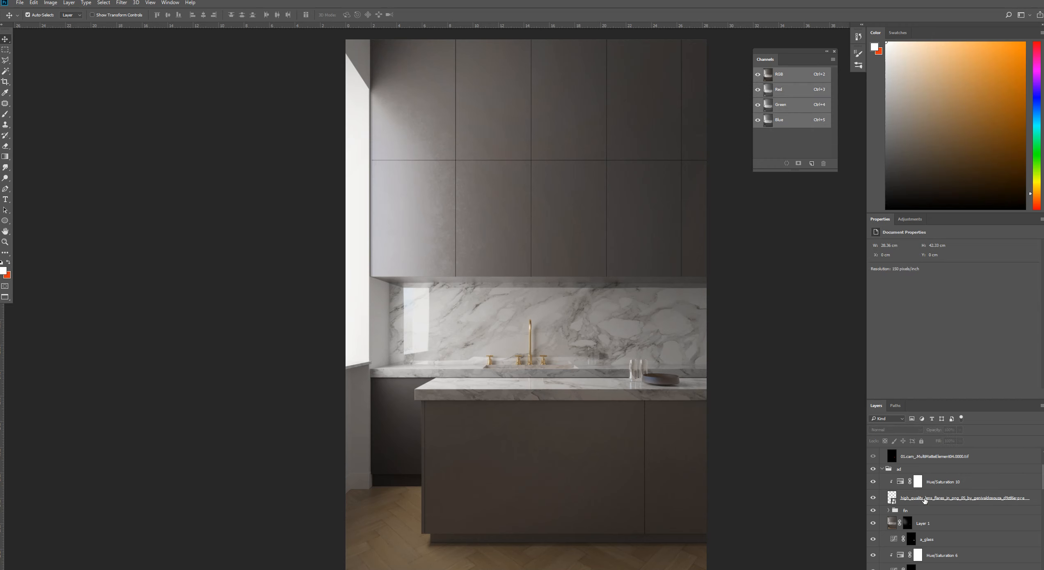
click(529, 326)
drag(529, 326, 641, 362)
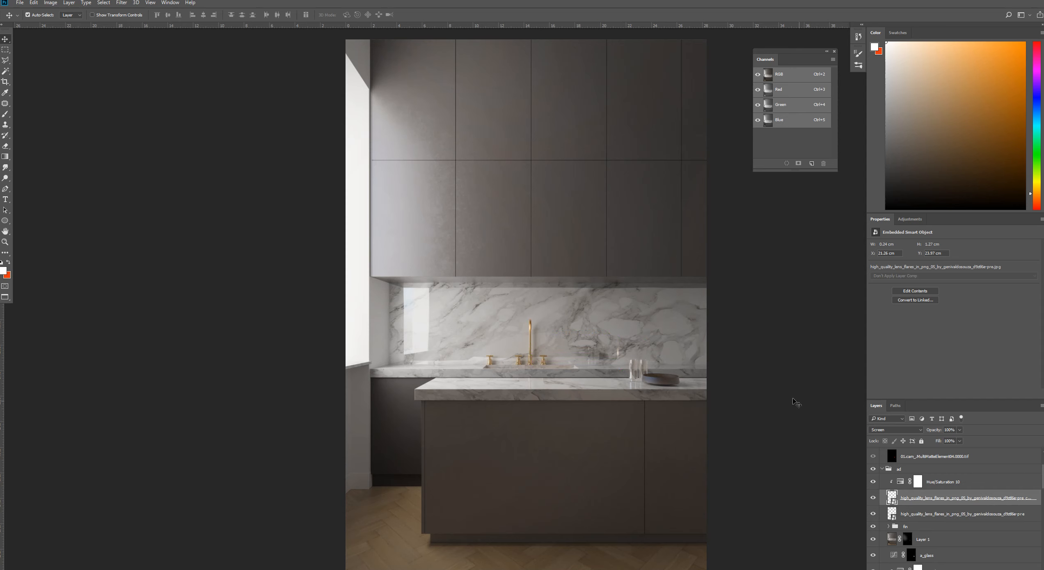
key(ctrl+z)
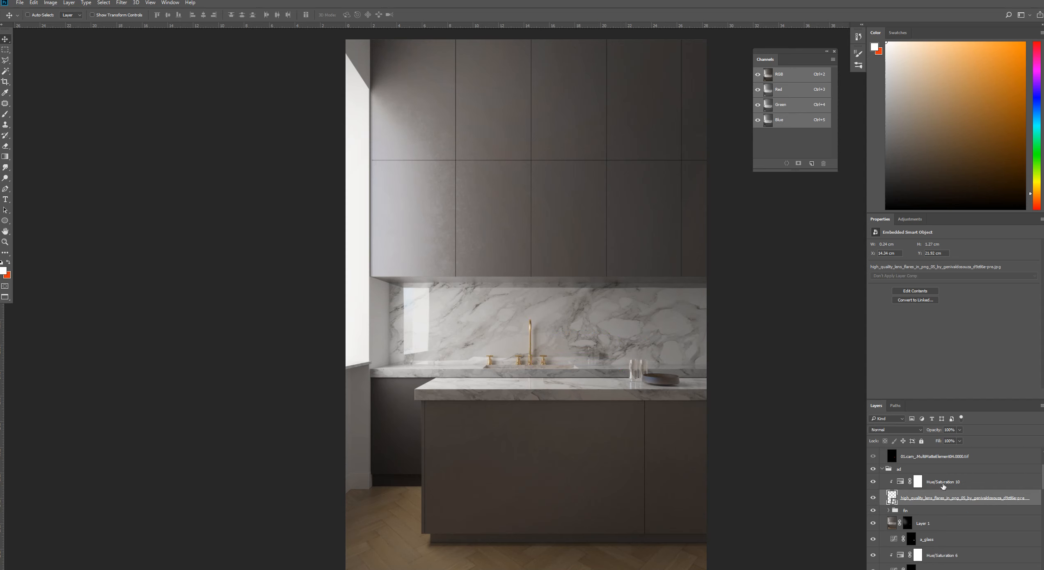
Step: Merge the flare with its Hue/Saturation adjustment into one layer and set the merged layer's blend mode to Screen
key(ctrl+e)
click(904, 431)
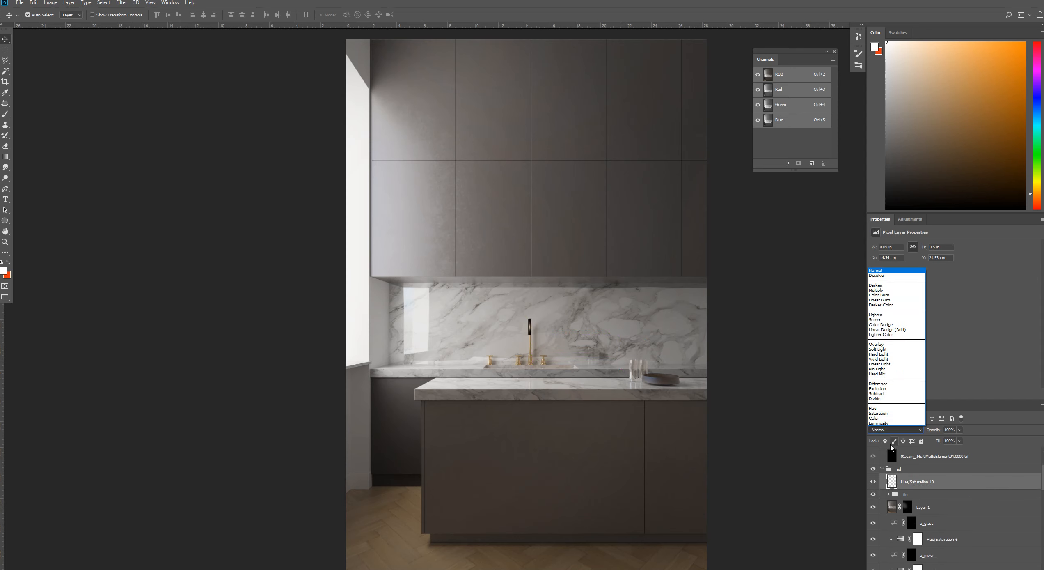
click(894, 294)
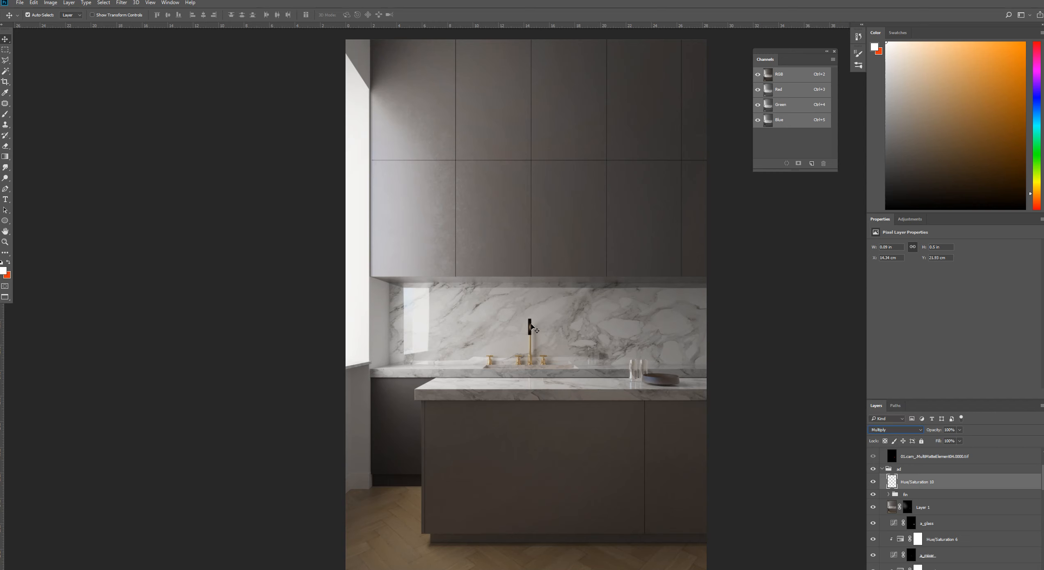
key(ctrl+z)
scroll(608, 354, up, 3)
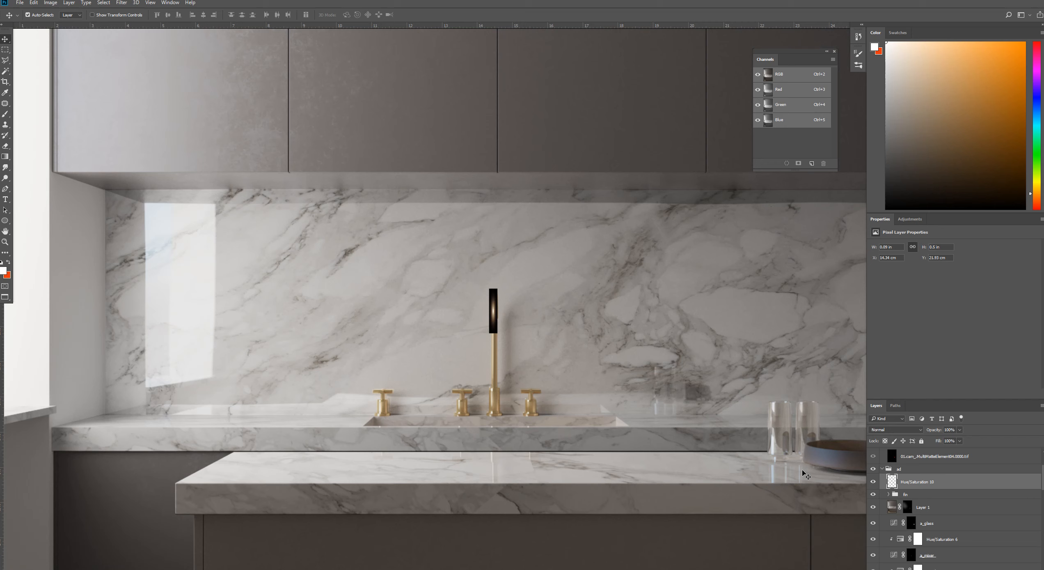
click(935, 482)
click(899, 430)
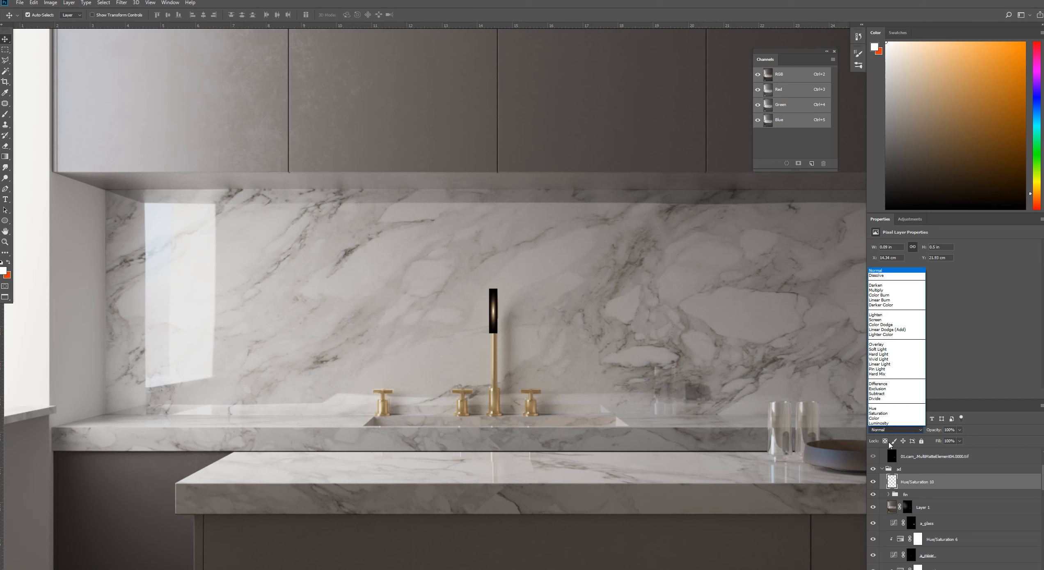
click(895, 322)
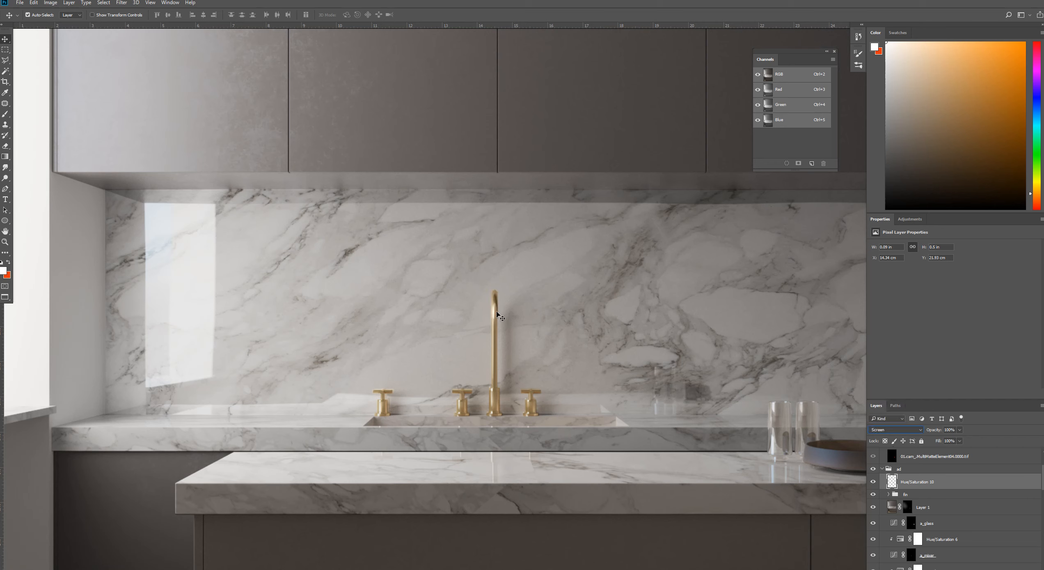
Step: Place two duplicates of the merged flare over the glasses on the island, scaling the last copy to about 0.2 in high
drag(497, 316, 823, 400)
key(ctrl+j)
scroll(777, 411, up, 4)
key(ctrl+t)
key(Return)
key(ctrl+t)
key(Return)
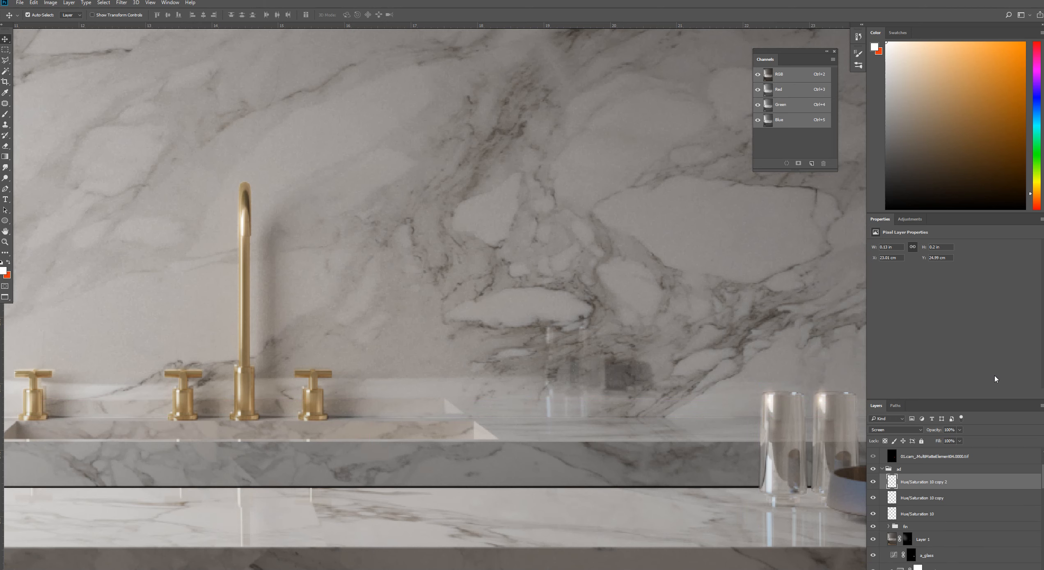
Step: Group the three flare layers and name the group flare
key(ctrl+minus)
key(ctrl+minus)
key(ctrl+minus)
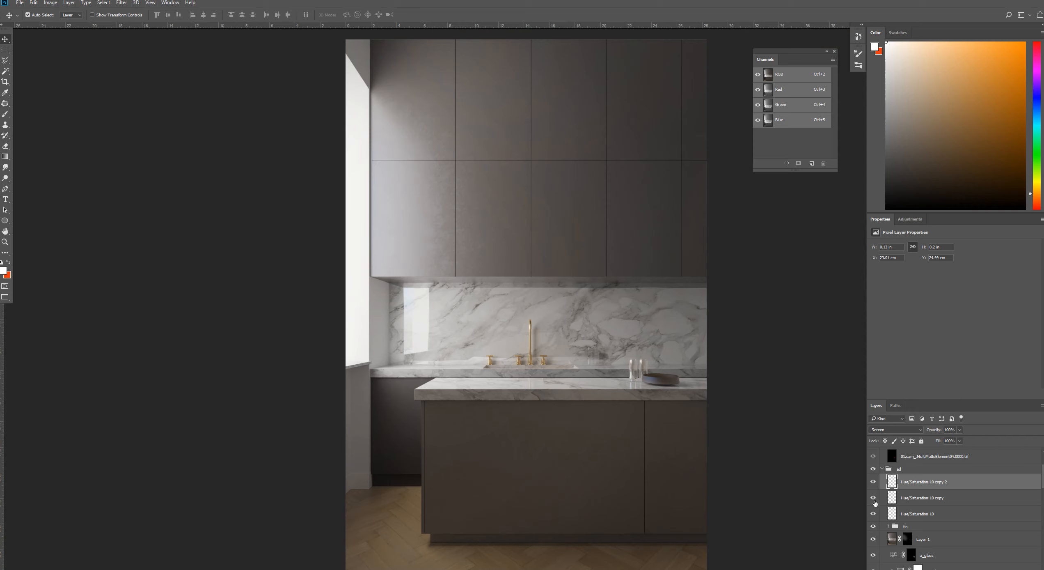
shift+click(913, 516)
key(ctrl+g)
double_click(907, 479)
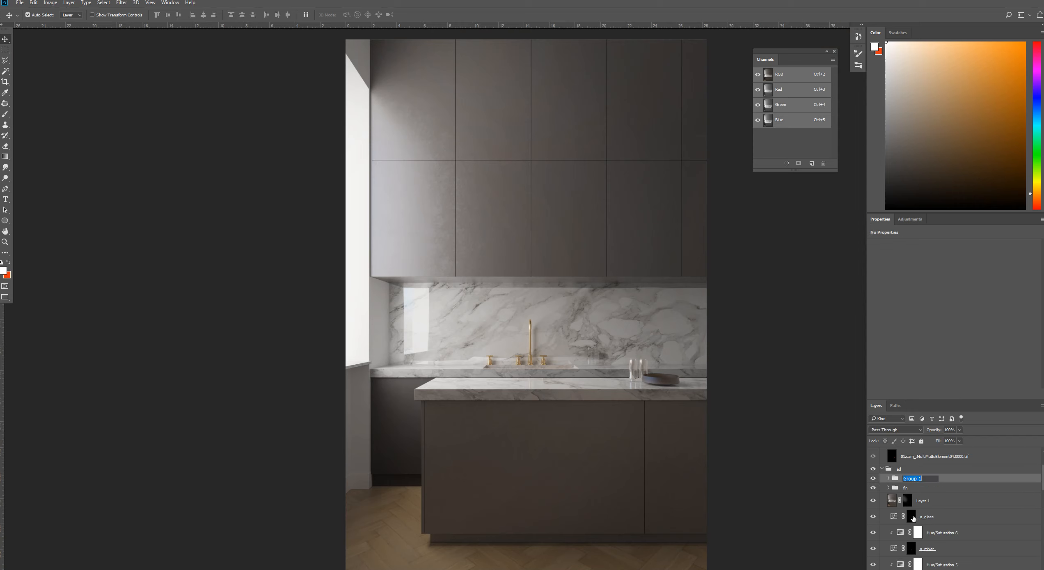
text(flare)
key(Return)
Step: Review the whole kitchen image at several magnifications in full-screen view and return to the standard workspace
scroll(591, 389, right, 1)
scroll(591, 389, down, 3)
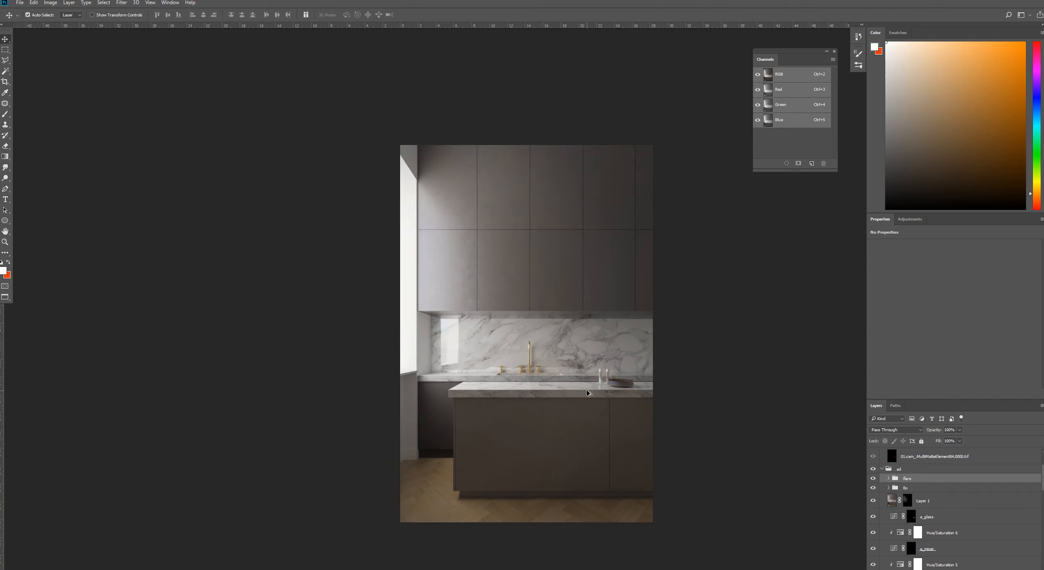
scroll(588, 393, up, 1)
key(f)
key(f)
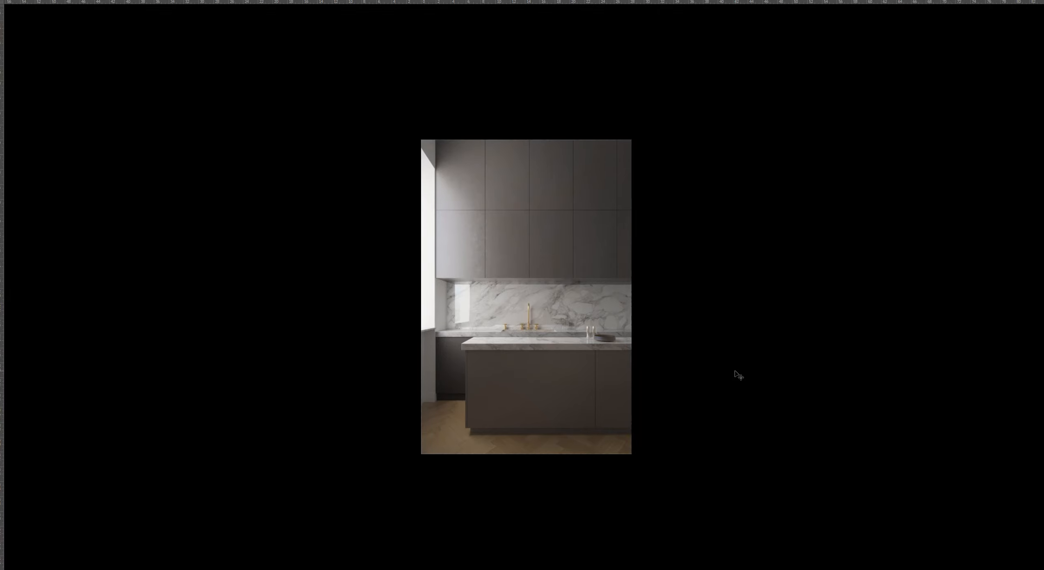
key(ctrl+0)
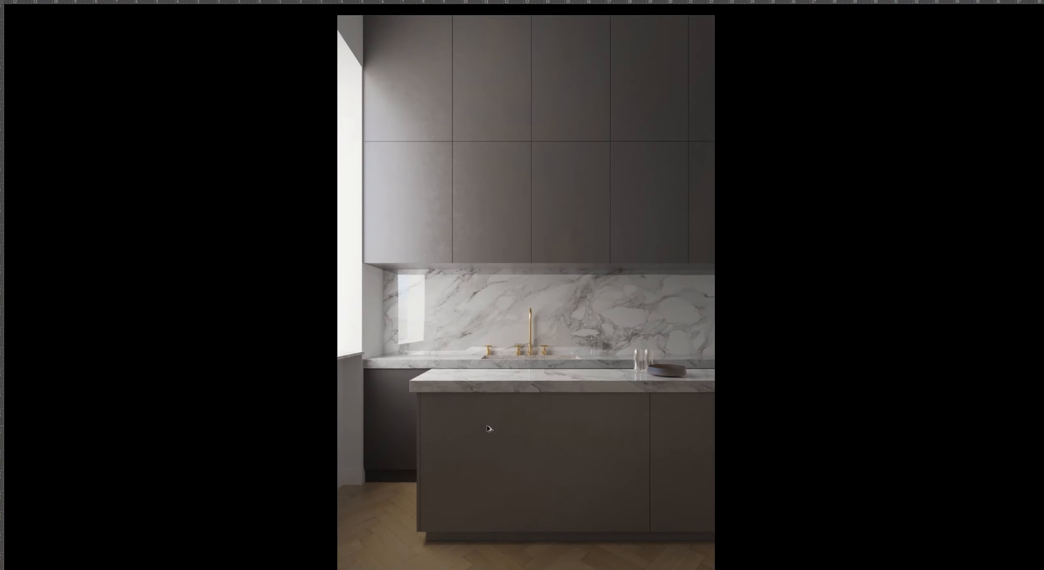
scroll(490, 429, up, 4)
scroll(505, 433, down, 2)
scroll(505, 434, down, 2)
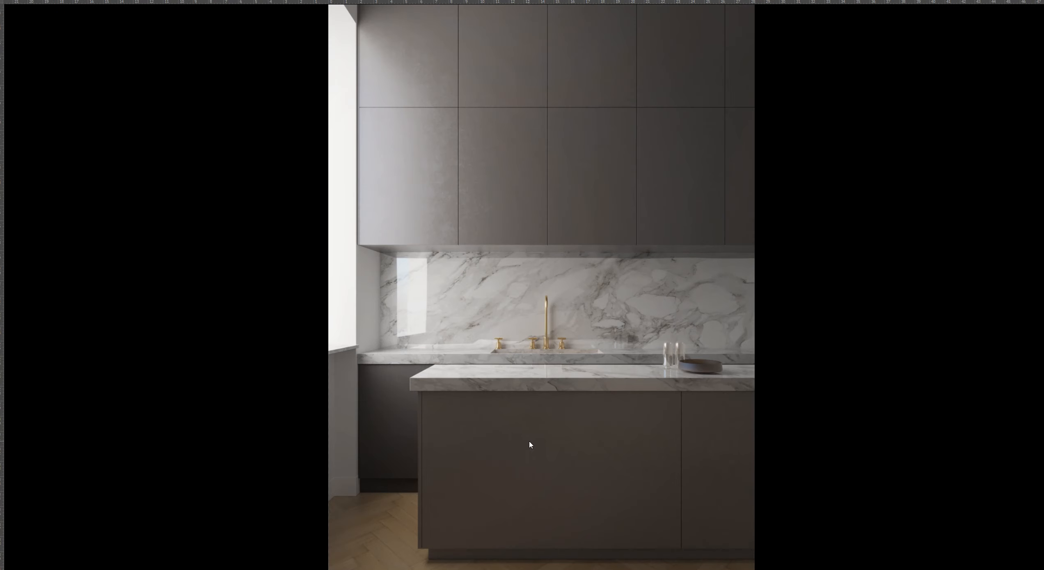
scroll(533, 444, down, 1)
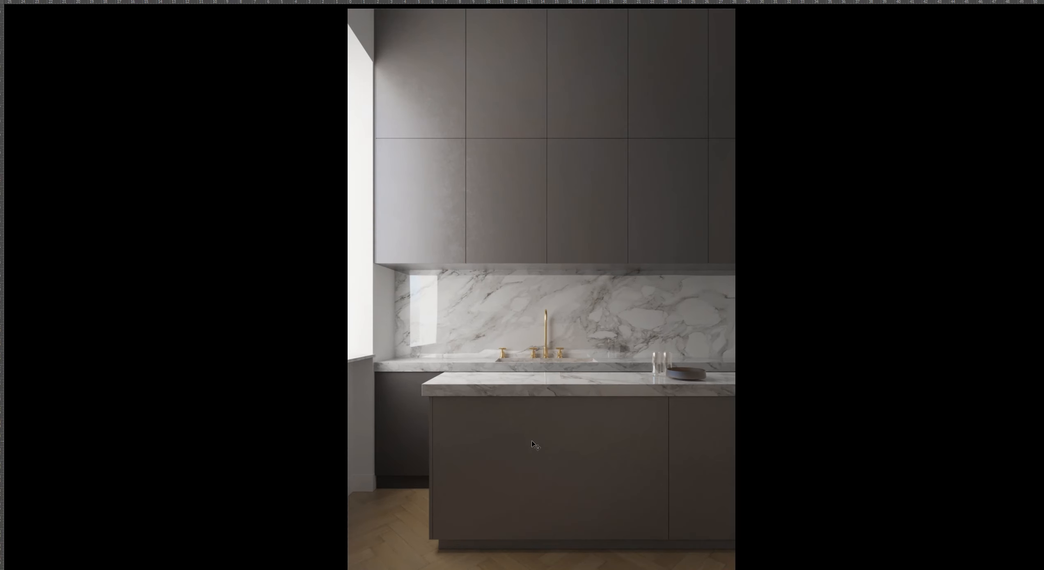
scroll(534, 444, down, 1)
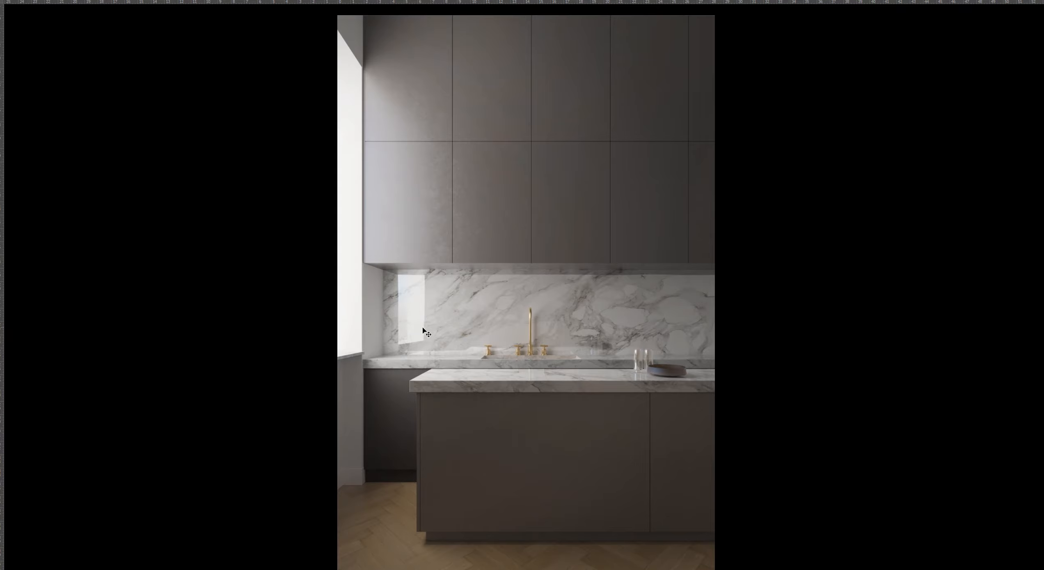
key(f)
scroll(723, 382, down, 3)
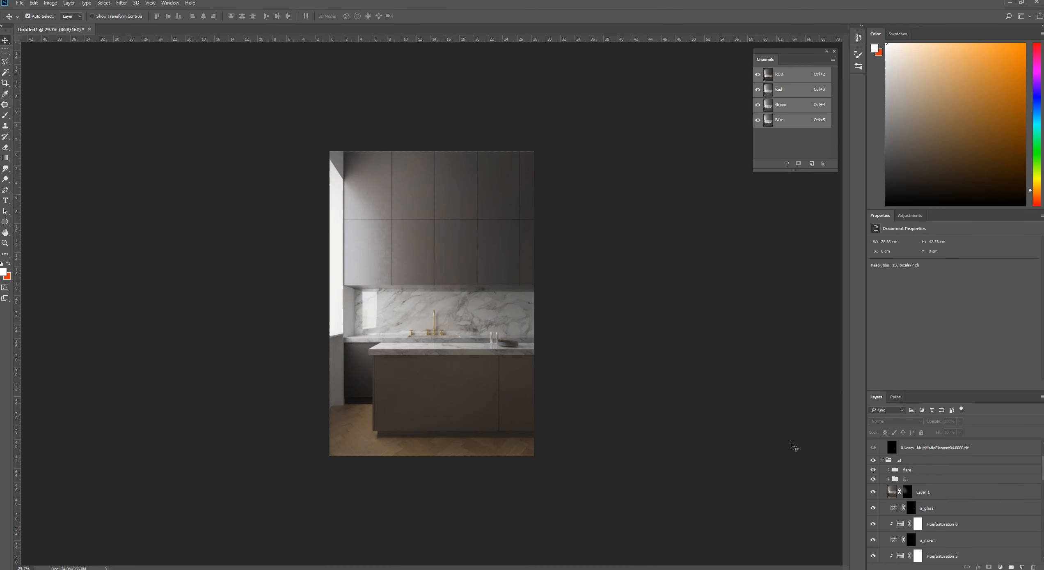
Step: Toggle Layer 1's visibility to compare its light effect on the cabinets
click(917, 471)
click(910, 479)
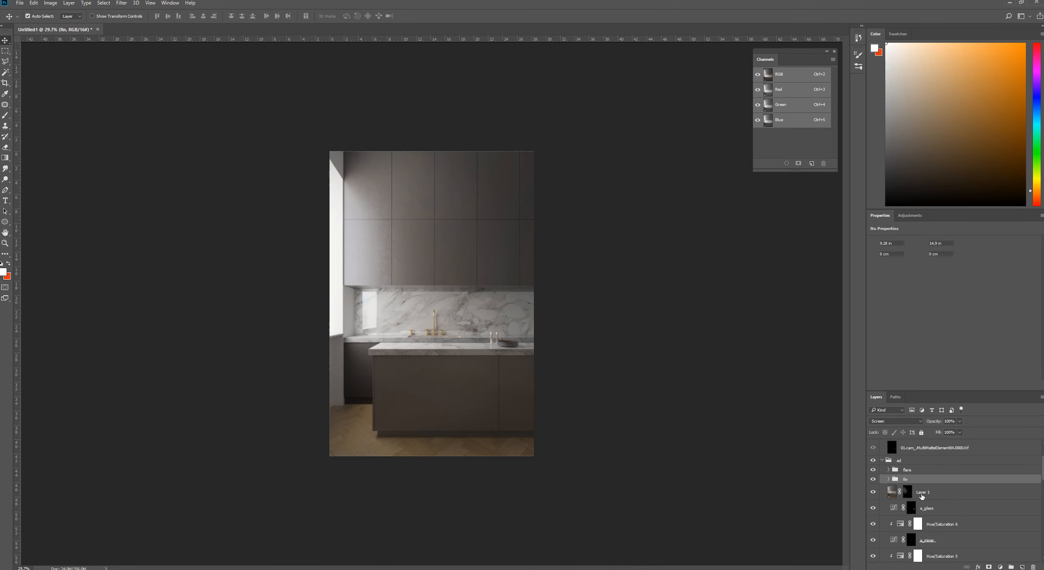
click(923, 493)
click(873, 491)
click(873, 491)
click(873, 491)
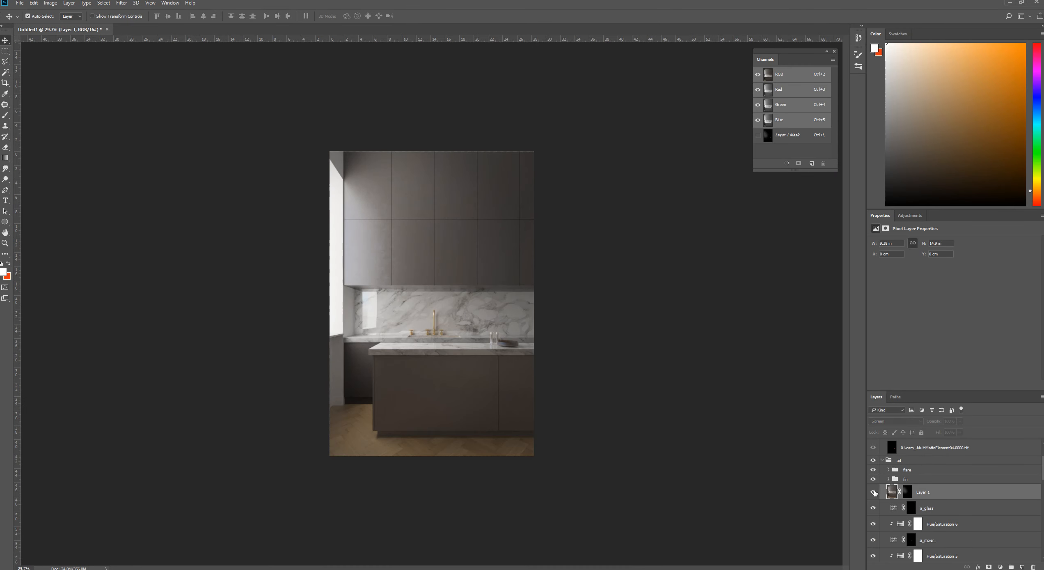
click(874, 491)
Step: Paint white on Layer 1's mask over the upper cabinets nearest the window, at 20% brush opacity and 70% flow, and compare the effect
click(908, 492)
key(b)
drag(377, 287, 432, 287)
drag(371, 244, 392, 246)
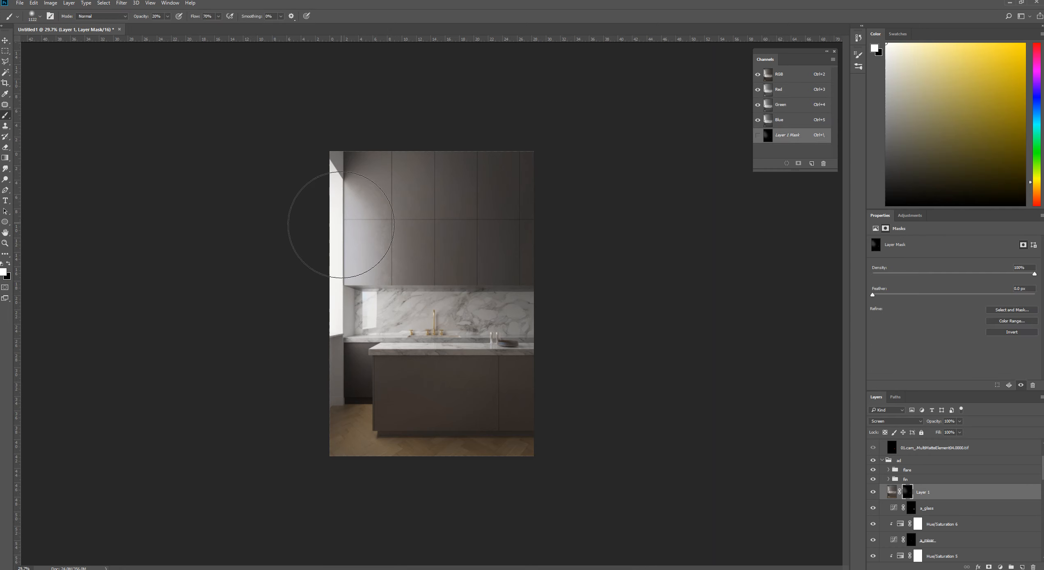
drag(327, 233, 345, 234)
mouse_move(348, 244)
mouse_down()
mouse_move(407, 342)
mouse_move(395, 319)
mouse_move(383, 328)
mouse_move(429, 283)
mouse_up()
key(v)
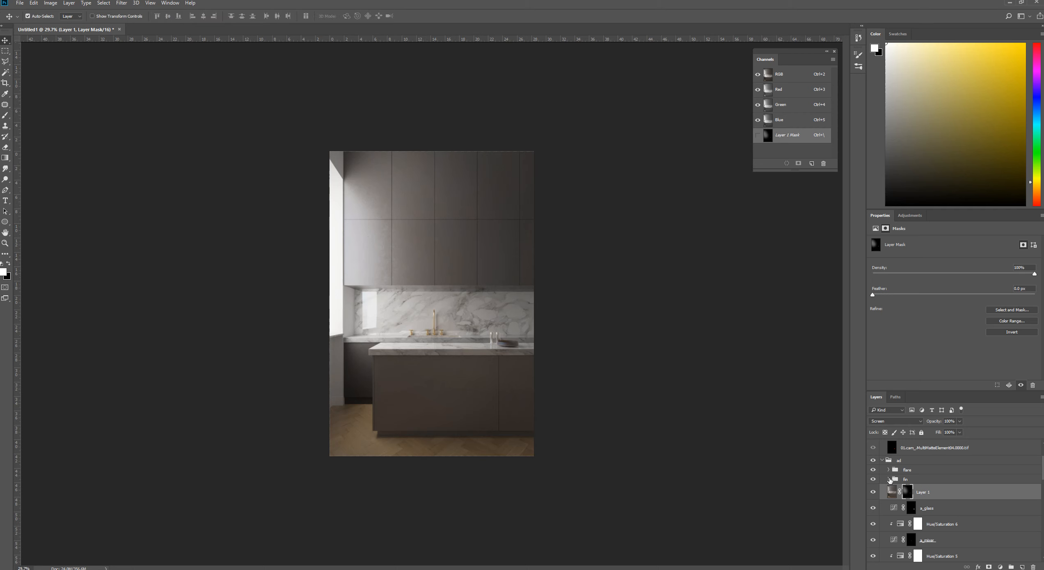
click(874, 493)
click(874, 492)
Step: Examine the faucet, glasses, marble and overall light balance of the composite in full-screen view
key(ctrl+plus)
key(ctrl+plus)
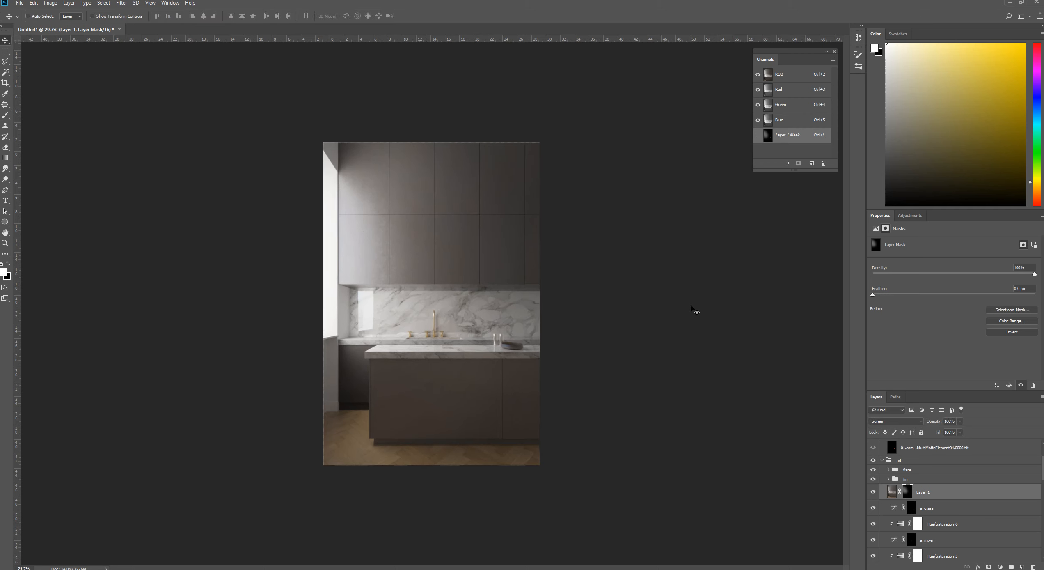
key(f)
key(f)
key(ctrl+0)
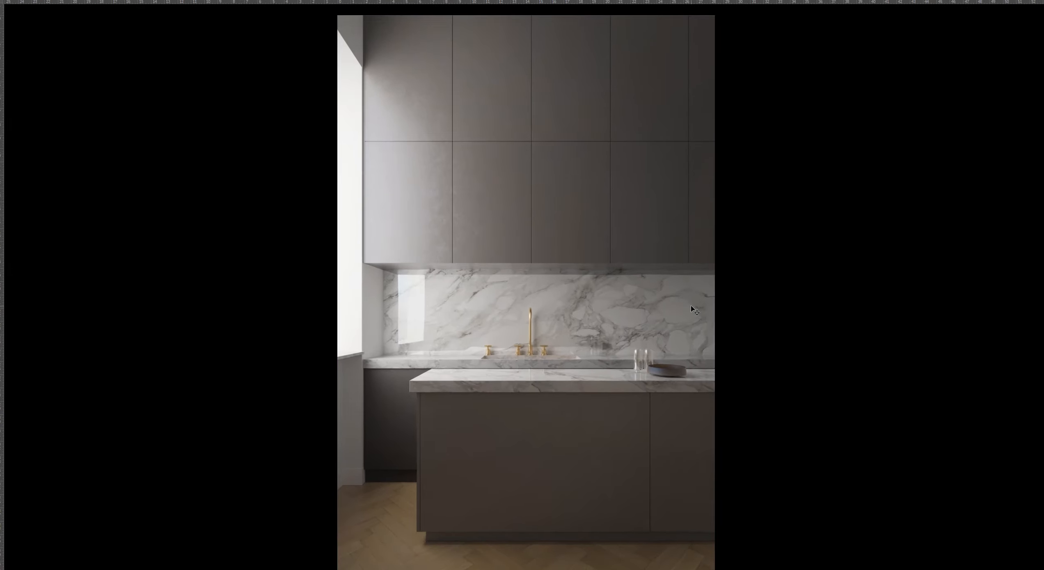
scroll(664, 362, up, 3)
scroll(661, 360, up, 4)
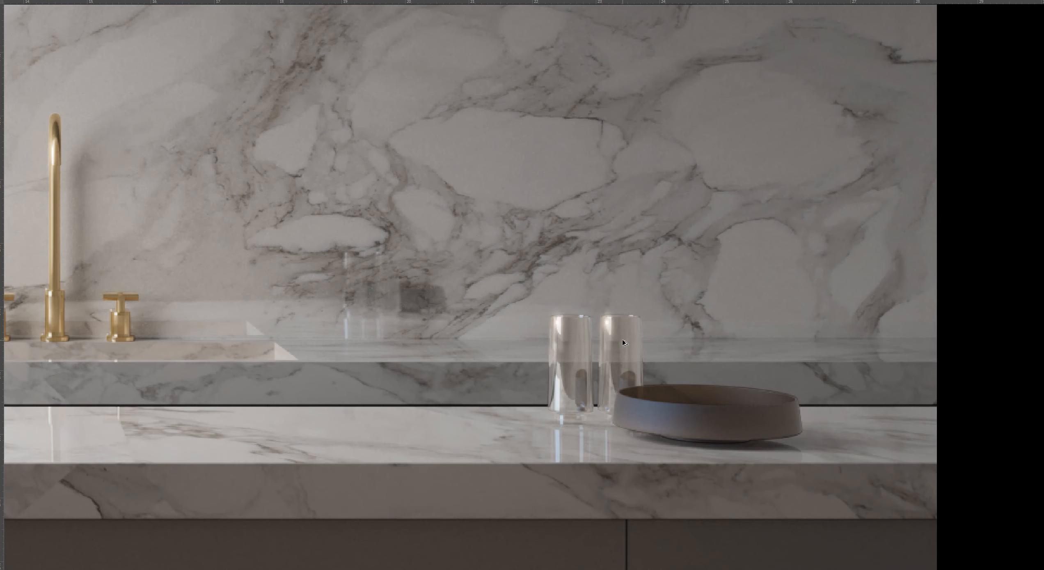
scroll(623, 339, down, 1)
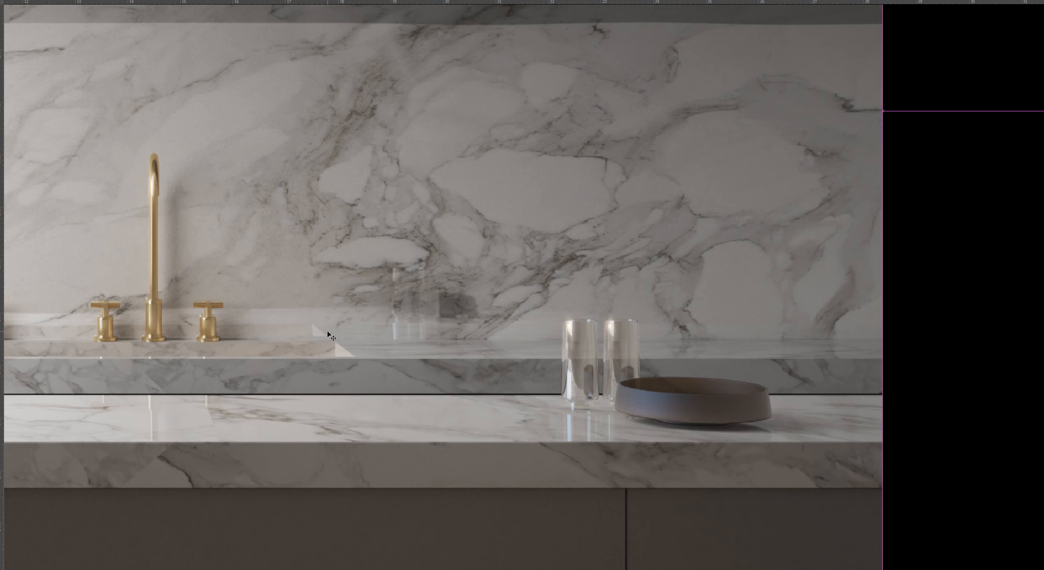
key(ctrl+0)
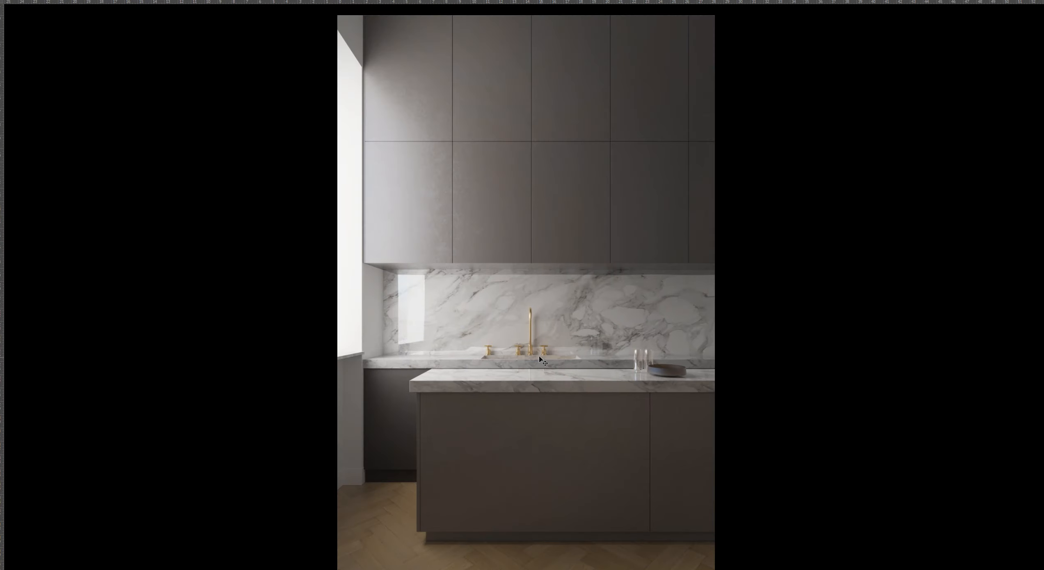
scroll(536, 346, up, 4)
scroll(604, 353, up, 4)
scroll(604, 353, down, 1)
scroll(604, 352, down, 2)
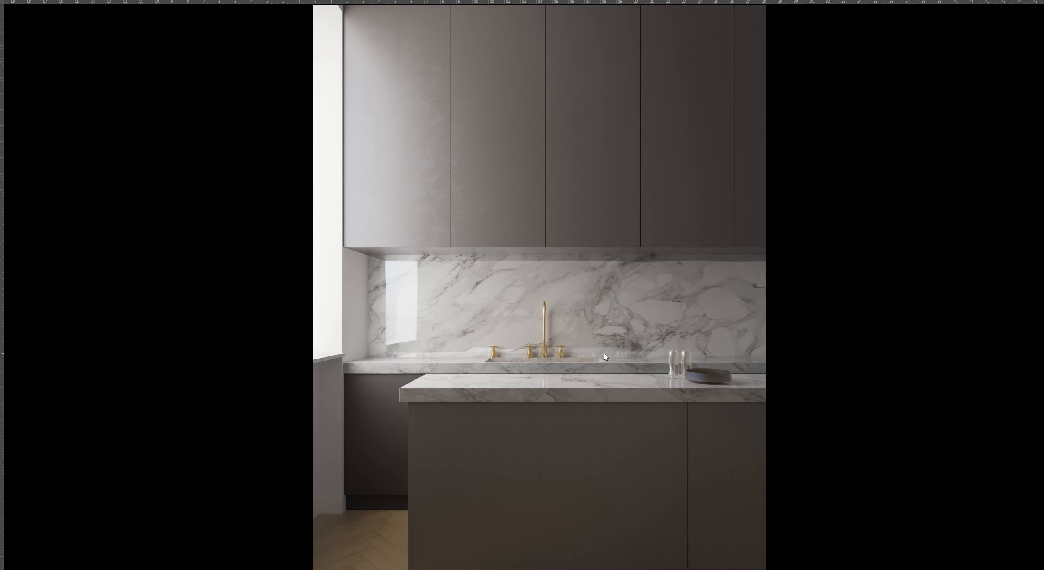
key(f)
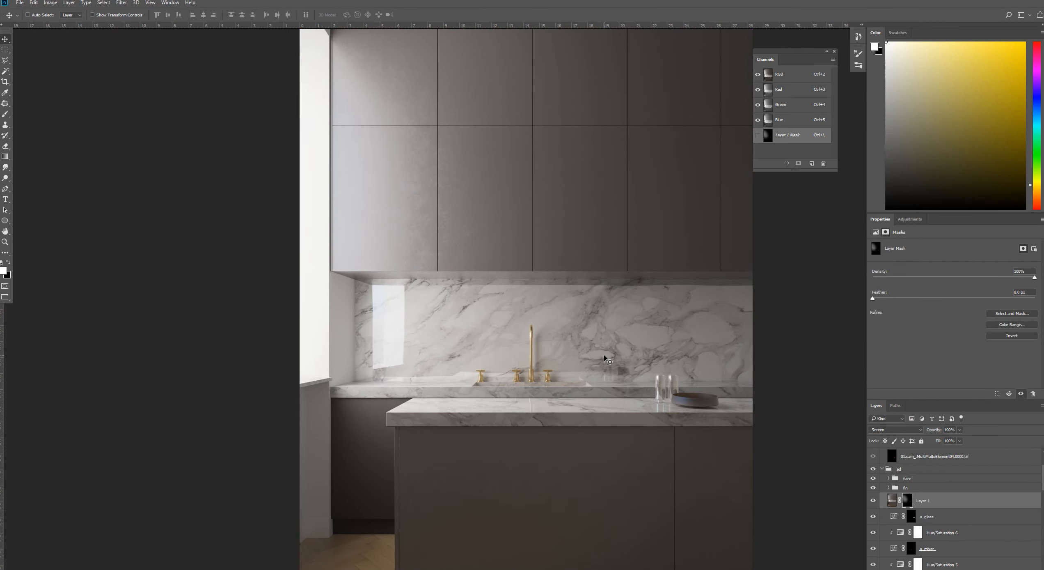
scroll(608, 360, down, 1)
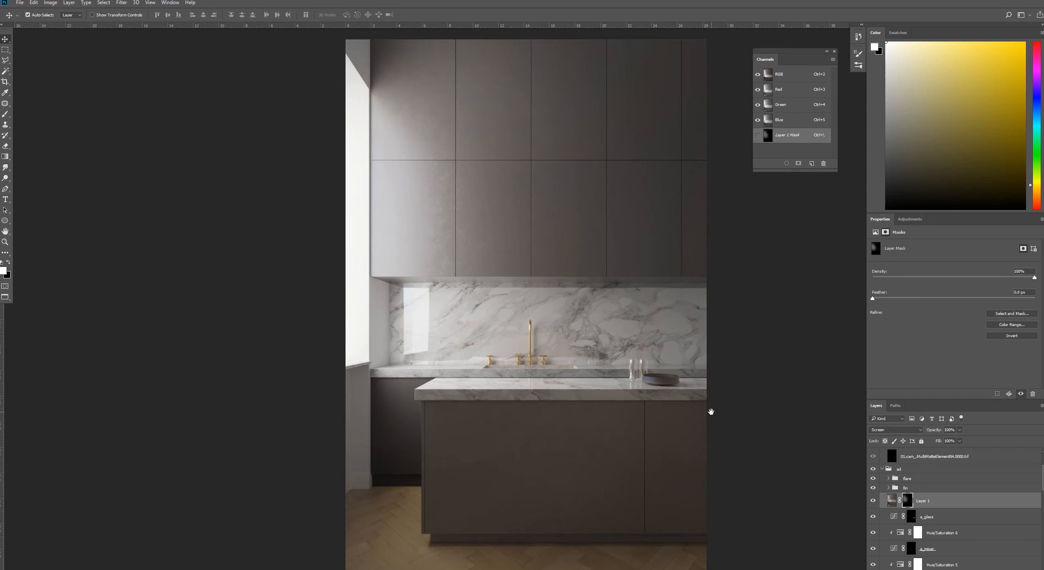
drag(708, 413, 642, 368)
scroll(659, 362, down, 1)
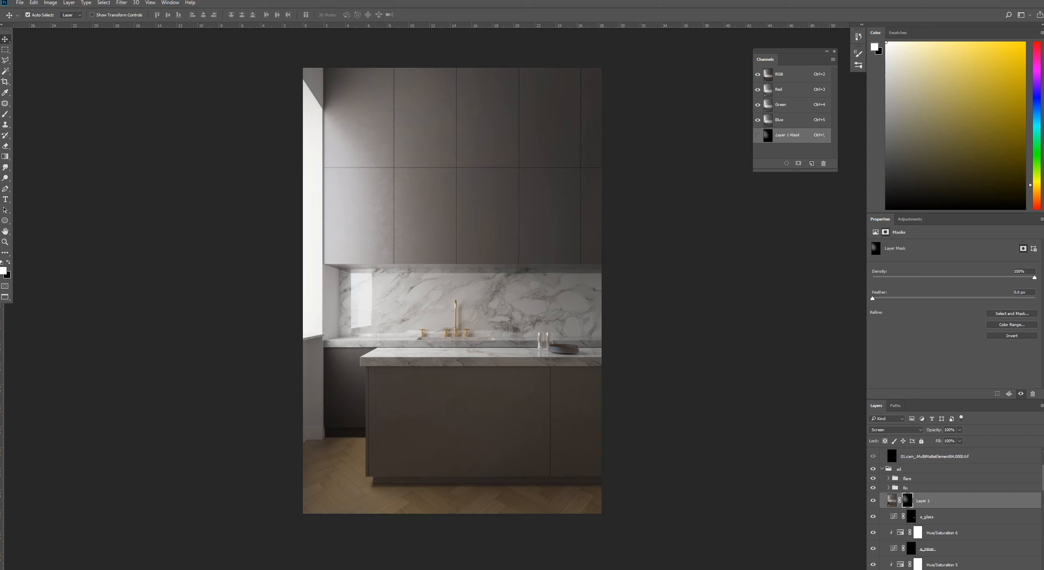
Step: Open Notepad and write the closing message "보시느라 고생하셨습니다. 감사합니다!" in a blank note
key(super)
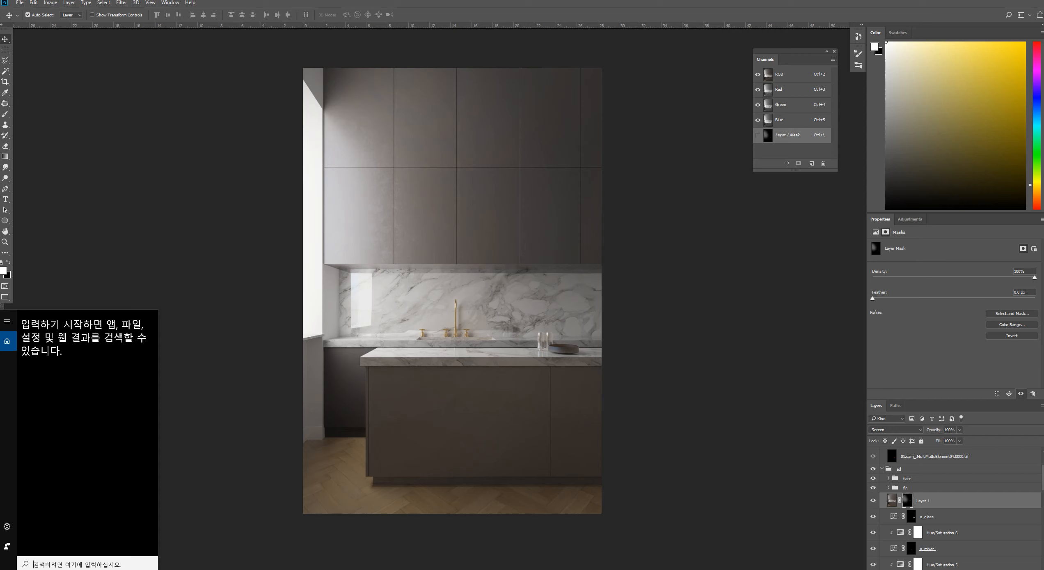
text(메모장)
key(Return)
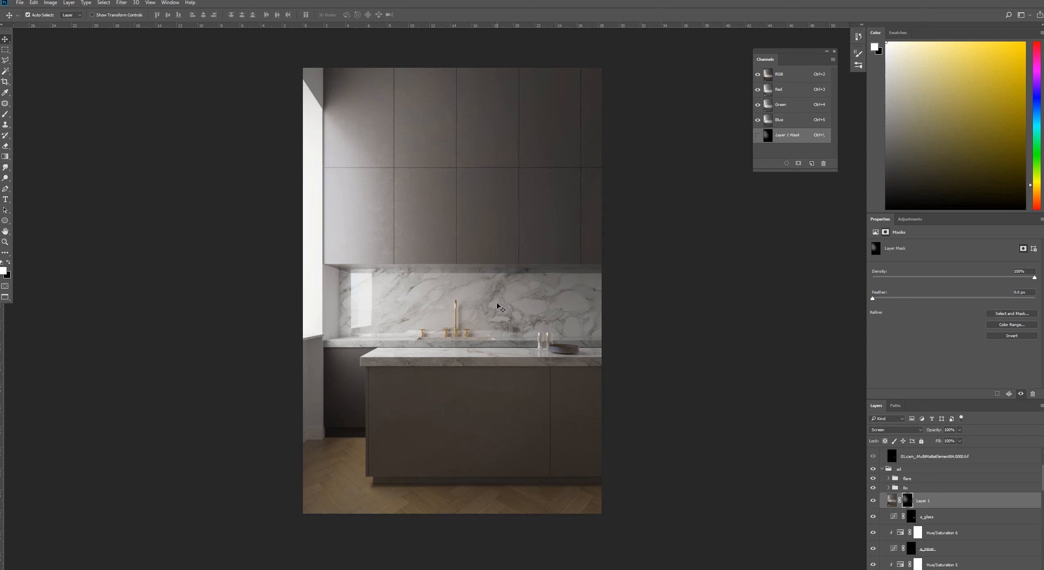
key(alt+Tab)
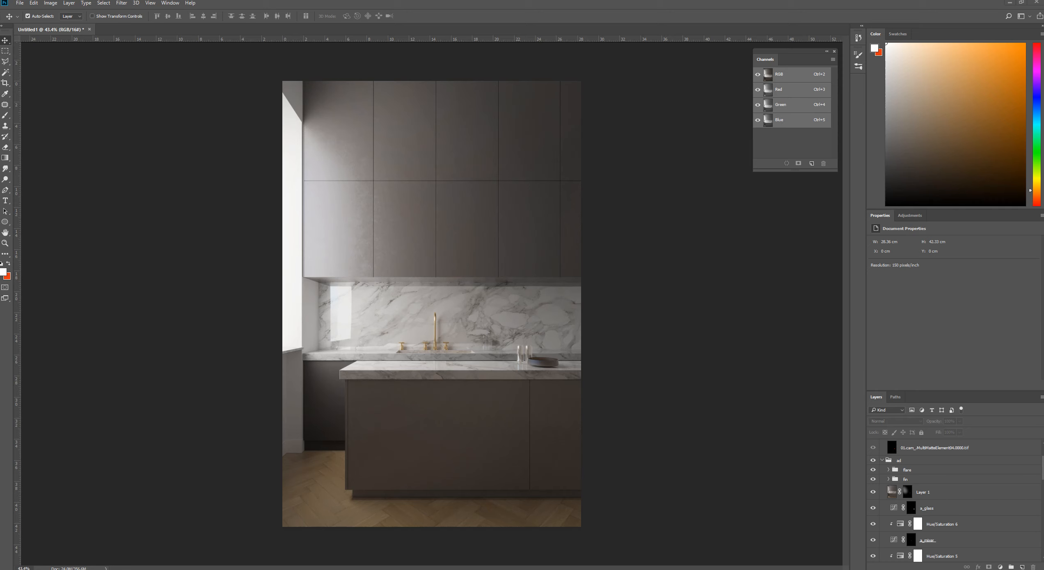
key(alt+Tab)
drag(392, 230, 477, 95)
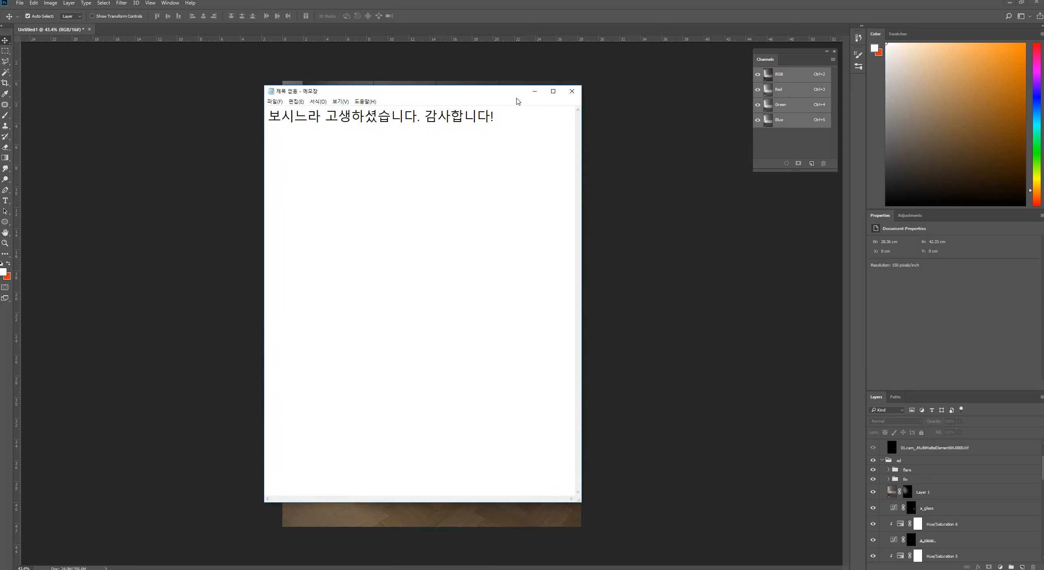
Step: Switch back to Photoshop and view the finished kitchen image full screen, fitted to the display
click(653, 191)
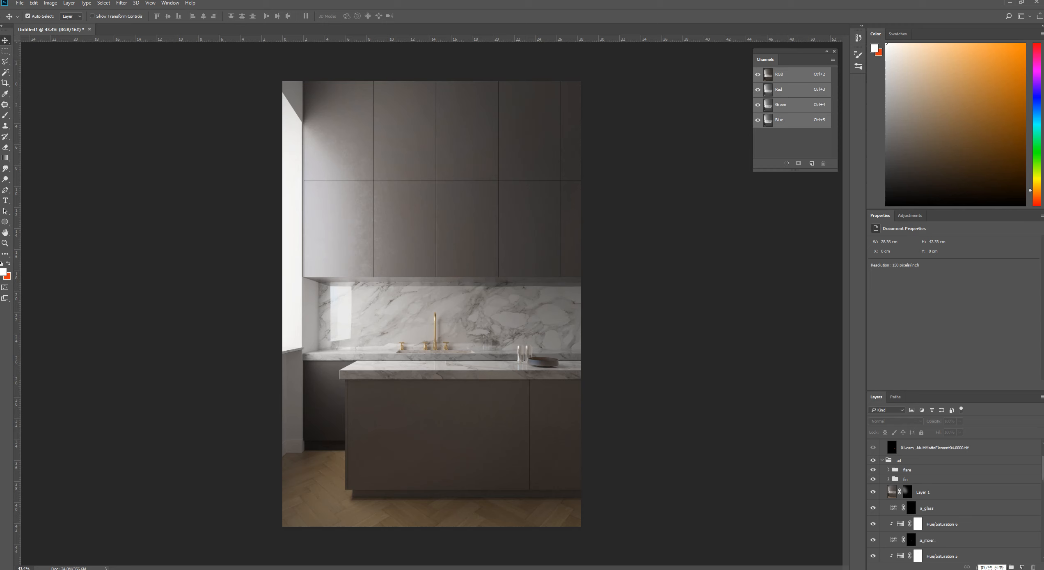
key(f)
key(ctrl+0)
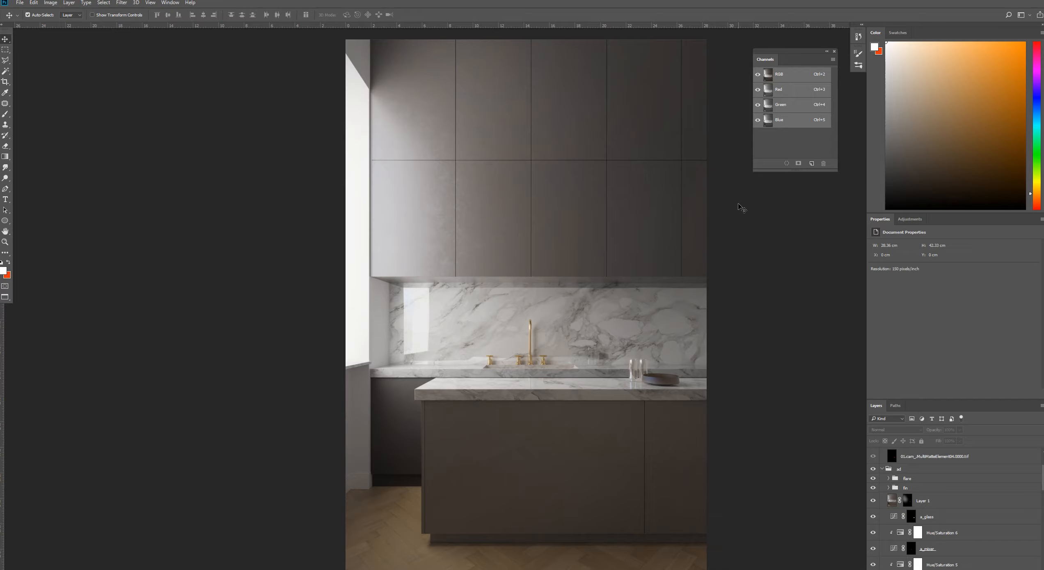
key(f)
scroll(738, 204, up, 2)
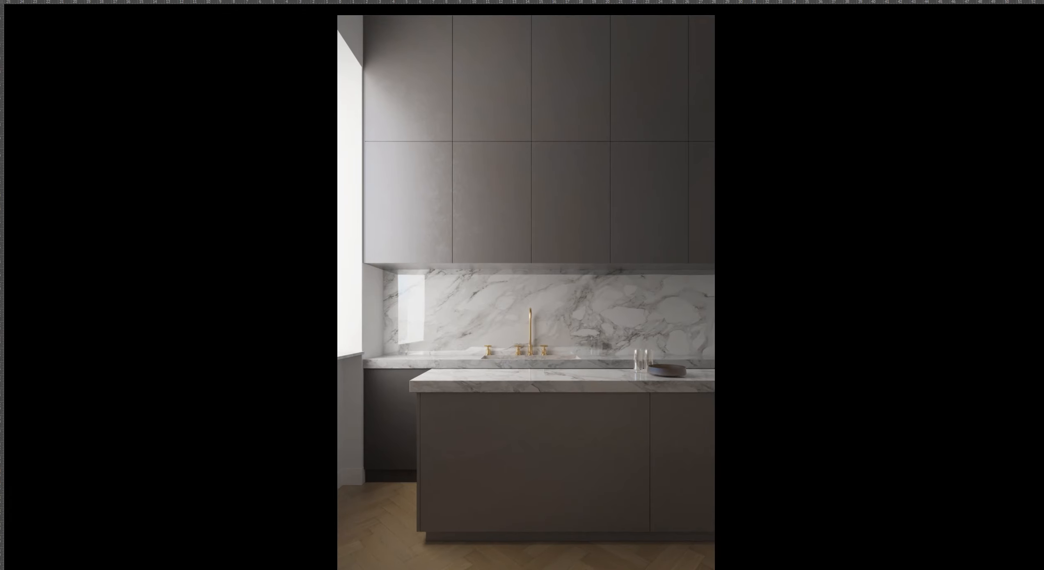